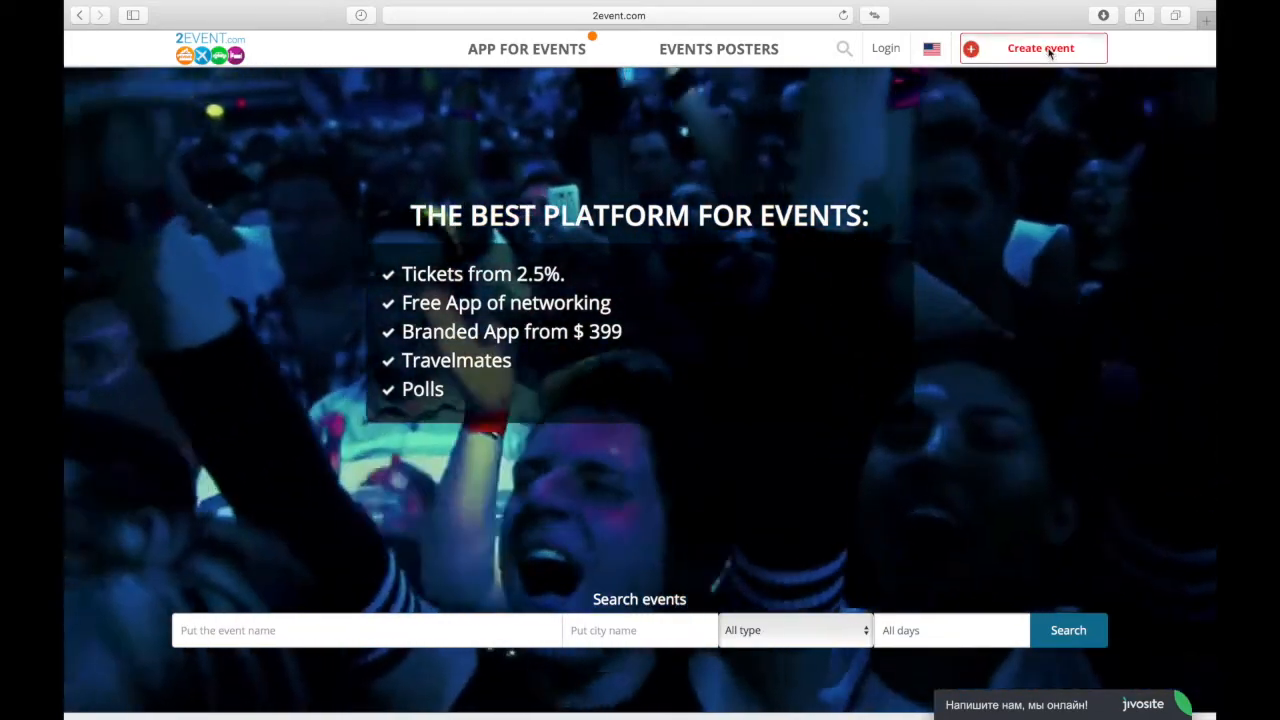
Step: Log in via Create event, then open the Create company form with Create event again
click(1049, 55)
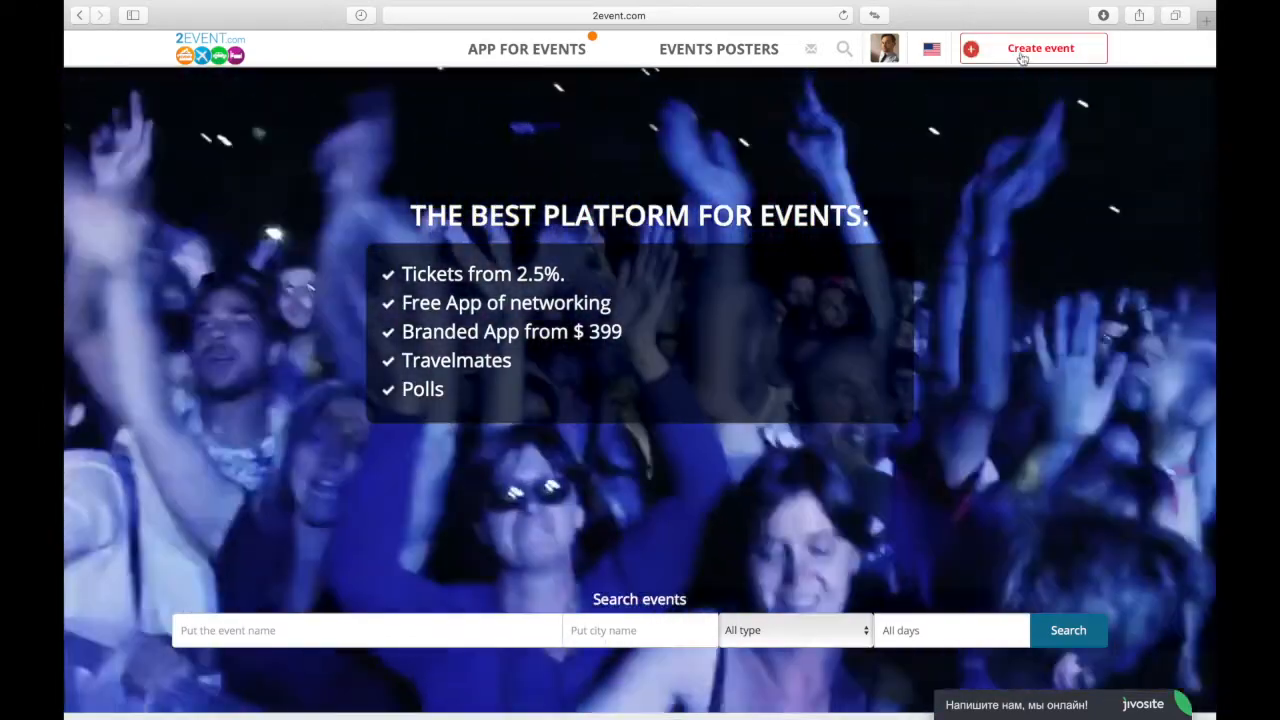
click(1021, 55)
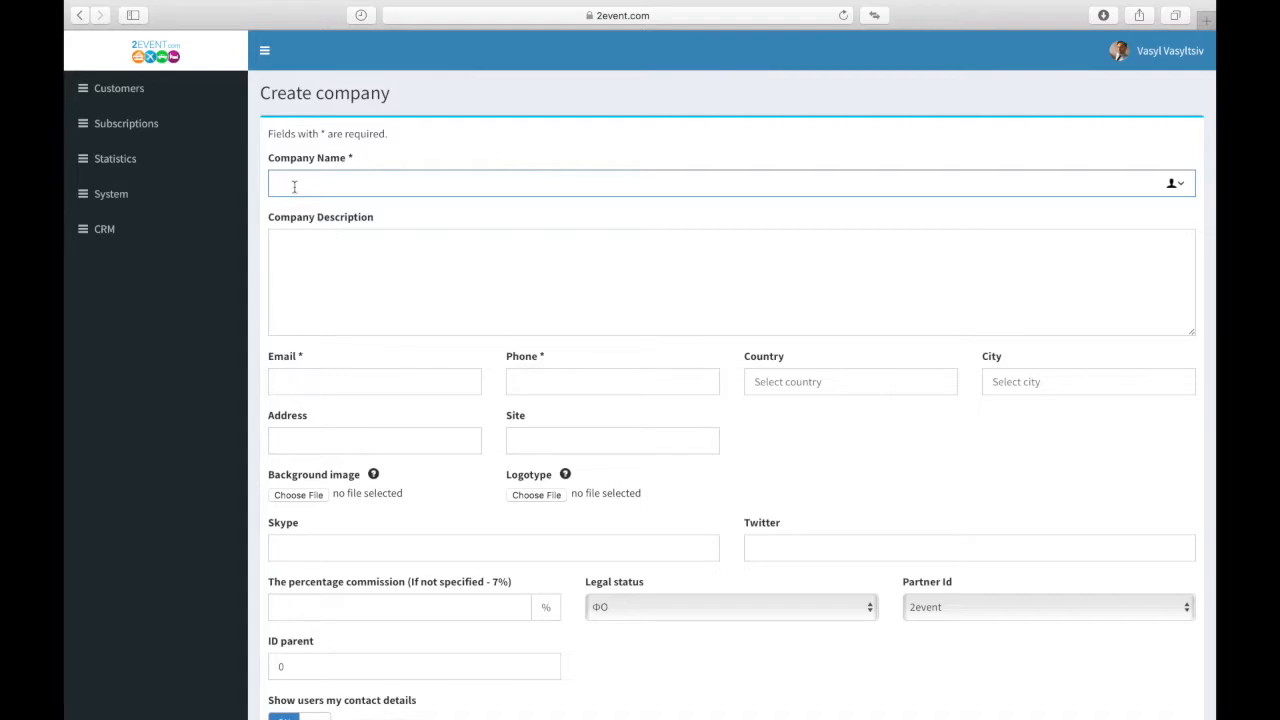
Step: Go through the company description, email, phone, country, city, address and website fields
click(297, 254)
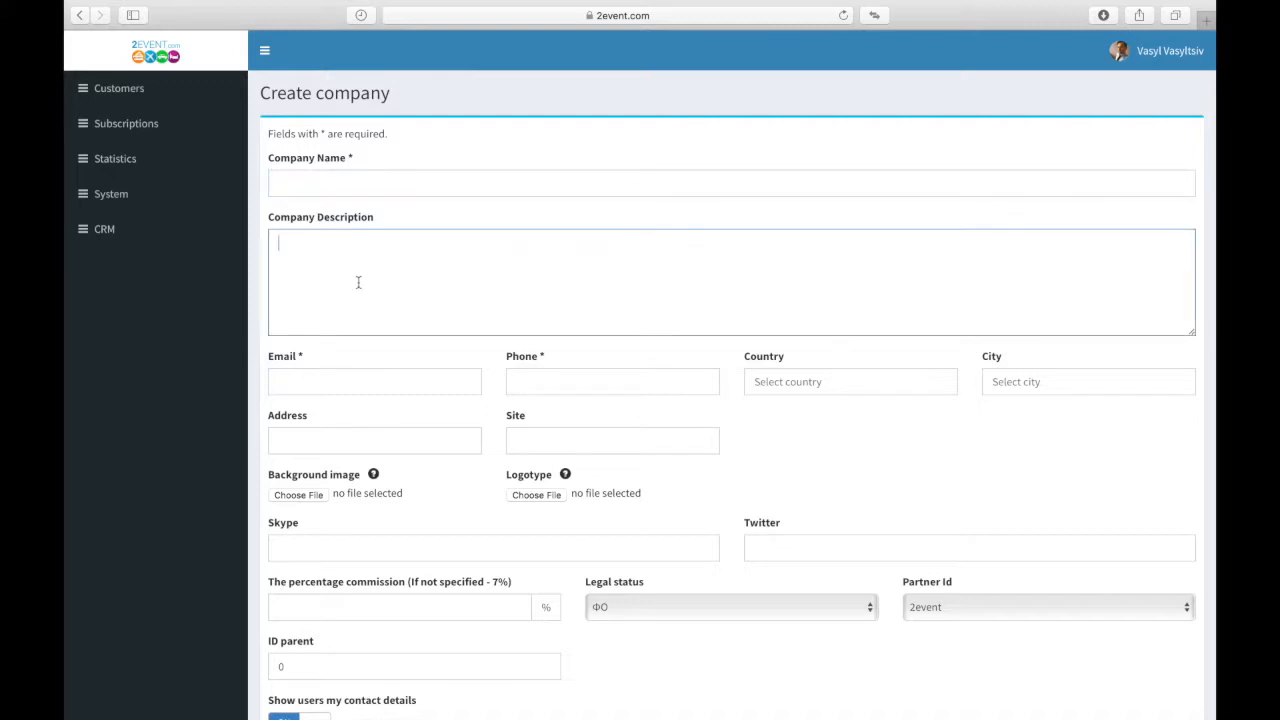
scroll(417, 380, down, 3)
click(293, 253)
click(545, 256)
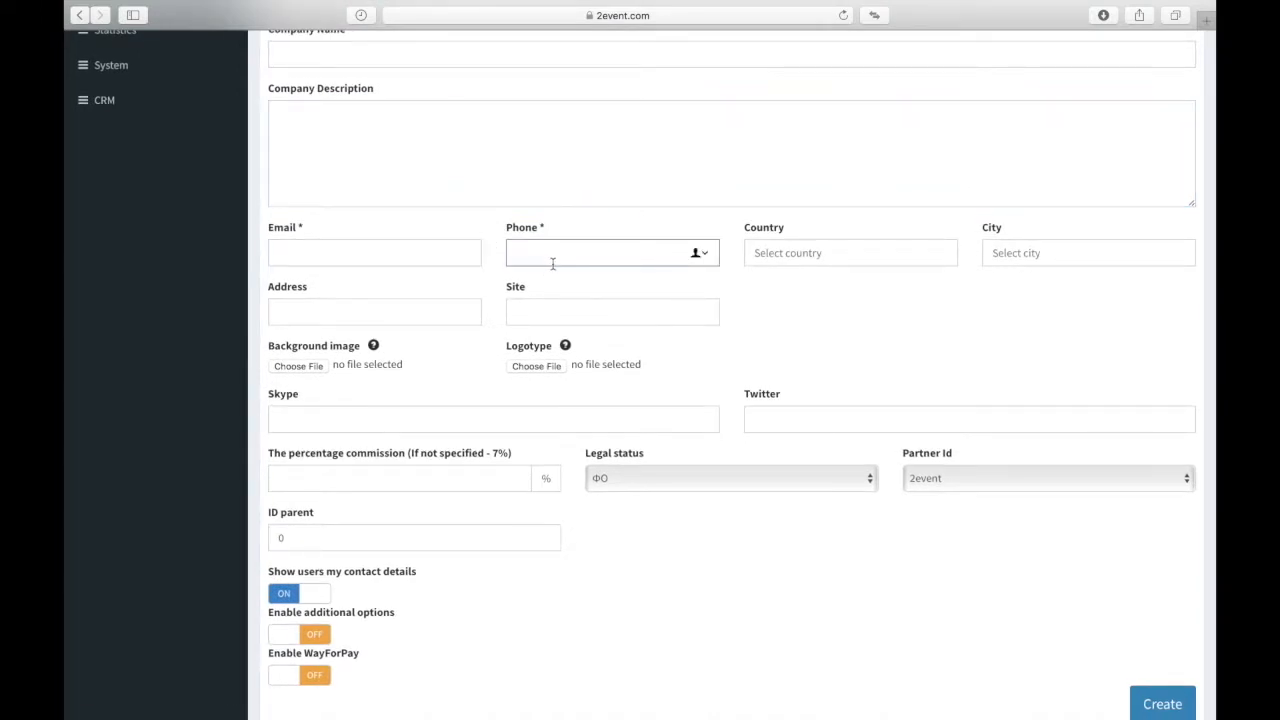
click(772, 256)
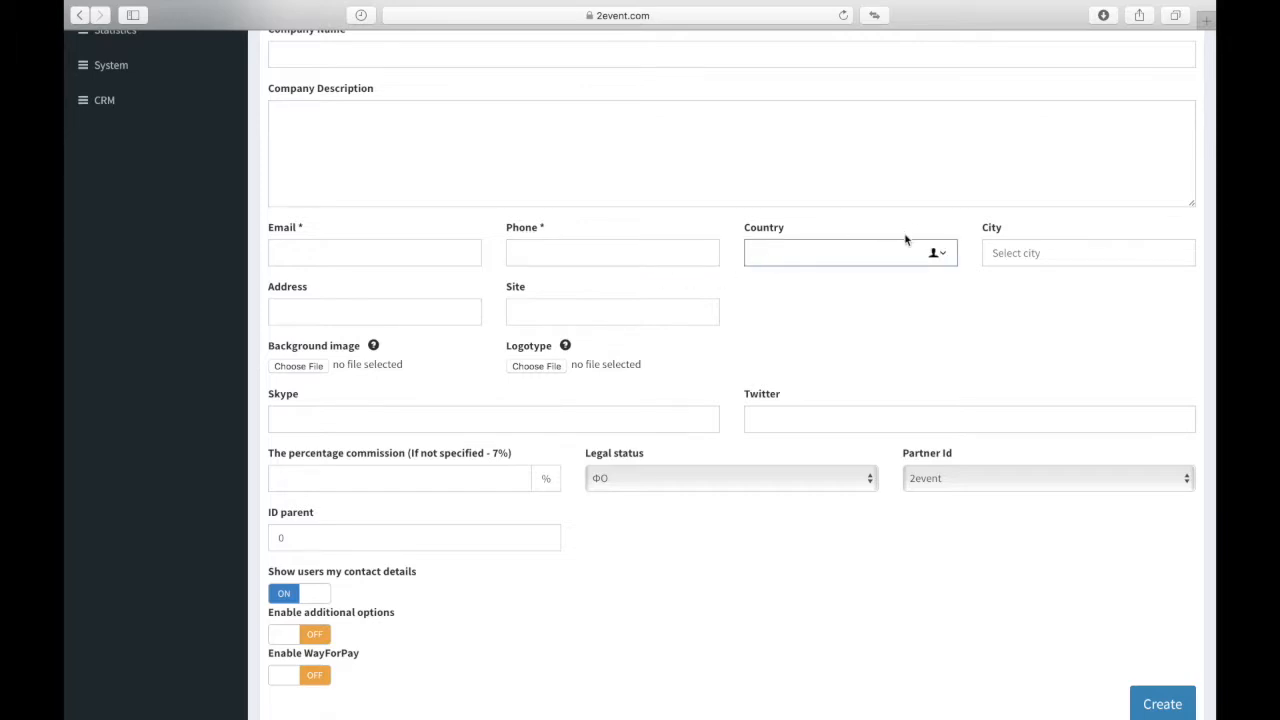
click(1022, 258)
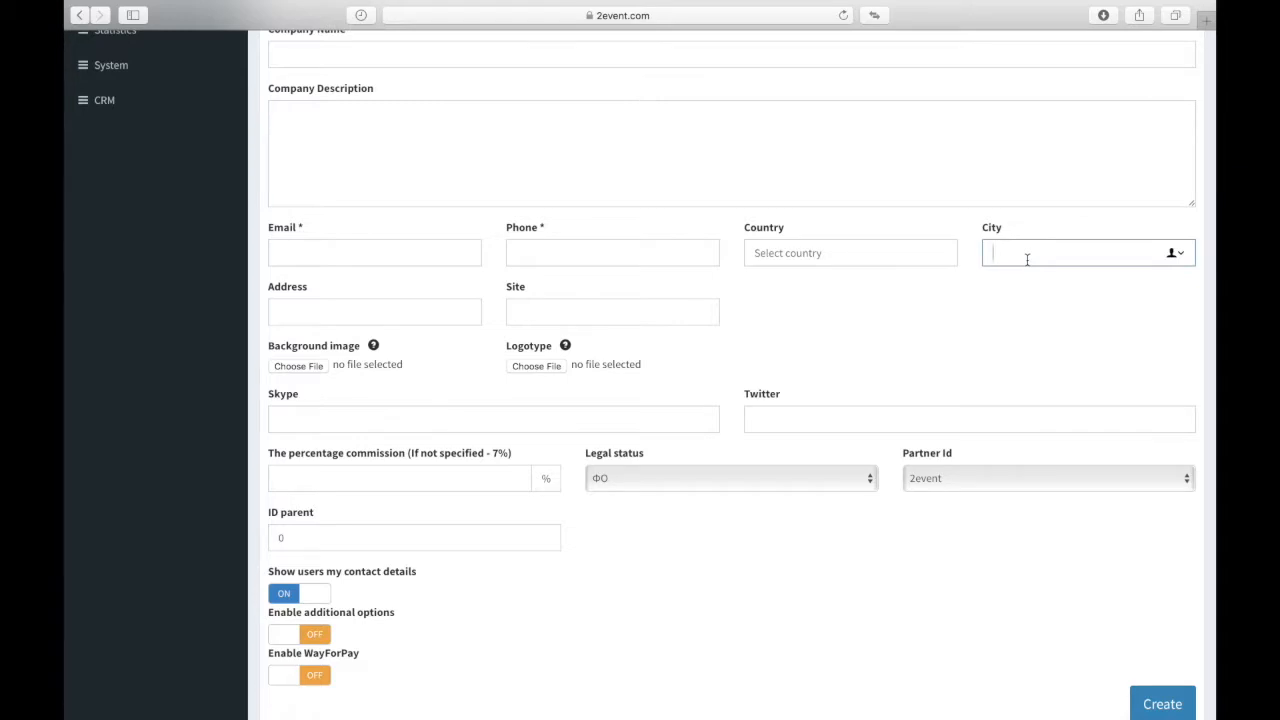
click(445, 311)
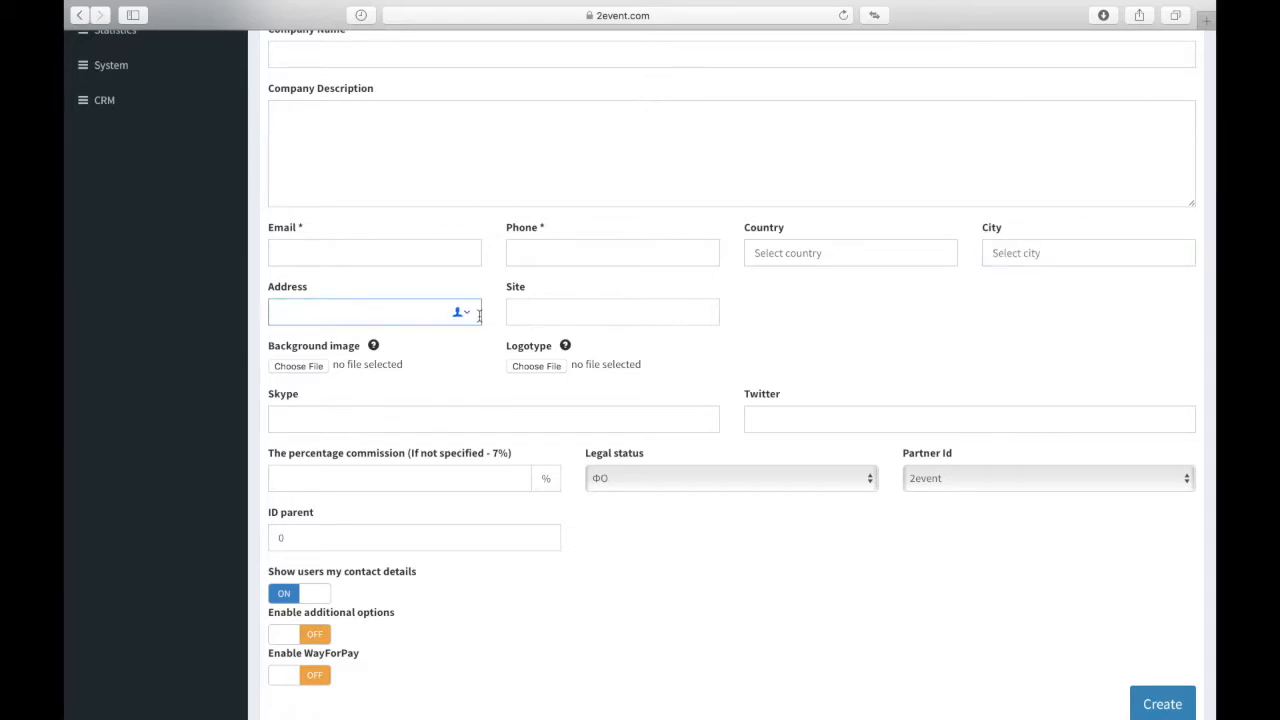
click(561, 320)
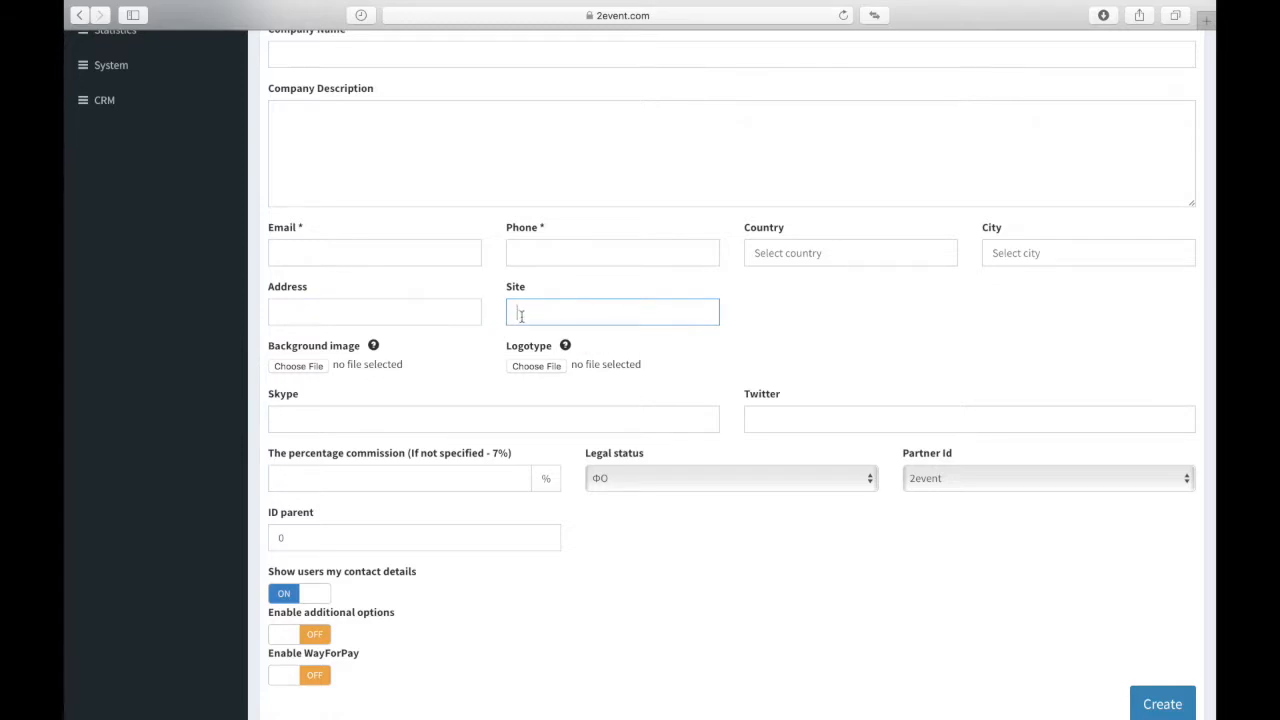
Step: Go through the Skype, Twitter and commission fields, then submit the company form
scroll(400, 320, down, 2)
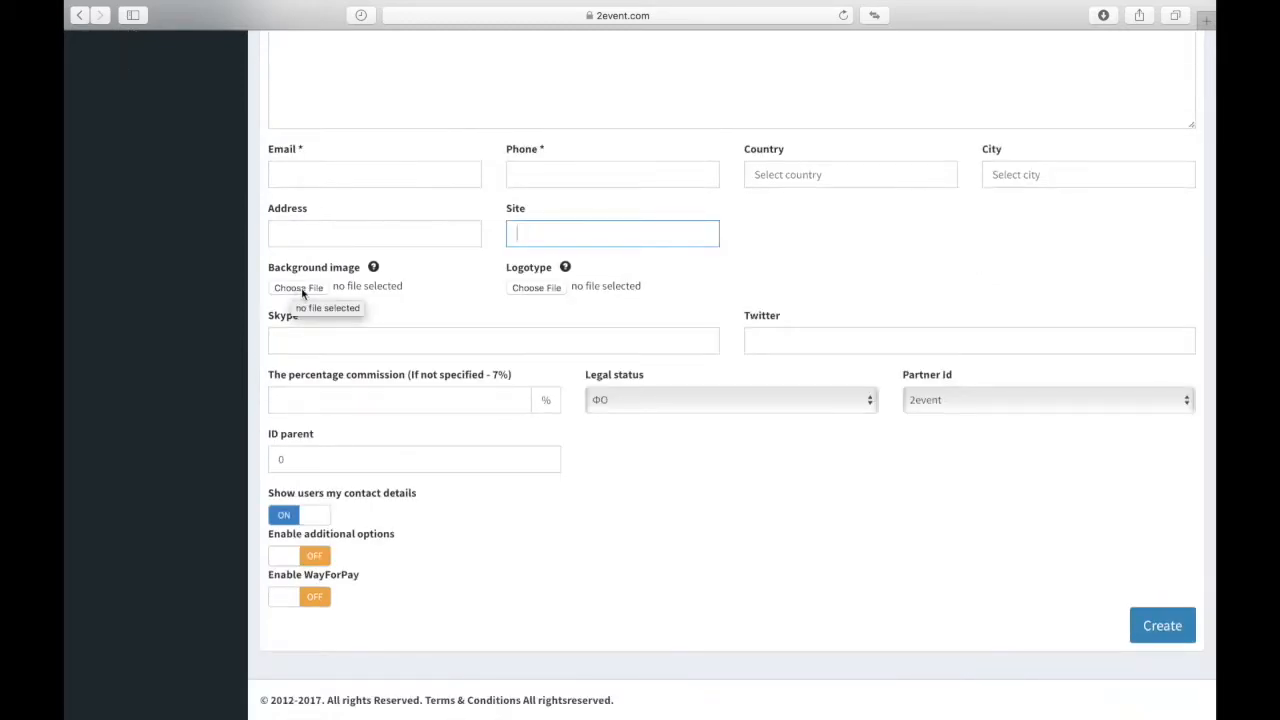
key(Tab)
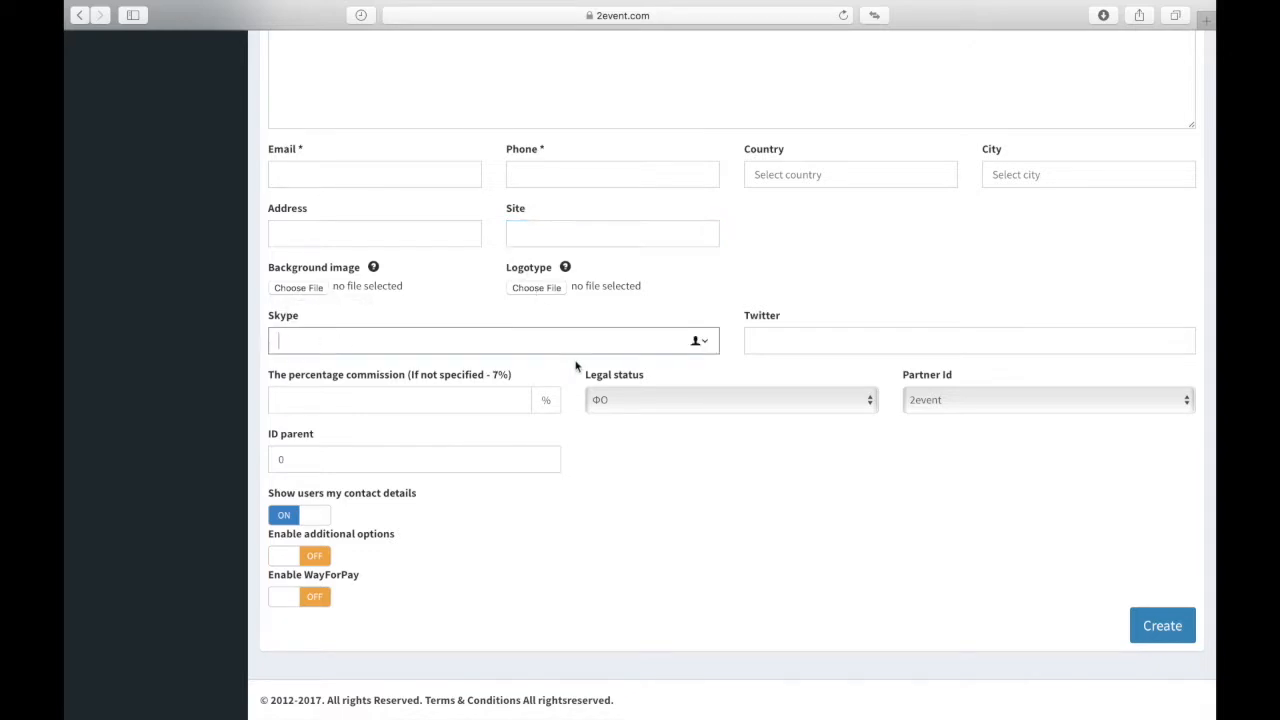
click(798, 337)
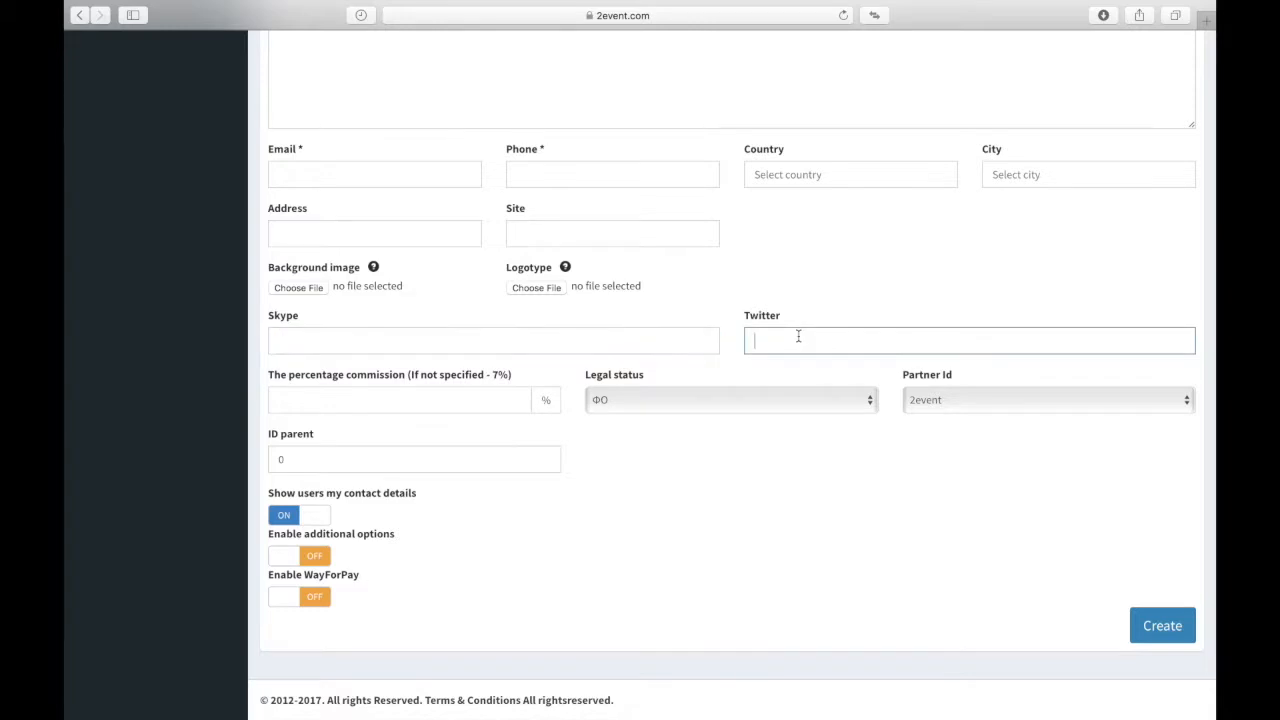
key(Tab)
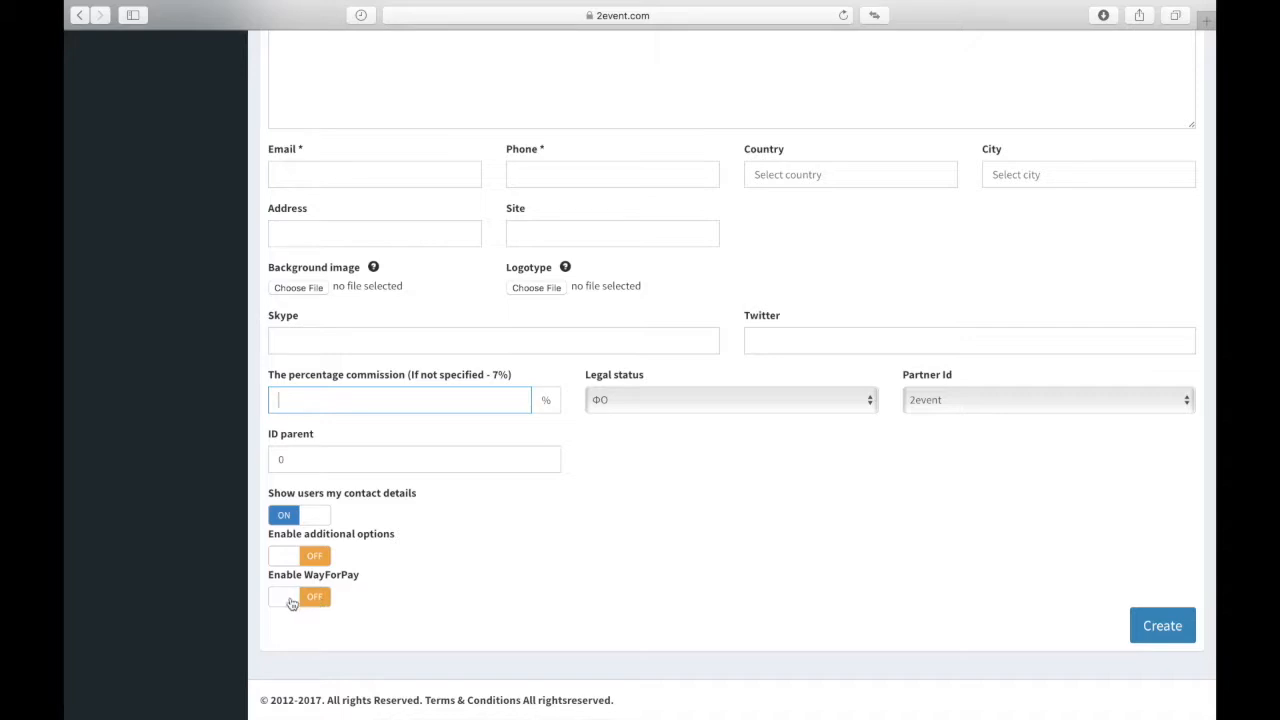
click(1163, 626)
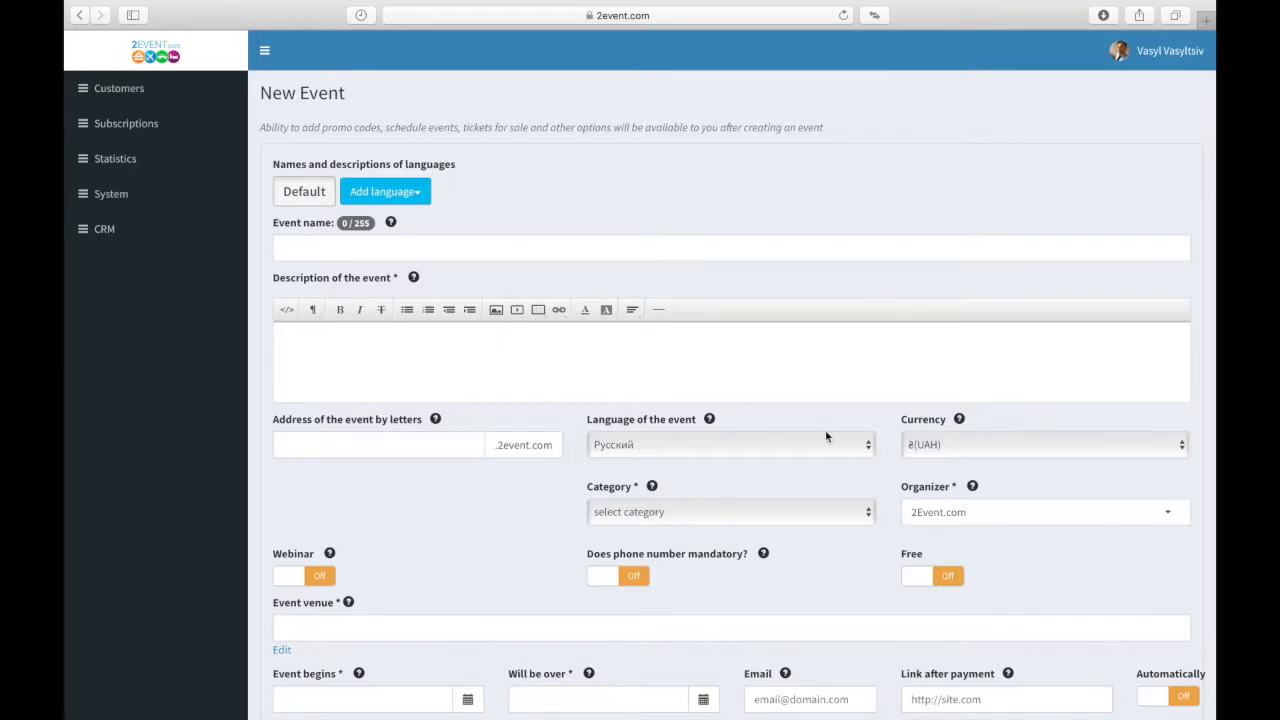
click(420, 199)
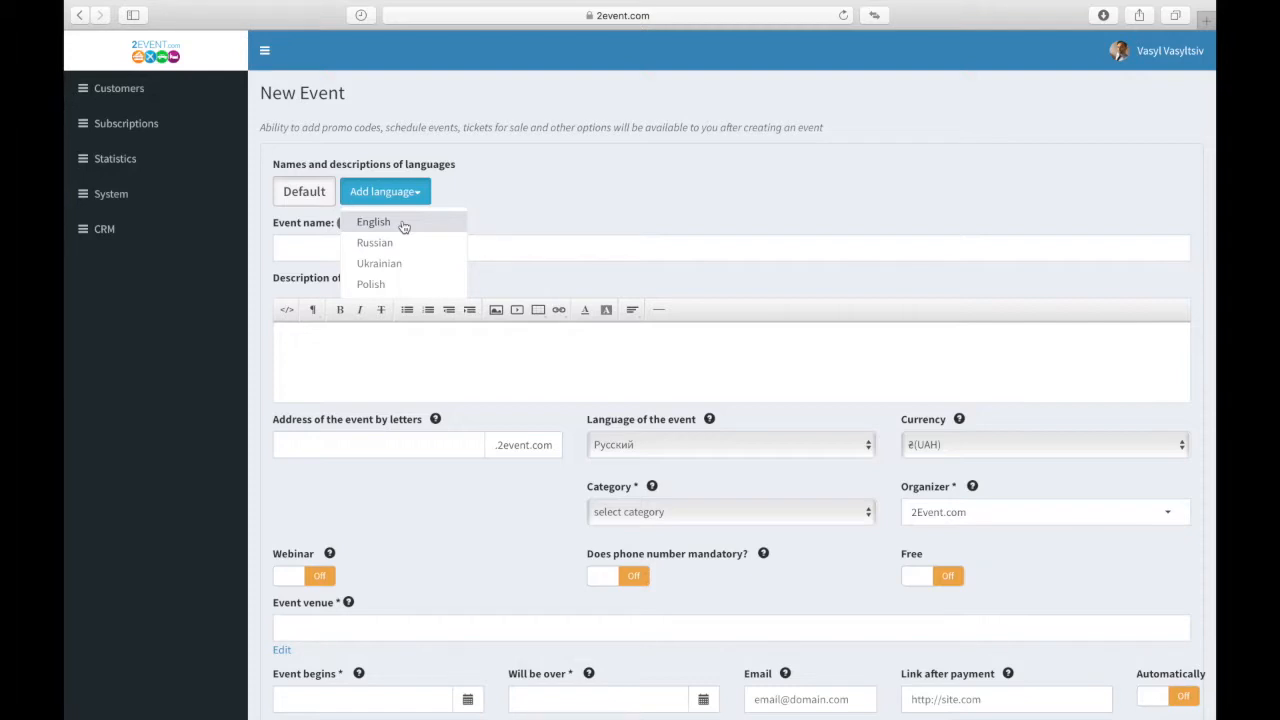
click(314, 251)
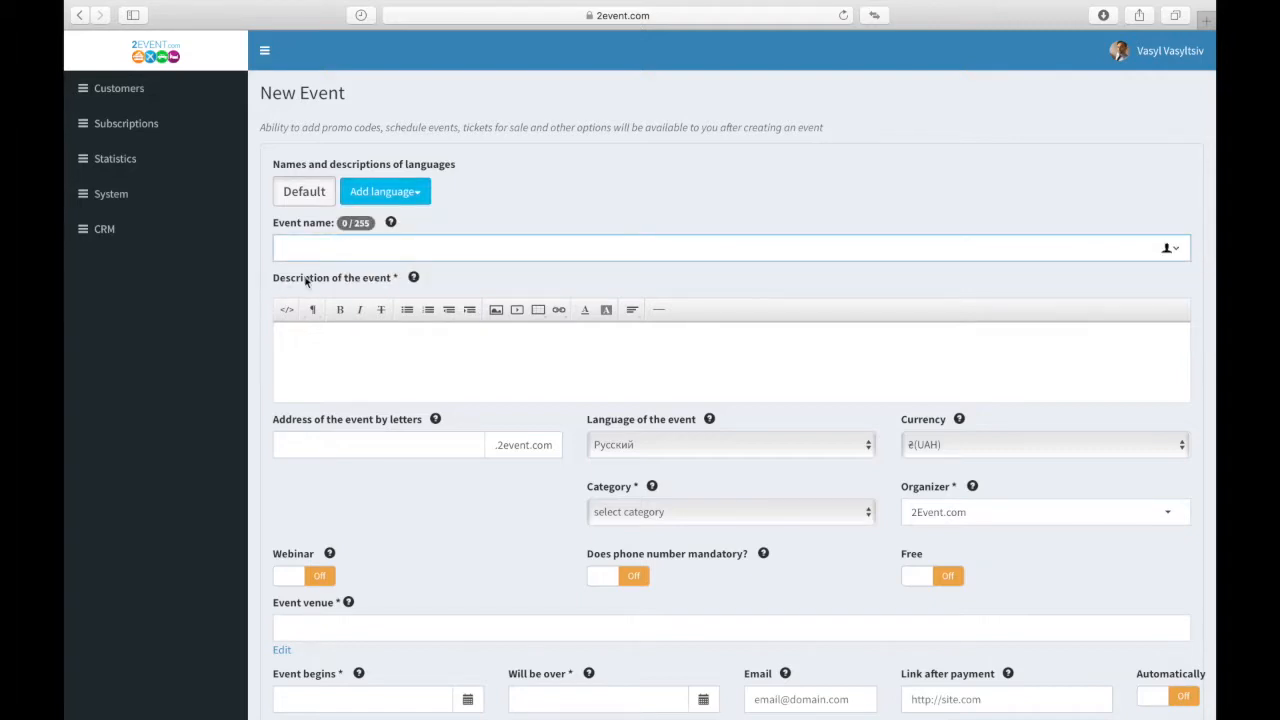
click(358, 326)
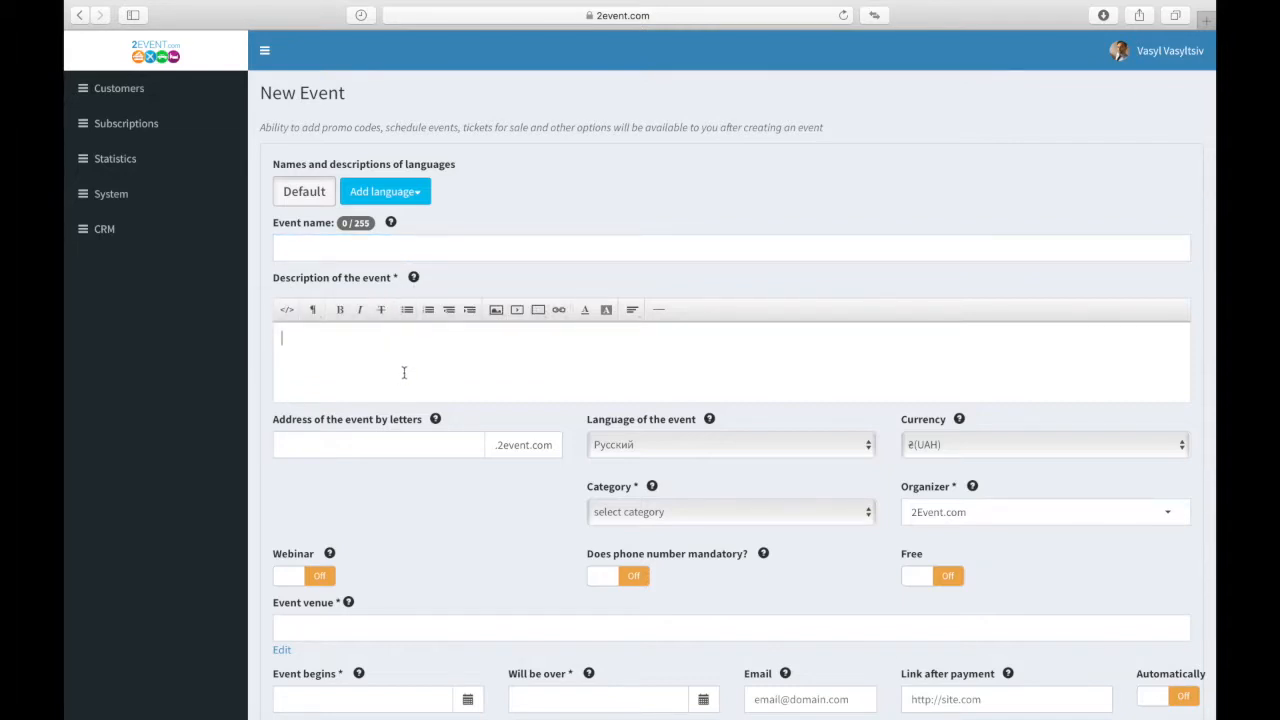
scroll(404, 372, down, 1)
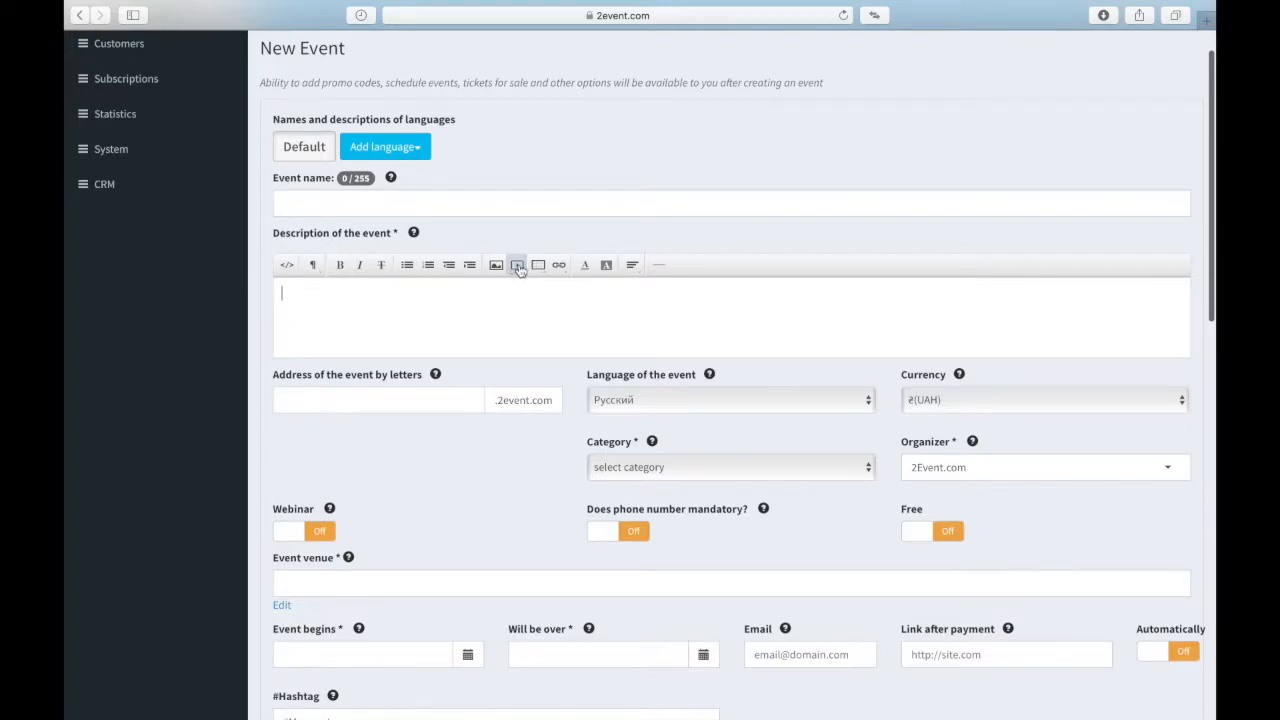
scroll(519, 270, up, 5)
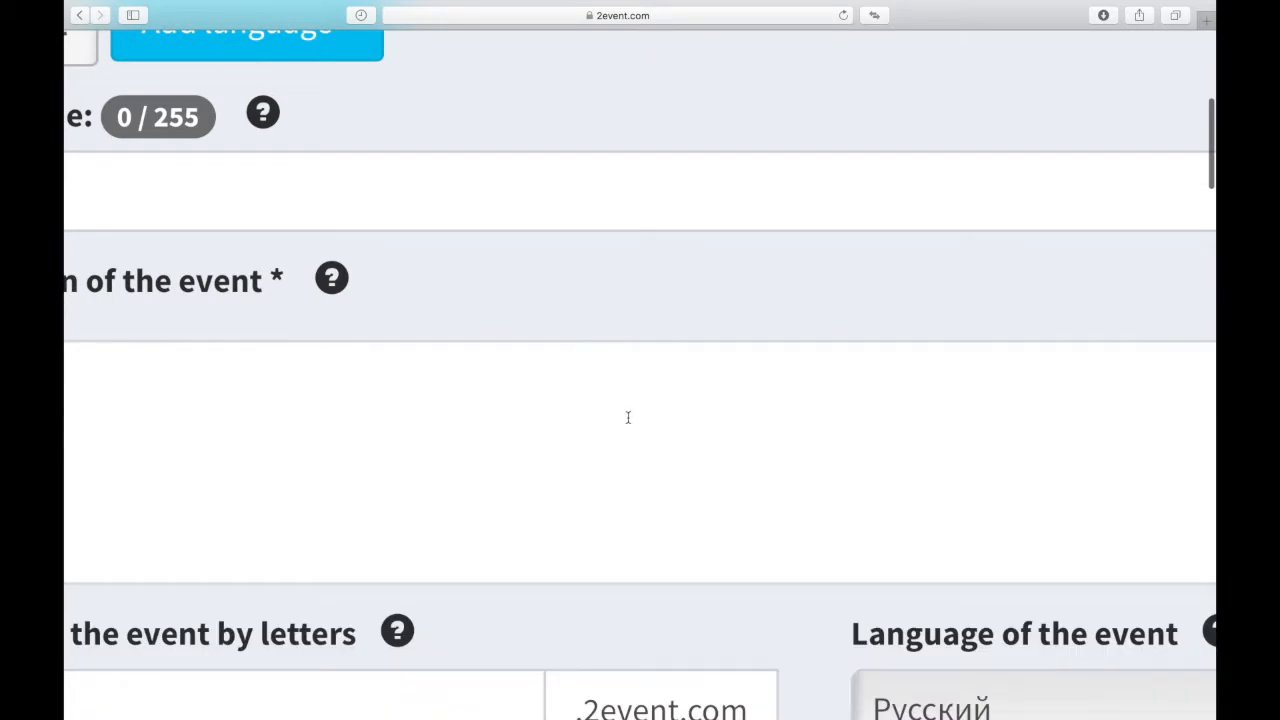
scroll(628, 417, down, 5)
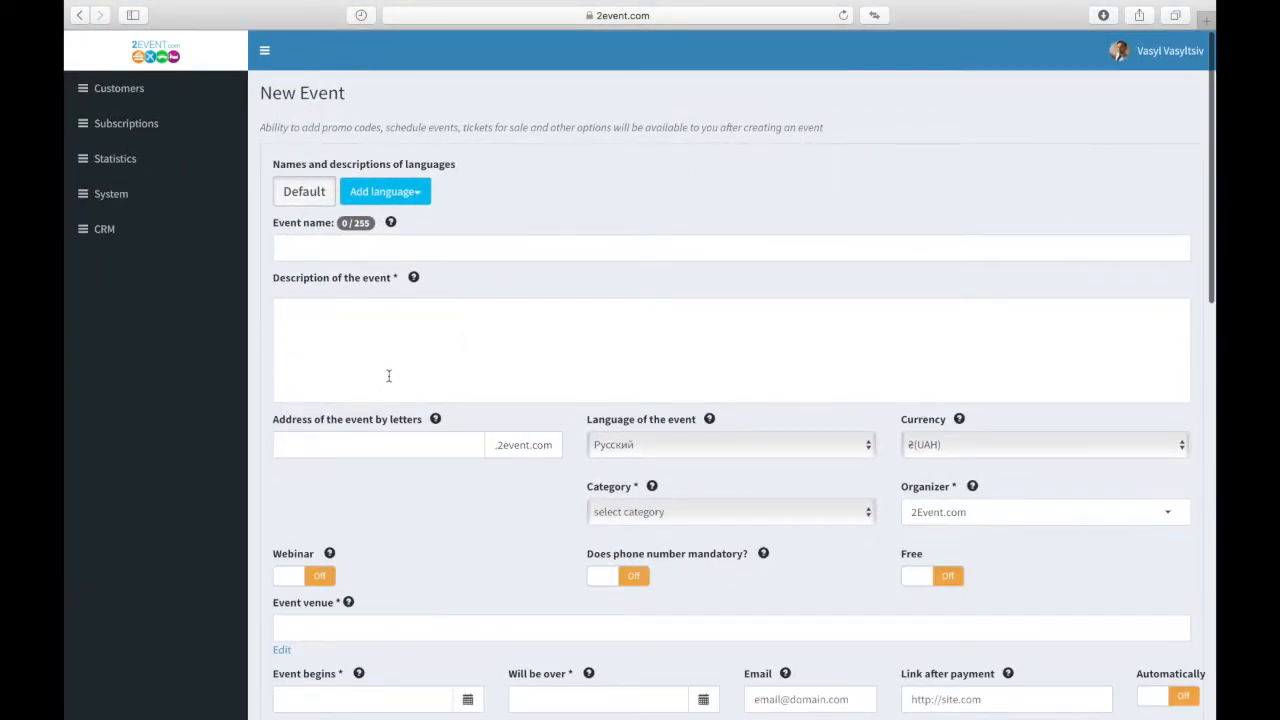
mouse_move(726, 6)
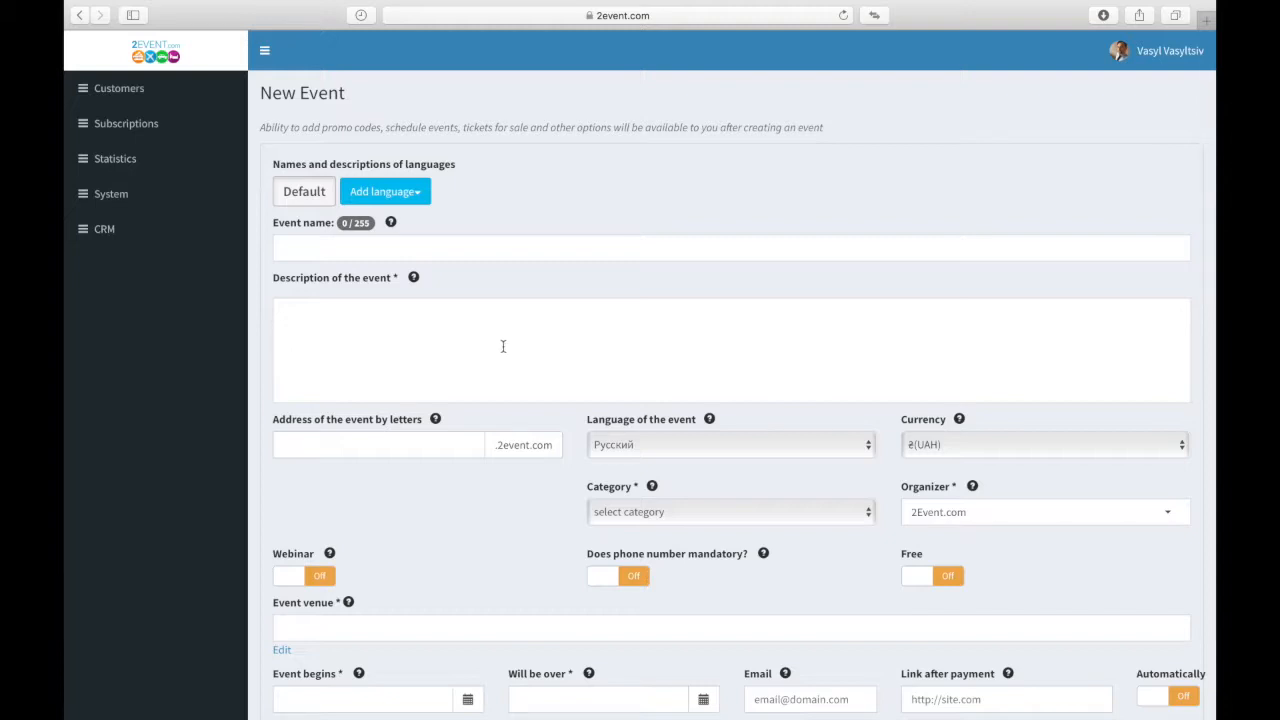
click(327, 440)
scroll(321, 465, down, 3)
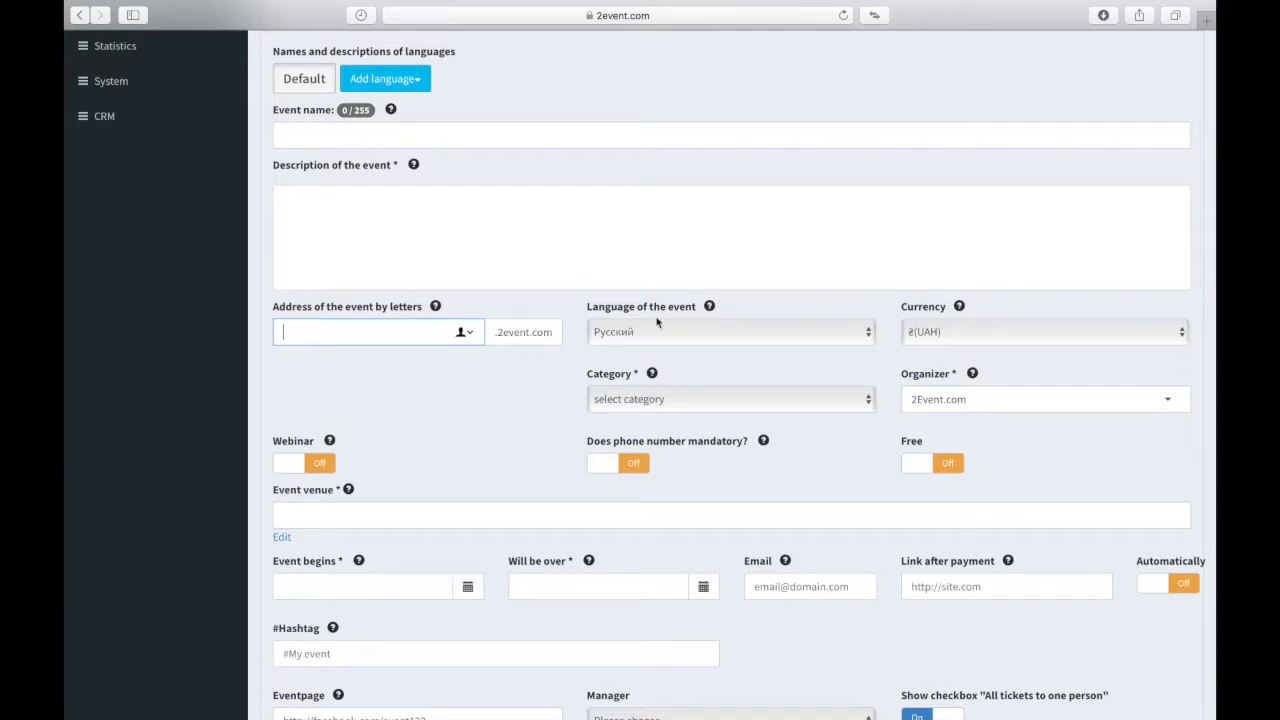
Step: Keep ₴(UAH) as the event currency and choose Medicine as the event category
mouse_move(710, 309)
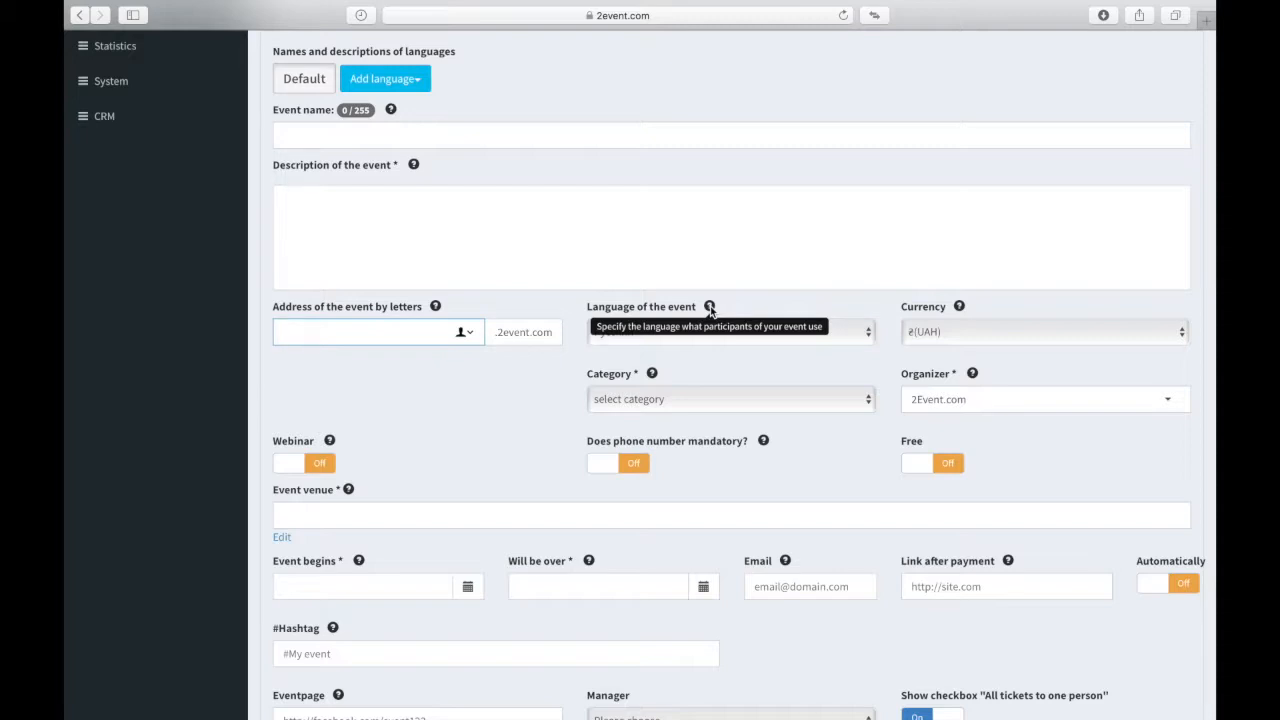
click(979, 334)
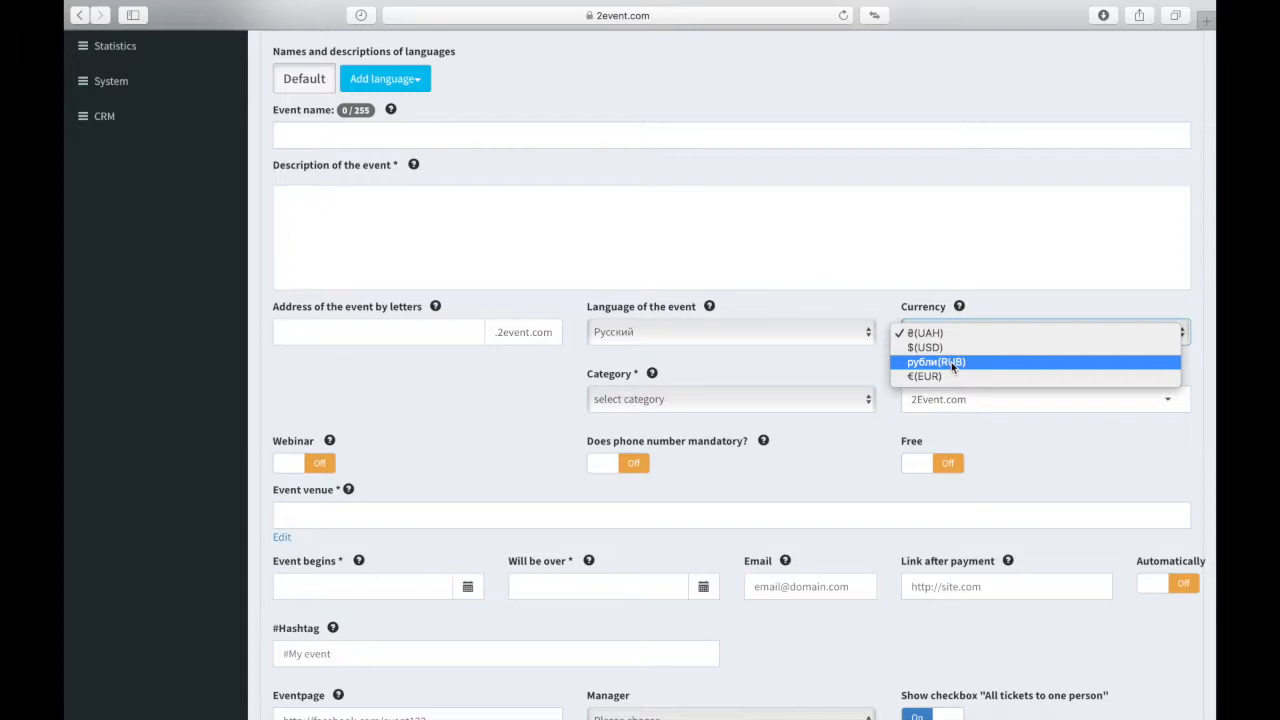
click(698, 377)
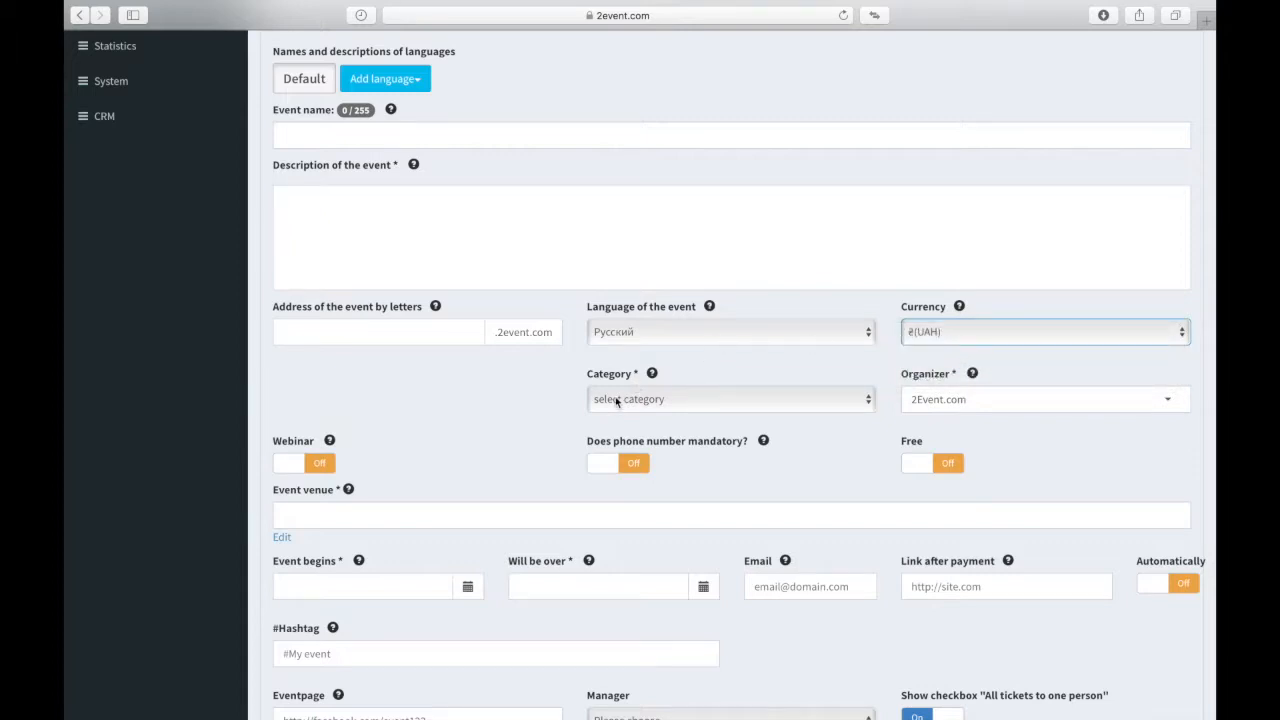
click(617, 401)
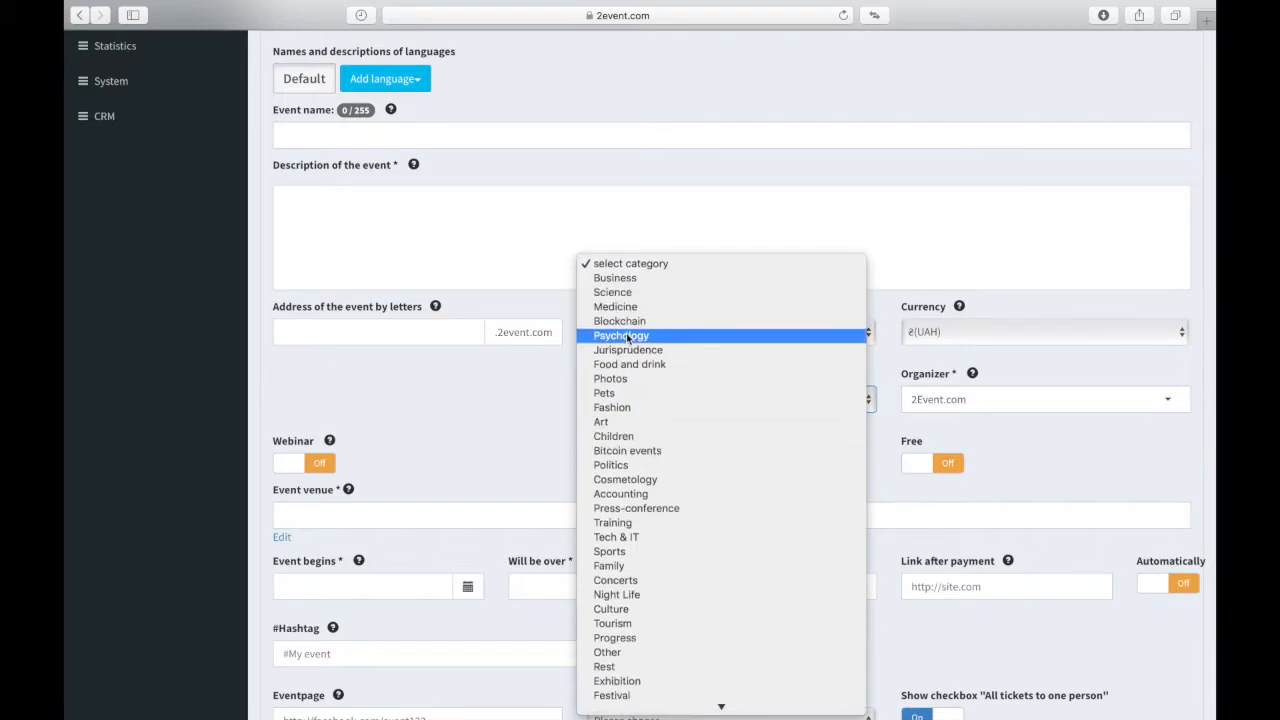
scroll(686, 401, down, 3)
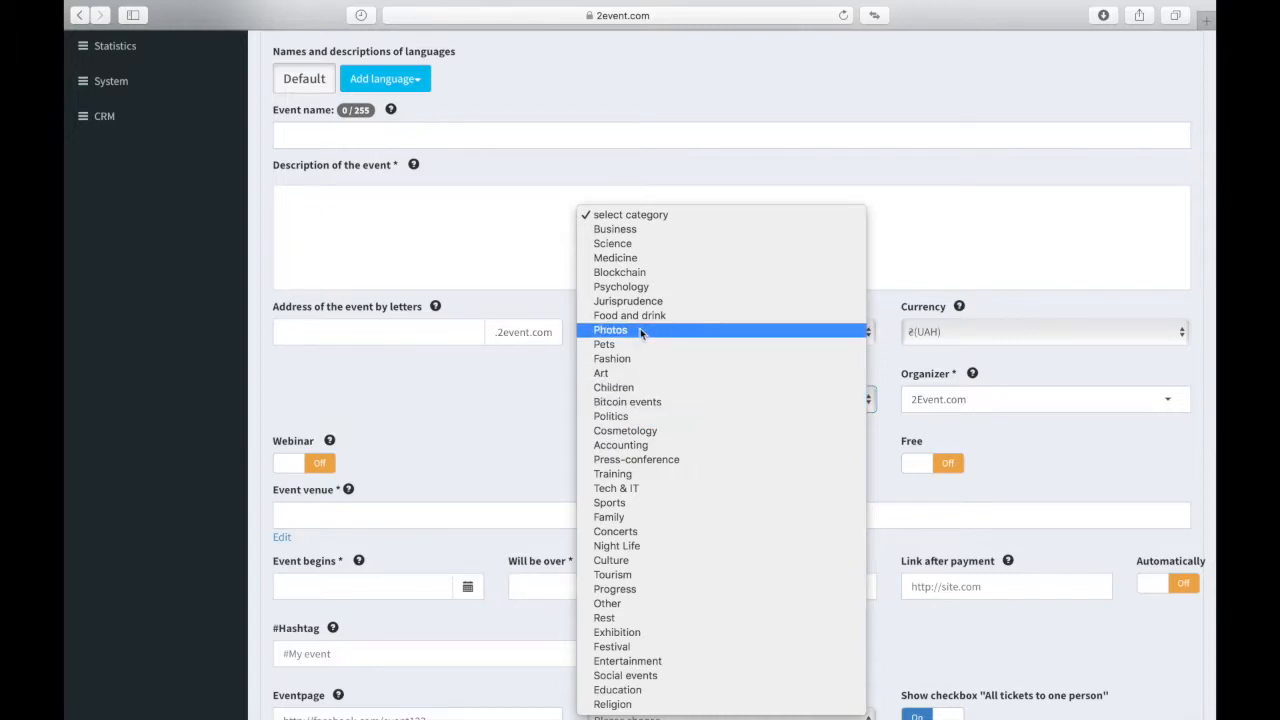
click(640, 259)
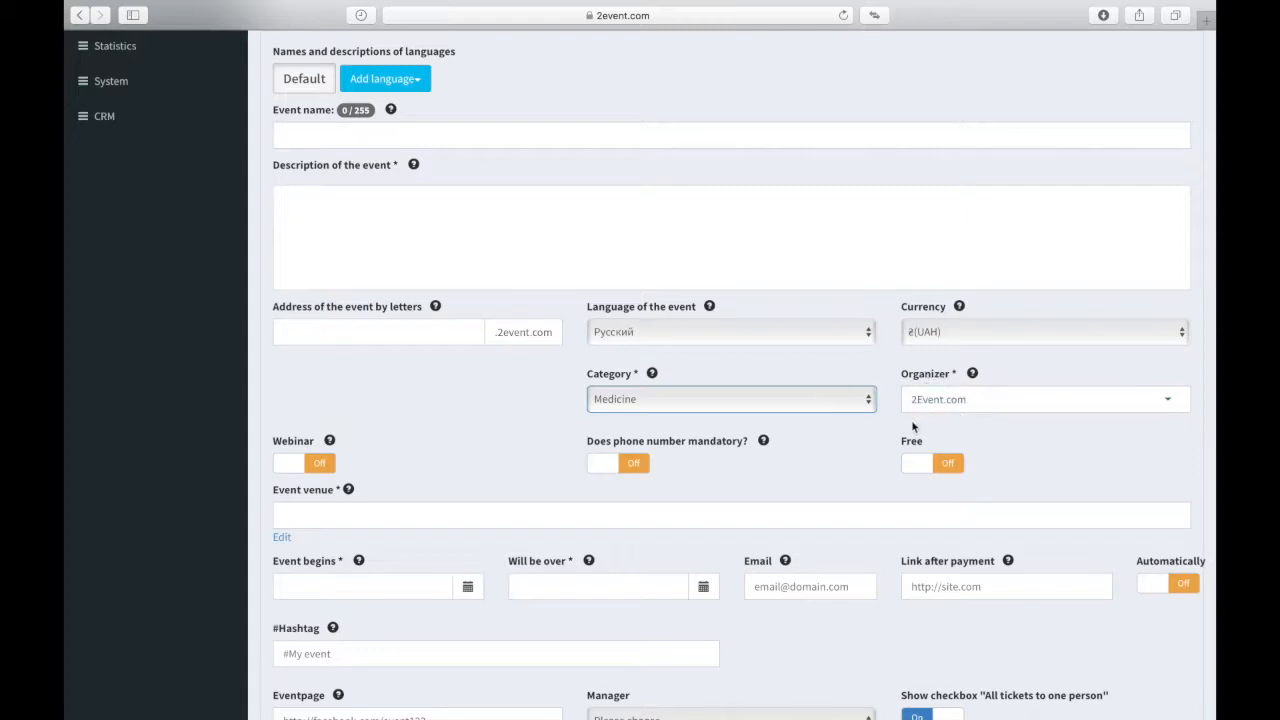
Step: Switch Webinar on and back off, then turn the Free option on
scroll(751, 463, down, 3)
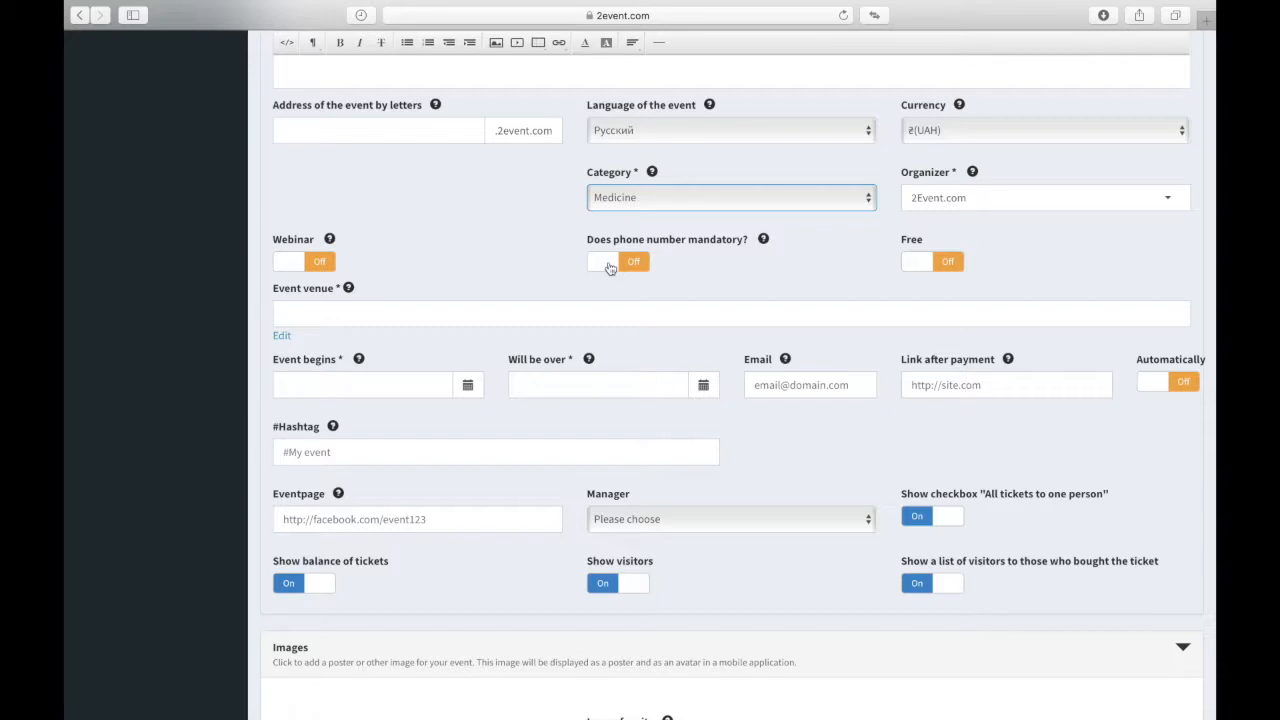
click(294, 269)
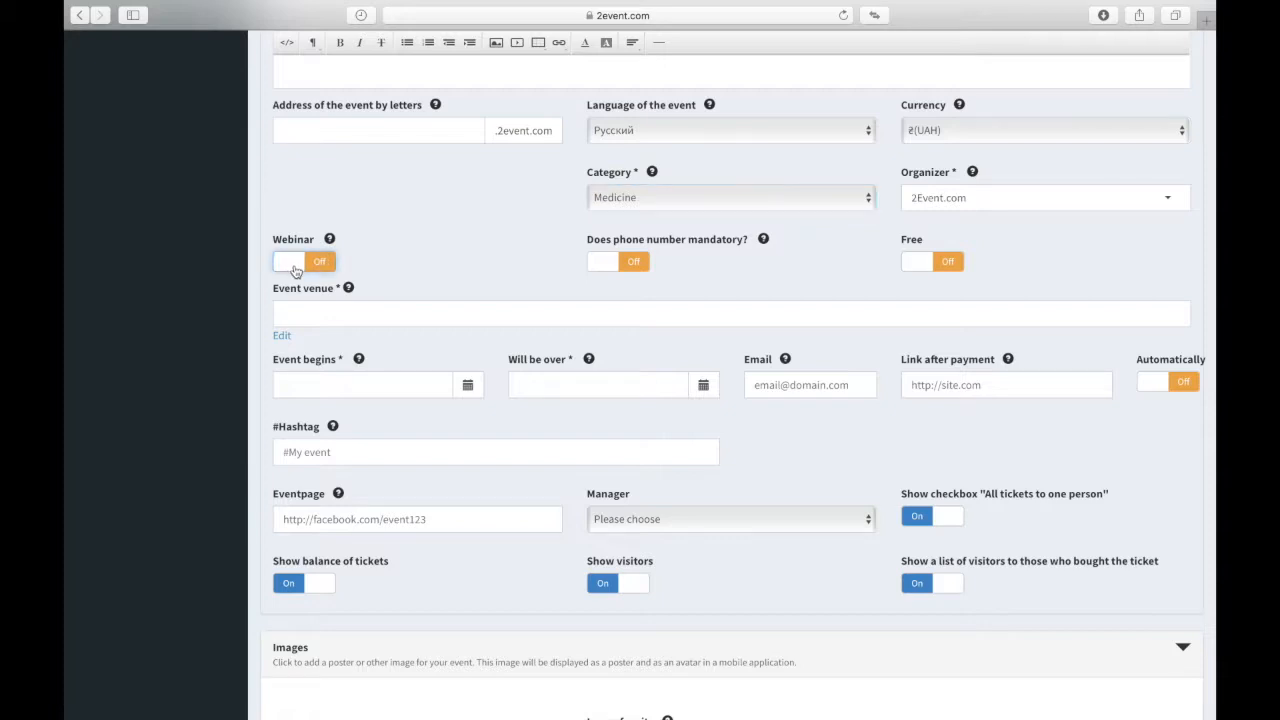
click(295, 270)
click(293, 269)
click(918, 268)
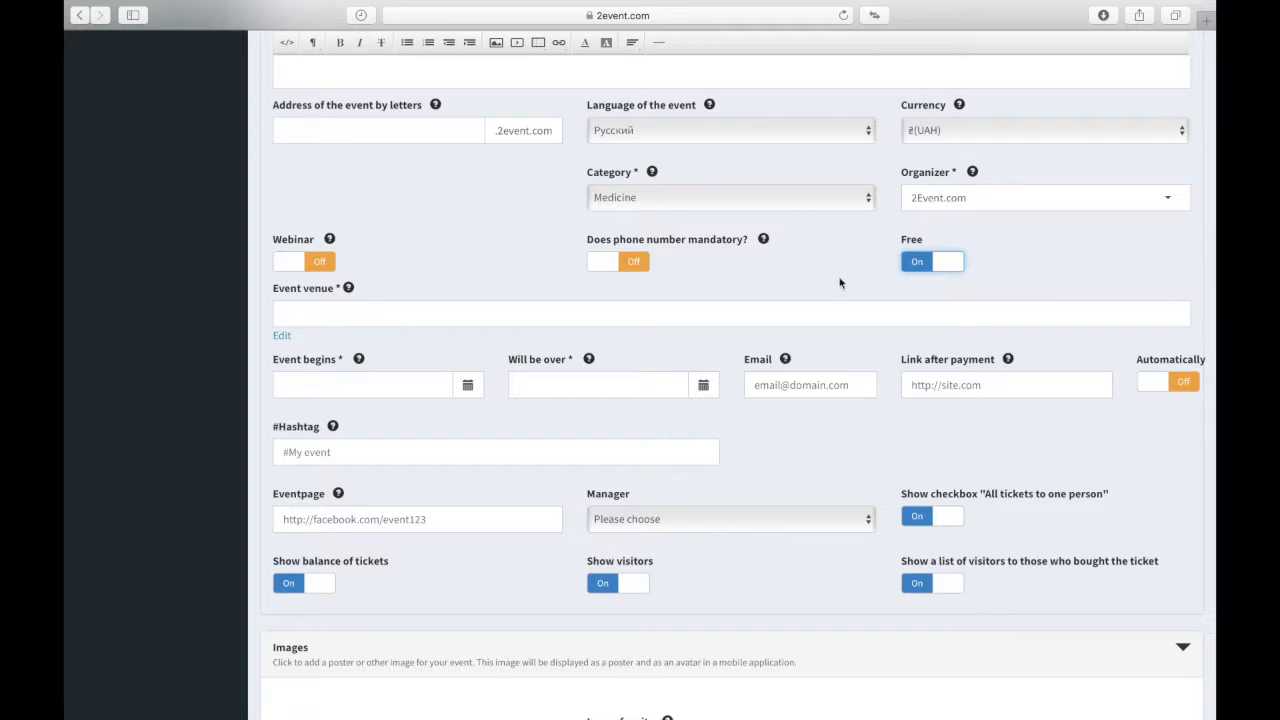
Step: Turn Free back off and enter 'Ciliseum' in the Event venue field
click(918, 262)
scroll(746, 317, down, 5)
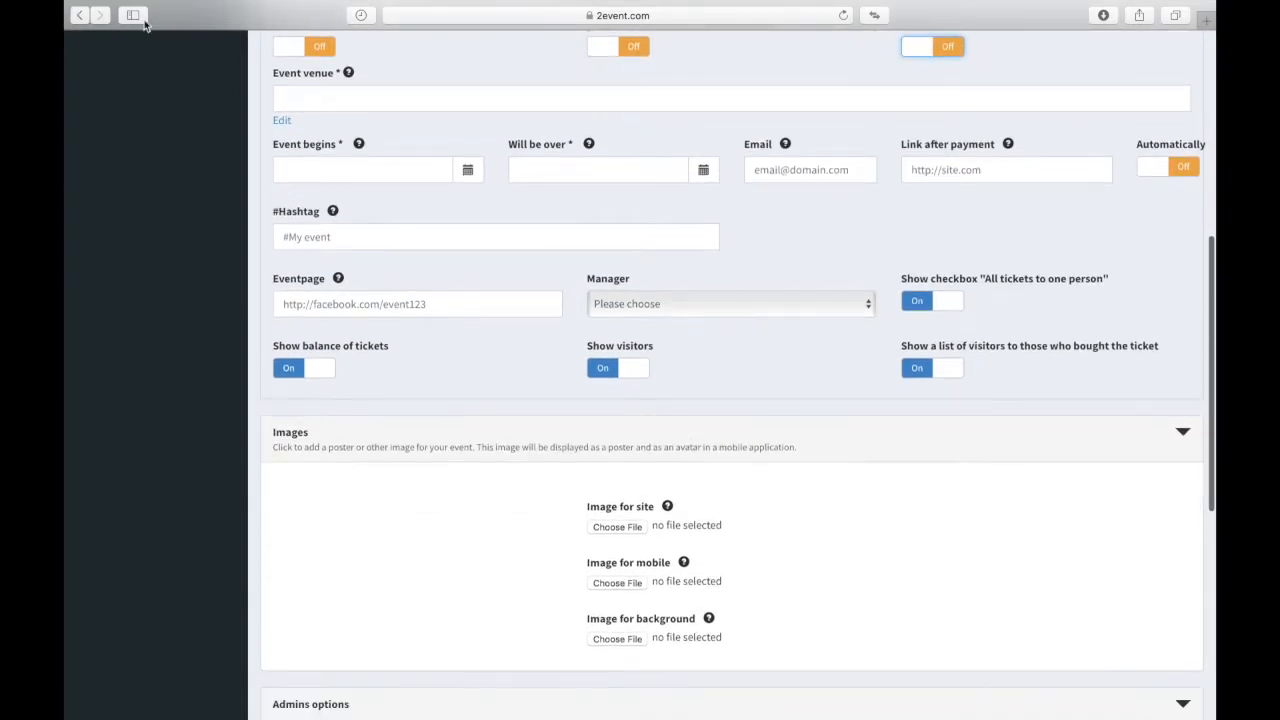
click(311, 103)
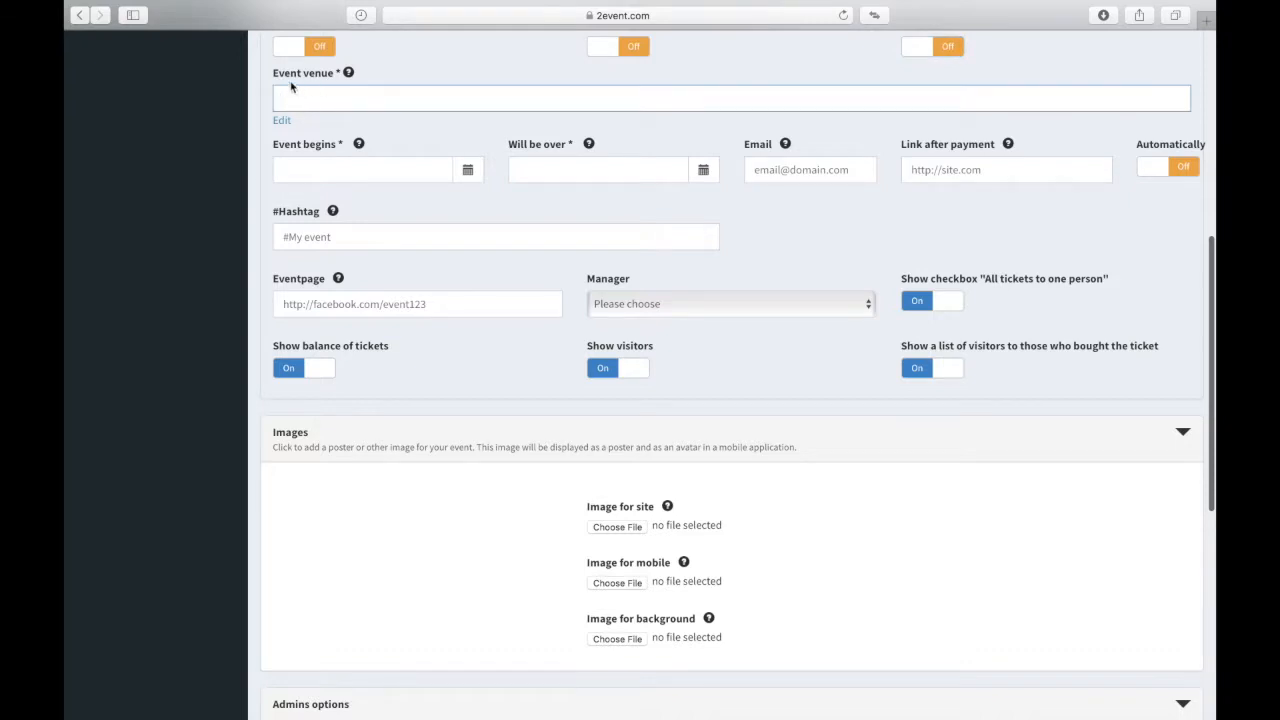
text(Ciliseum)
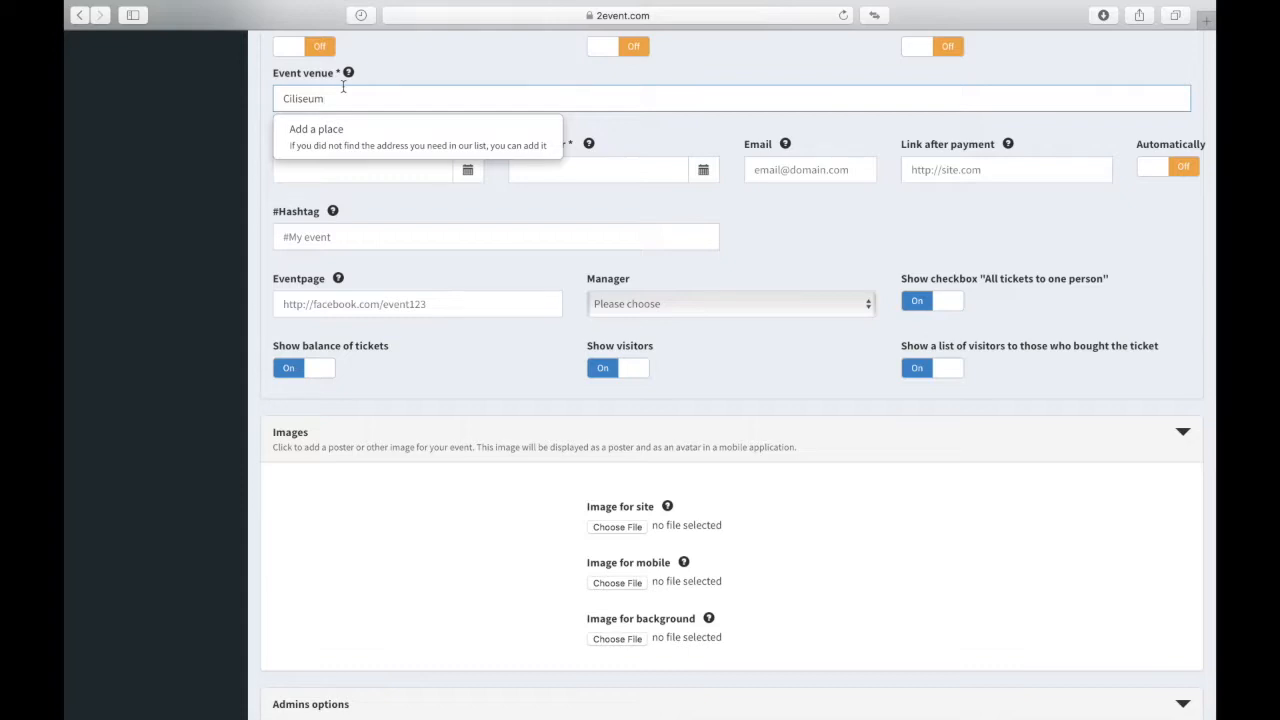
Step: Add and save a new place named 'Coliseum' with address 'Pome Italy' as the venue
click(313, 133)
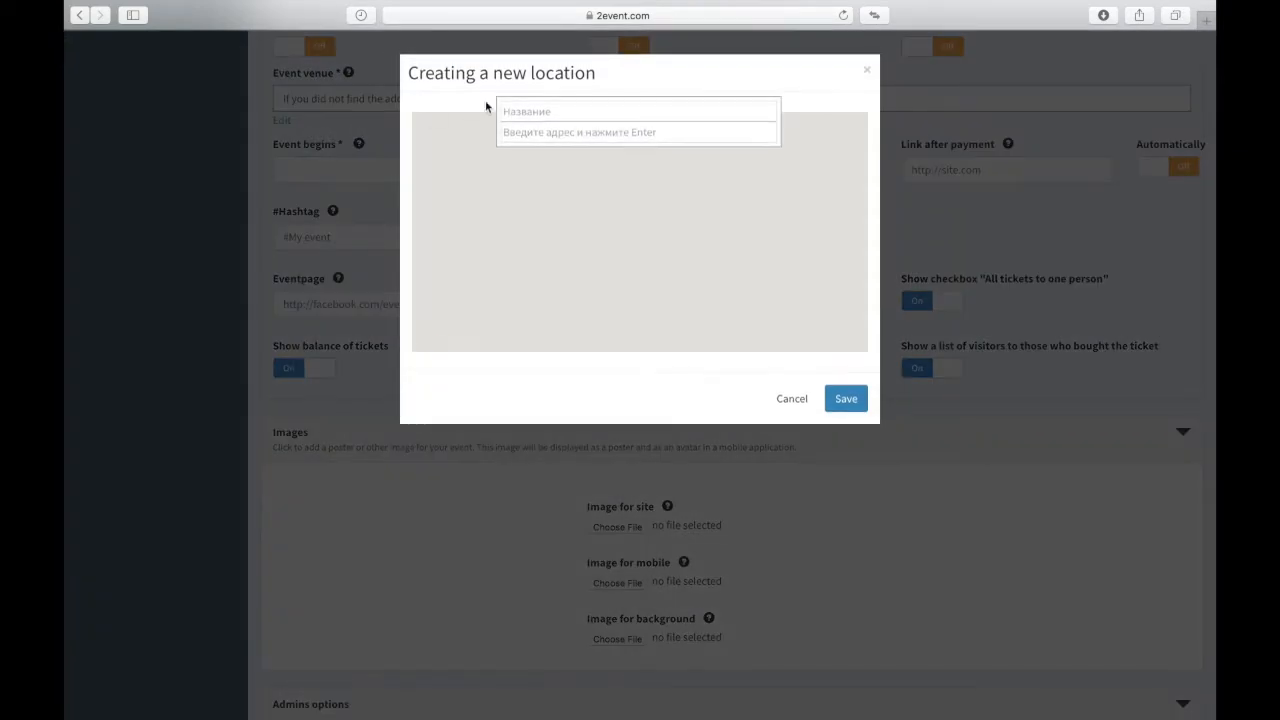
click(568, 113)
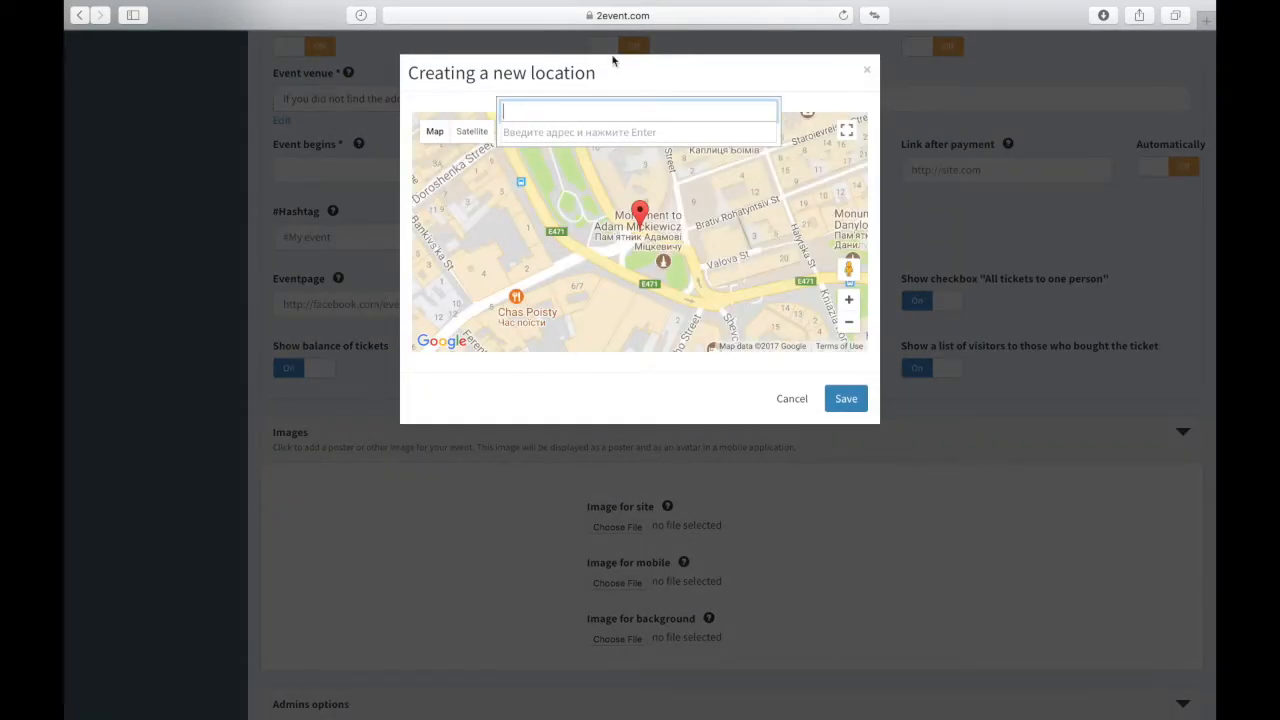
text(Coliseum)
click(566, 134)
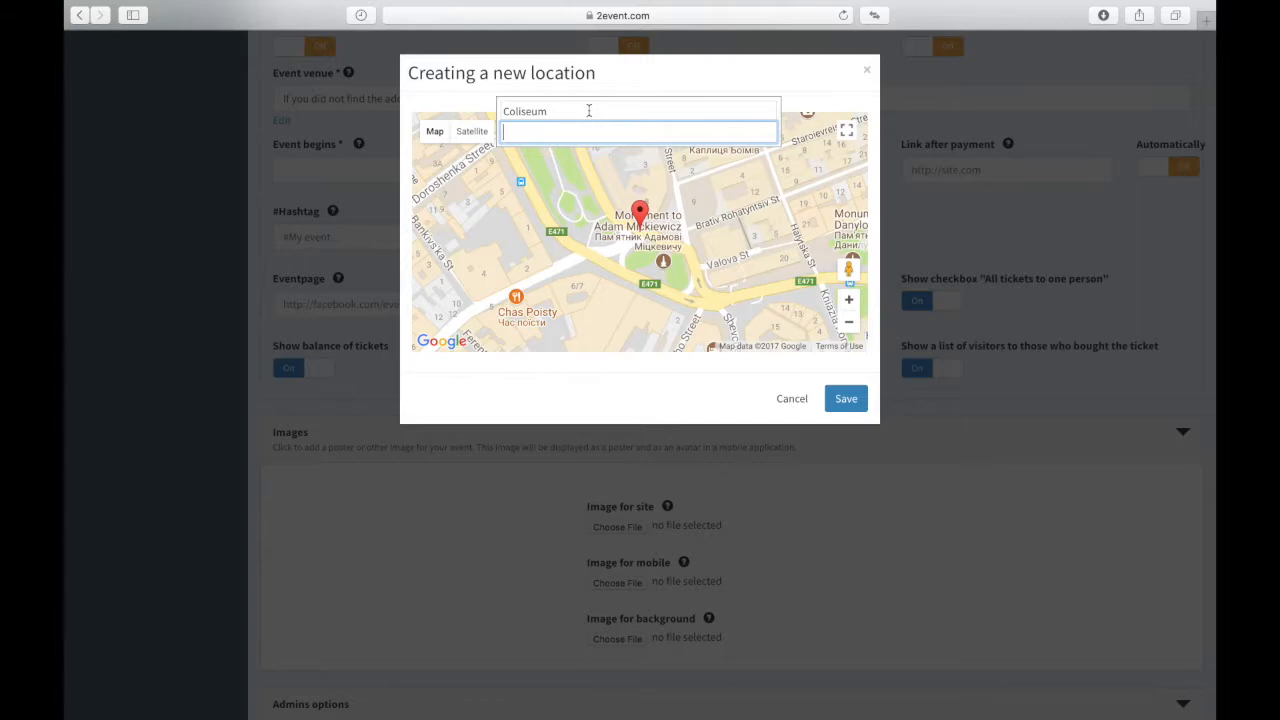
text(Pome Italy)
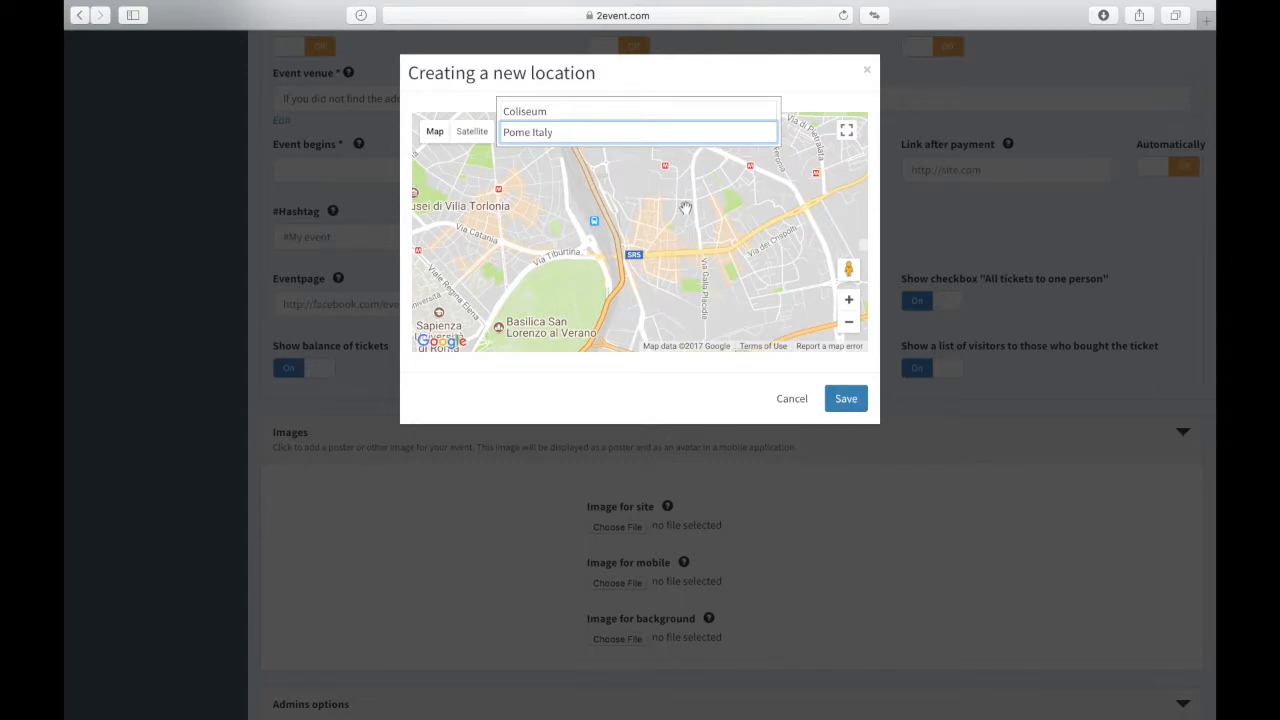
click(849, 400)
click(849, 400)
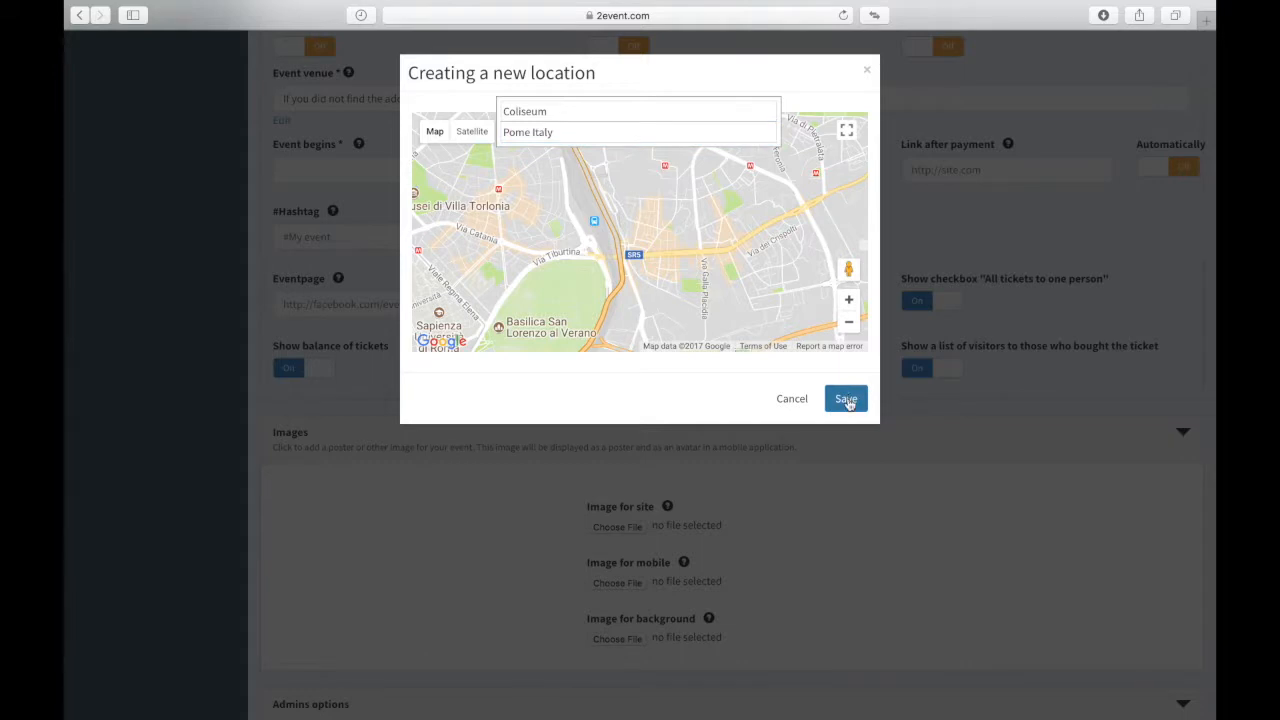
click(849, 400)
click(322, 172)
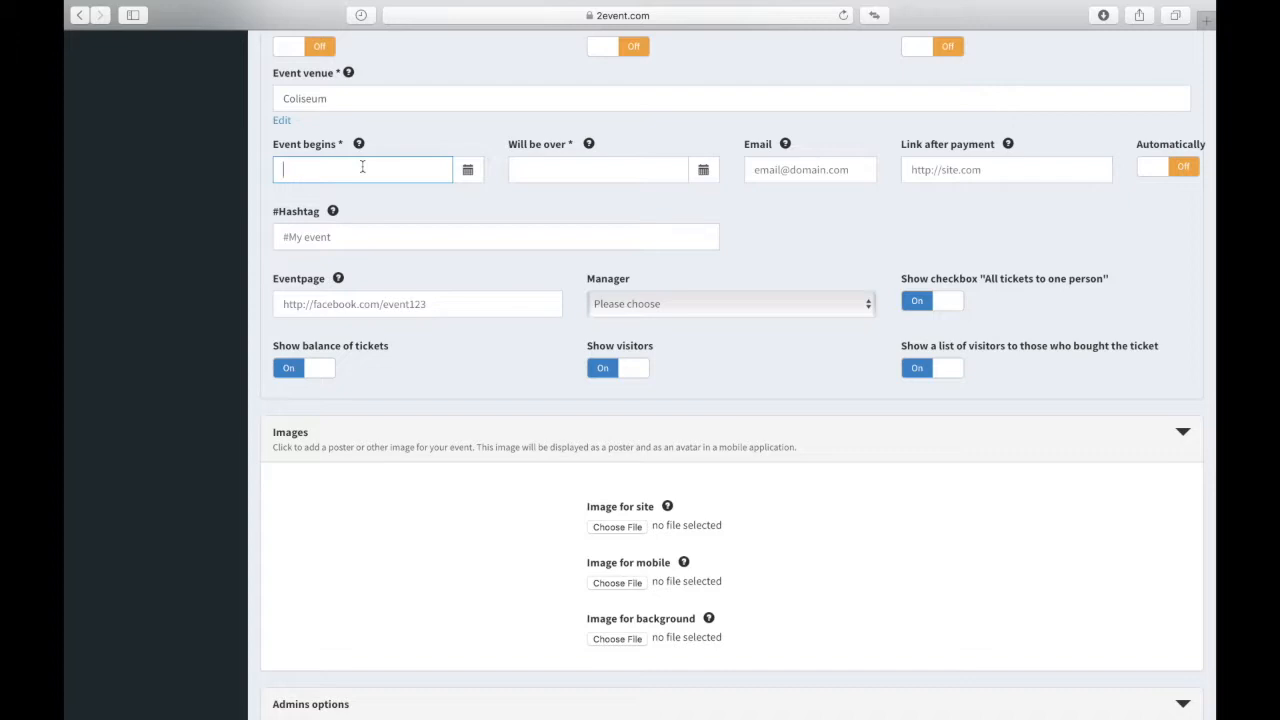
Step: Set Event begins to December 6, 2017 at 09:30 using the calendar and clock picker
click(474, 172)
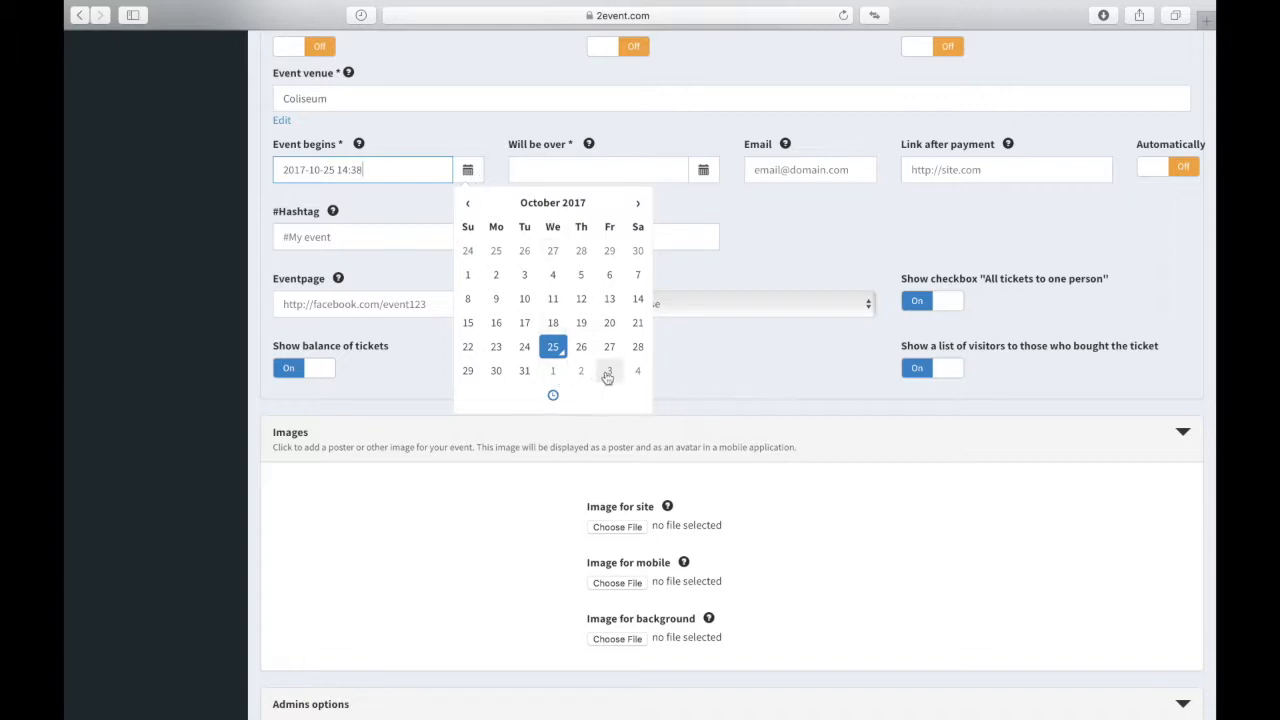
click(638, 203)
click(638, 203)
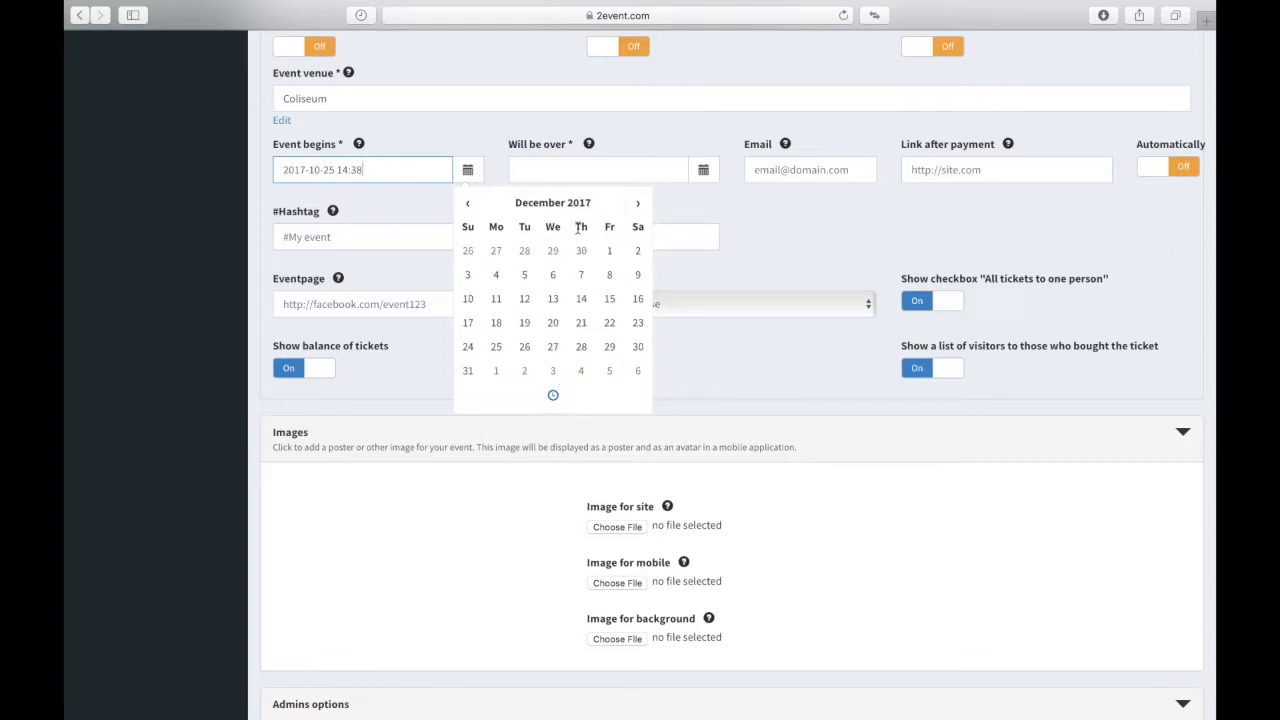
click(555, 277)
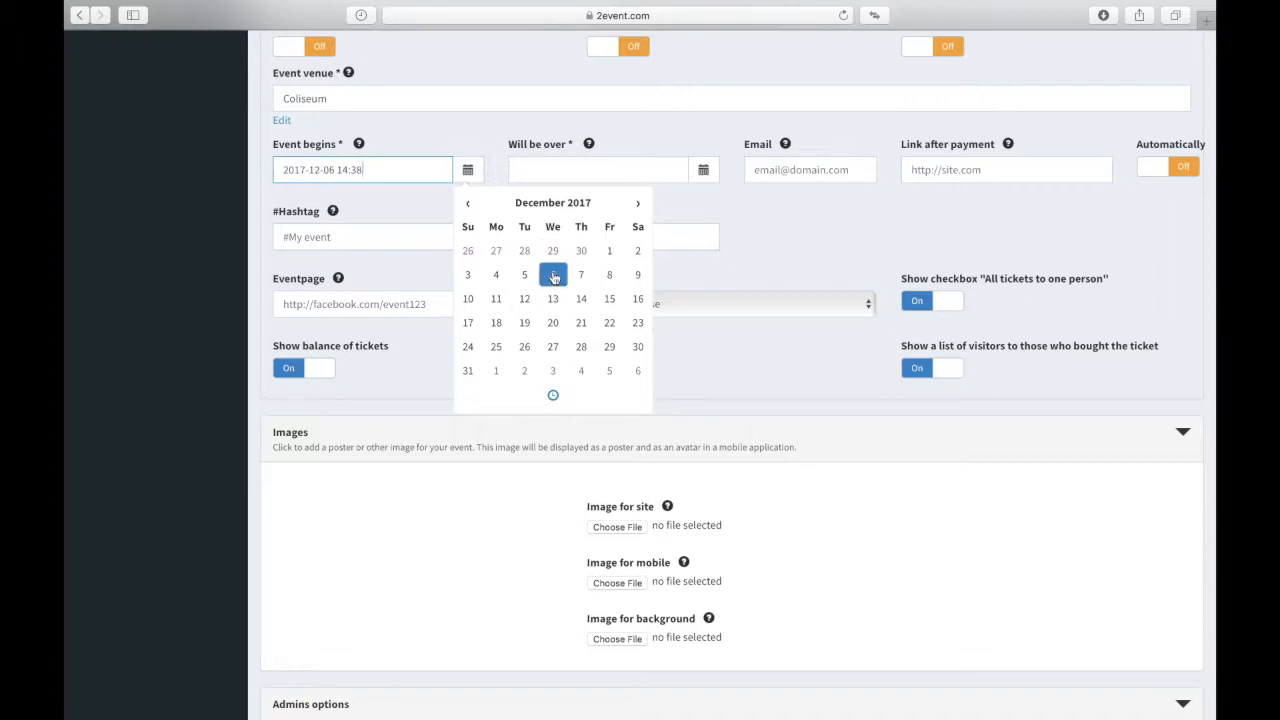
click(553, 399)
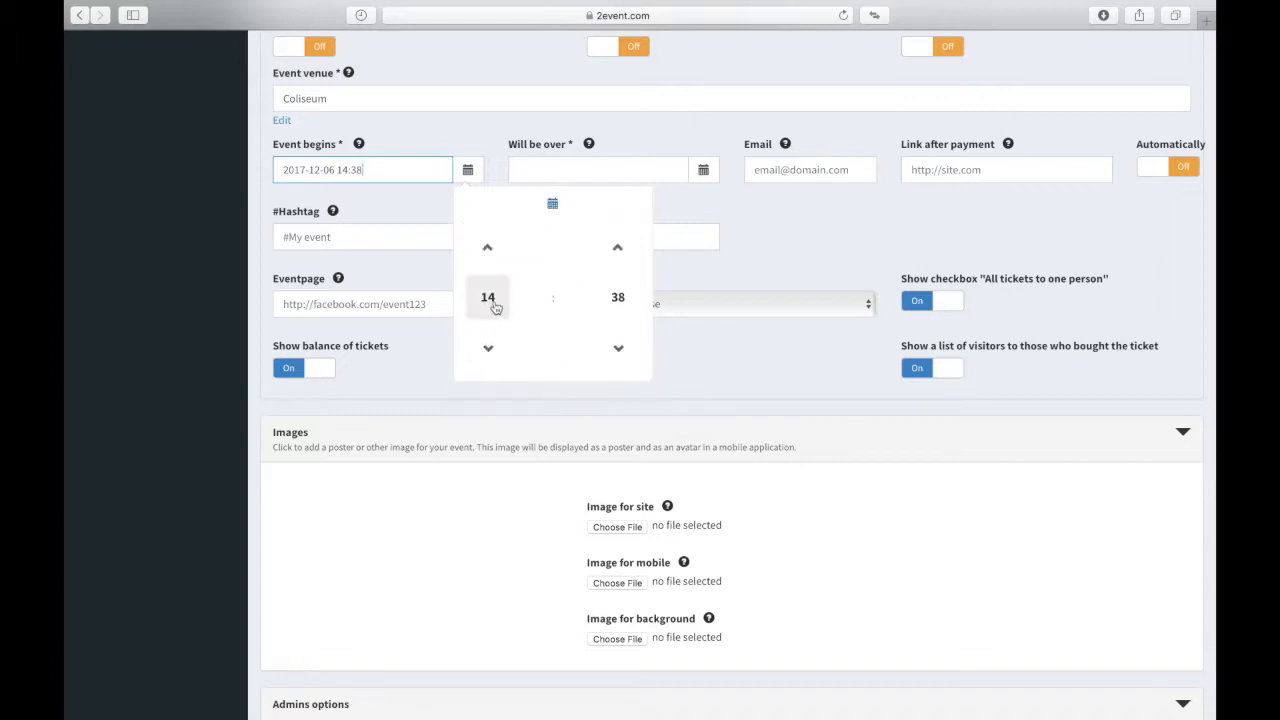
click(494, 305)
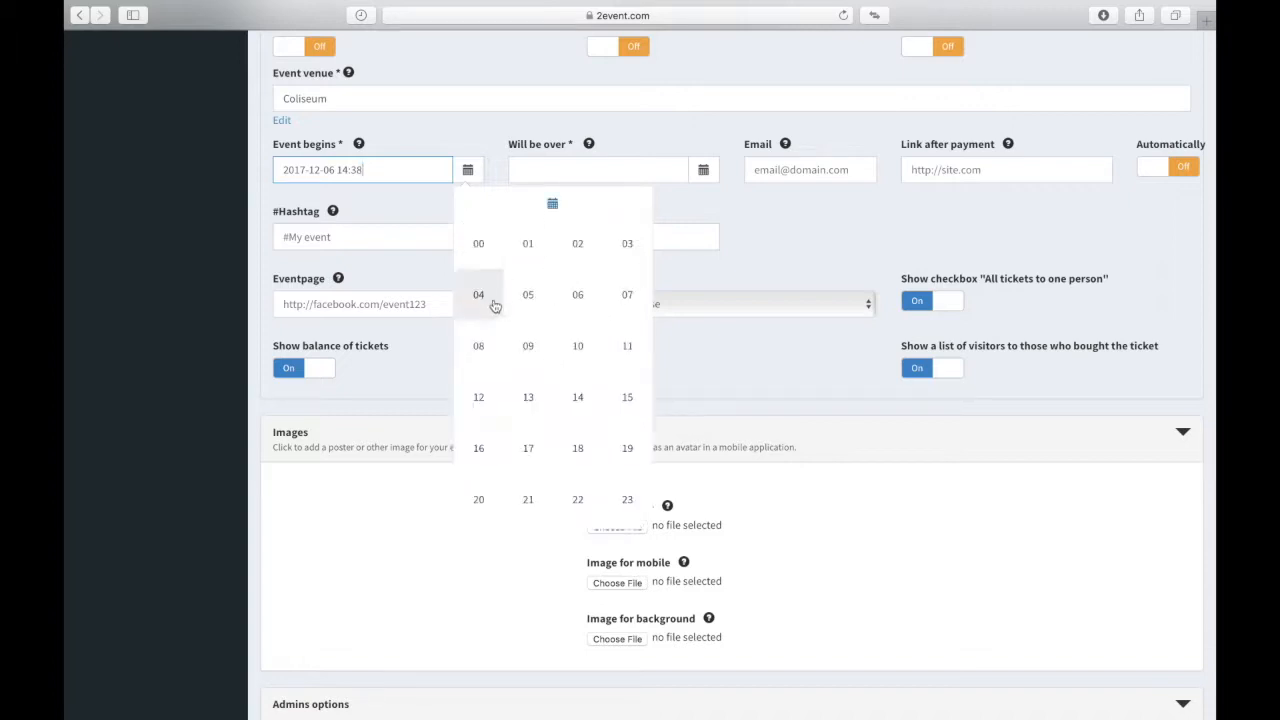
click(532, 354)
click(617, 297)
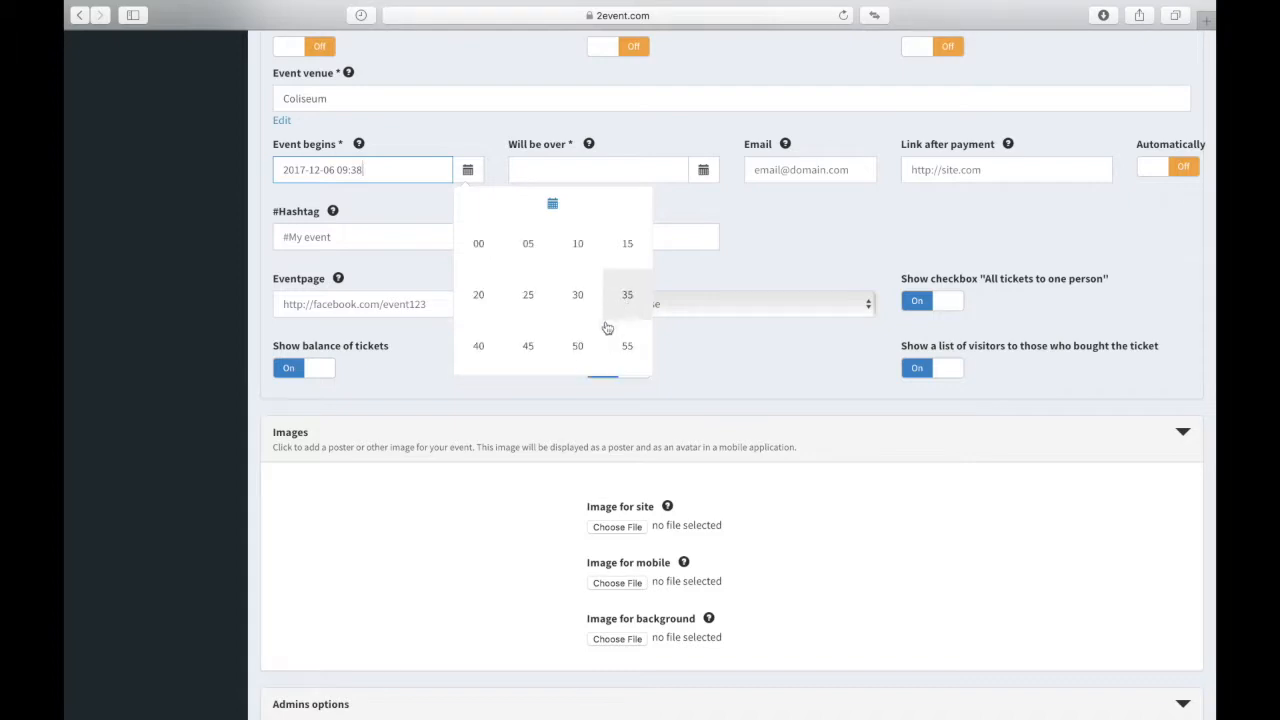
click(574, 295)
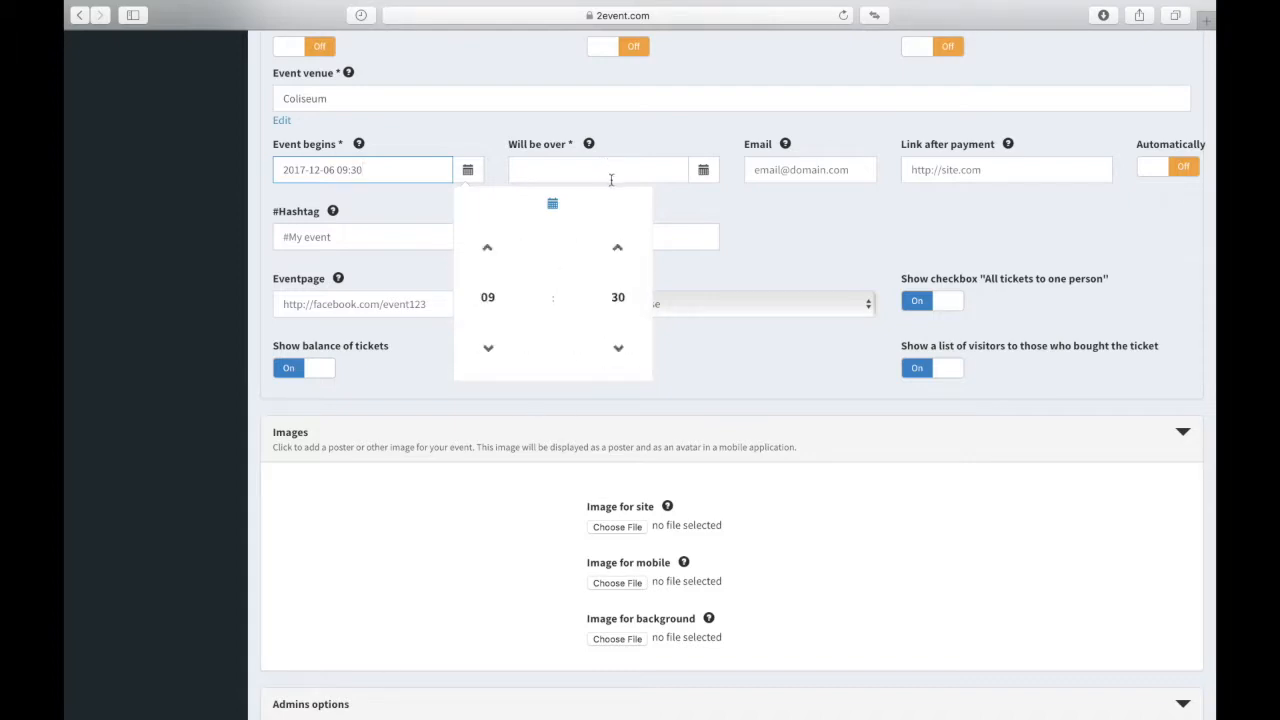
click(682, 194)
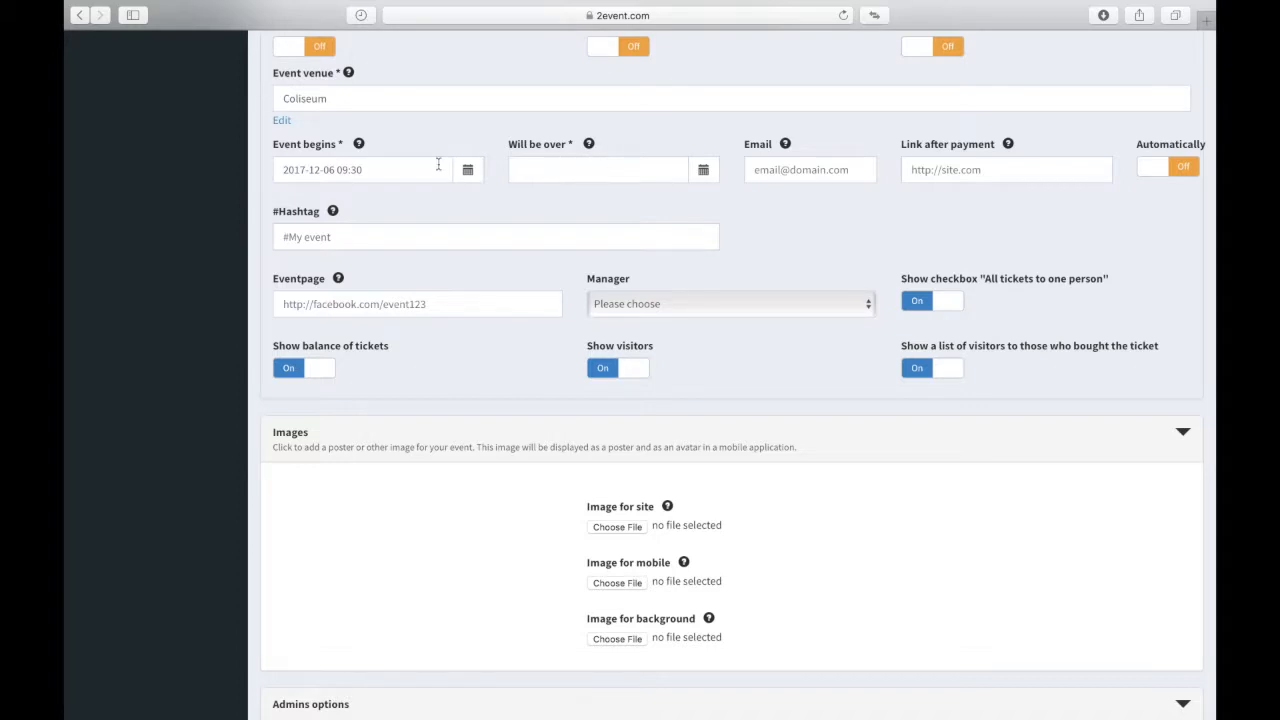
click(396, 176)
drag(380, 168, 266, 177)
key(super+c)
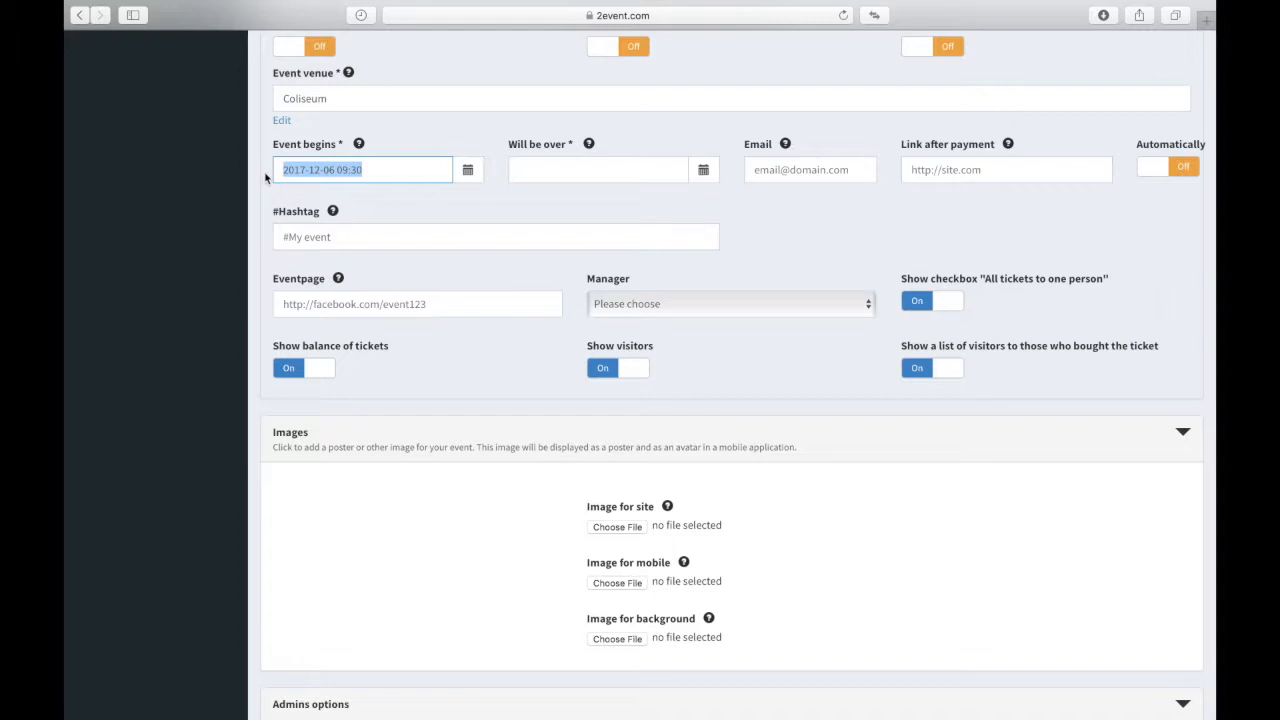
click(595, 168)
key(super+v)
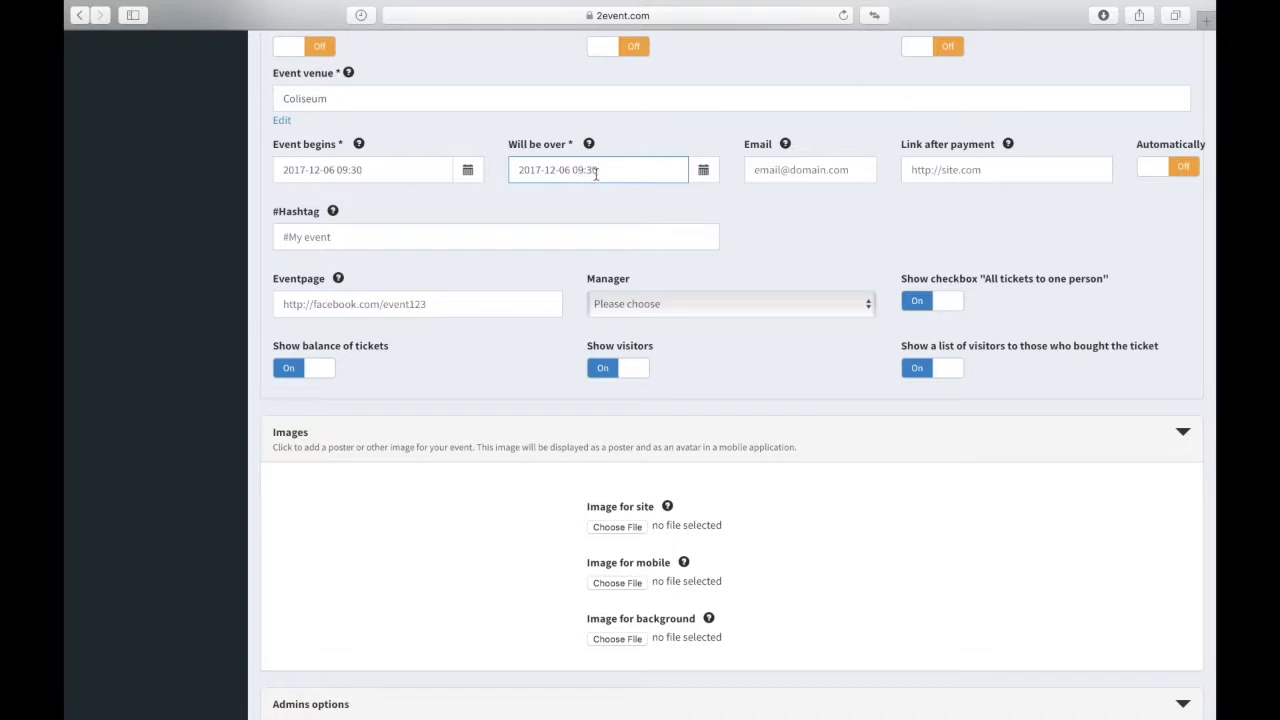
key(BackSpace)
text(2)
key(Tab)
drag(746, 144, 783, 141)
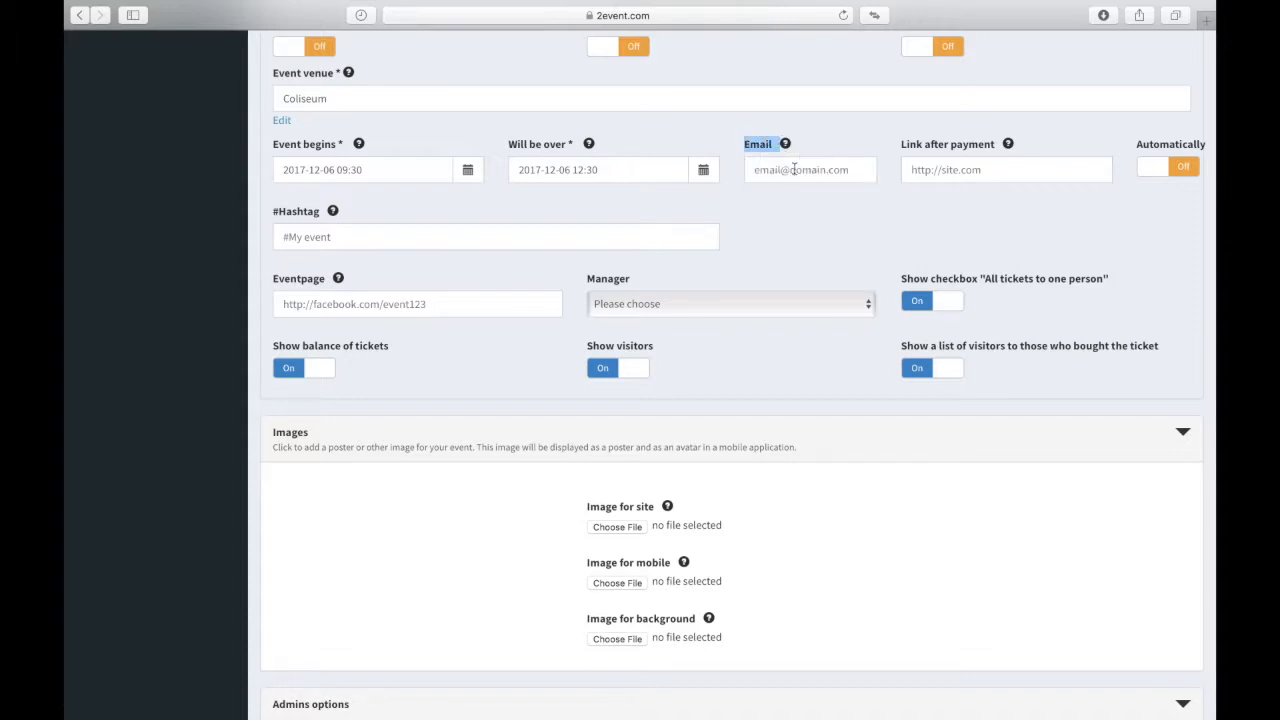
Step: Fill the event Email field with the organiser's e-mail address using AutoFill
mouse_move(787, 146)
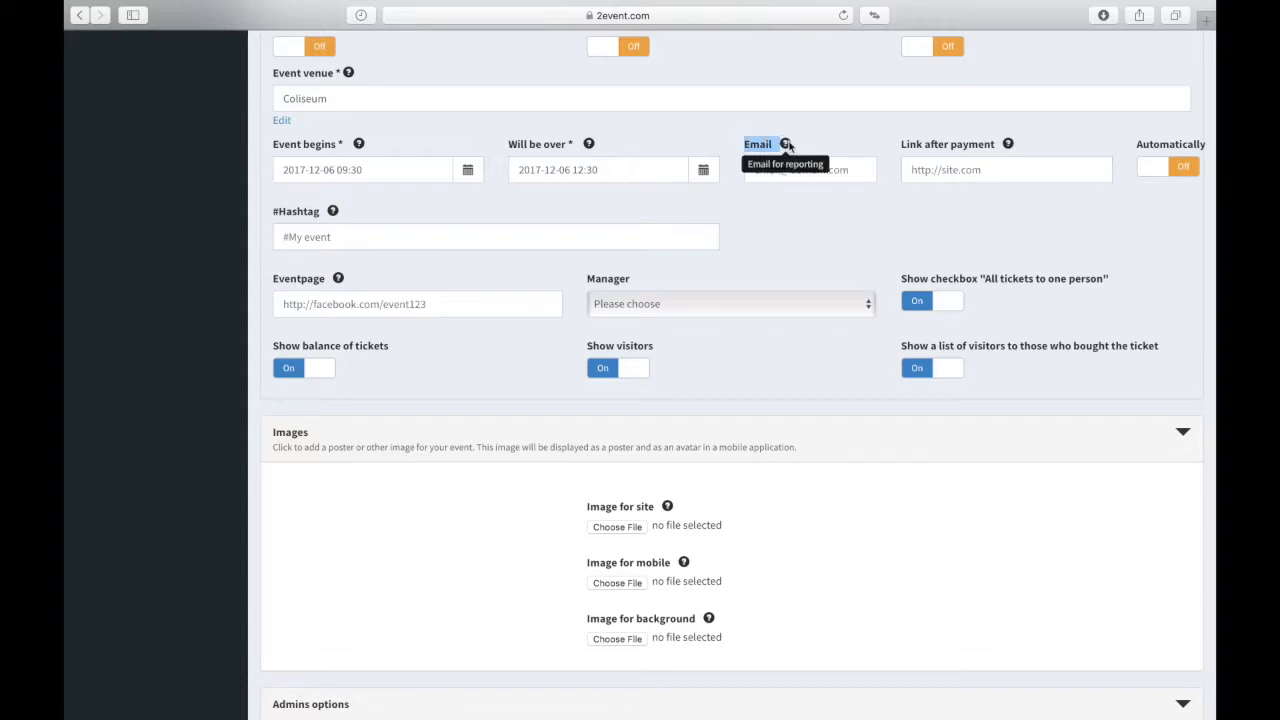
click(831, 172)
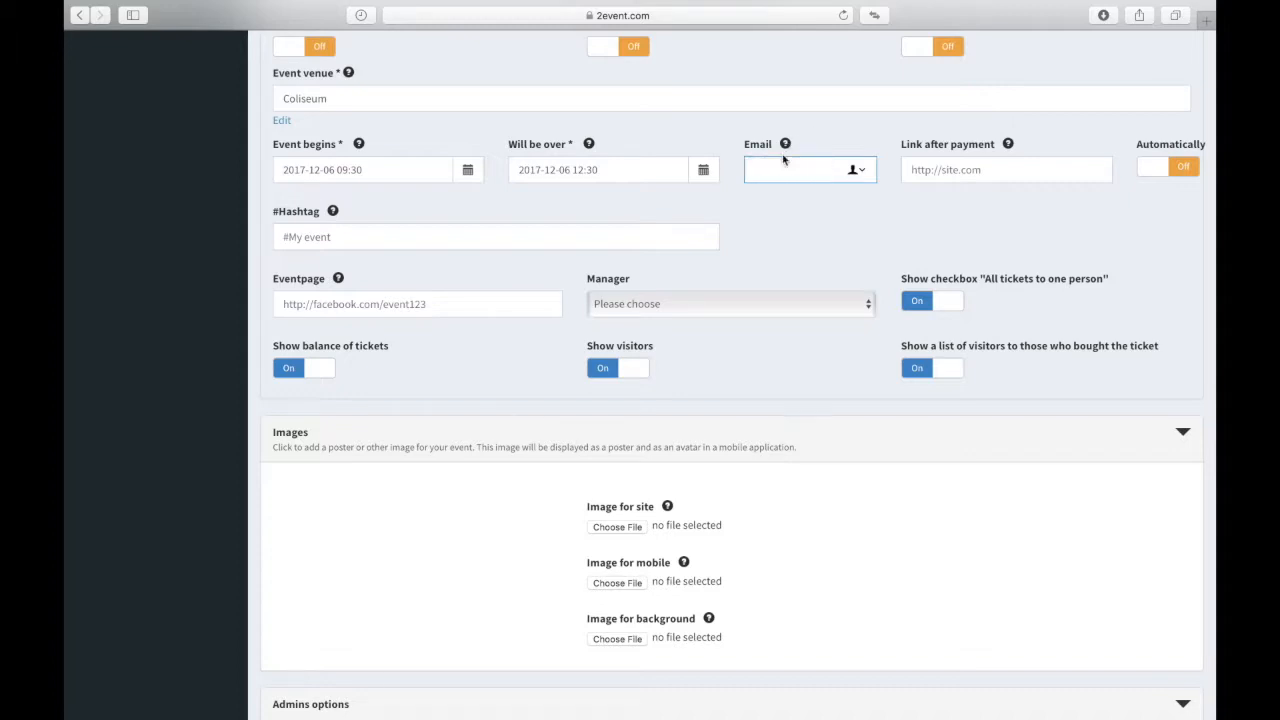
mouse_move(786, 147)
click(863, 174)
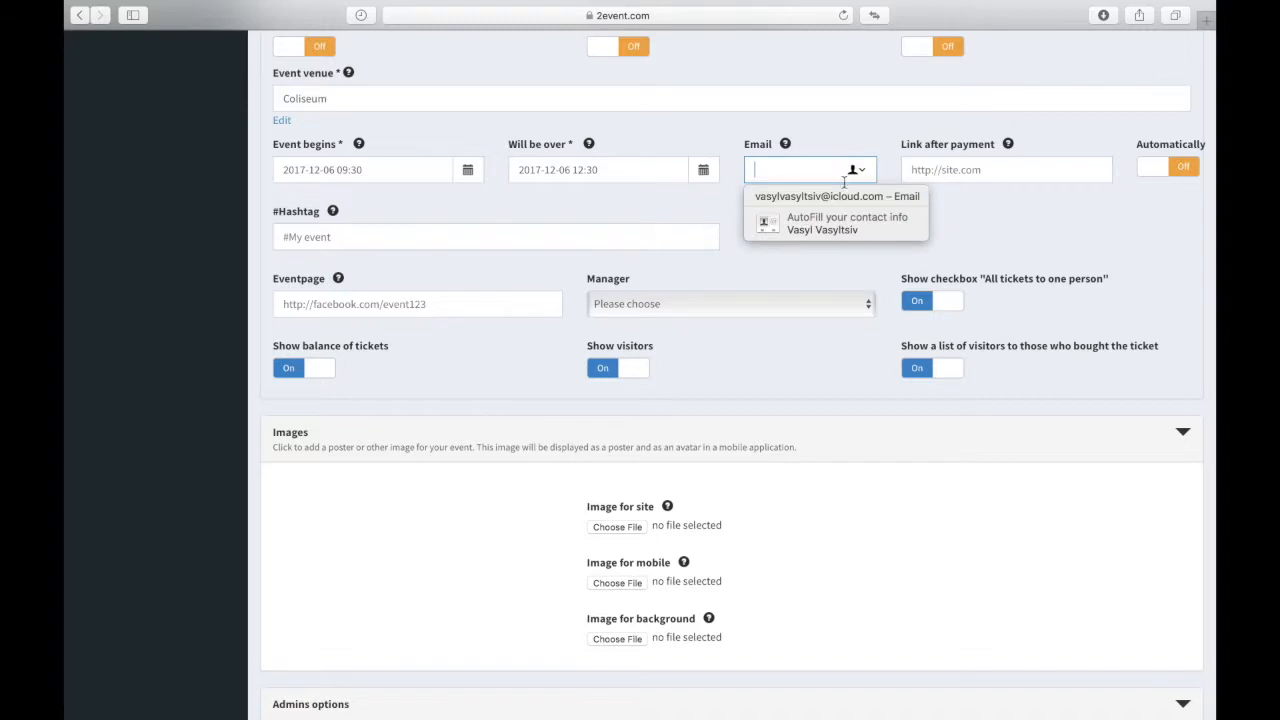
click(812, 235)
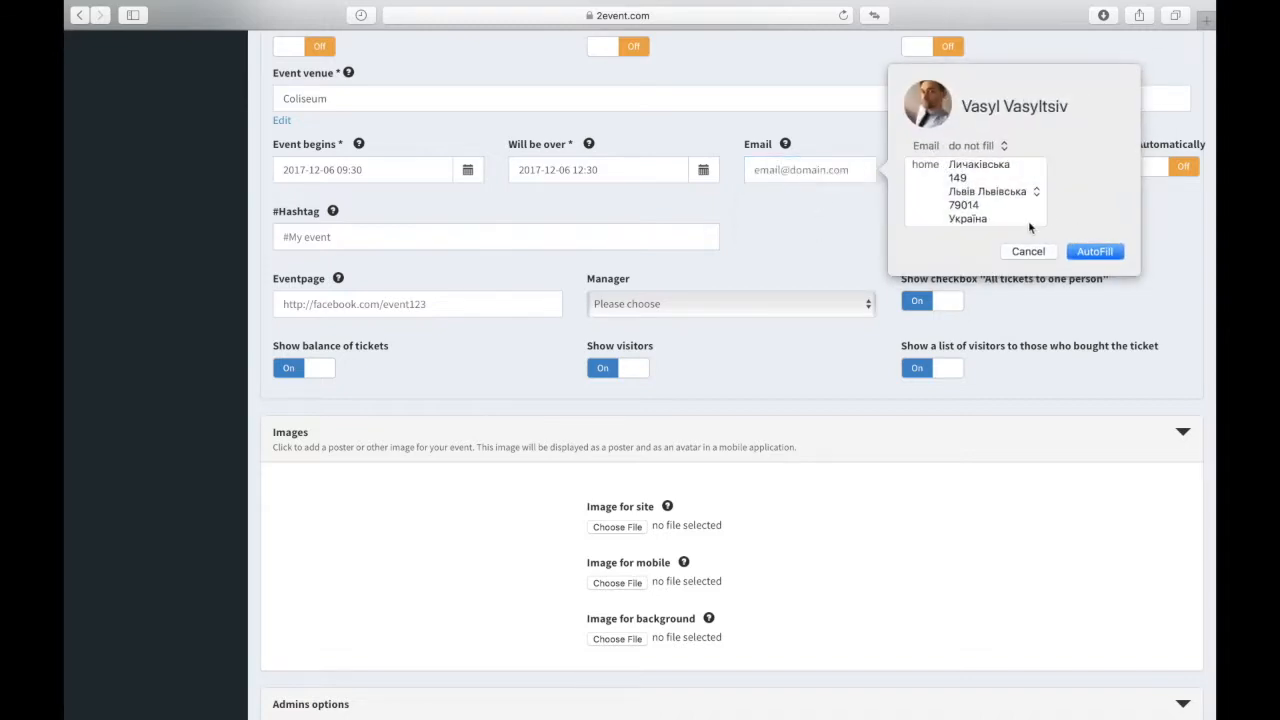
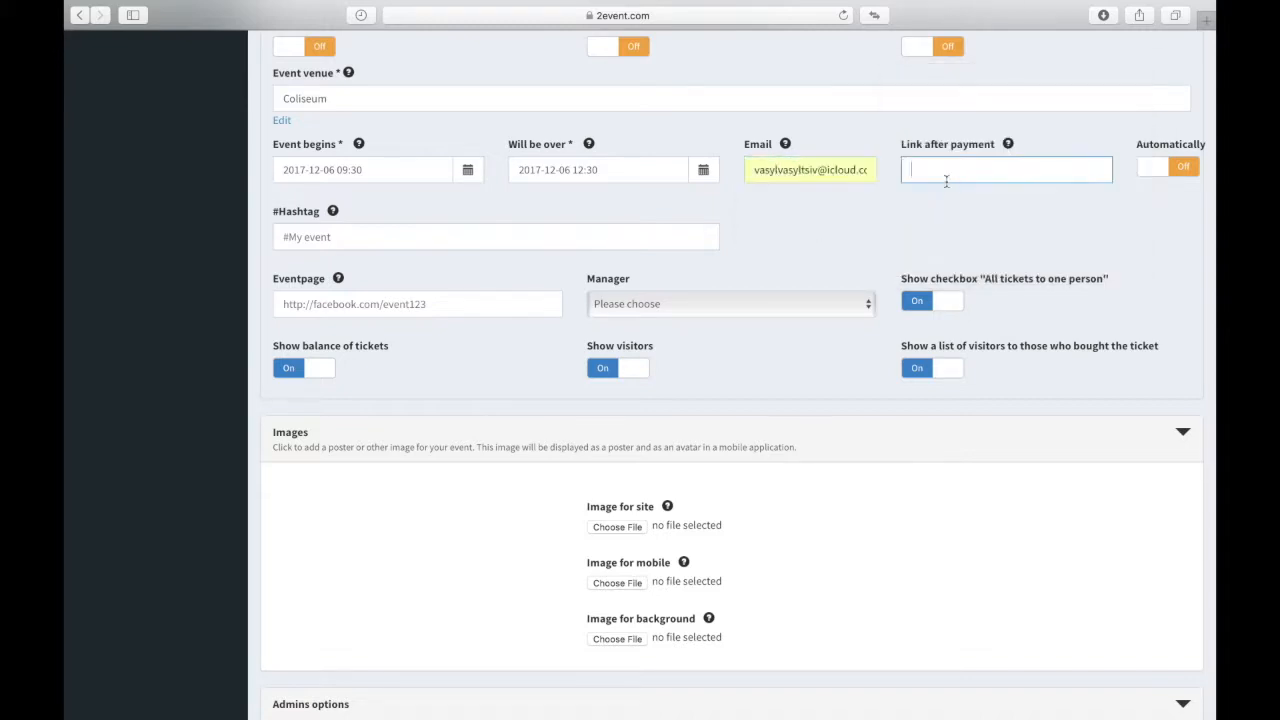
key(Tab)
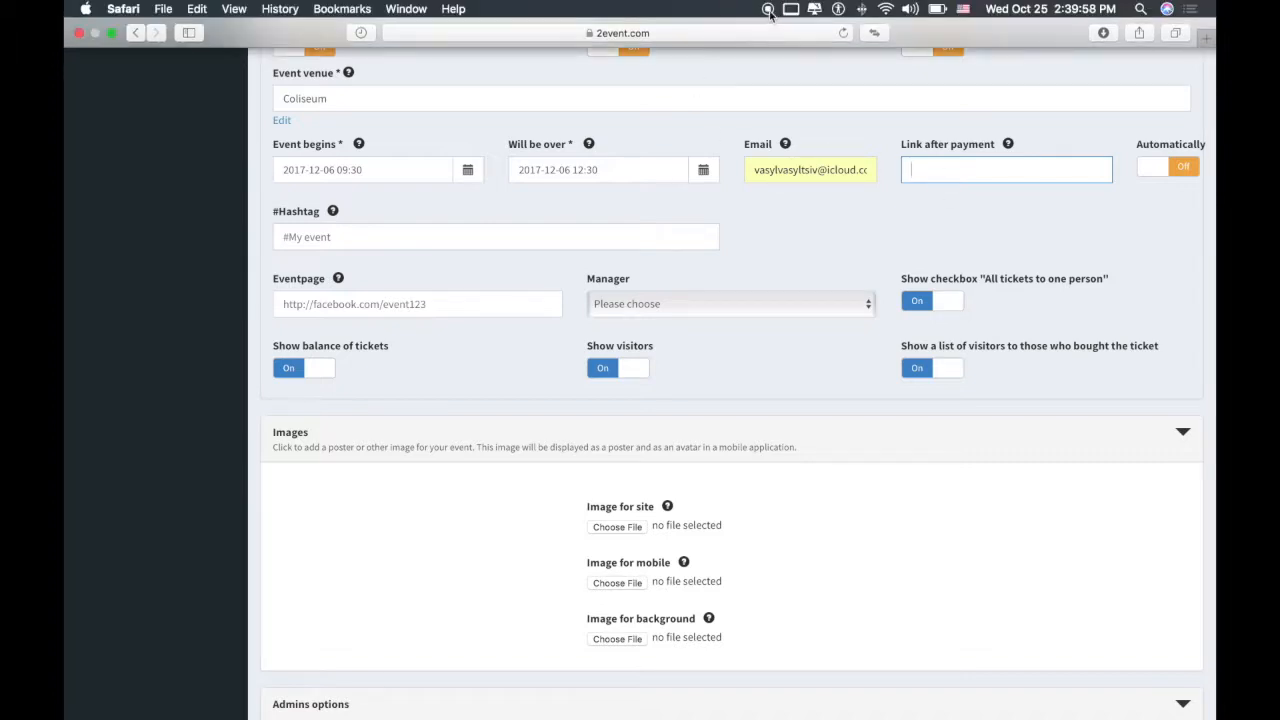
text(https://2event.com)
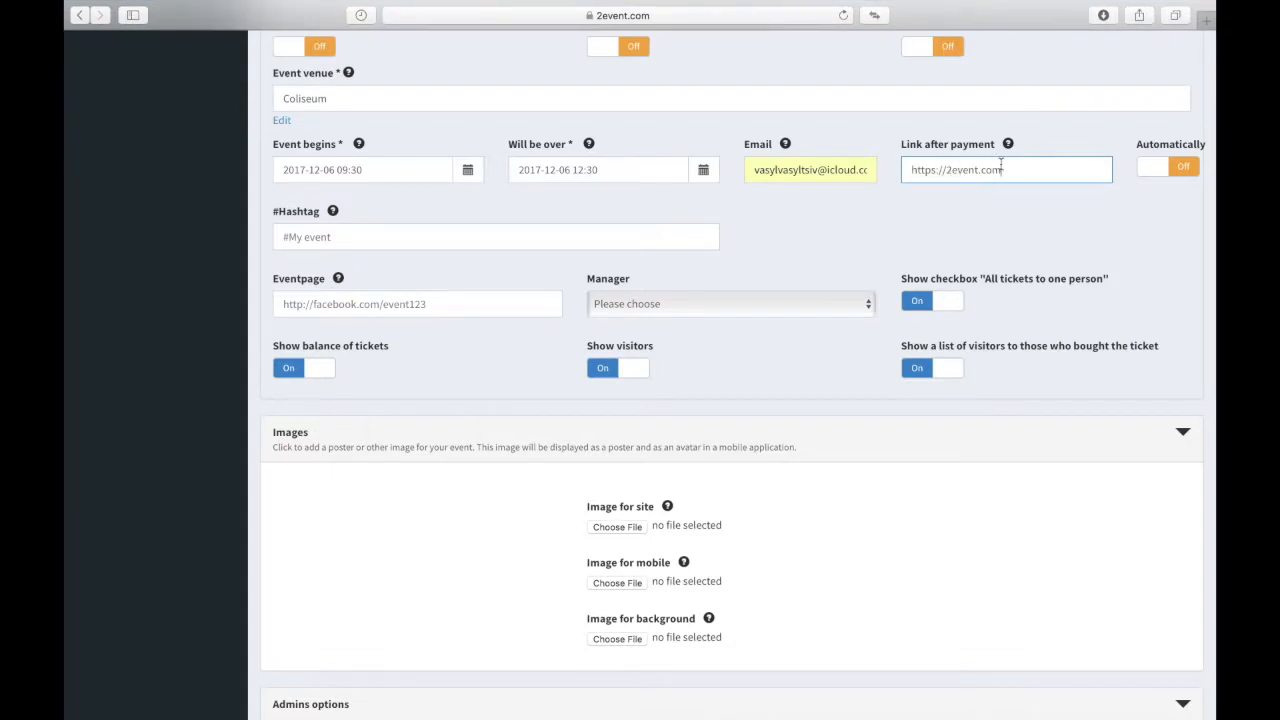
drag(1003, 168, 910, 164)
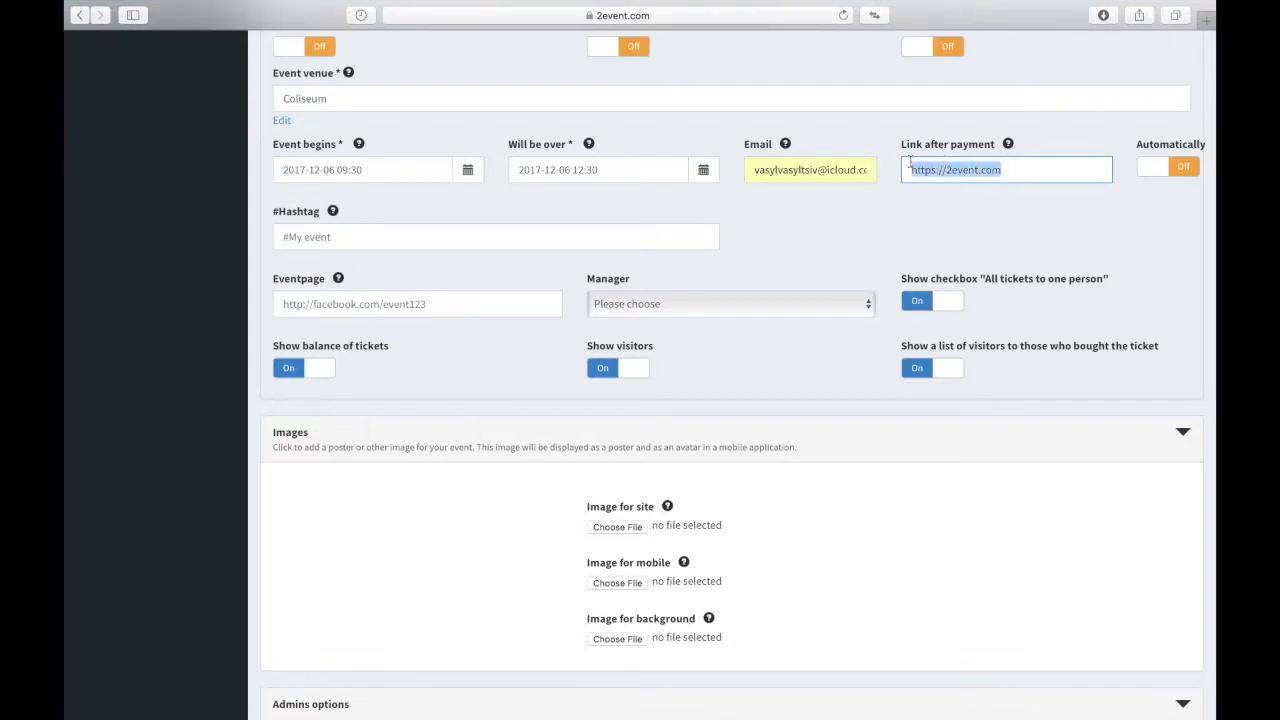
click(967, 170)
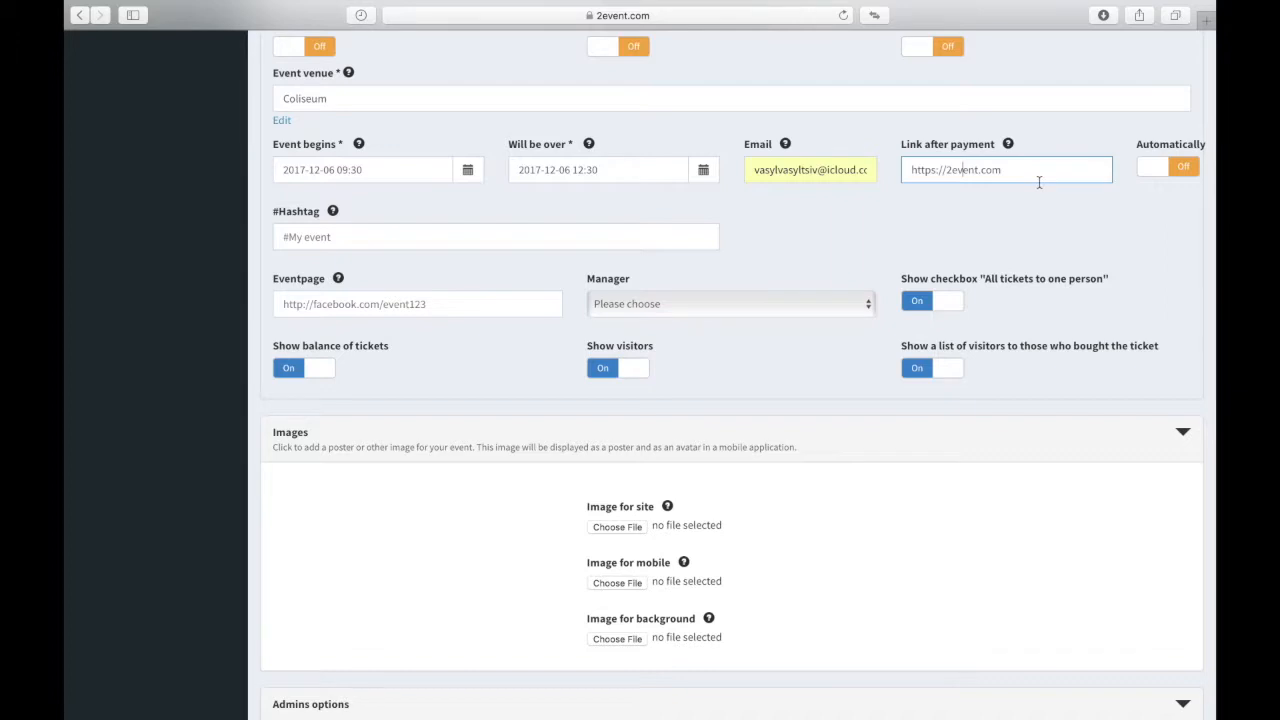
click(1156, 174)
drag(1156, 174, 1183, 172)
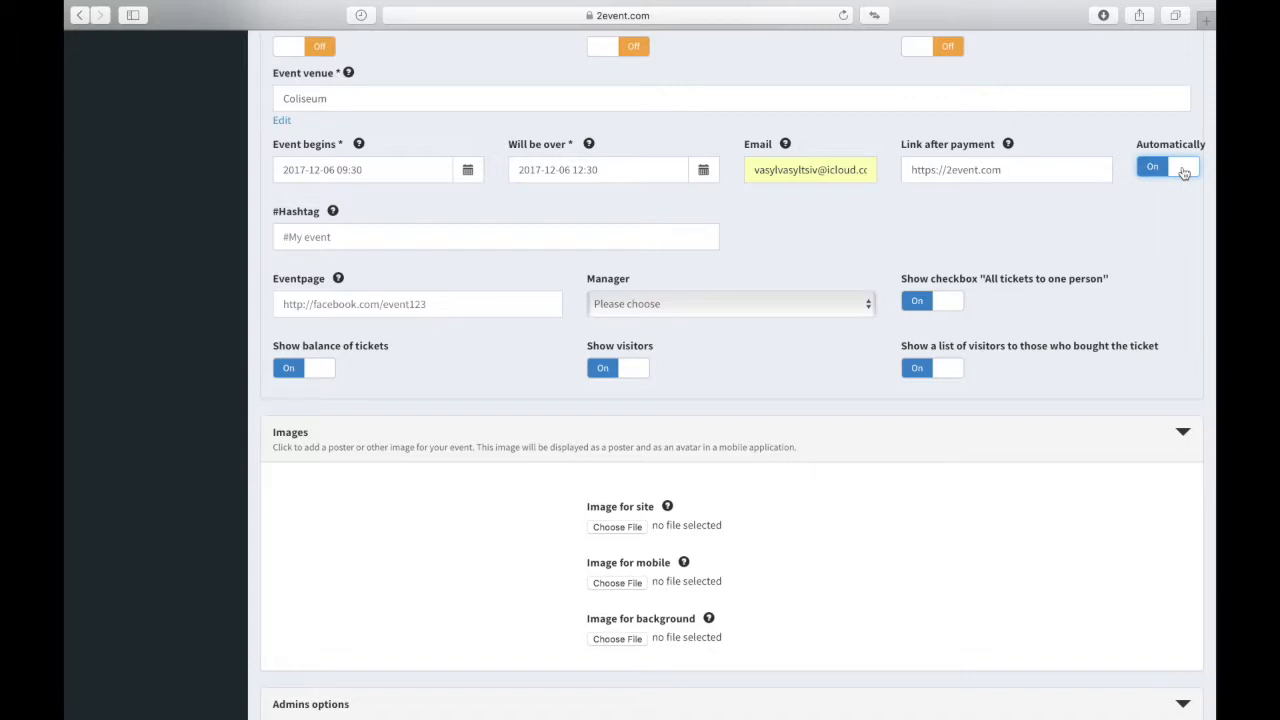
click(1152, 166)
click(940, 180)
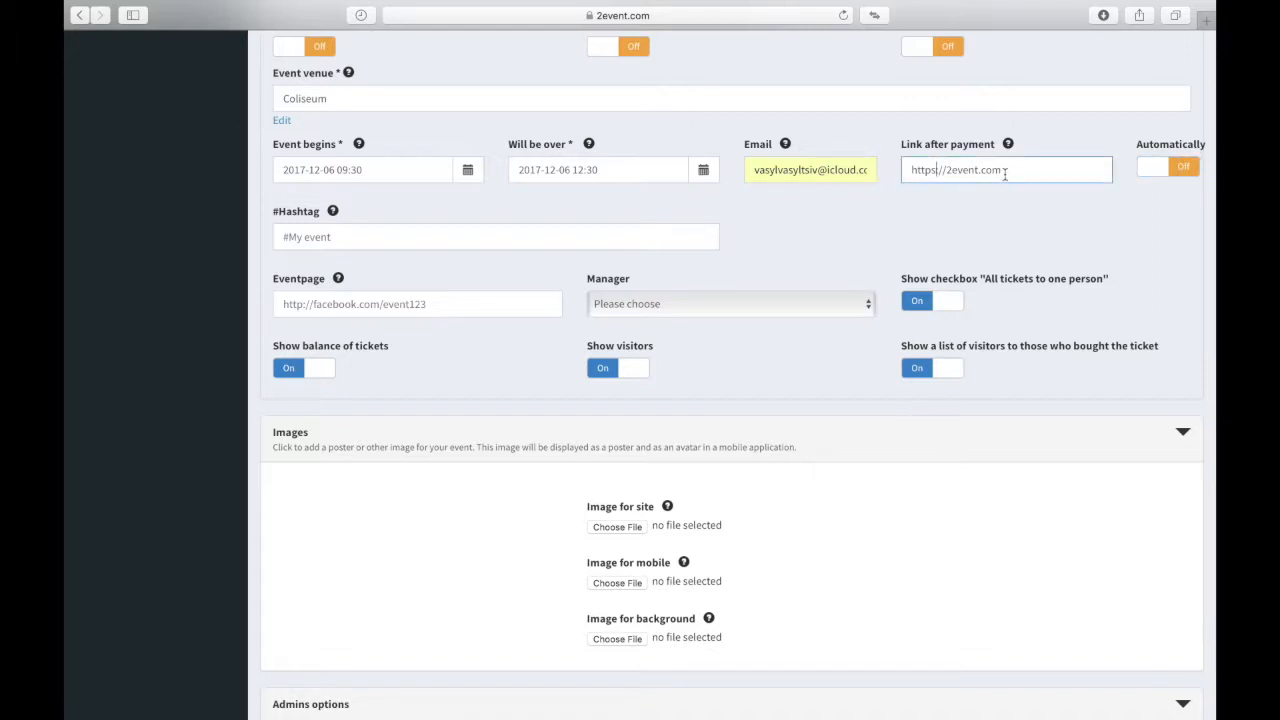
drag(1005, 172, 942, 170)
click(338, 236)
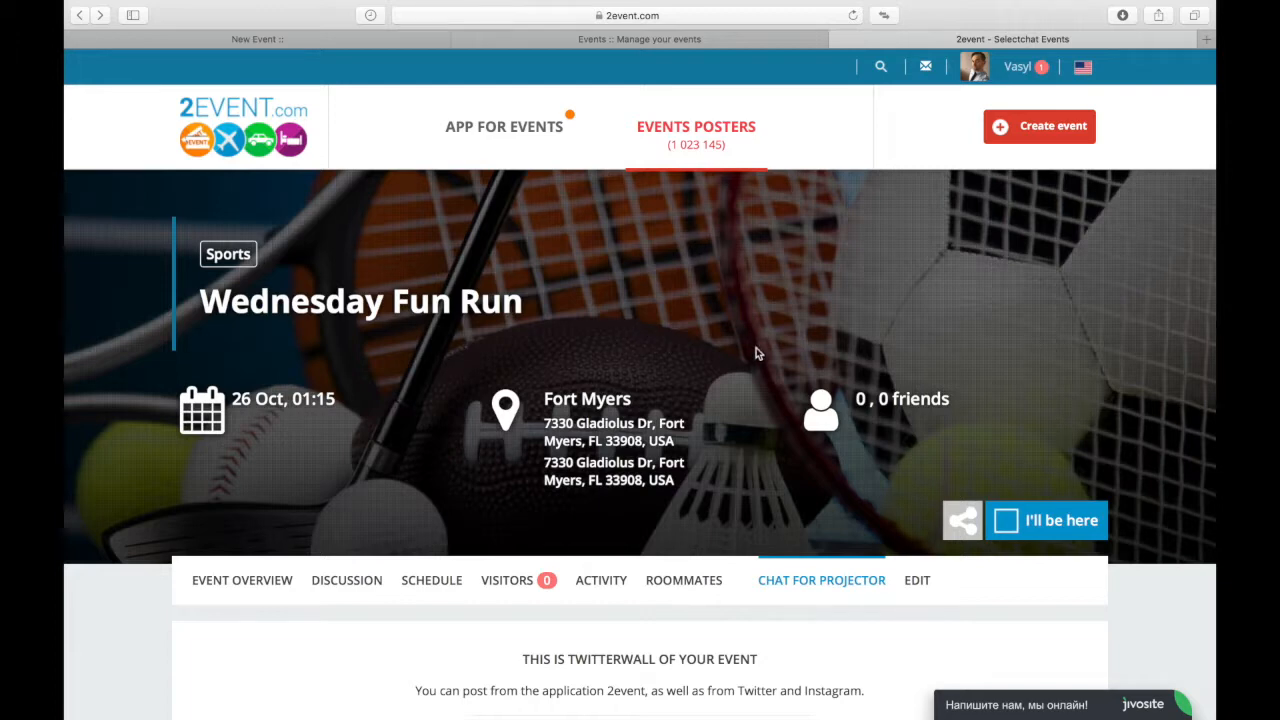
Step: Show the Wednesday Fun Run's projector chat, switched to the light-areas theme
click(838, 584)
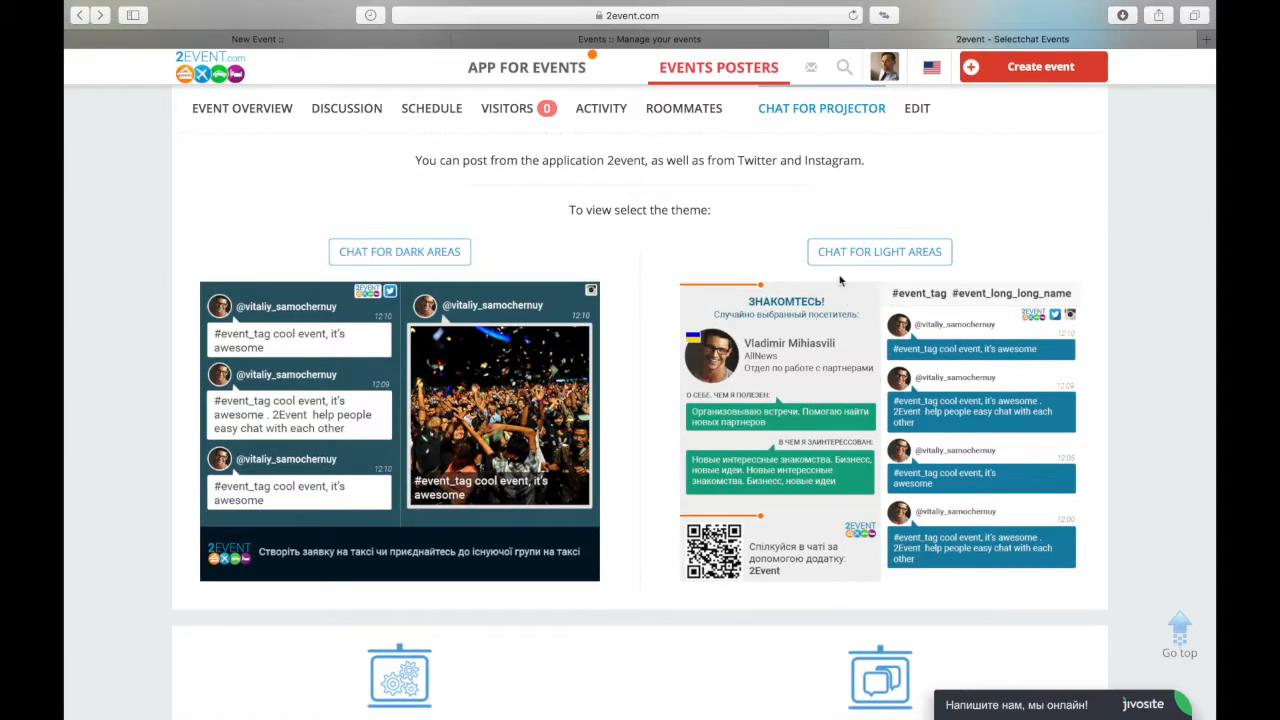
click(880, 252)
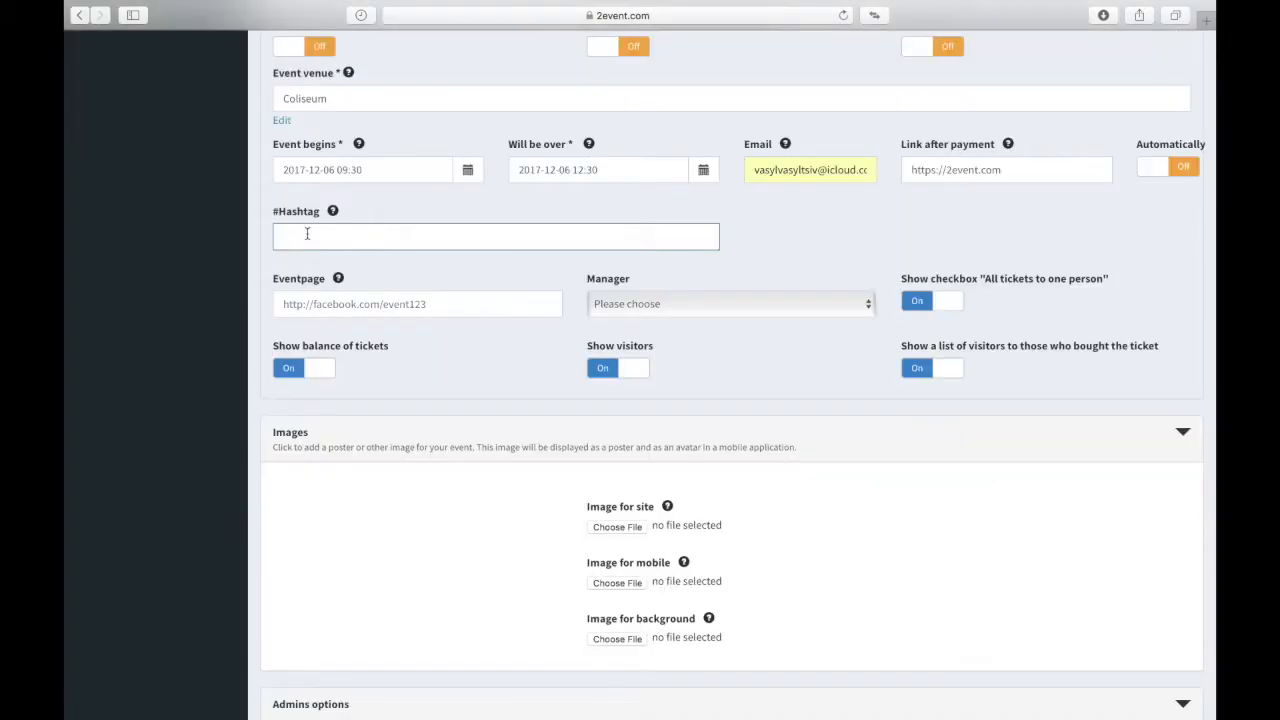
Step: Enter the hashtags #thebeteventever and #goodday in the Hashtag field
text(#)
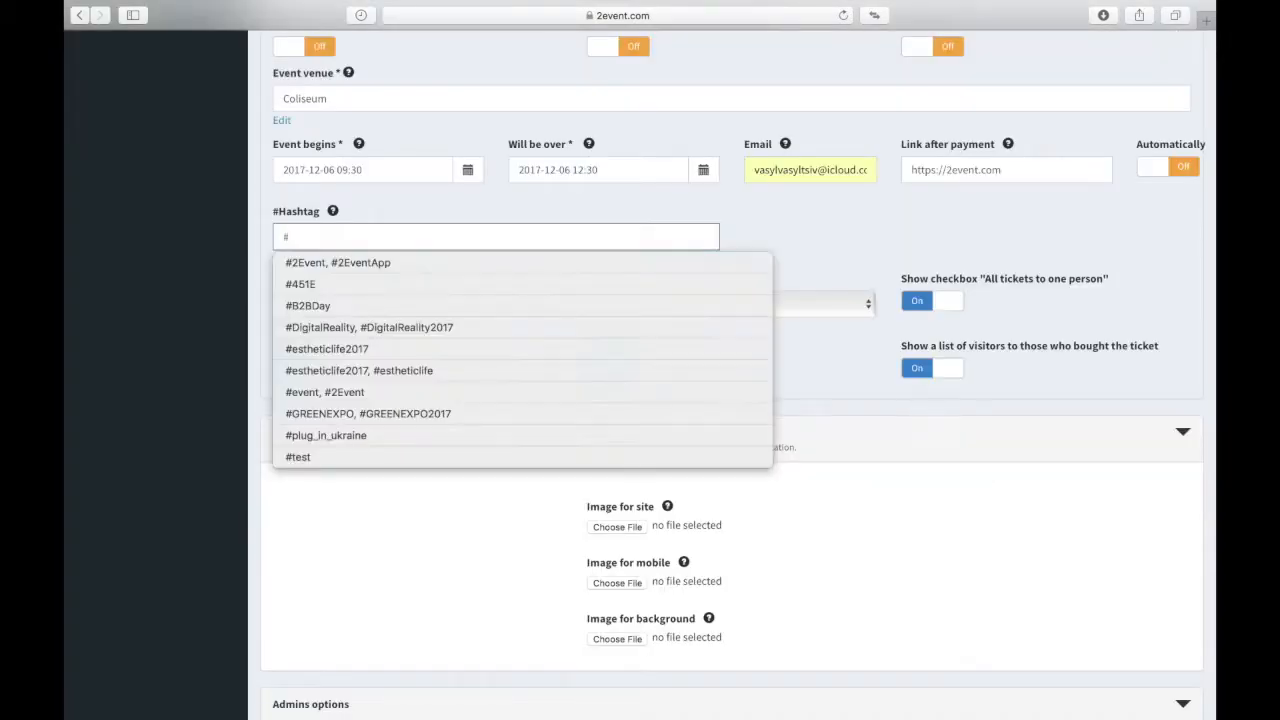
text(thebeteventever,)
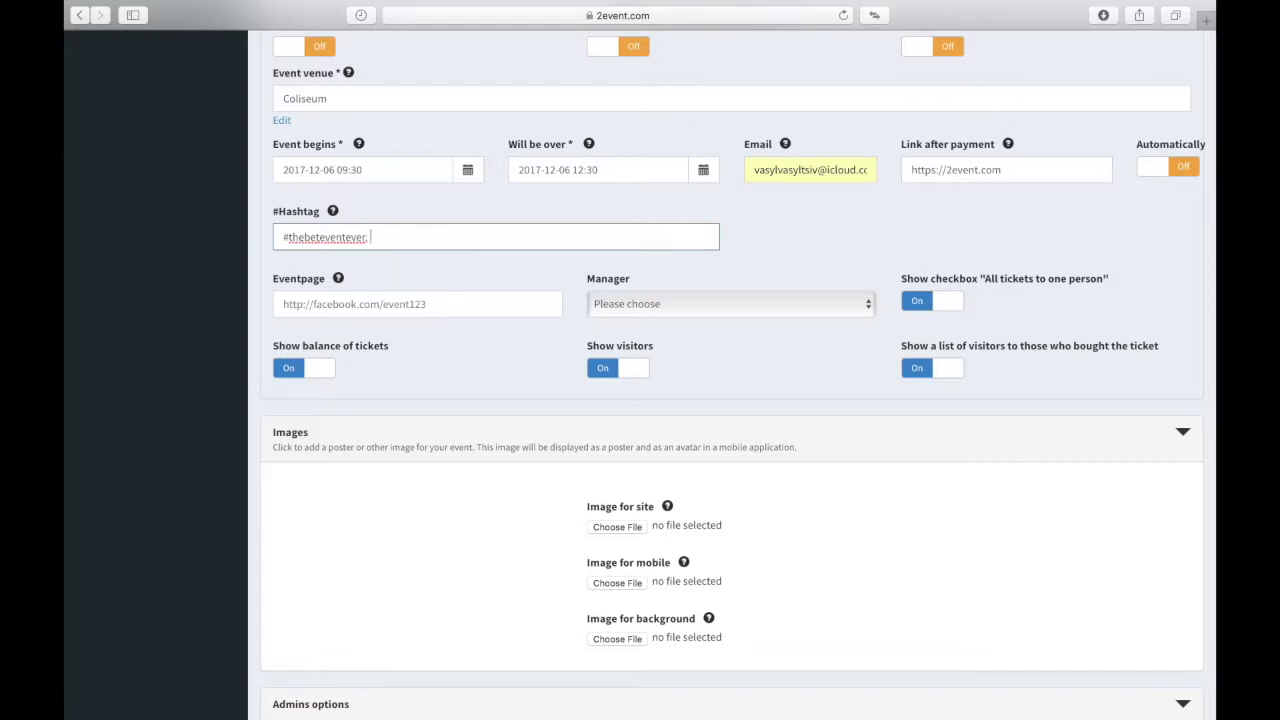
text(#goodday)
key(Tab)
mouse_move(338, 282)
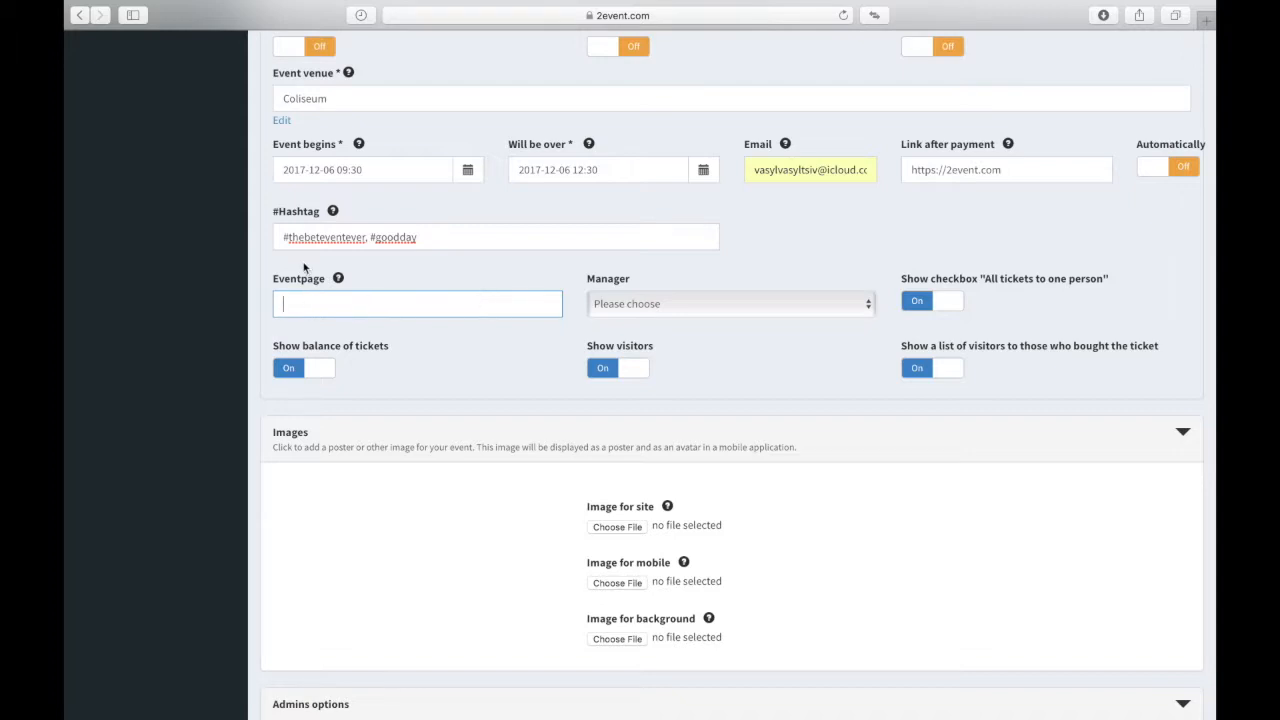
Step: Pick a staff member as event manager and toggle the ticket-buyers' visitor list off and back on
double_click(607, 285)
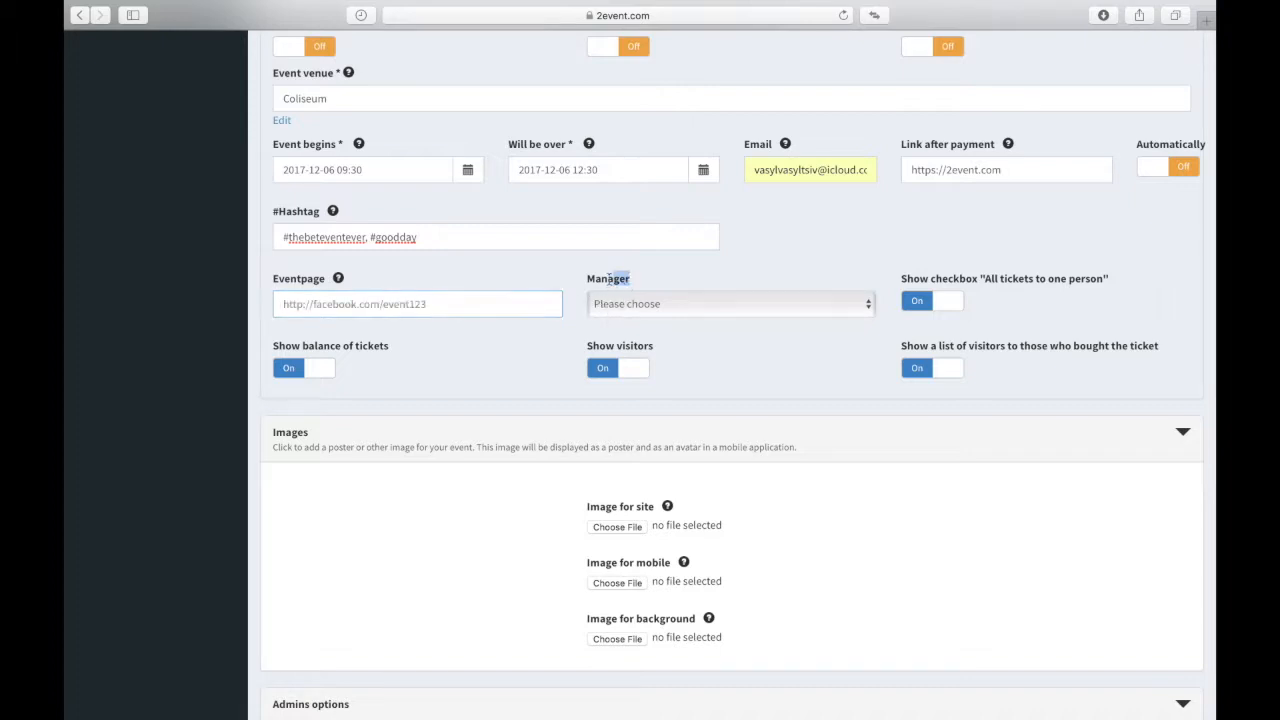
click(608, 300)
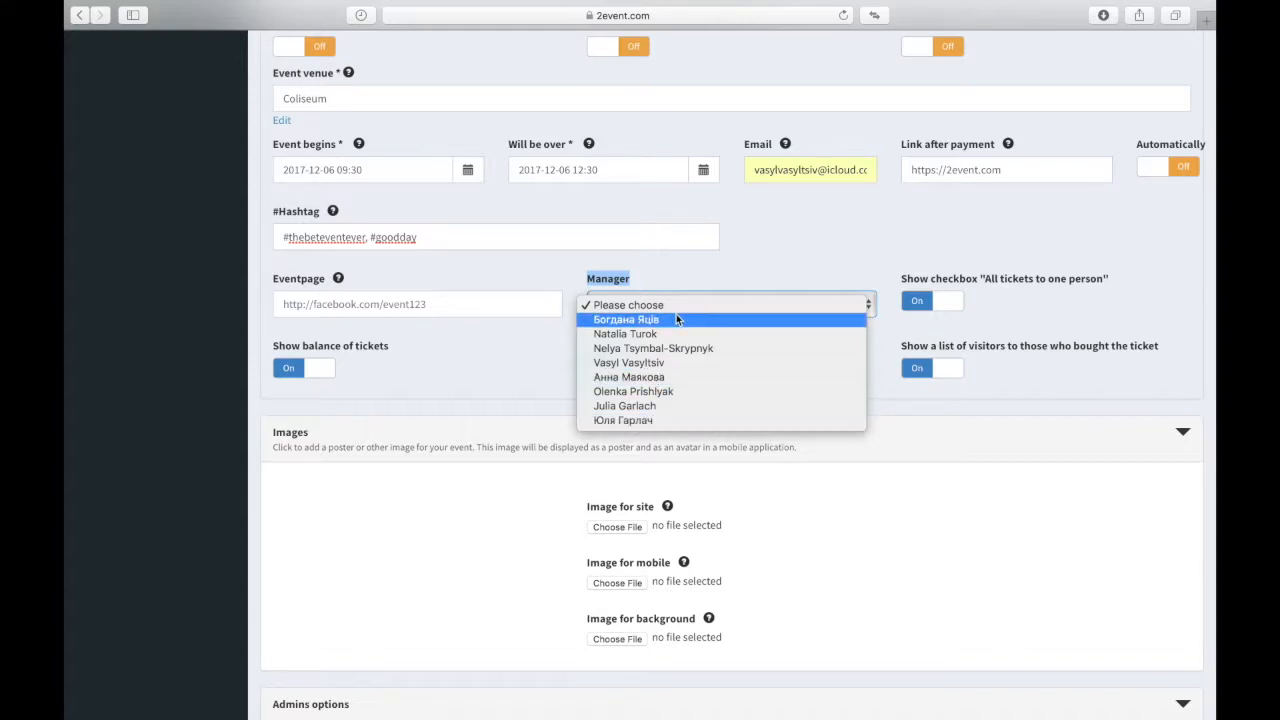
click(659, 366)
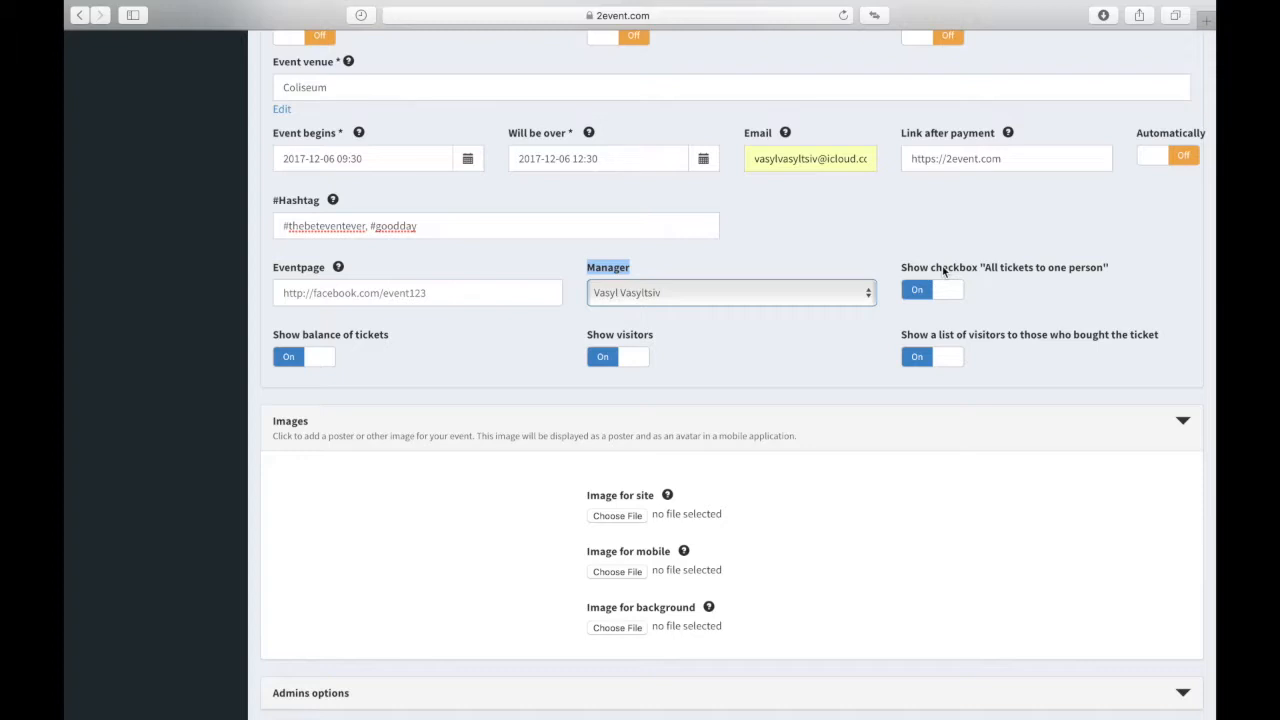
click(980, 337)
click(937, 360)
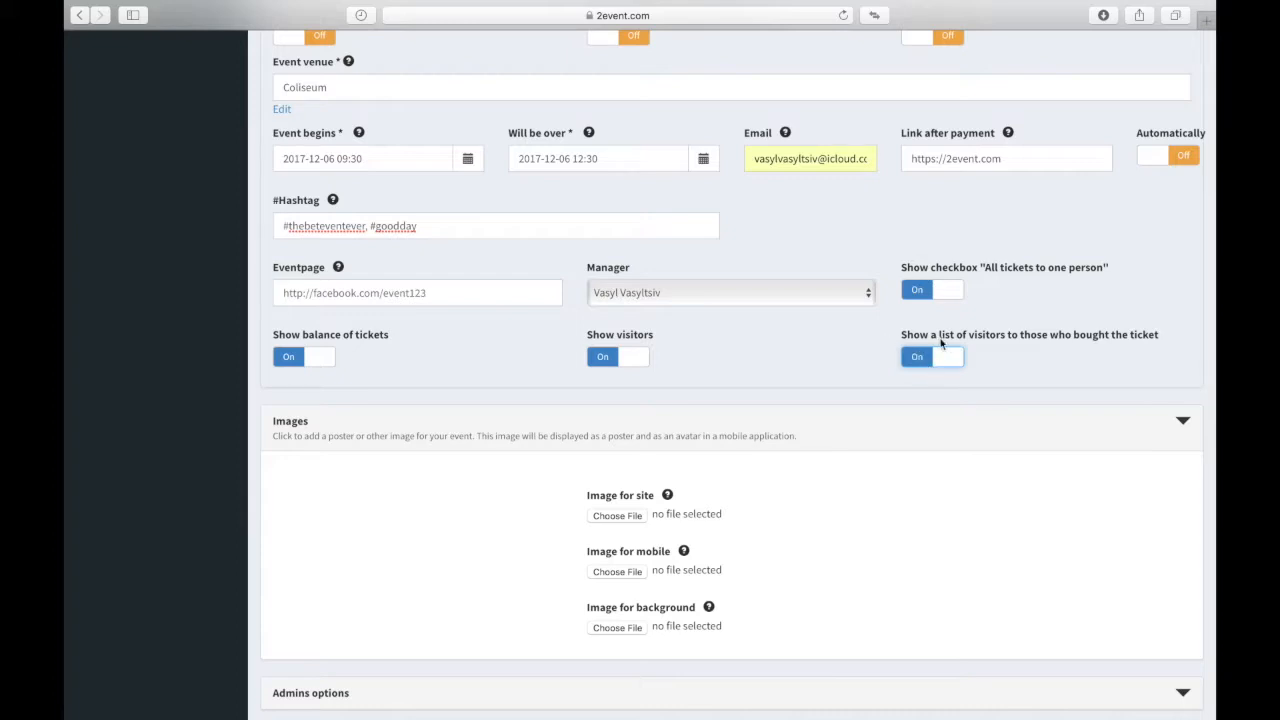
scroll(894, 388, down, 5)
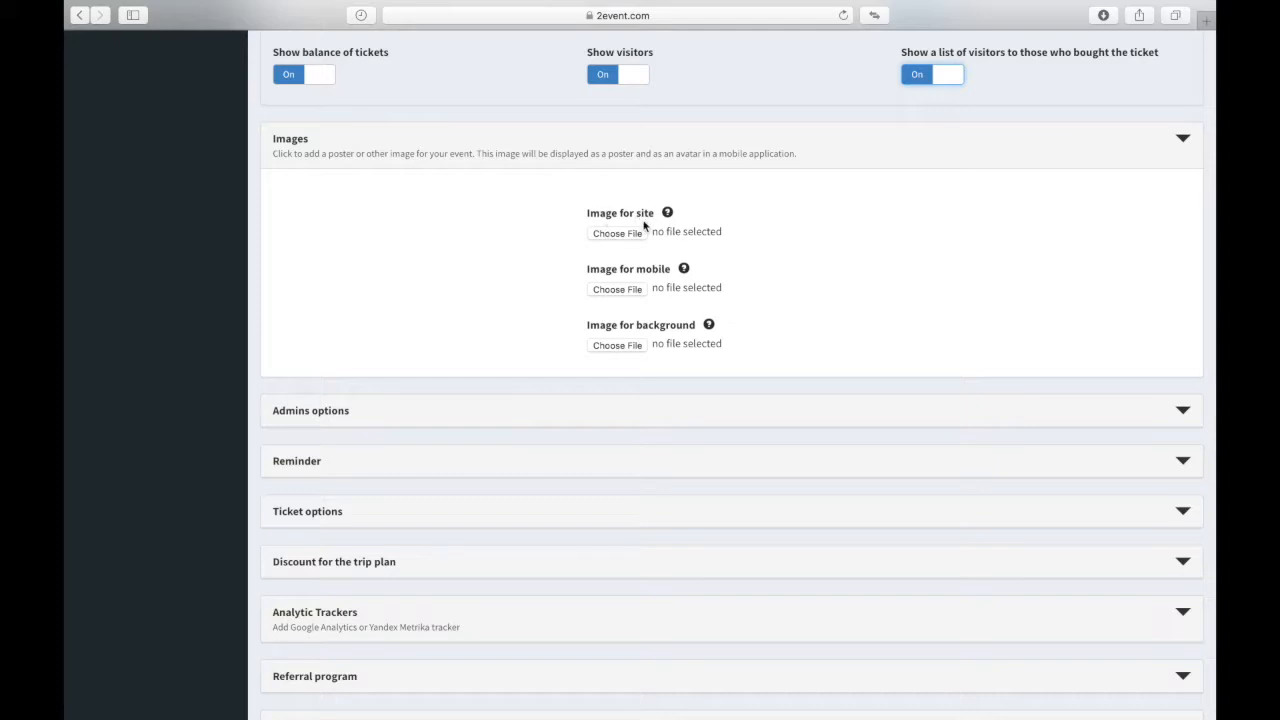
Step: Bring up the help tip for Image for site in the Images section
mouse_move(670, 215)
Step: Expand the Reminder section to reveal the Enable user reminder and New visitors mail toggles
scroll(486, 329, down, 3)
drag(346, 245, 257, 243)
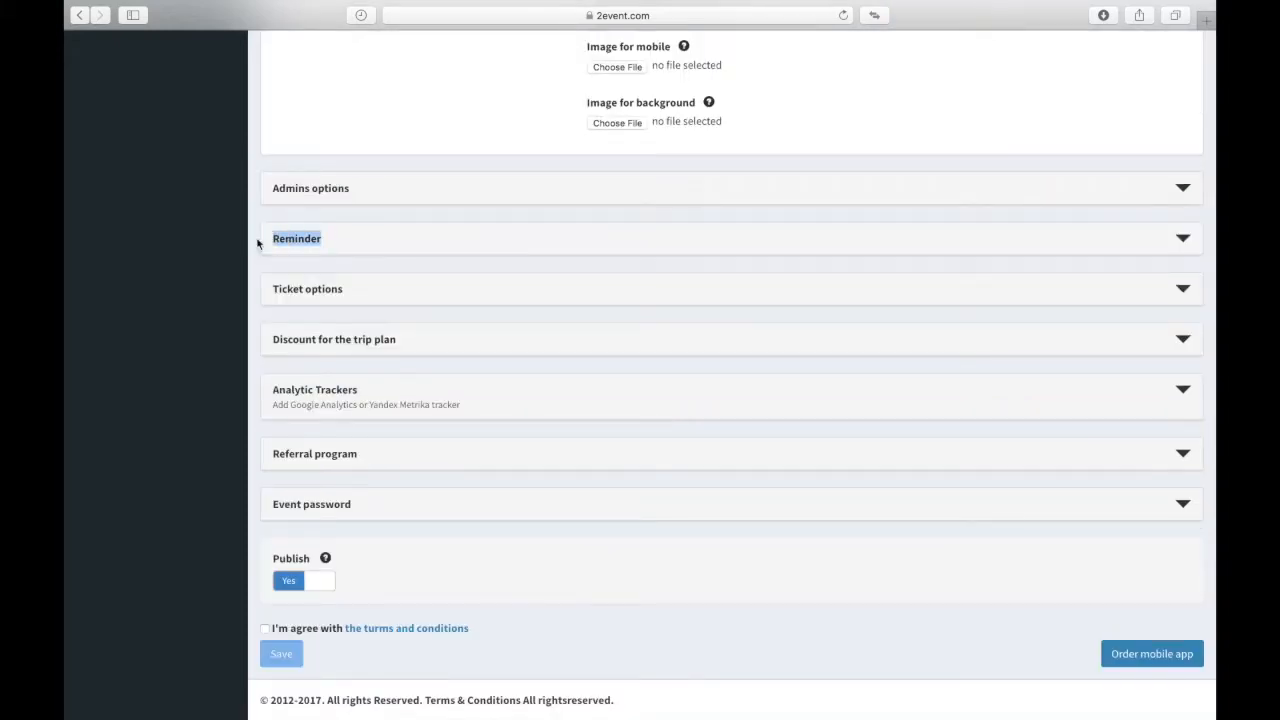
click(345, 239)
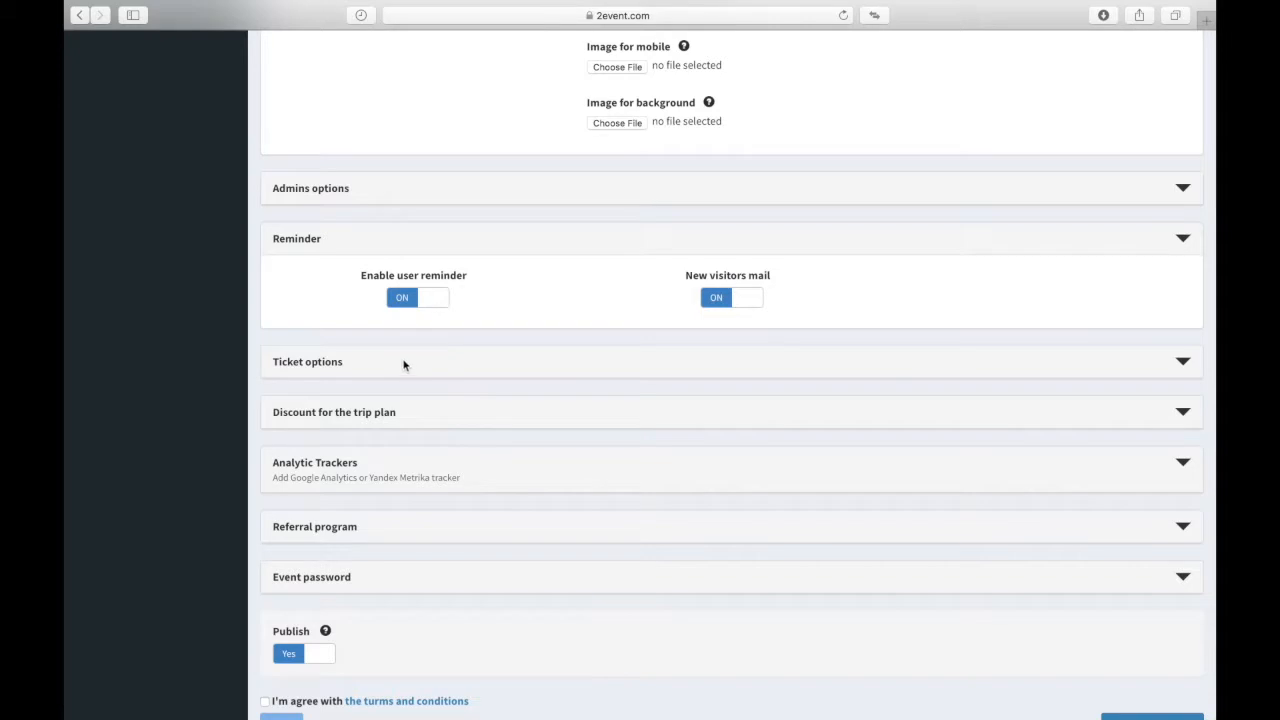
scroll(355, 368, down, 2)
Step: Expand Ticket options and back out of the printed-ticket image picker without choosing a file
click(345, 295)
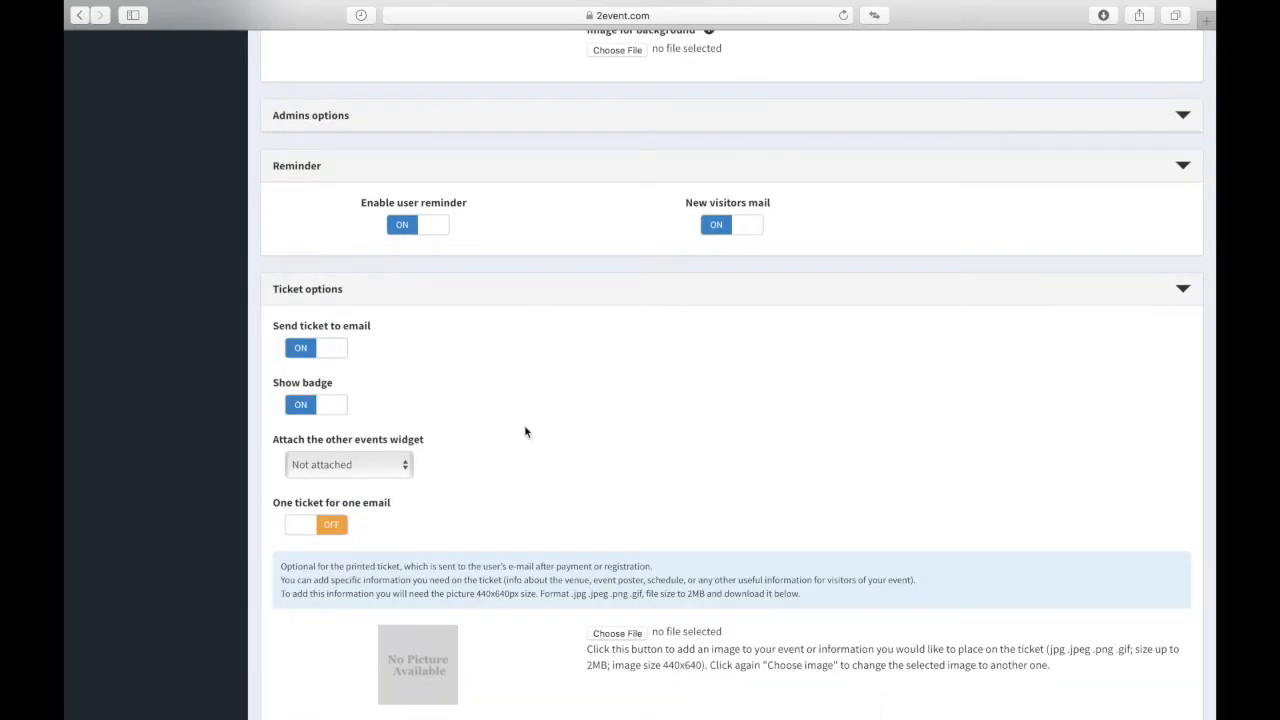
scroll(525, 432, down, 2)
click(403, 221)
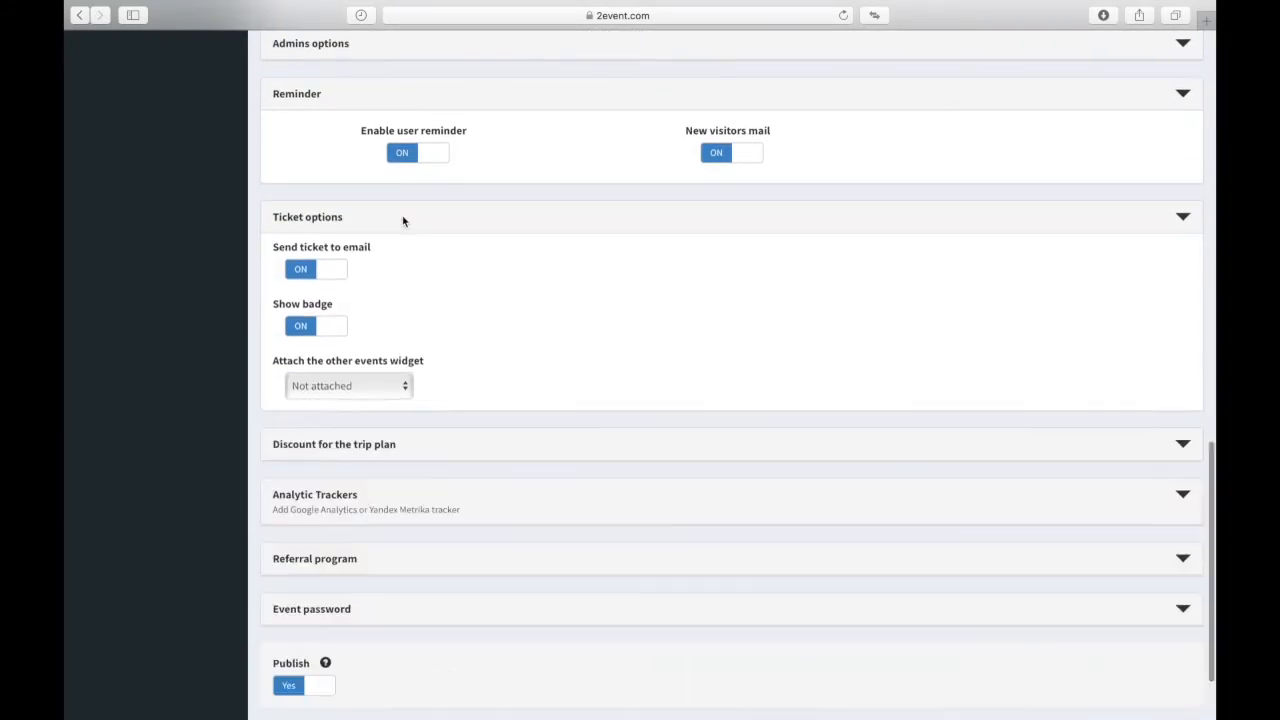
click(399, 292)
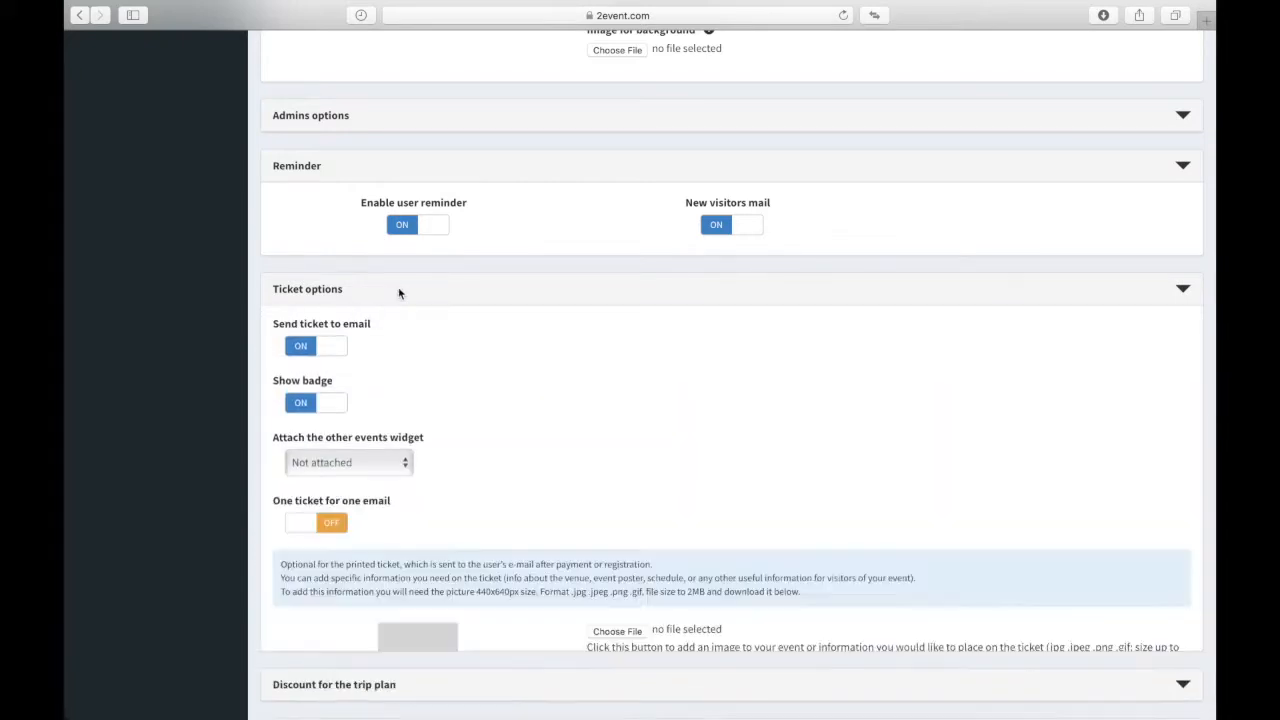
scroll(517, 446, down, 5)
scroll(517, 446, up, 1)
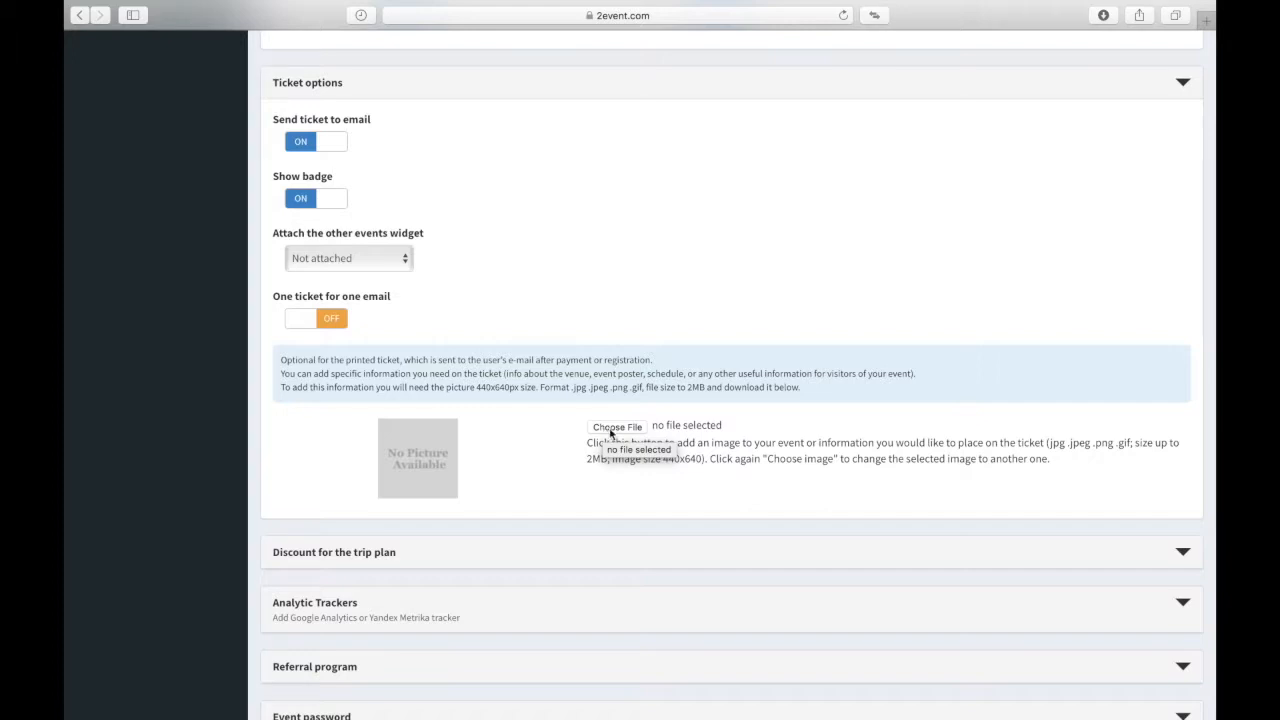
click(612, 427)
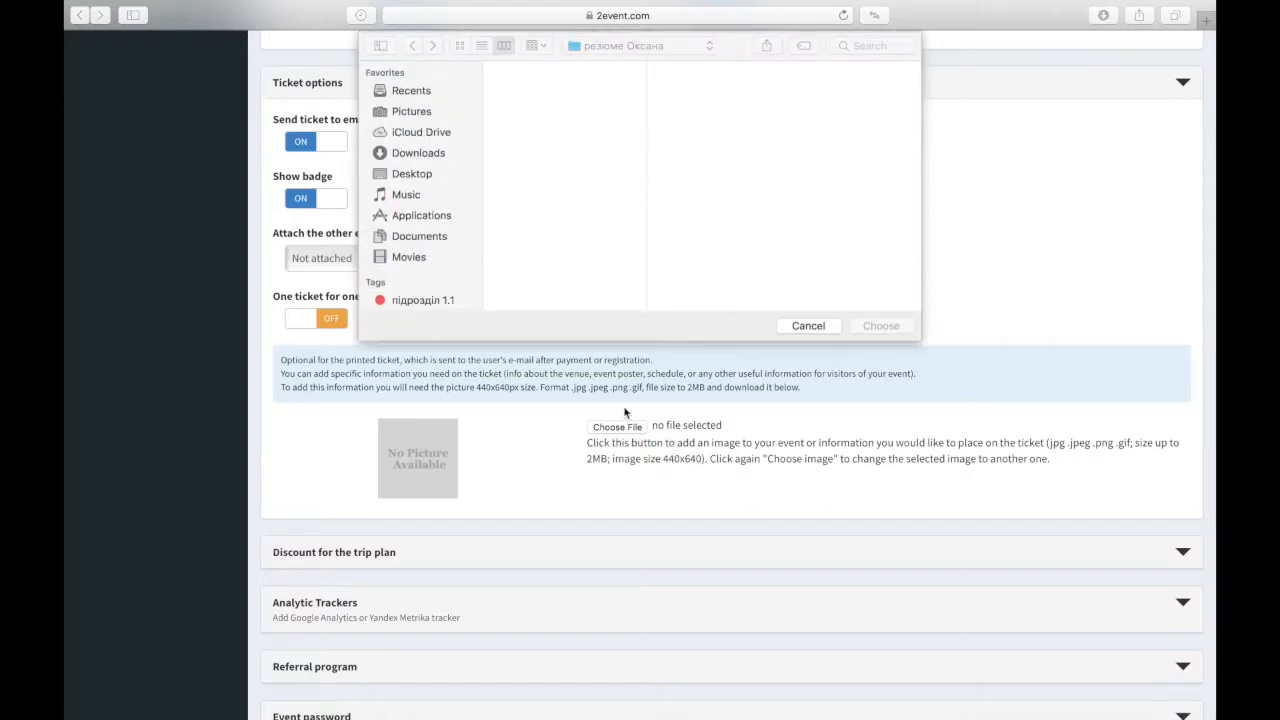
click(805, 327)
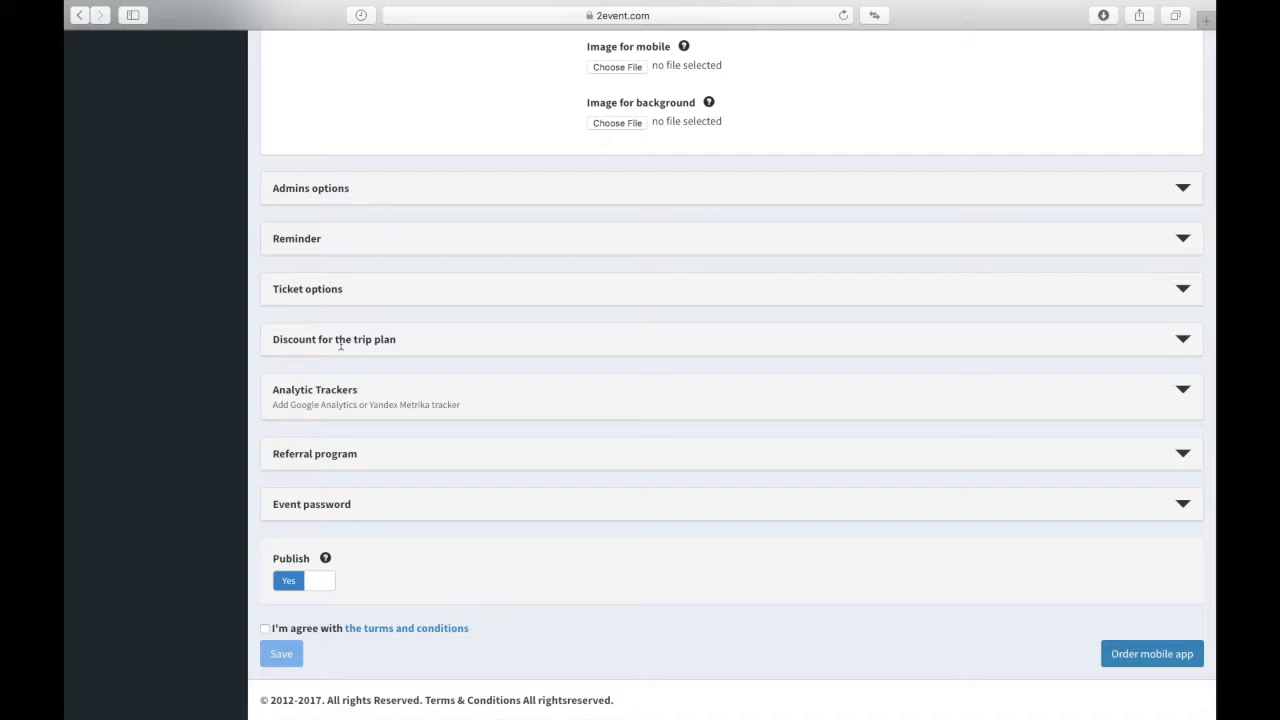
Step: Expand Discount for the trip plan and enter the code 625654246
click(424, 340)
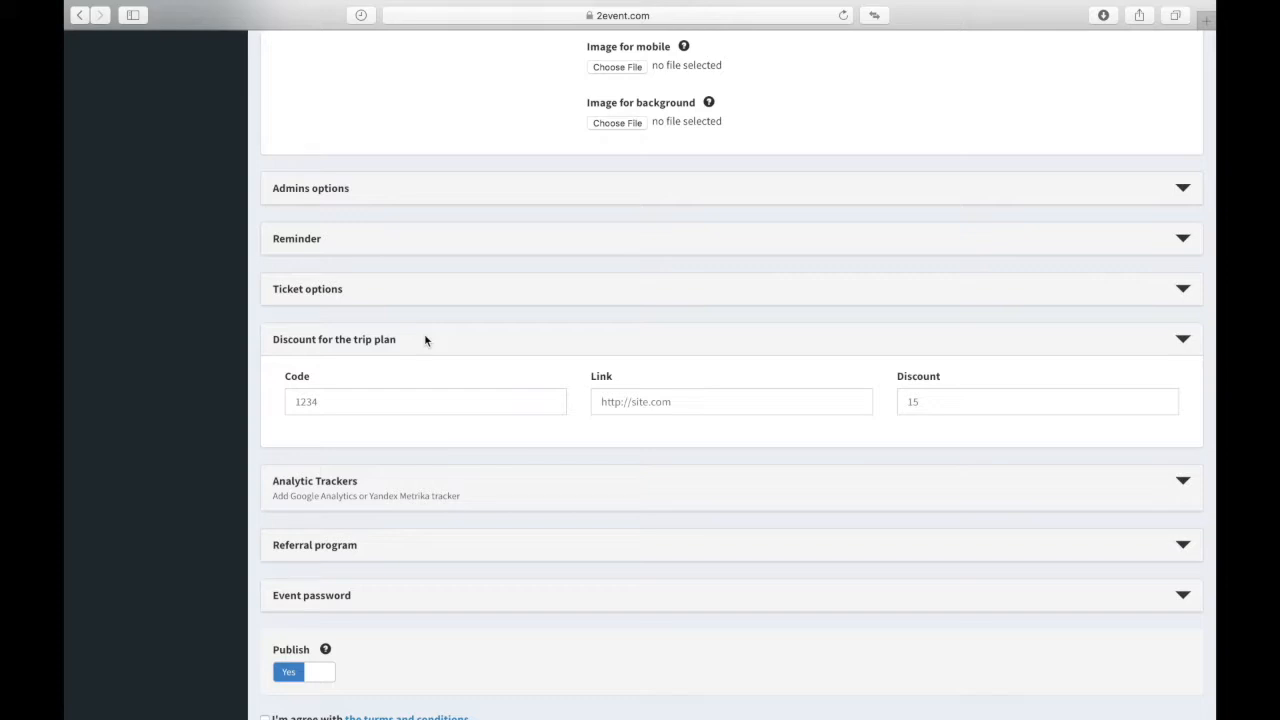
click(329, 397)
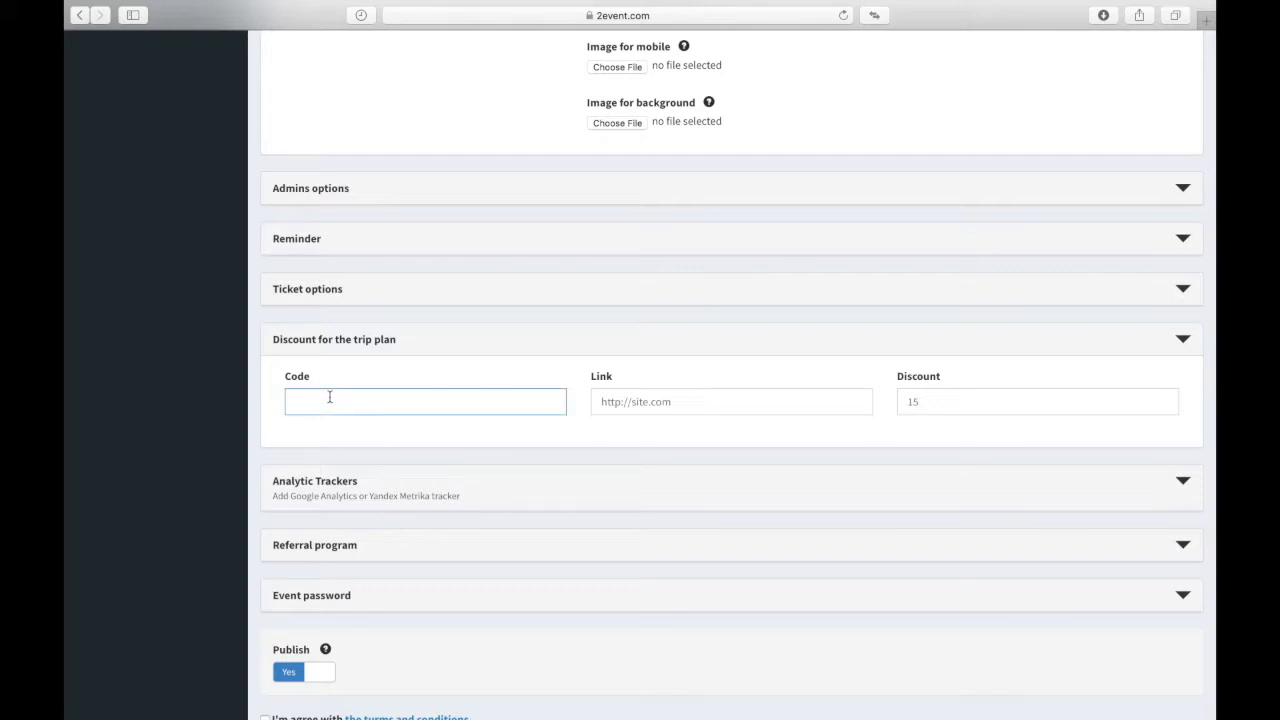
text(625654246)
Step: Move through the trip-plan Link and Discount fields, then collapse the section
click(706, 405)
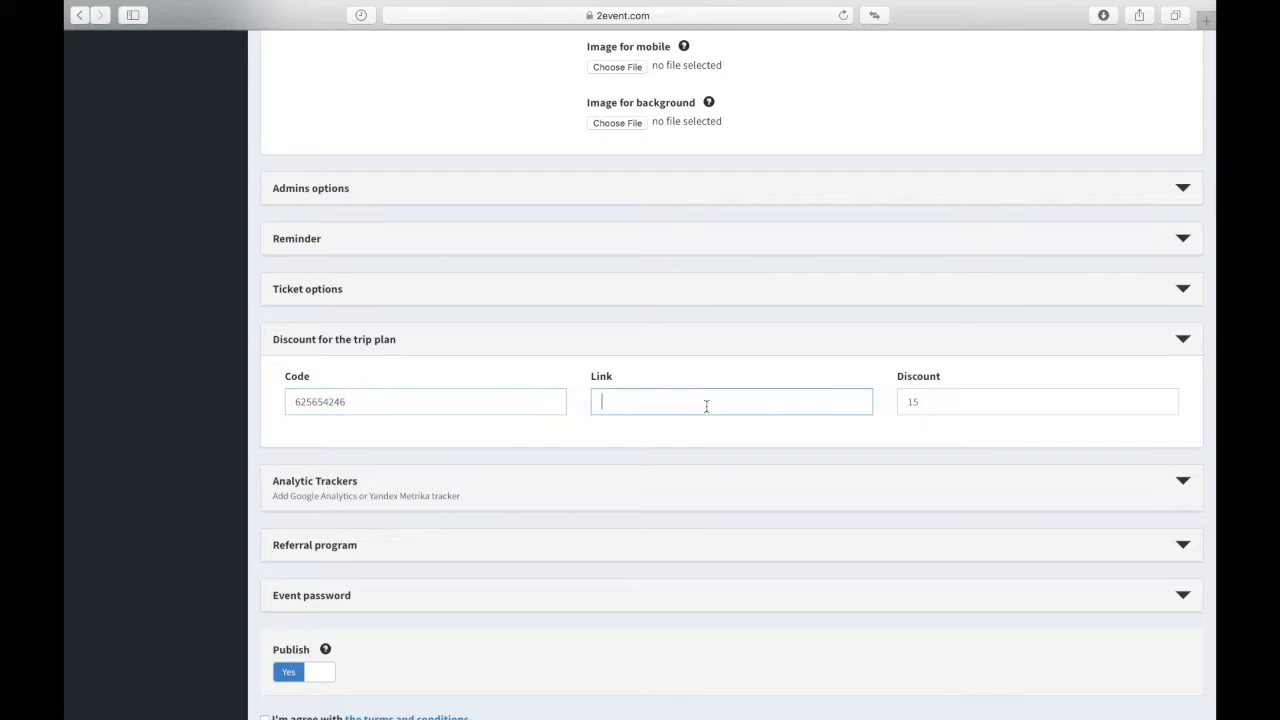
click(668, 441)
click(681, 407)
click(936, 411)
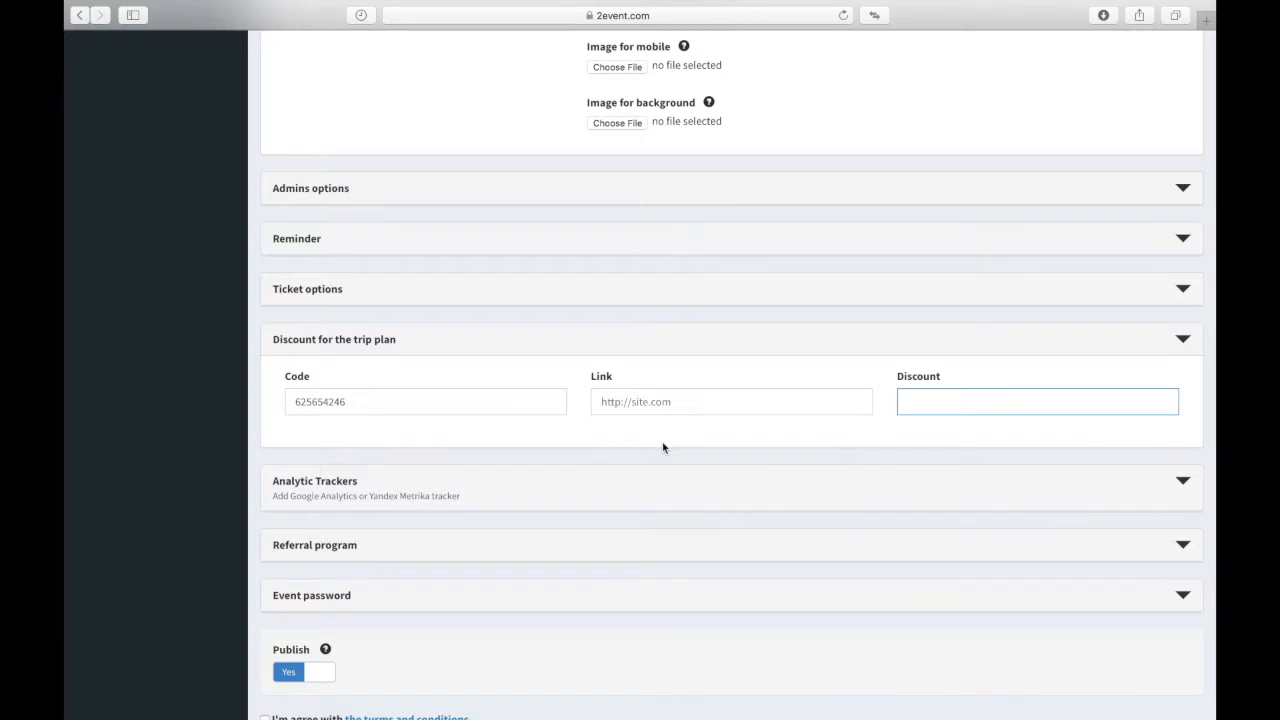
scroll(662, 448, down, 2)
click(324, 248)
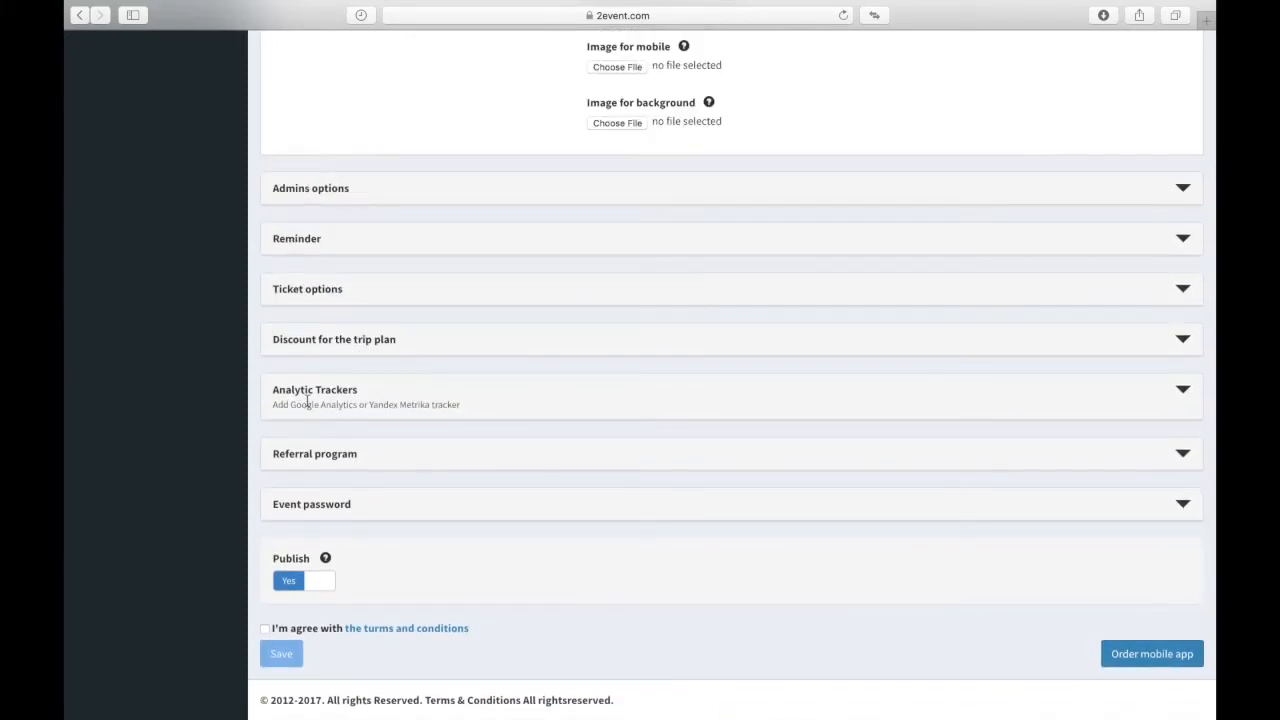
Step: Expand Analytic Trackers to show the Google Analytics, Yandex Metrika, Tag Manager and Facebook pixel fields
click(308, 400)
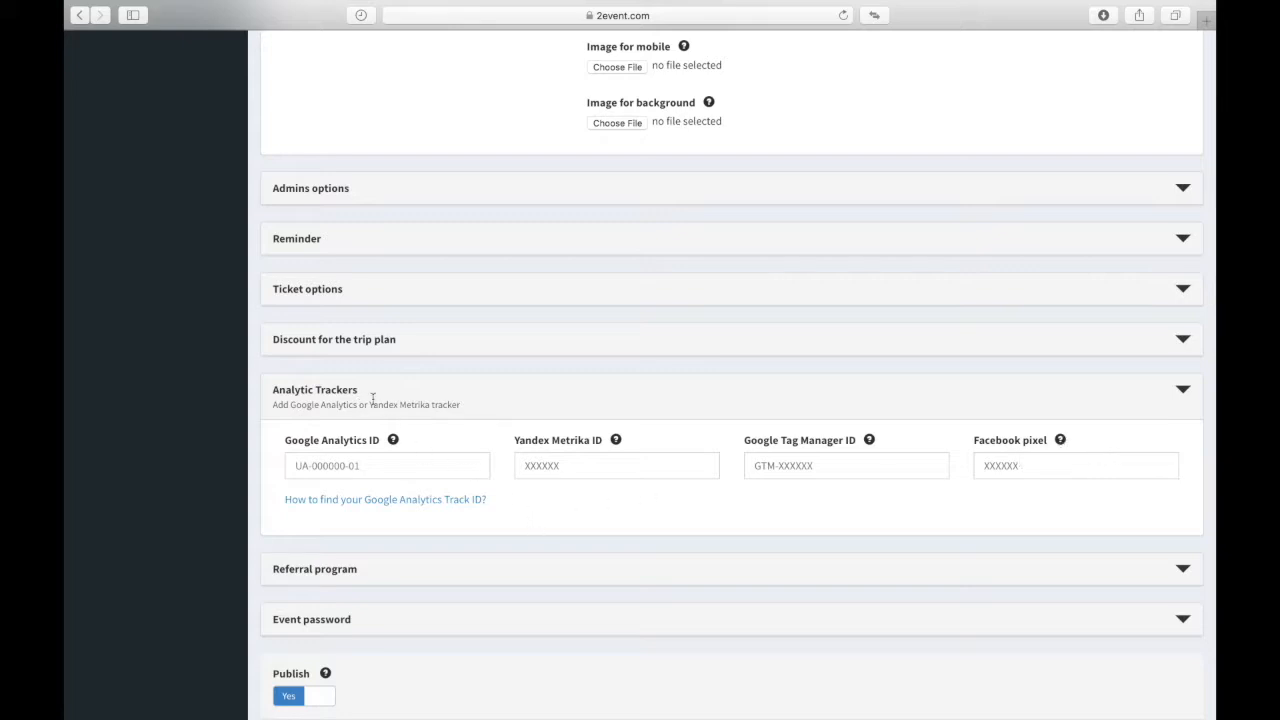
scroll(372, 398, down, 3)
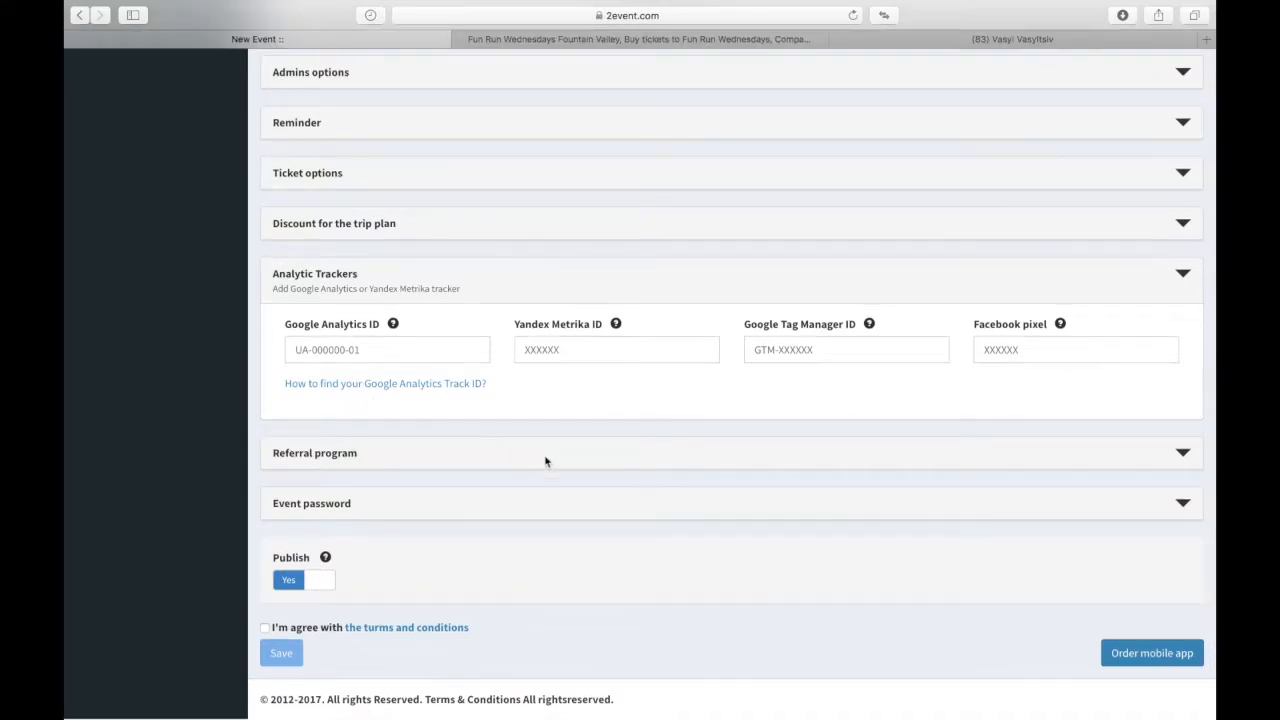
scroll(670, 503, down, 1)
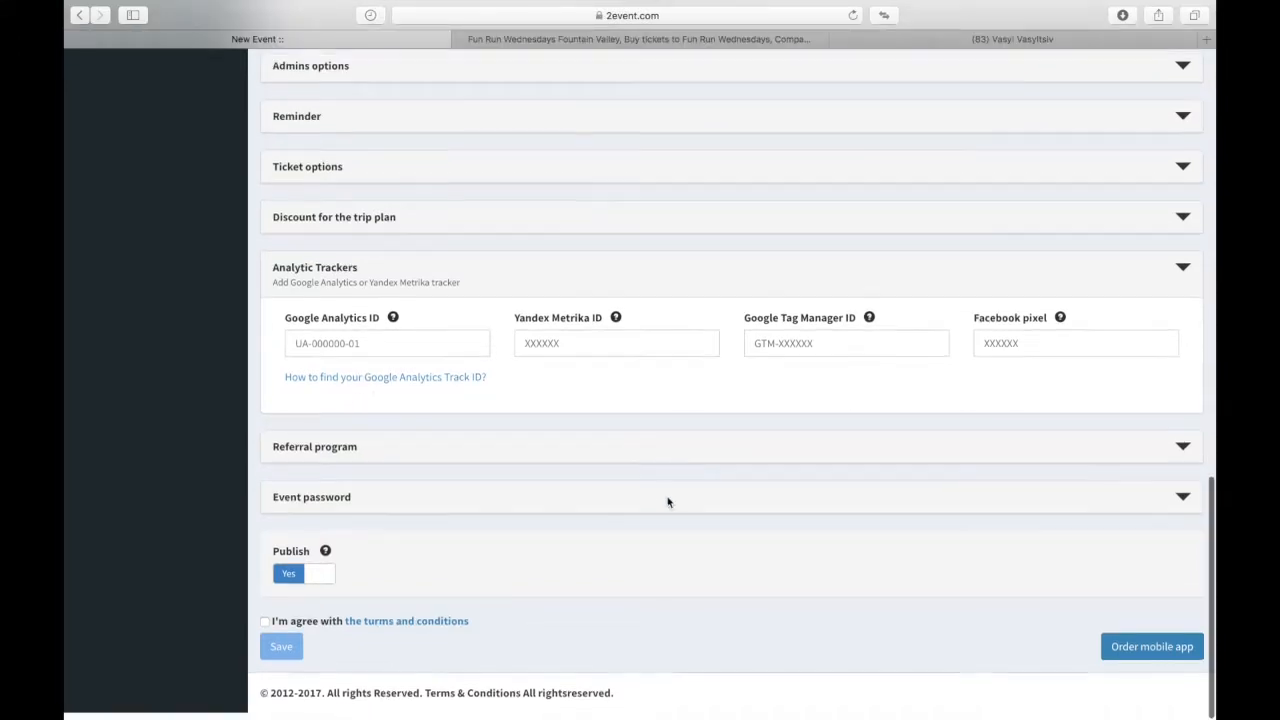
Step: Switch on the referral program and change its percentage of earnings from 10 to 15
click(315, 451)
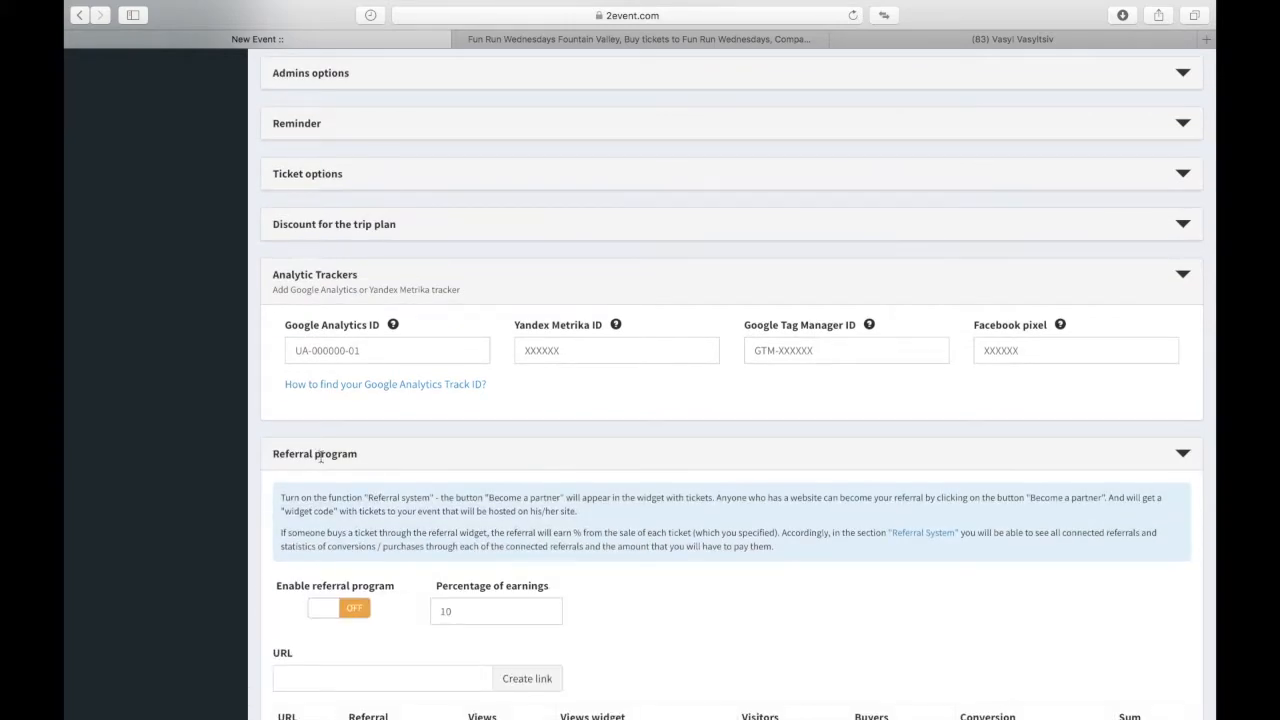
scroll(446, 497, down, 6)
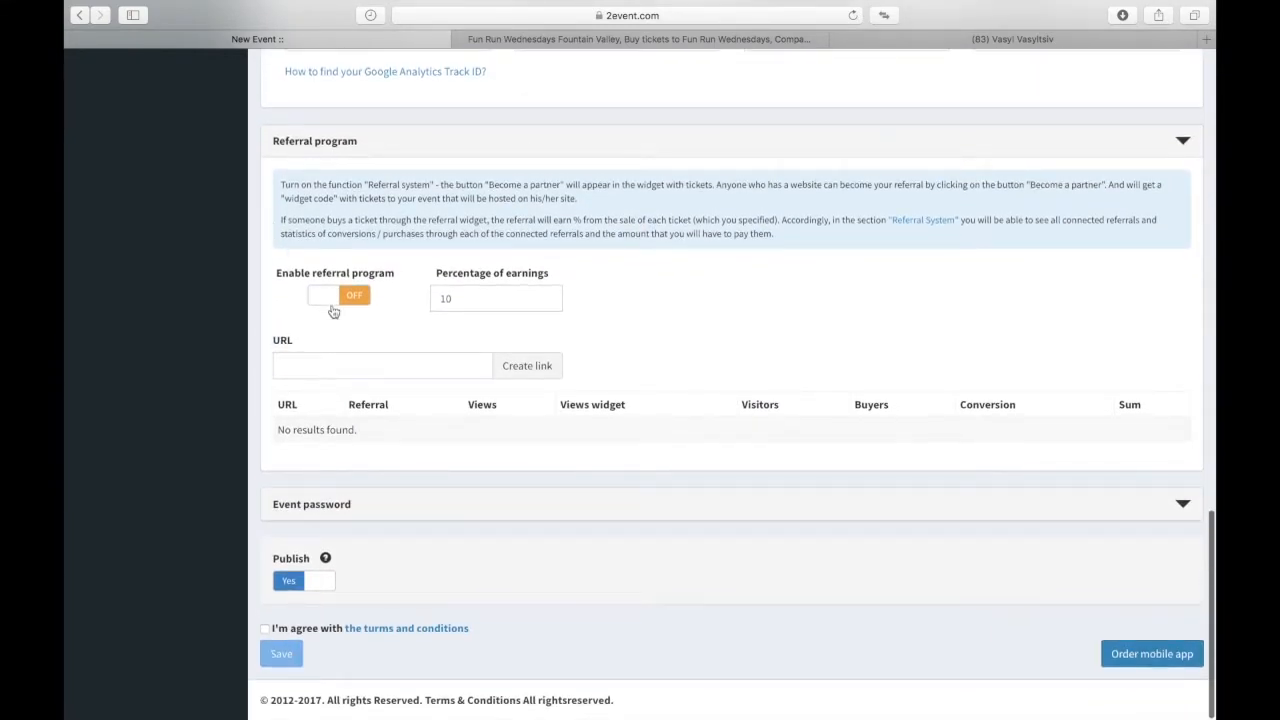
click(327, 297)
click(461, 303)
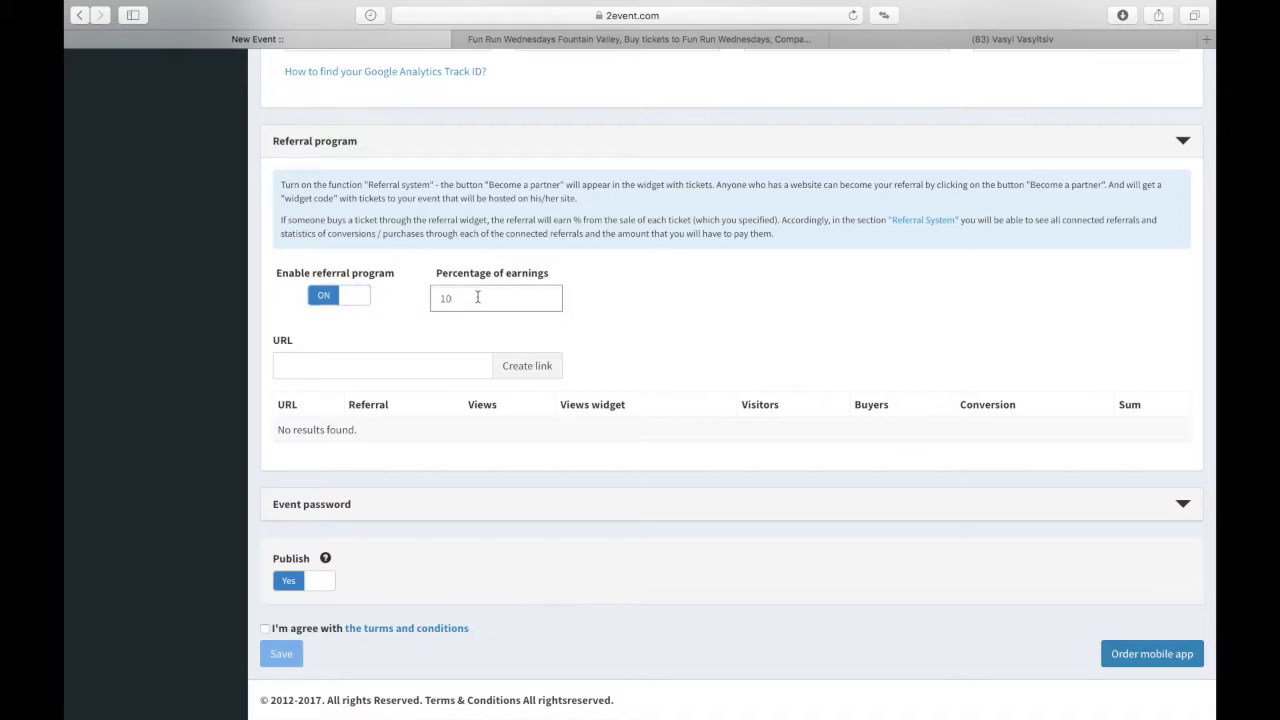
key(BackSpace)
key(BackSpace)
text(15)
drag(456, 300, 409, 296)
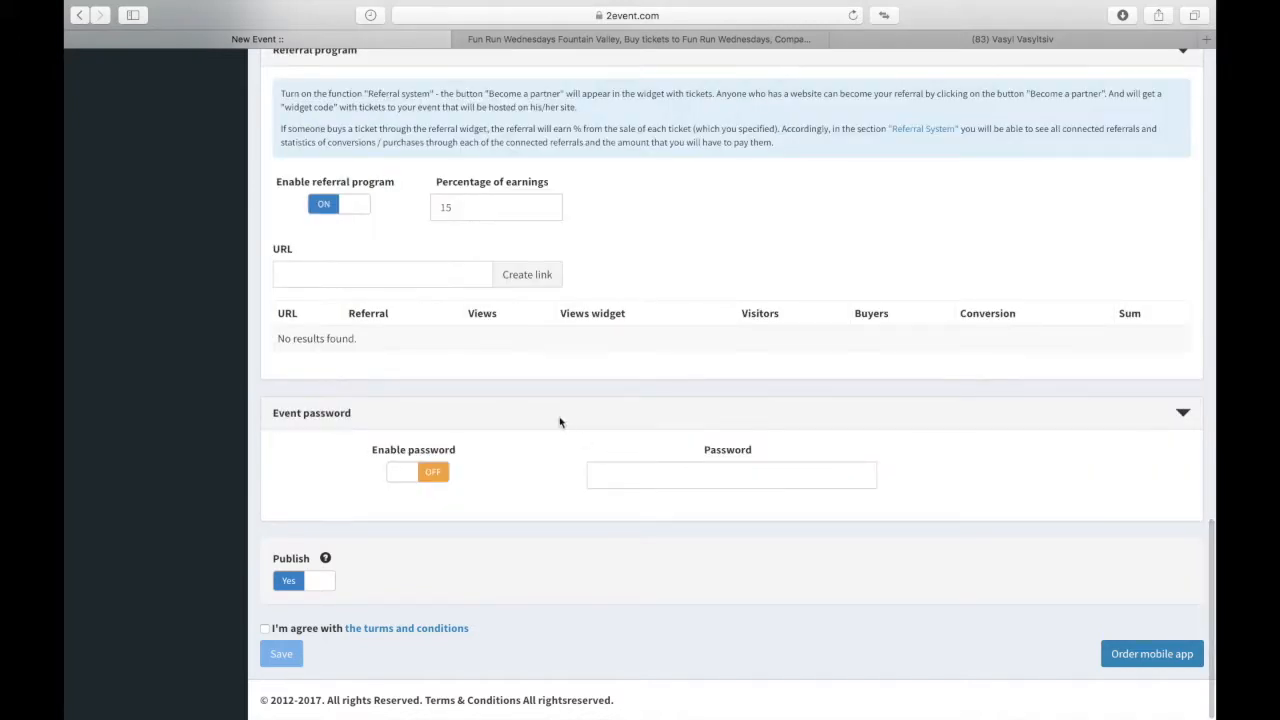
click(557, 416)
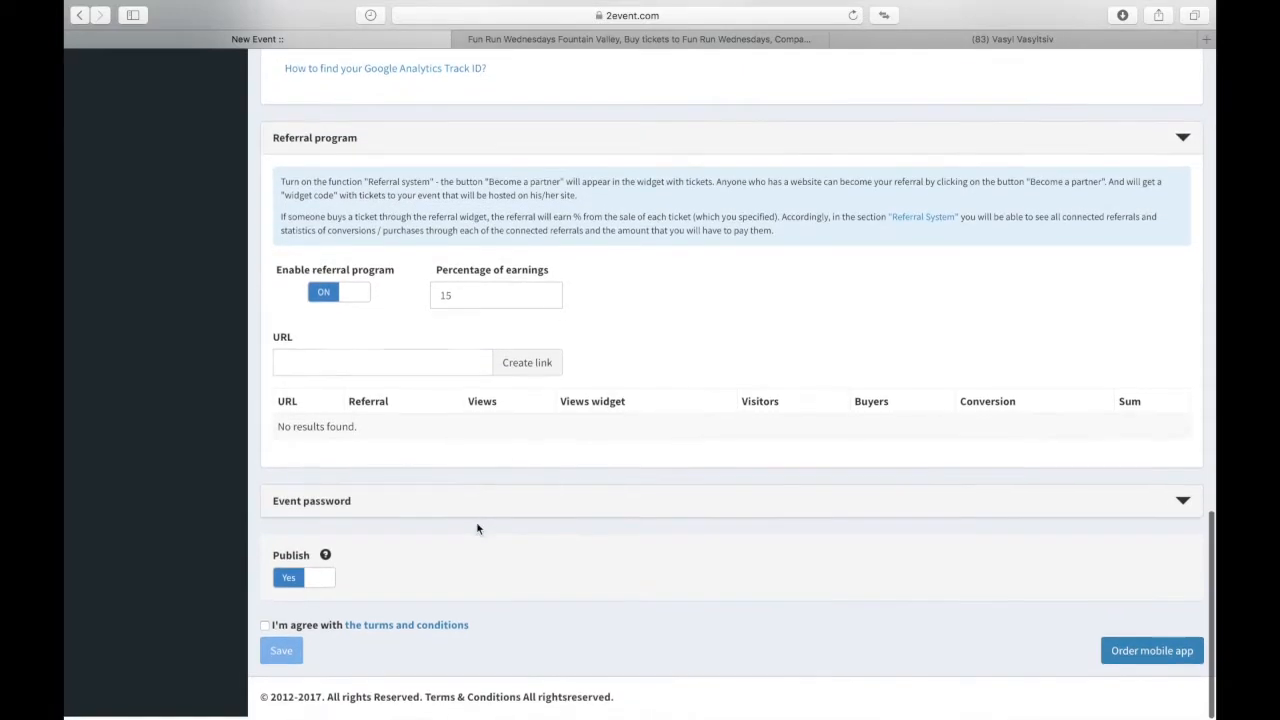
Step: Expand Event password, enable password protection, and type a password into the Password field
click(408, 506)
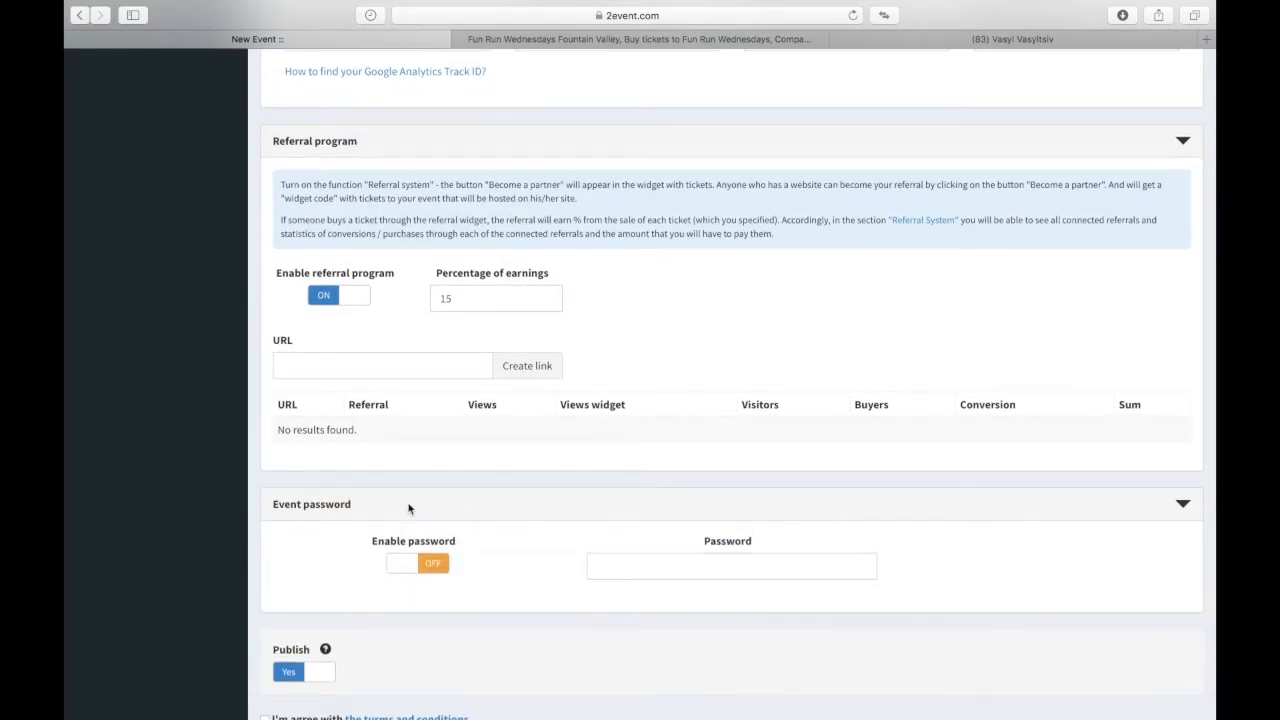
scroll(530, 558, down, 1)
scroll(543, 561, down, 2)
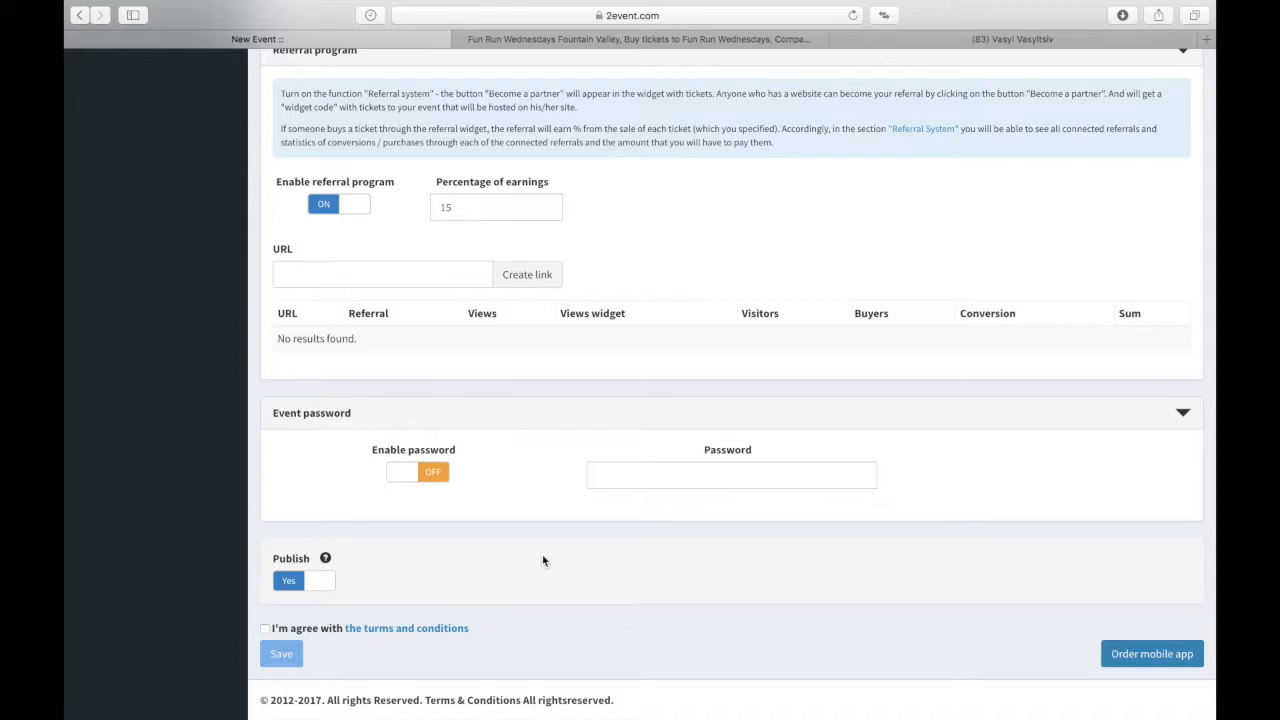
click(405, 473)
click(651, 484)
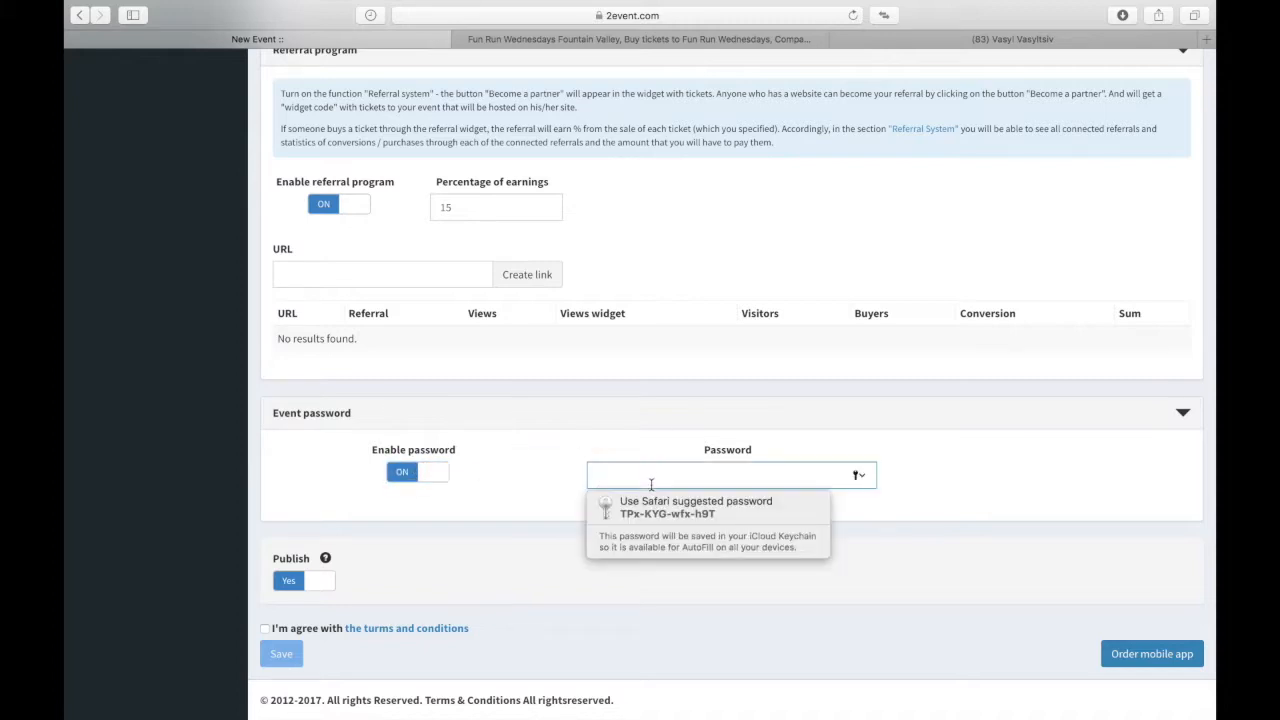
text(123)
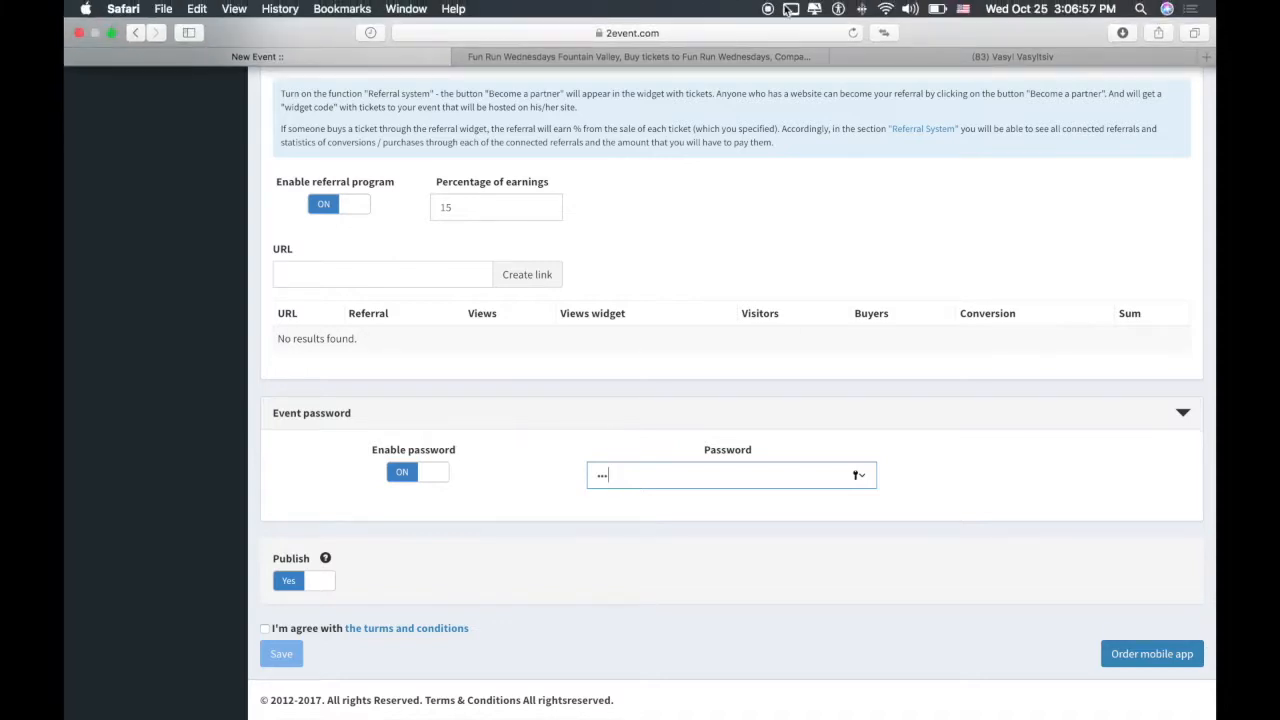
Step: Toggle Publish off and back to Yes, accept the terms and conditions, and save the event
click(314, 581)
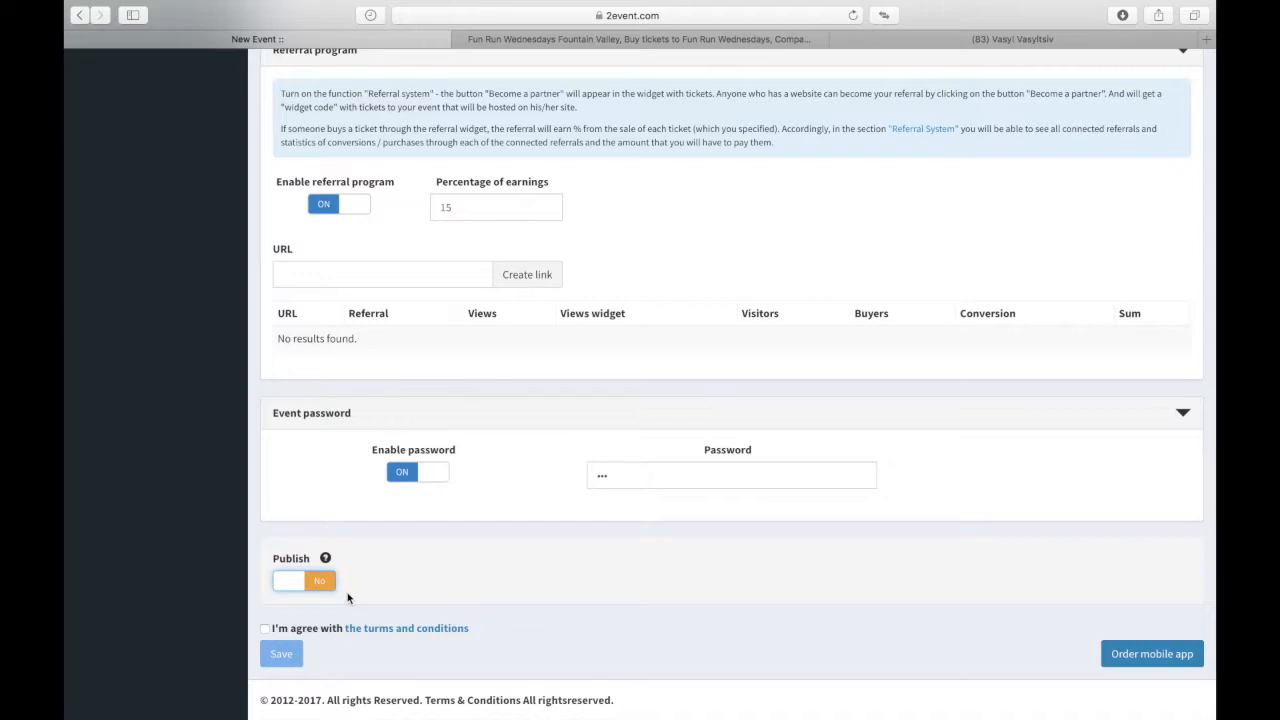
click(292, 588)
click(316, 578)
click(316, 578)
click(266, 630)
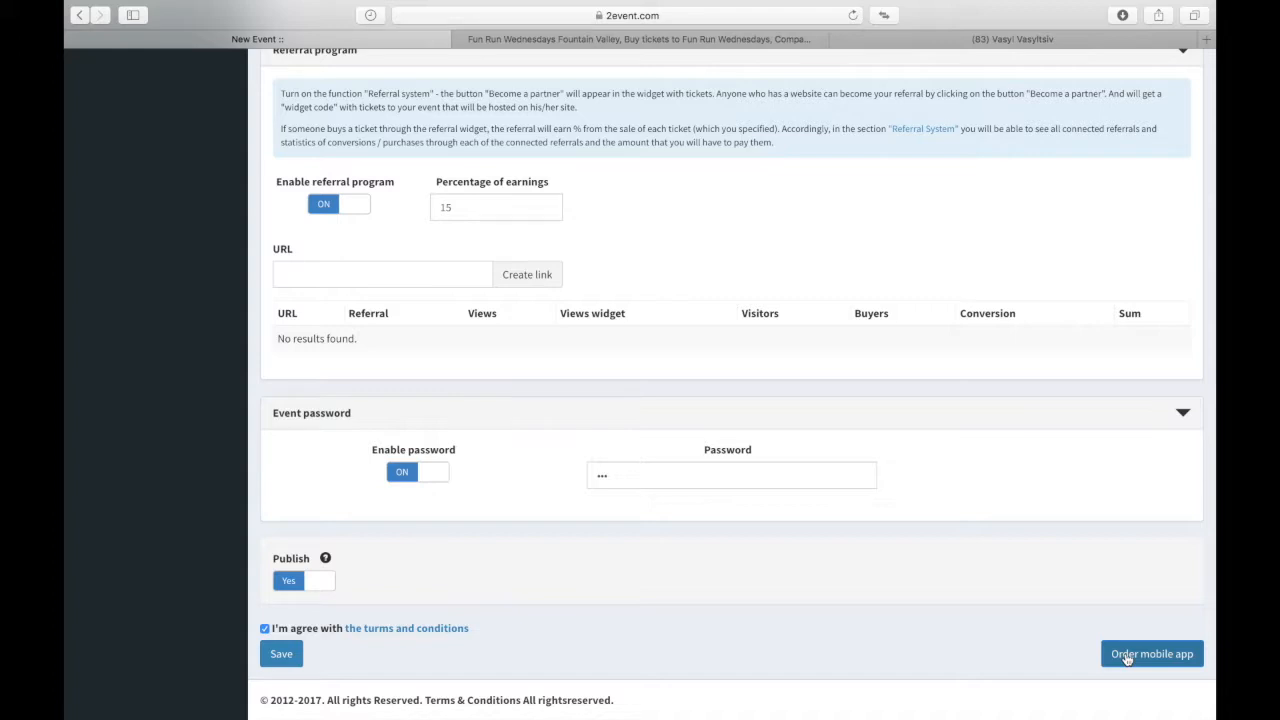
click(280, 655)
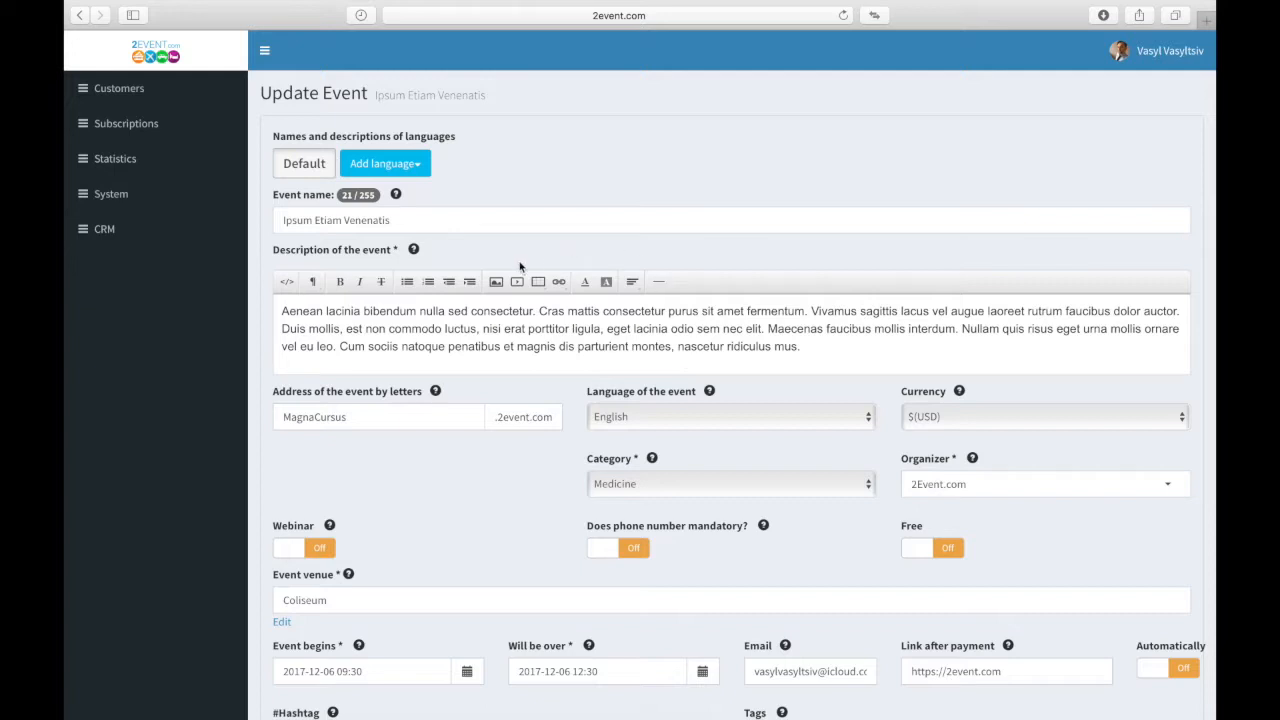
Step: Scroll down past Images to the collapsed settings sections from Voting to Referral program
scroll(585, 400, down, 5)
scroll(583, 398, down, 4)
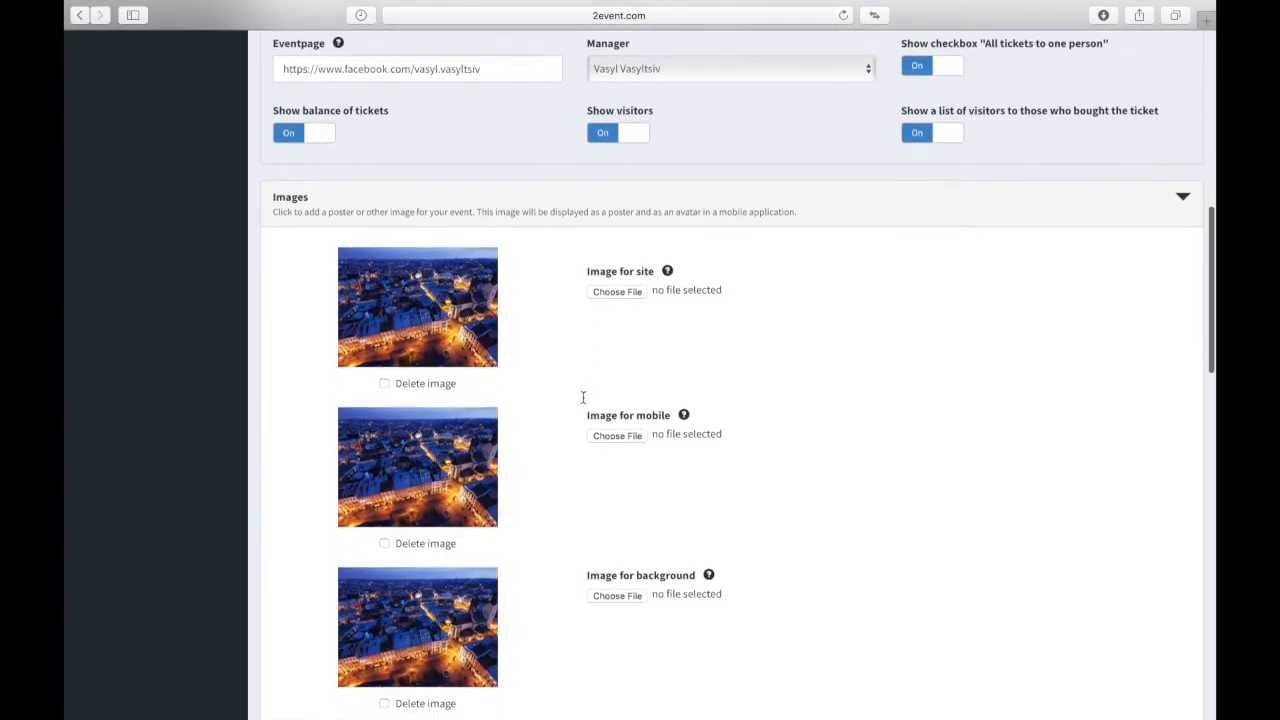
scroll(584, 403, down, 3)
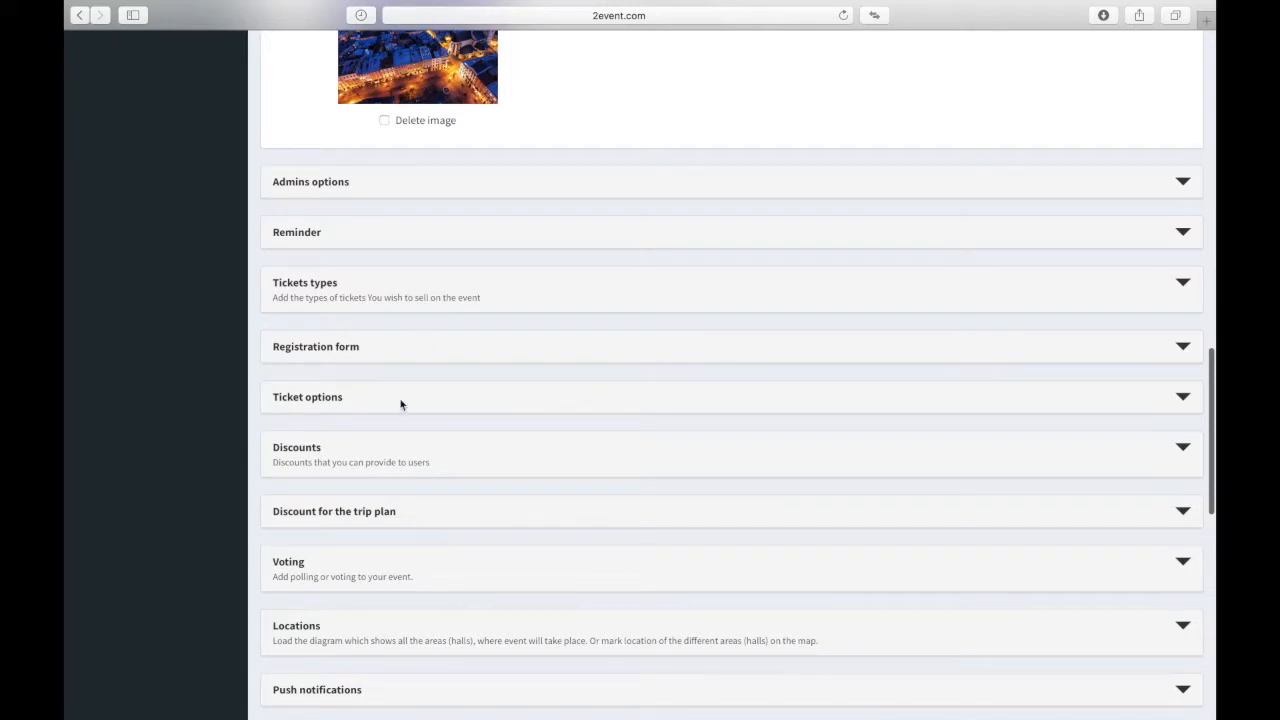
scroll(398, 500, down, 4)
scroll(398, 500, down, 1)
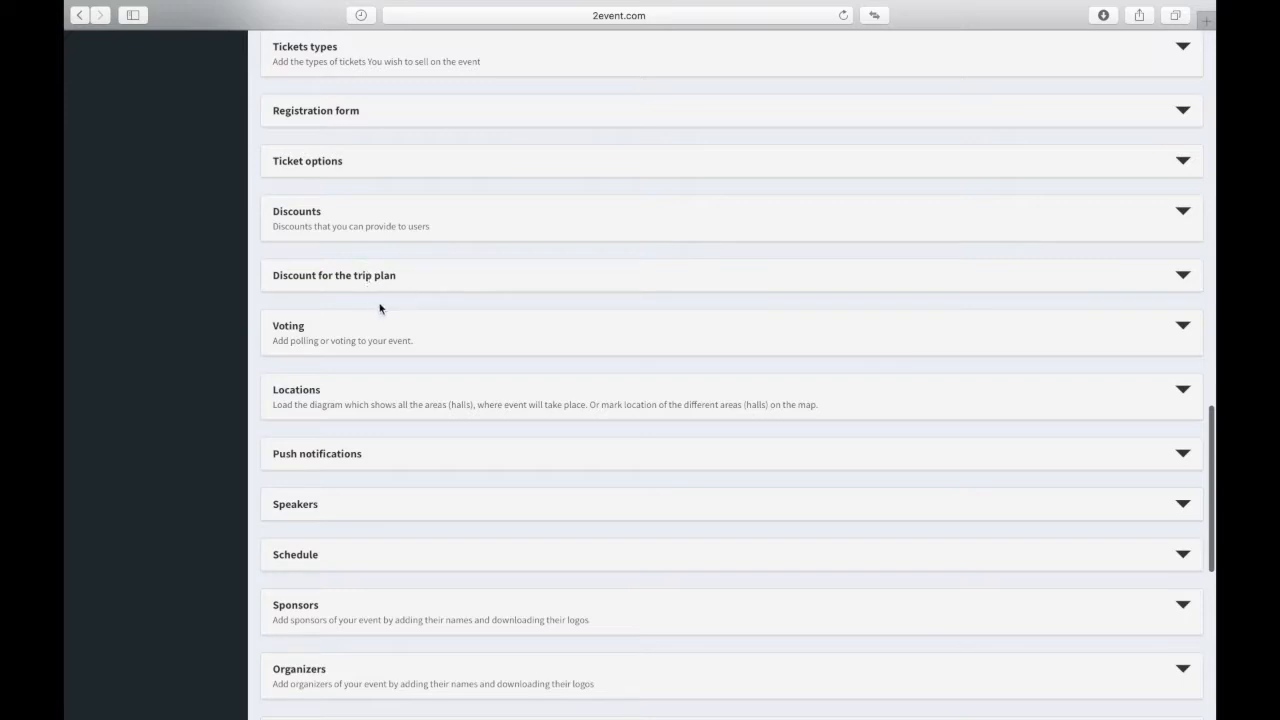
scroll(363, 182, up, 1)
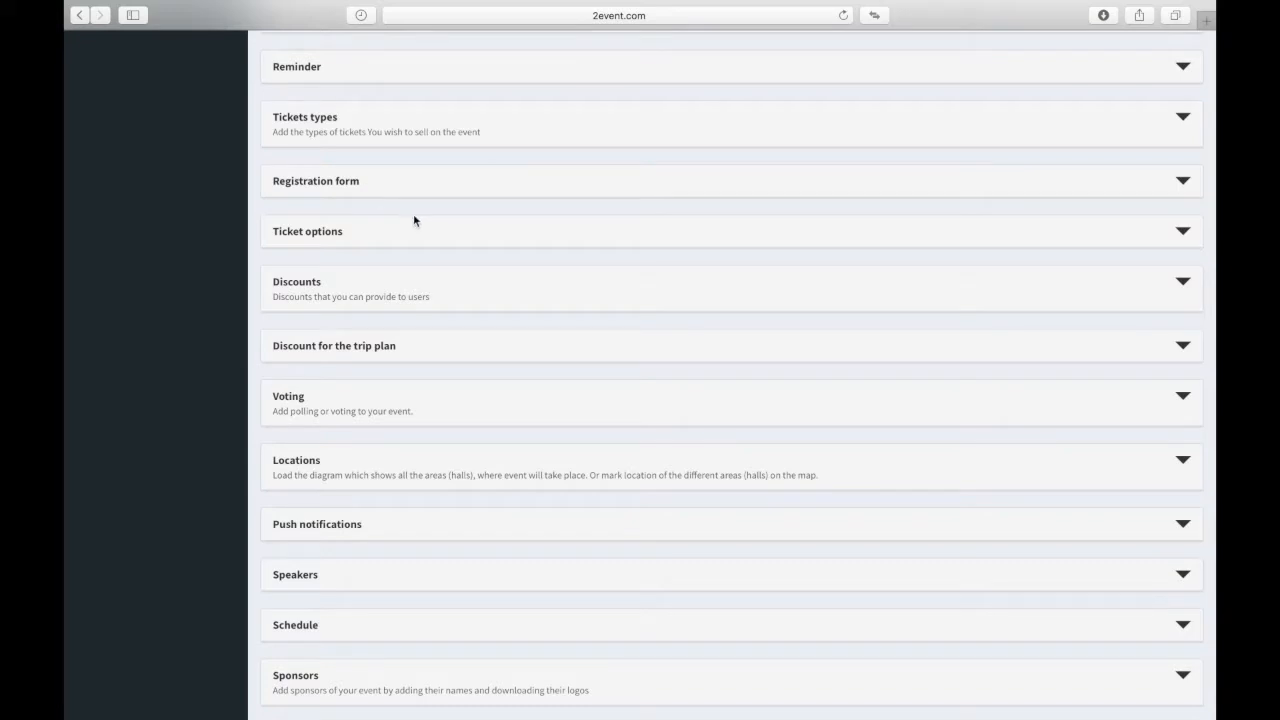
scroll(417, 370, down, 5)
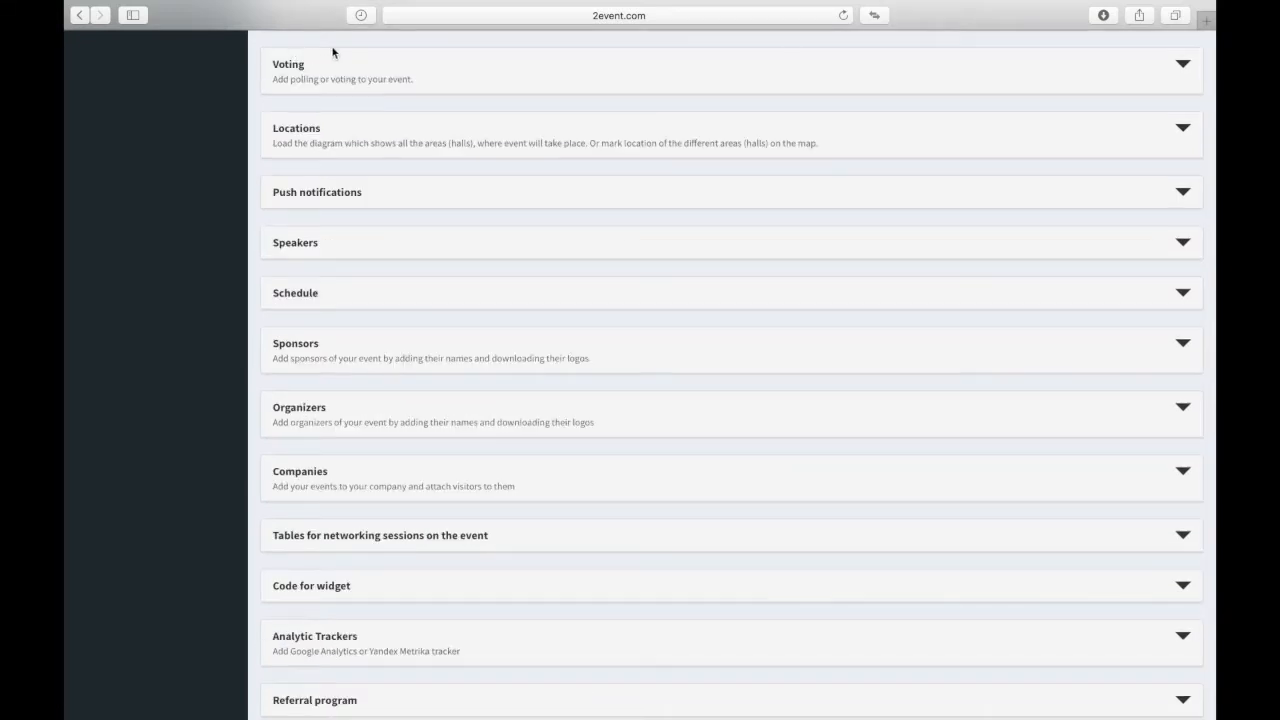
double_click(288, 65)
scroll(420, 340, down, 7)
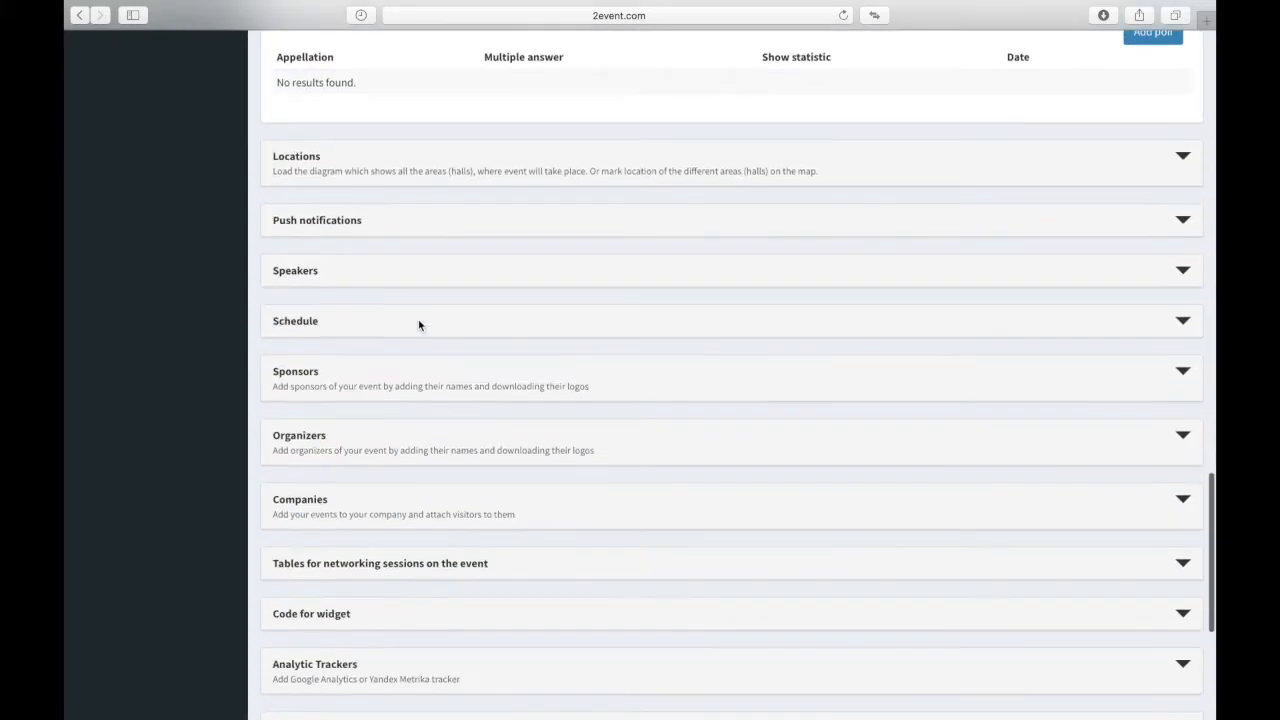
scroll(418, 320, up, 7)
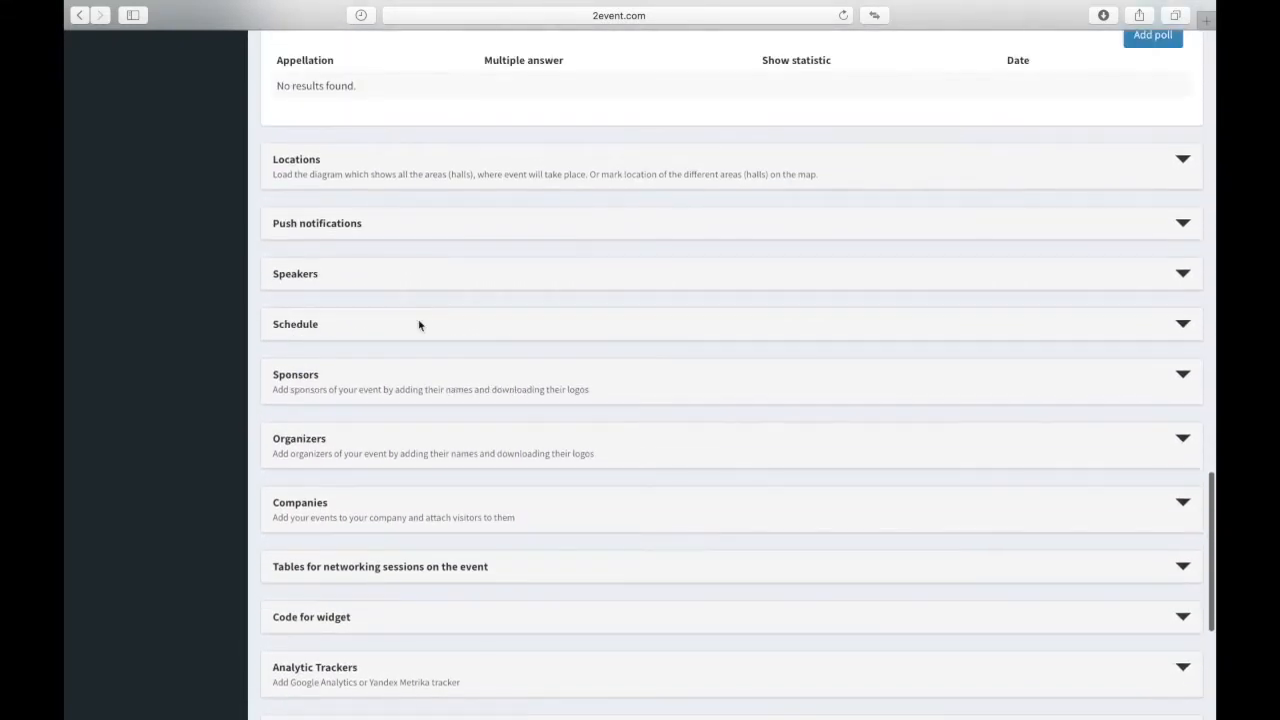
scroll(419, 325, down, 1)
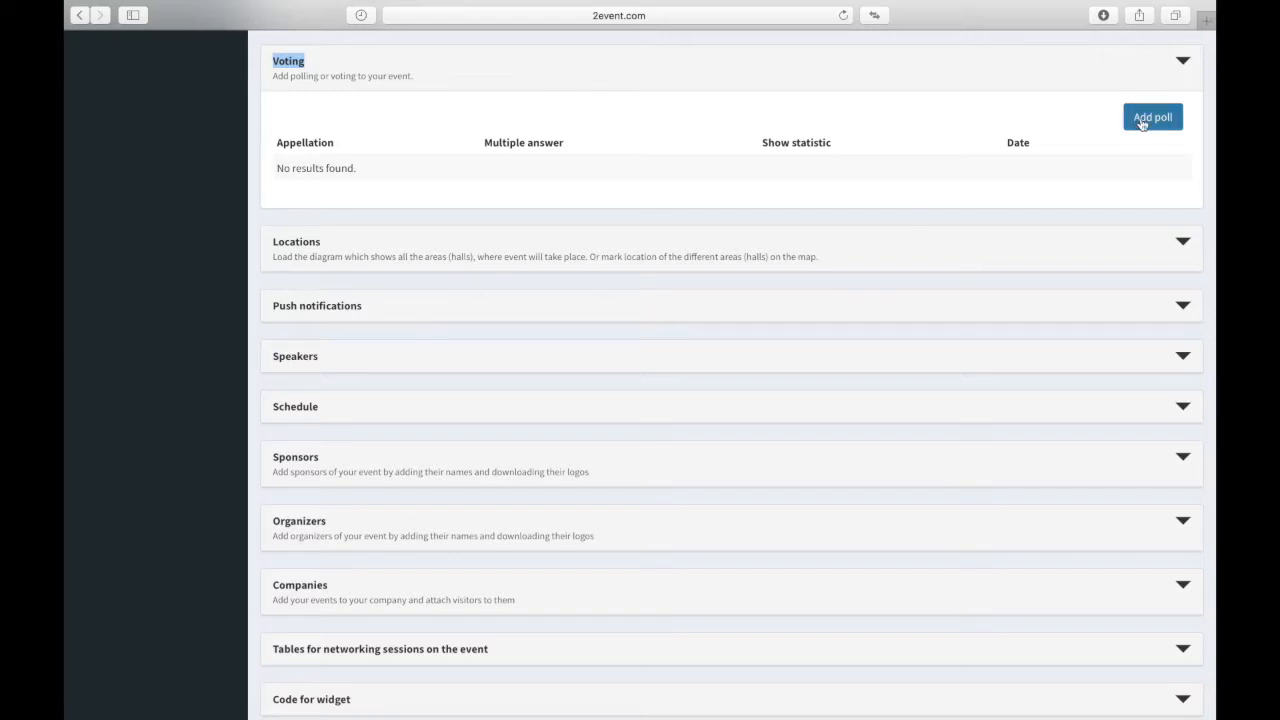
scroll(785, 300, down, 3)
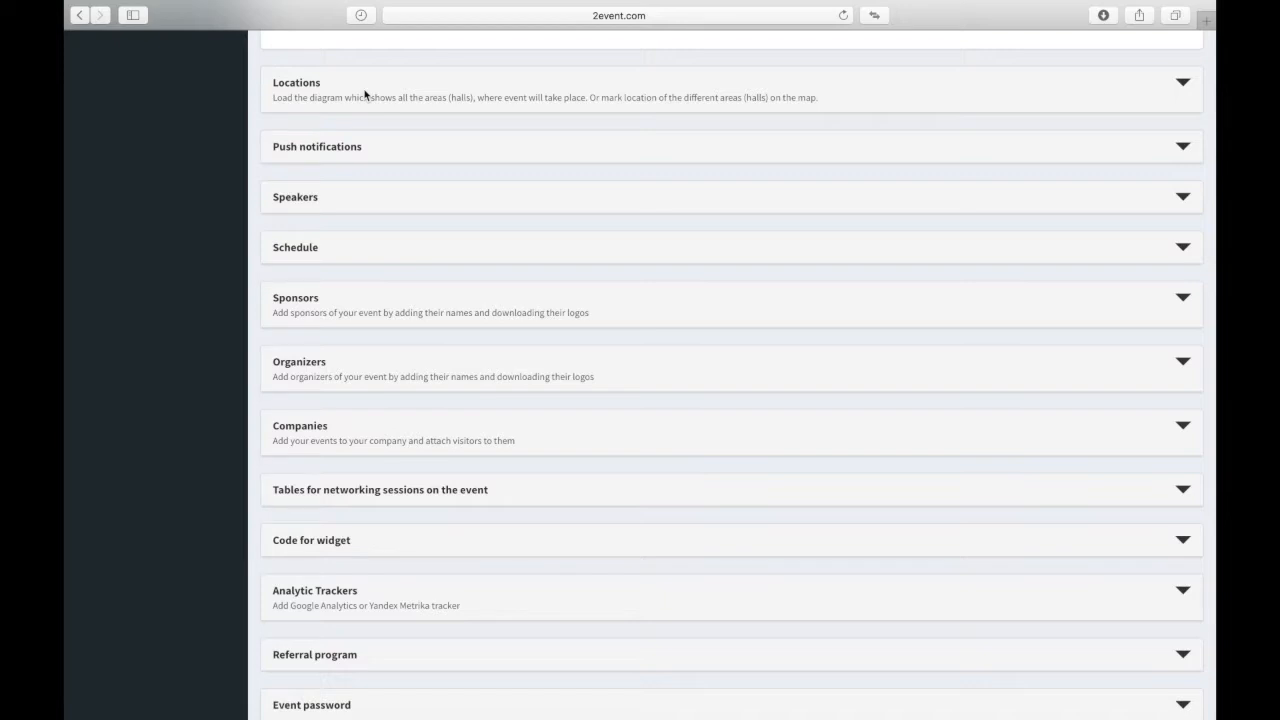
Step: Expand the Locations section to show its empty list of locations
scroll(365, 95, down, 1)
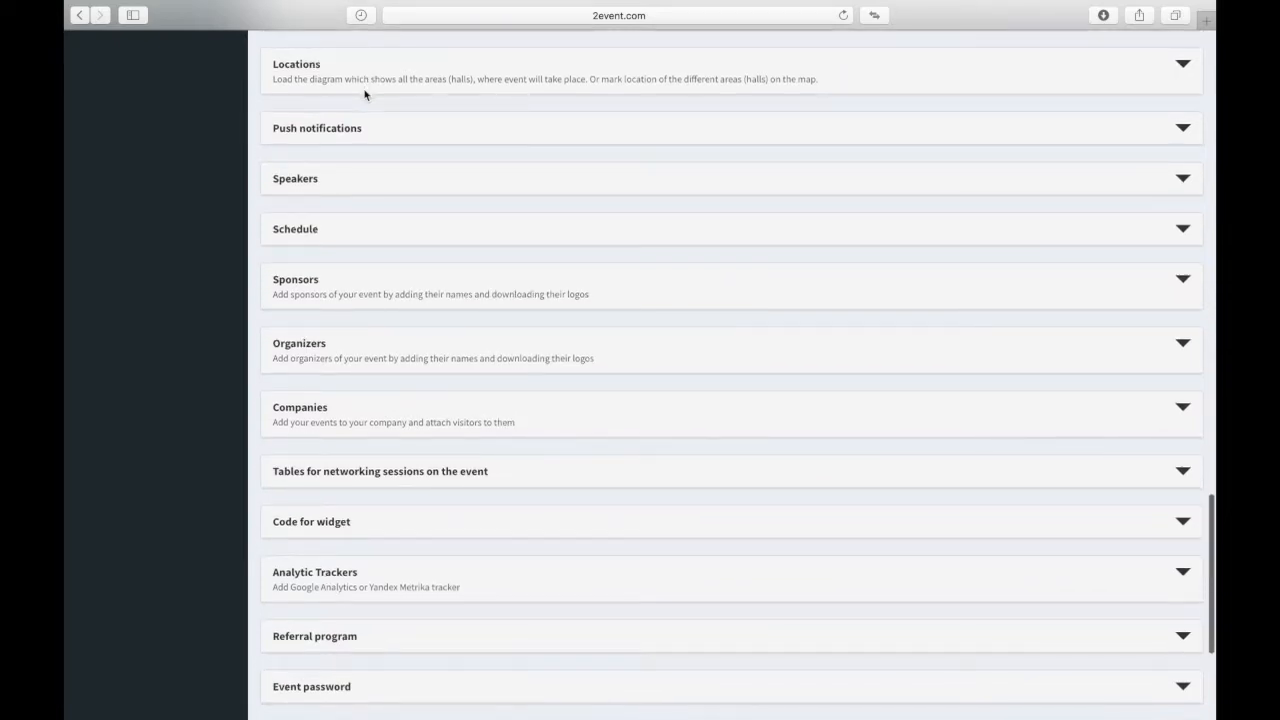
click(365, 93)
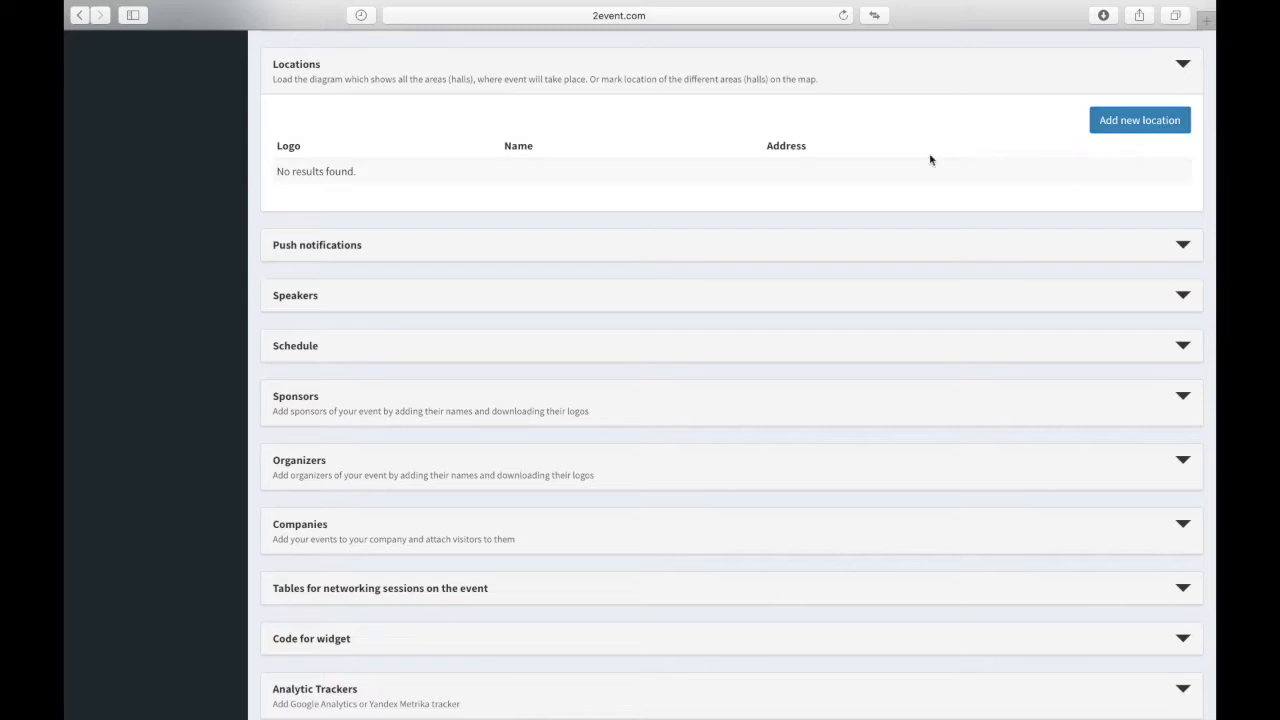
click(1110, 128)
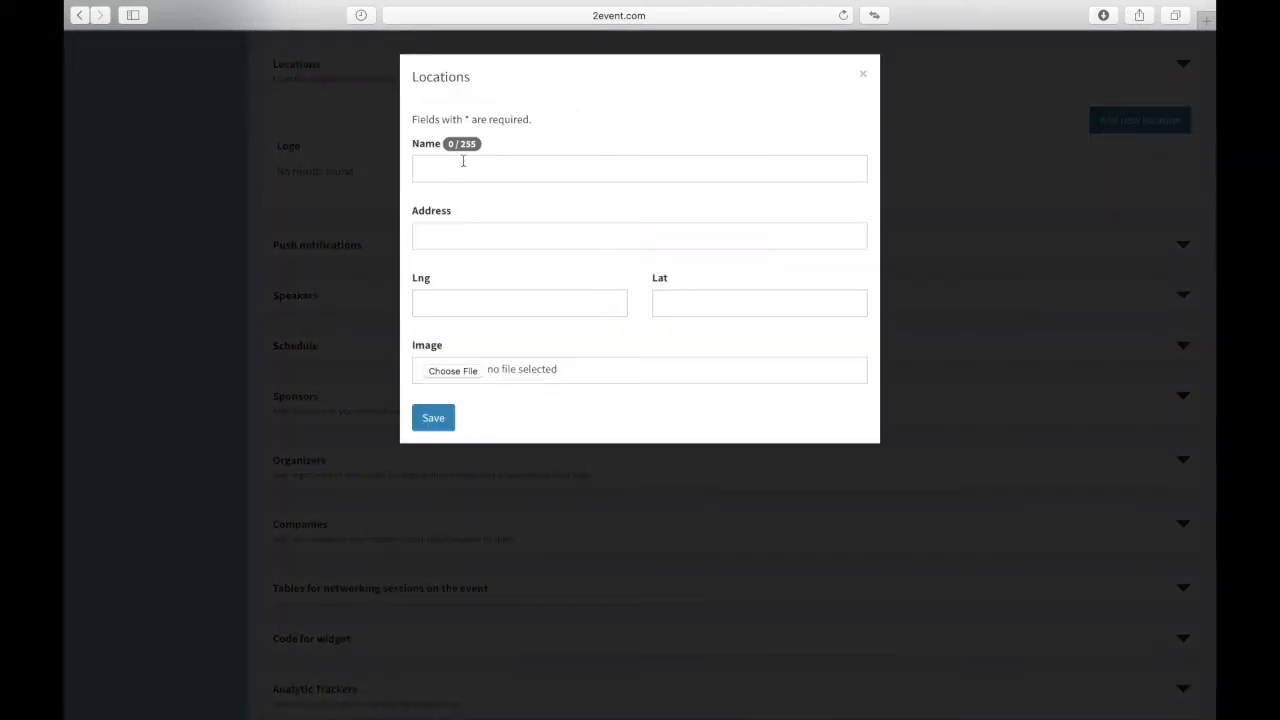
click(457, 168)
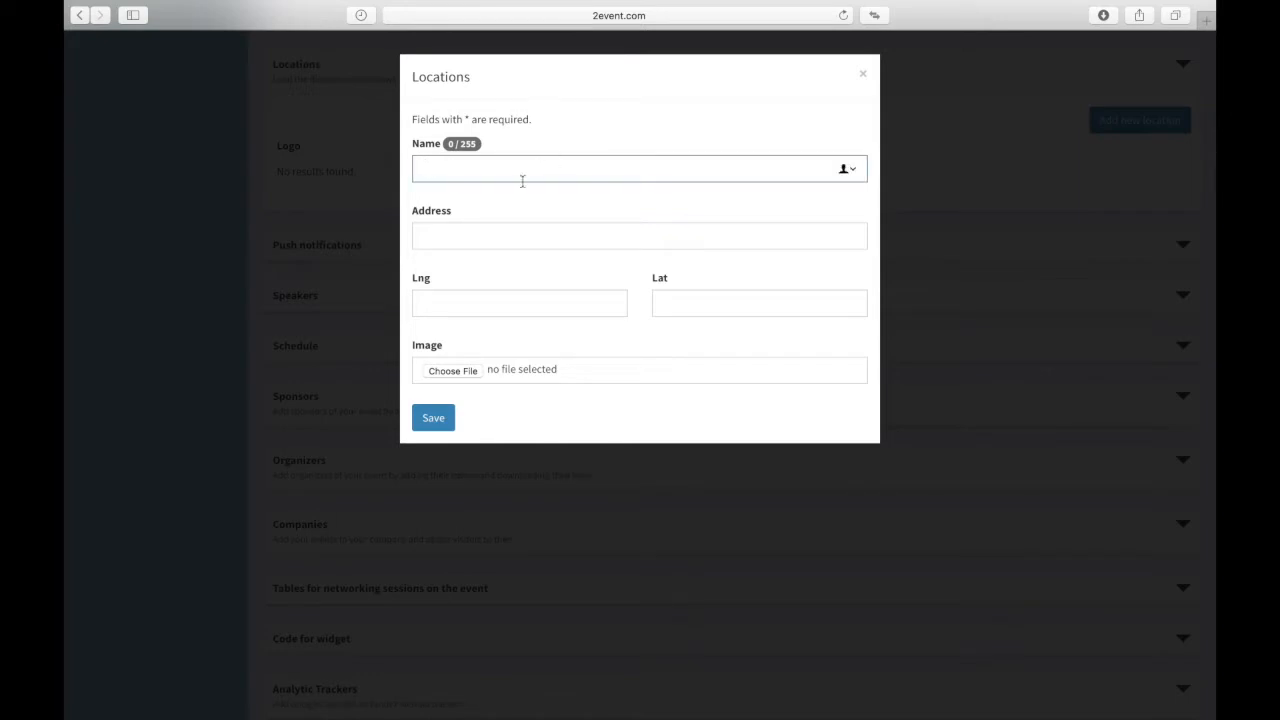
click(462, 242)
click(445, 313)
click(457, 373)
click(823, 326)
mouse_move(724, 4)
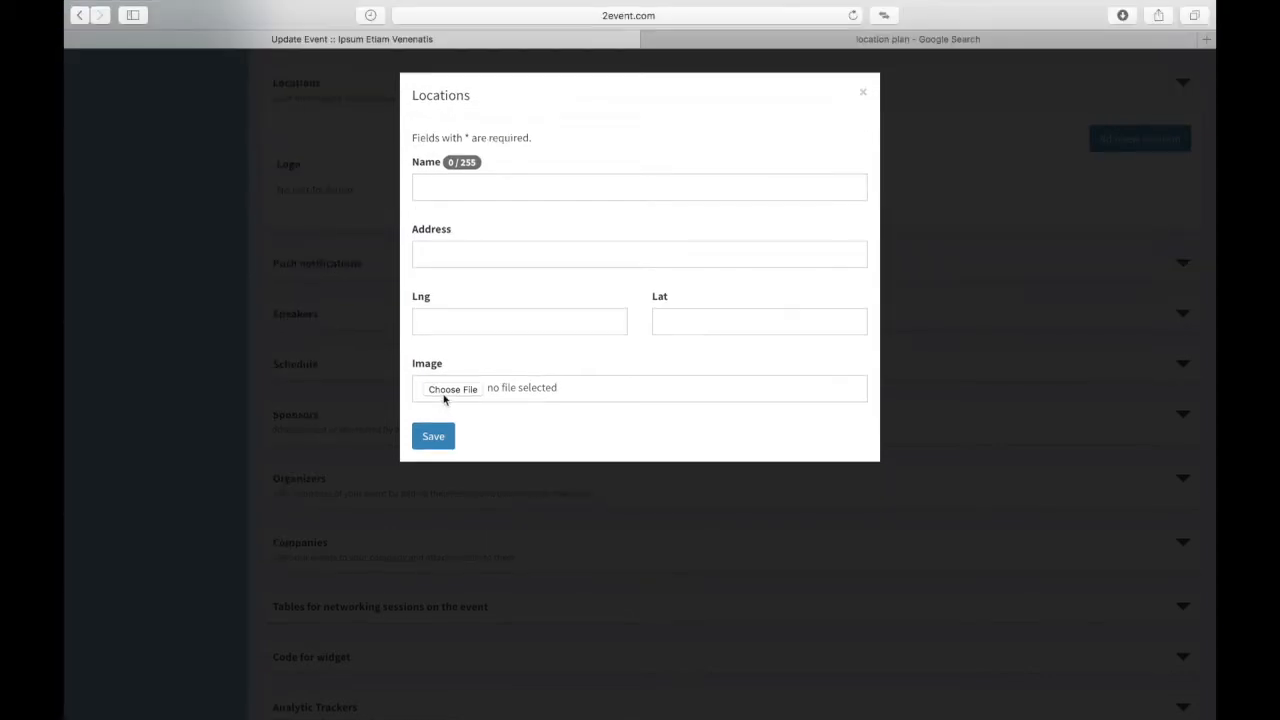
click(447, 389)
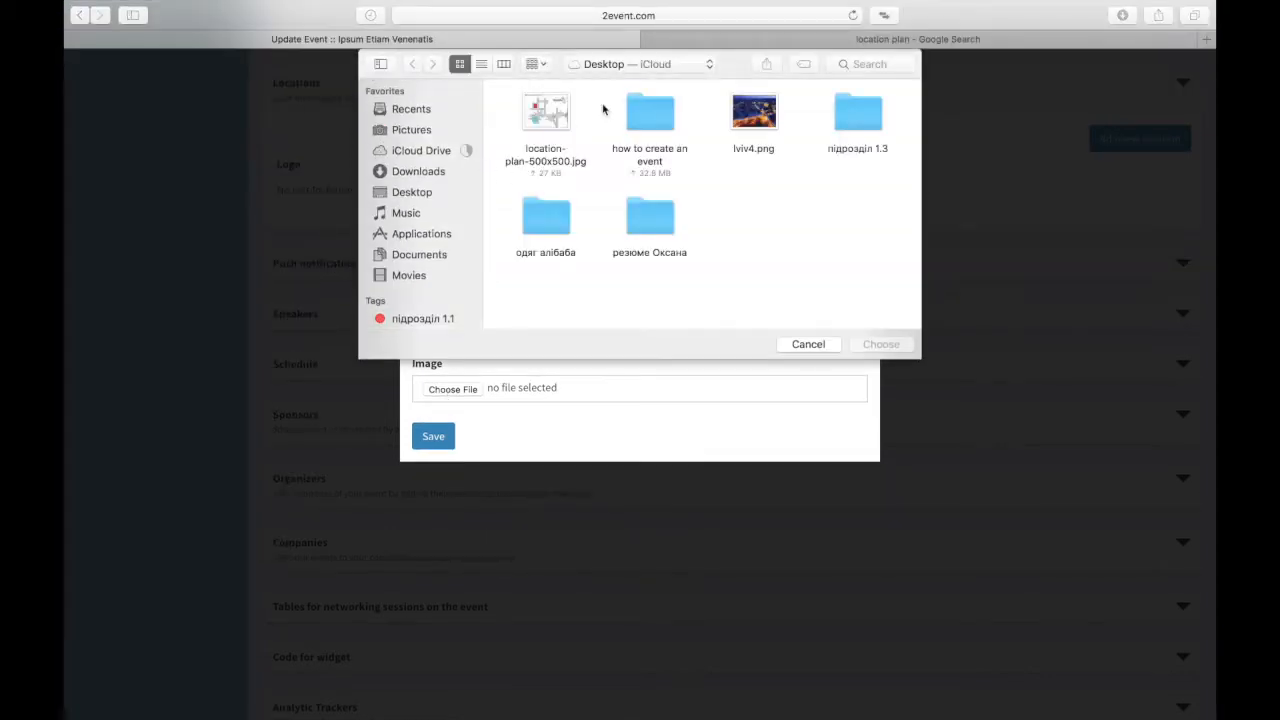
double_click(558, 117)
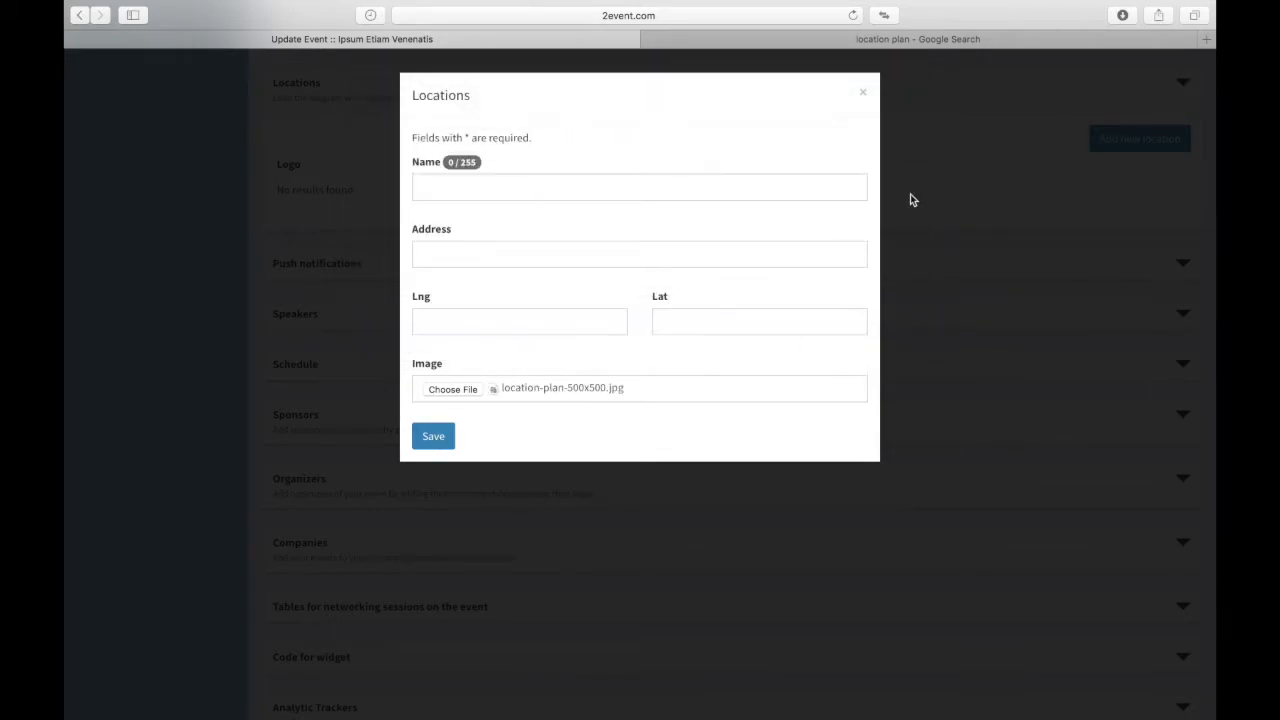
click(864, 94)
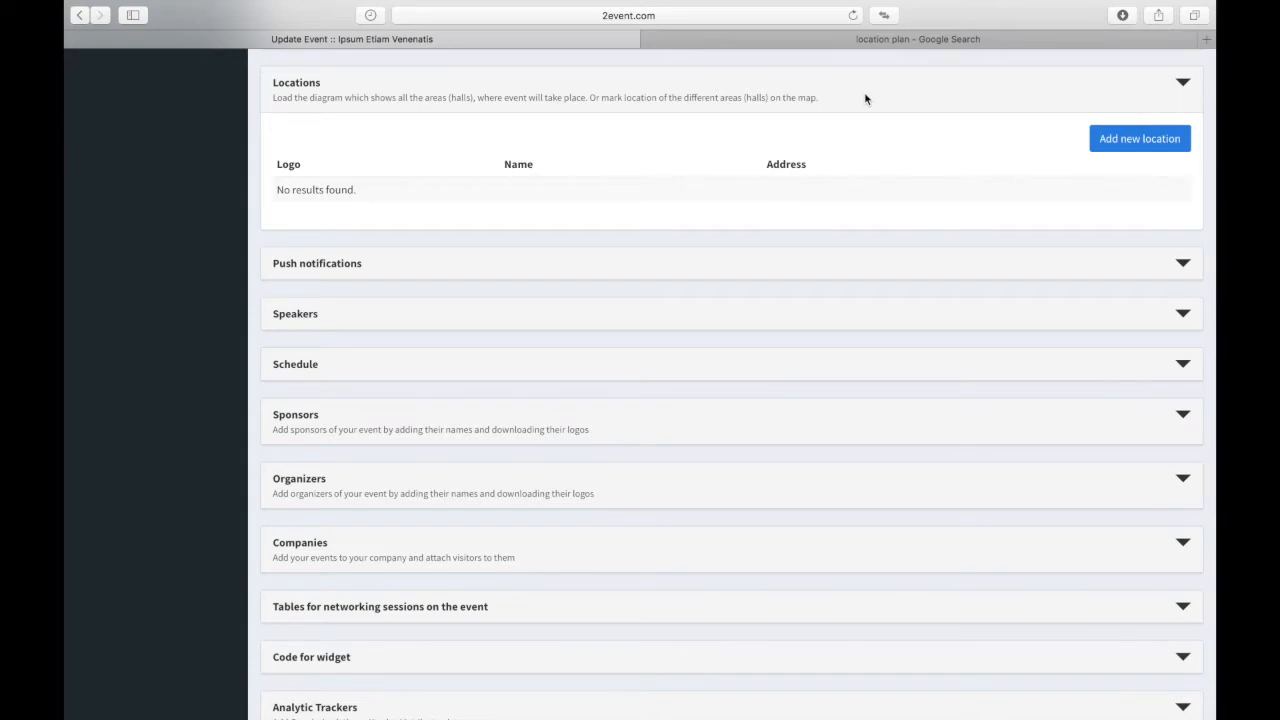
Step: Expand Push notifications and start a new push, trying its Name and Send time fields
click(323, 255)
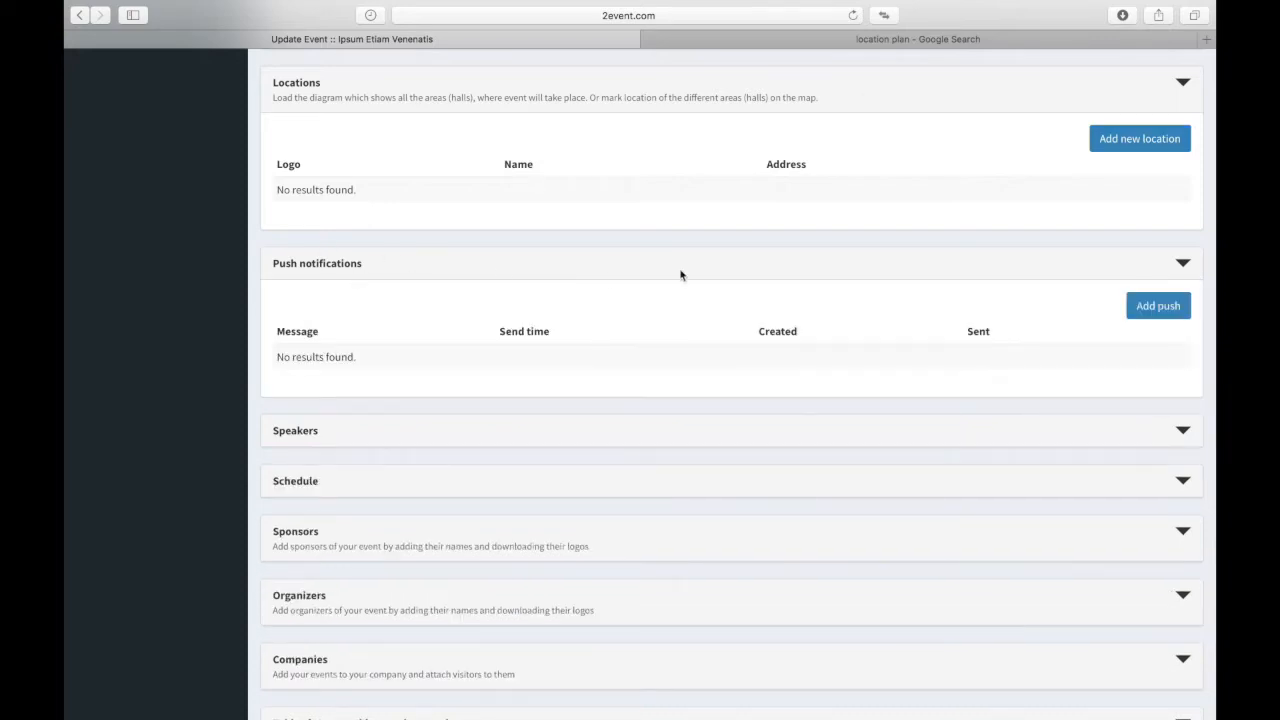
scroll(731, 283, down, 3)
scroll(731, 283, down, 1)
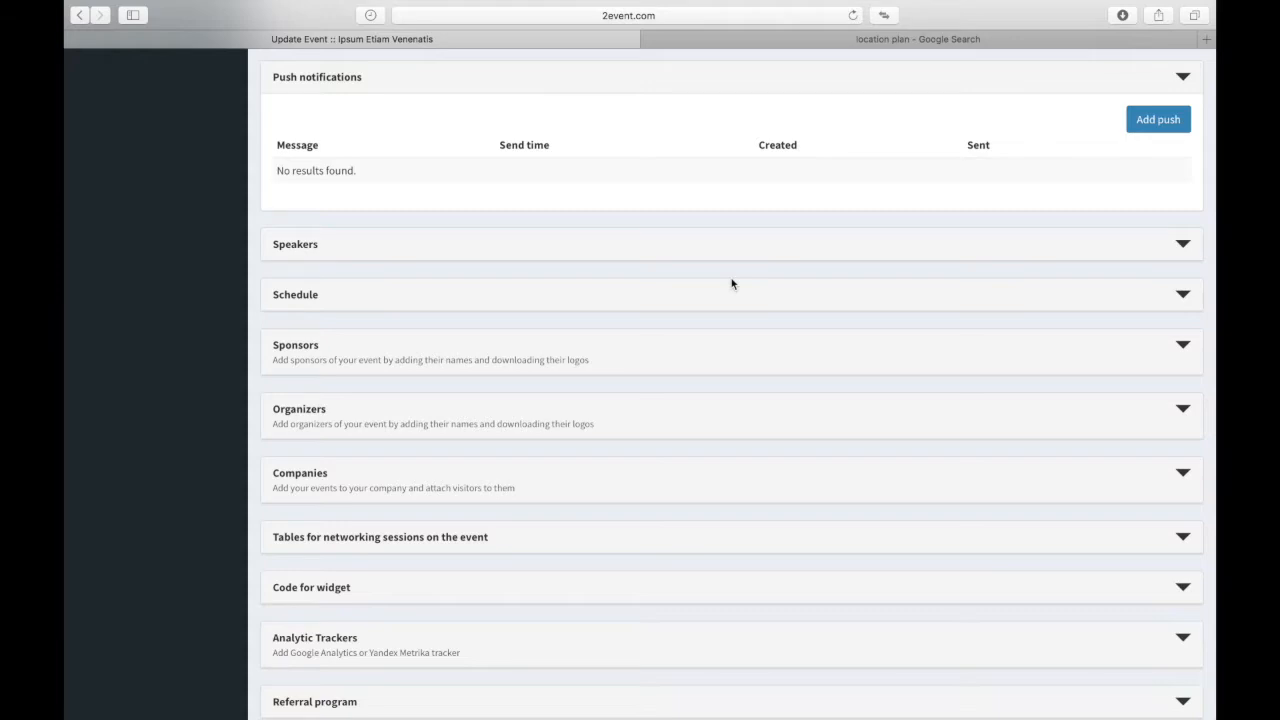
click(1152, 122)
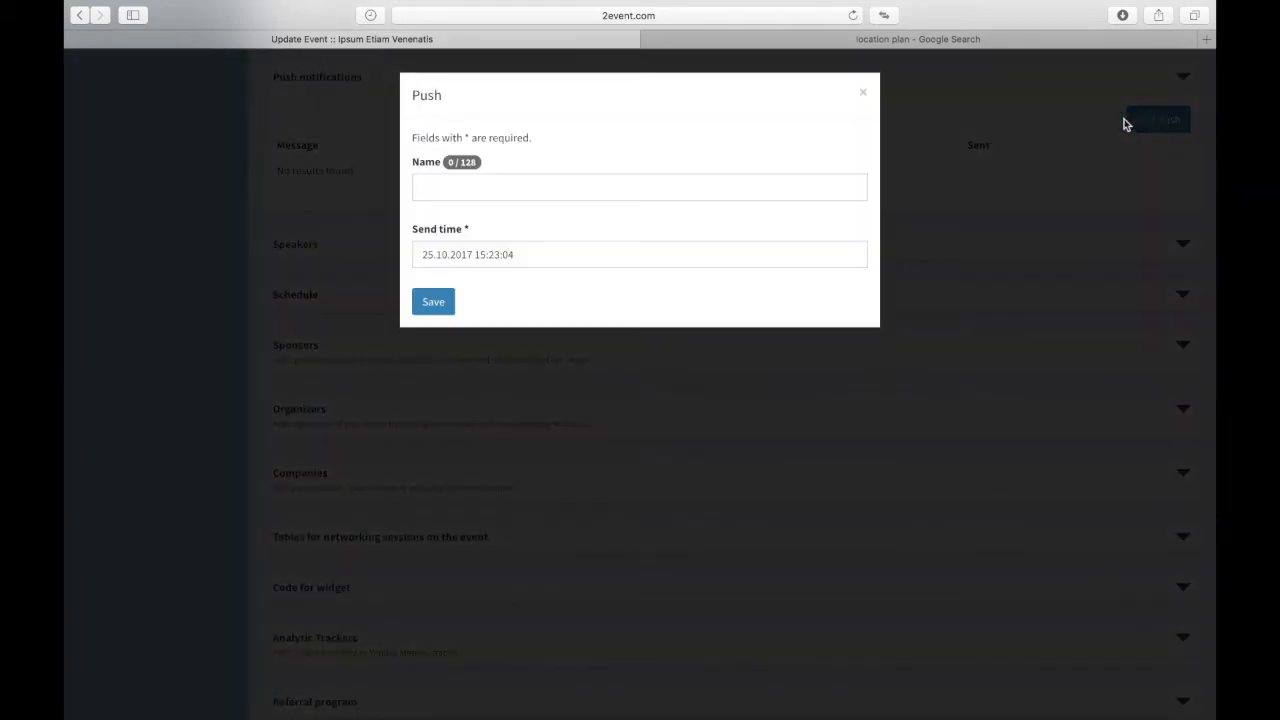
click(496, 193)
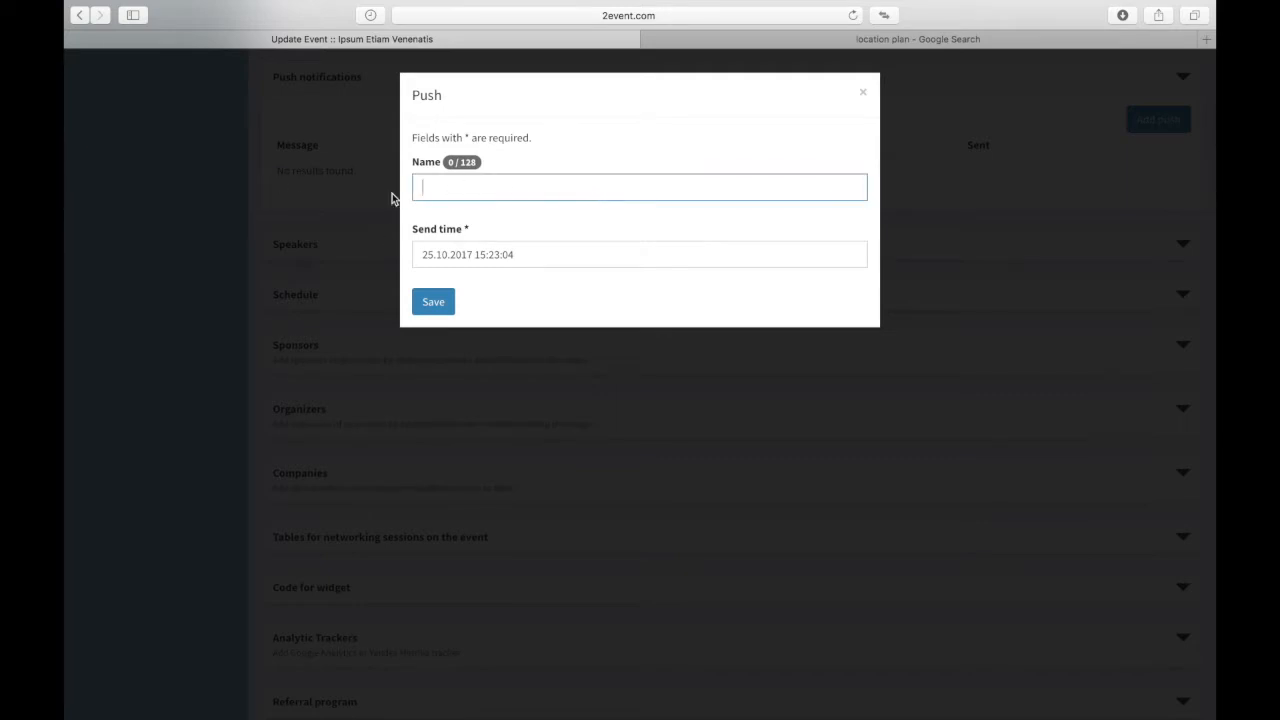
click(556, 261)
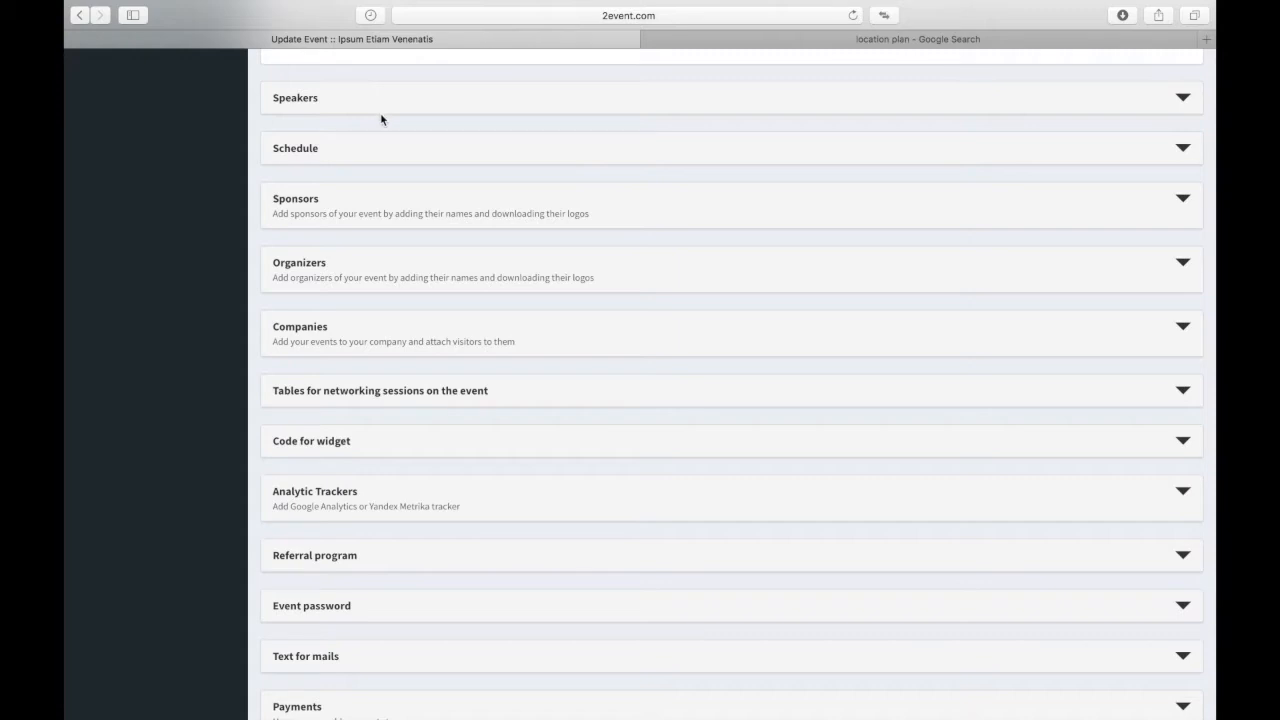
Step: Expand the Speakers section and open the Add speaker form
scroll(381, 119, down, 1)
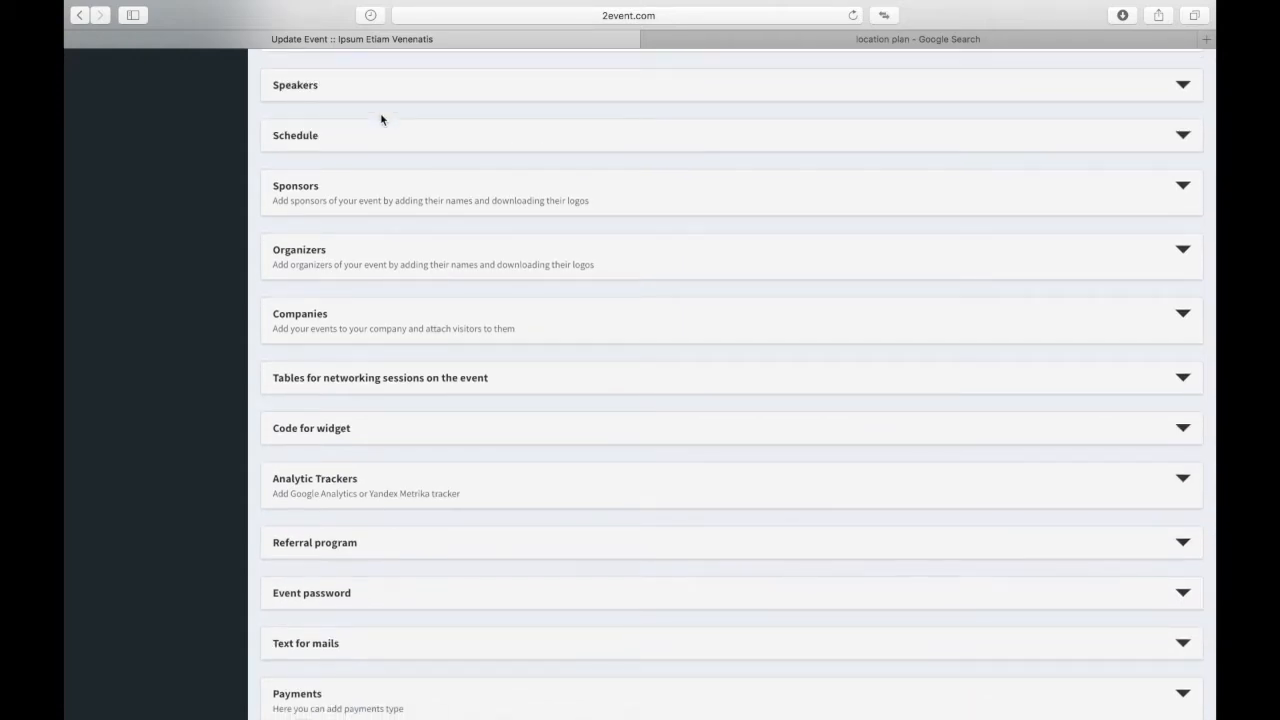
scroll(381, 119, down, 1)
click(365, 75)
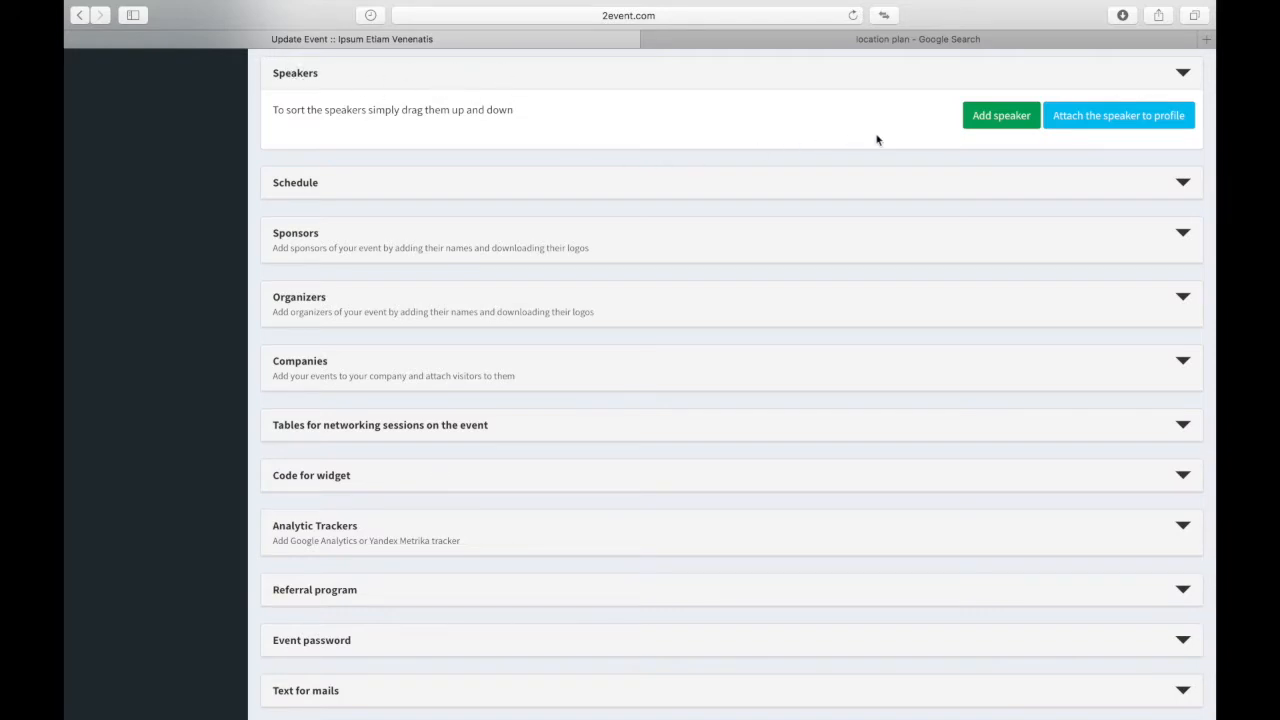
click(1012, 118)
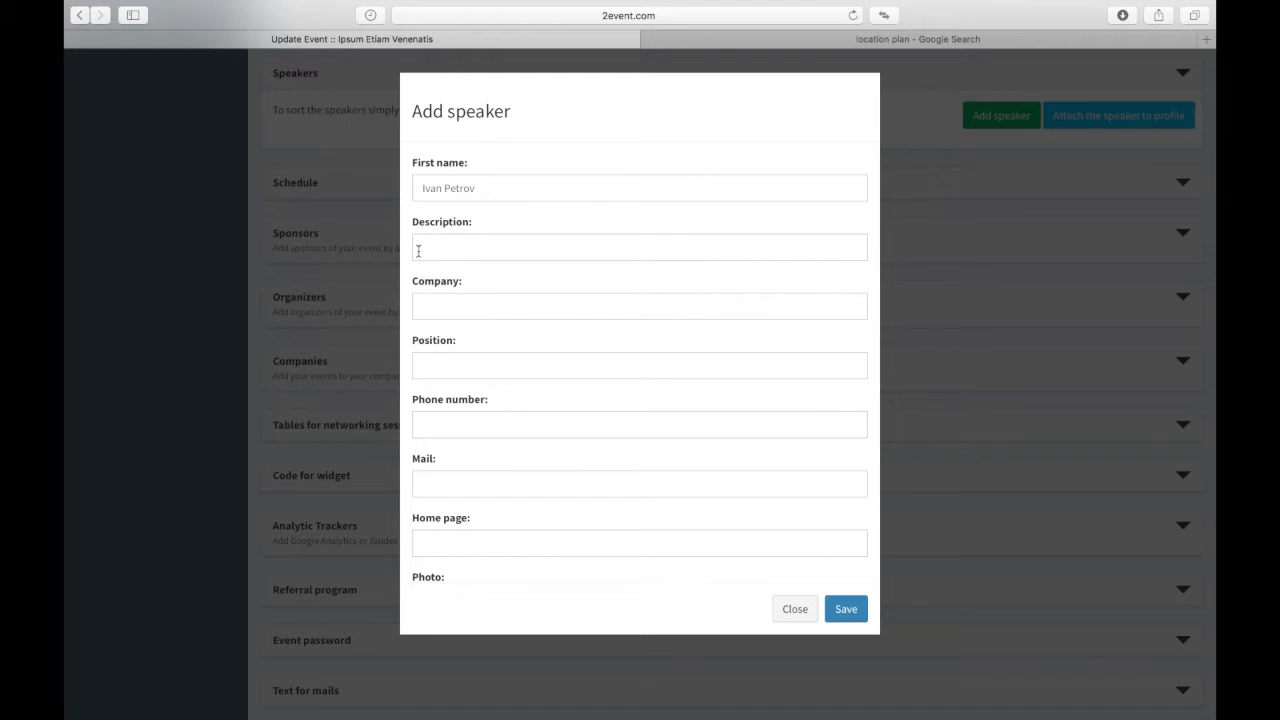
Step: Step through the speaker's description, company, position, phone, e-mail and home page fields
click(466, 250)
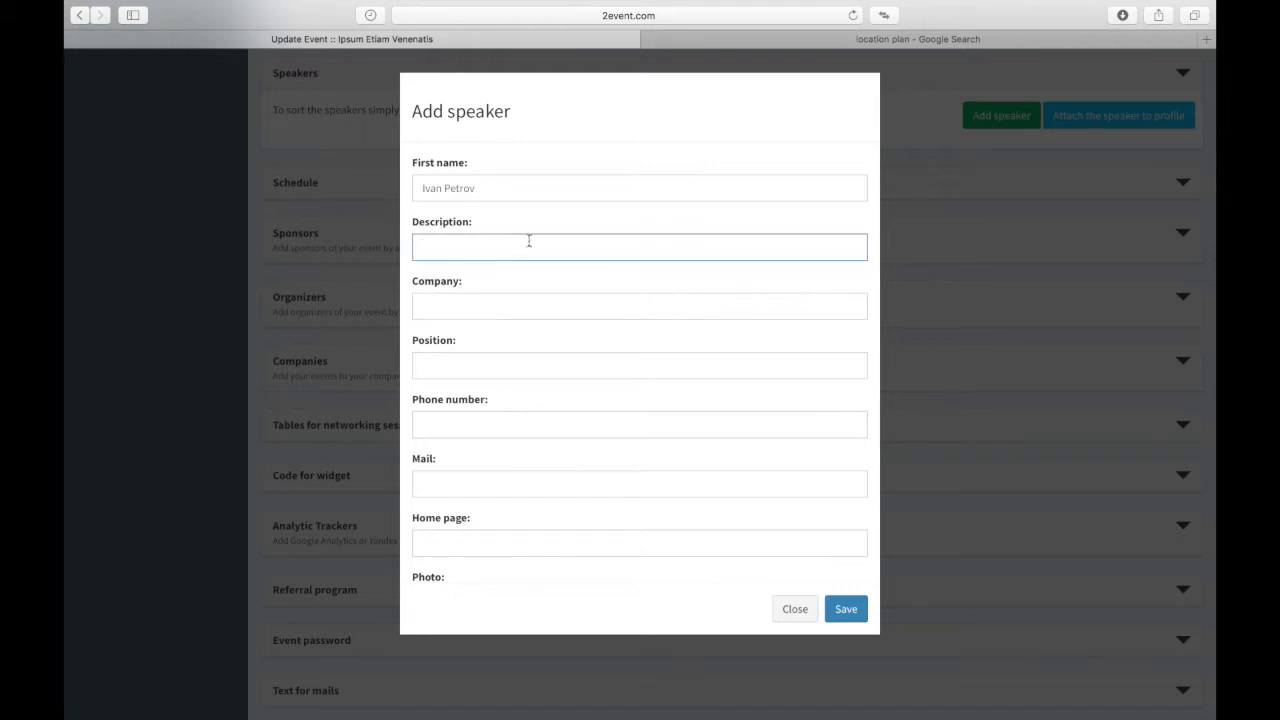
click(420, 308)
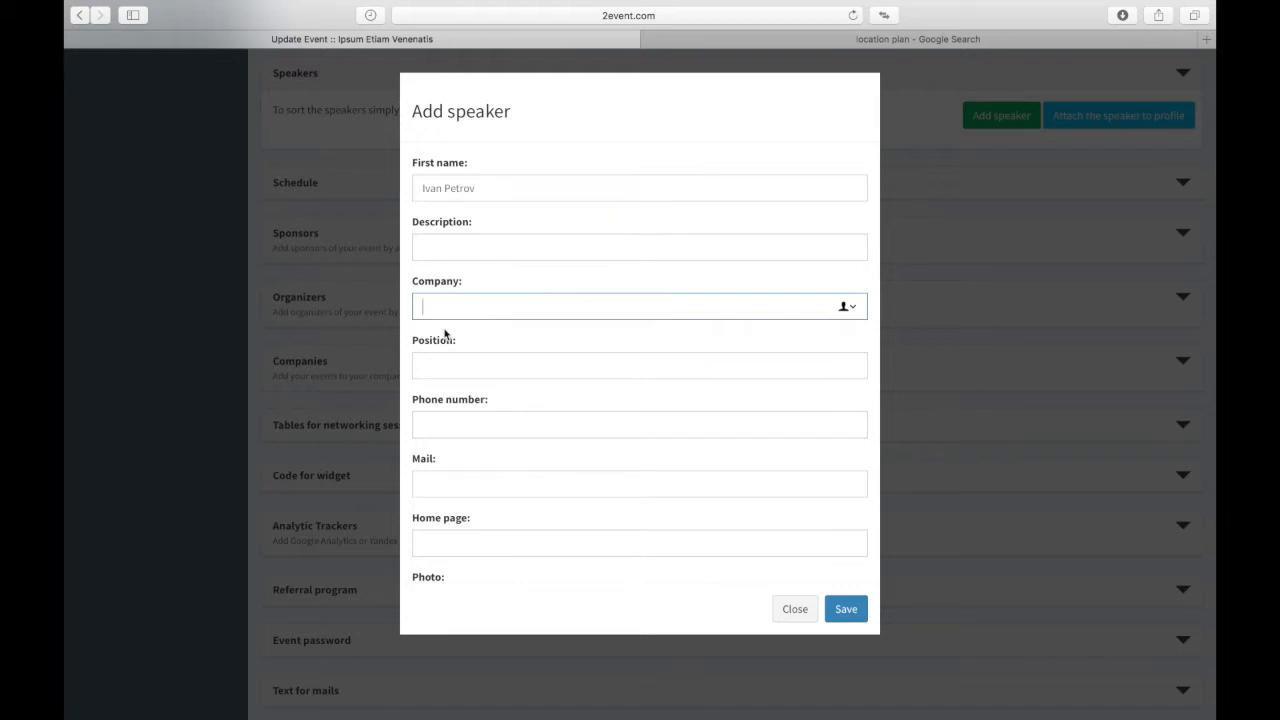
right_click(438, 370)
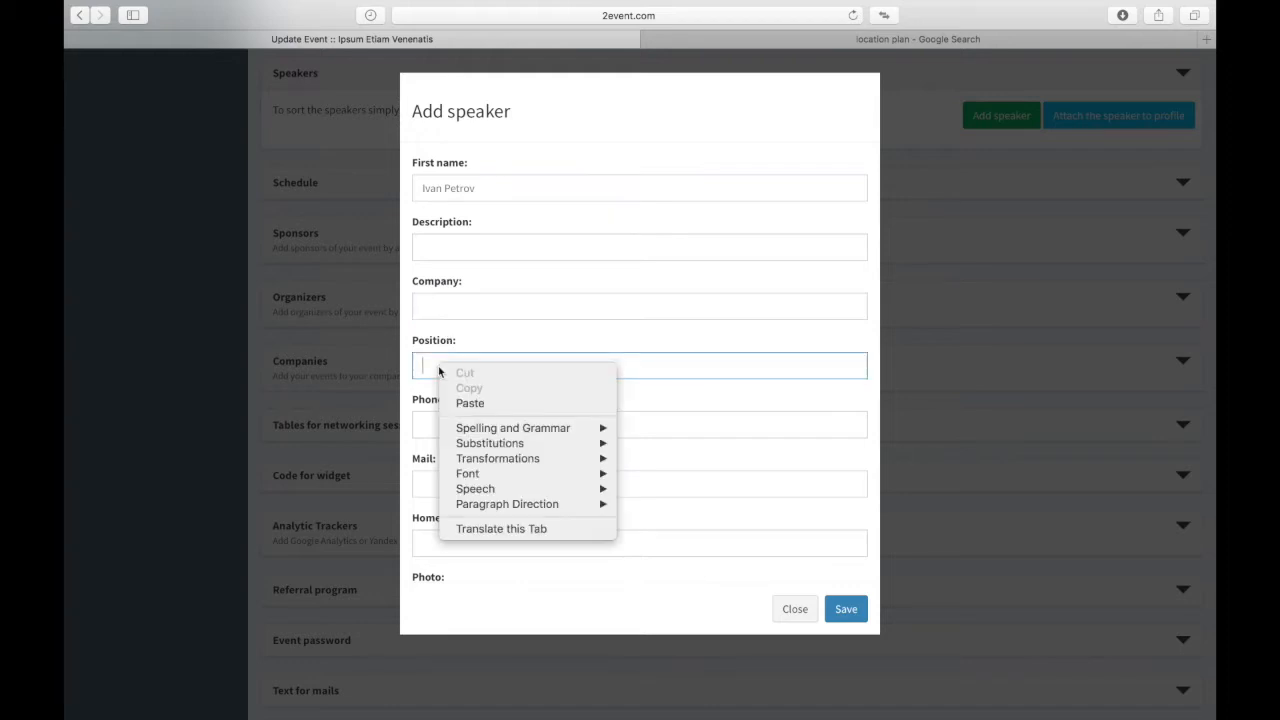
click(426, 414)
click(438, 430)
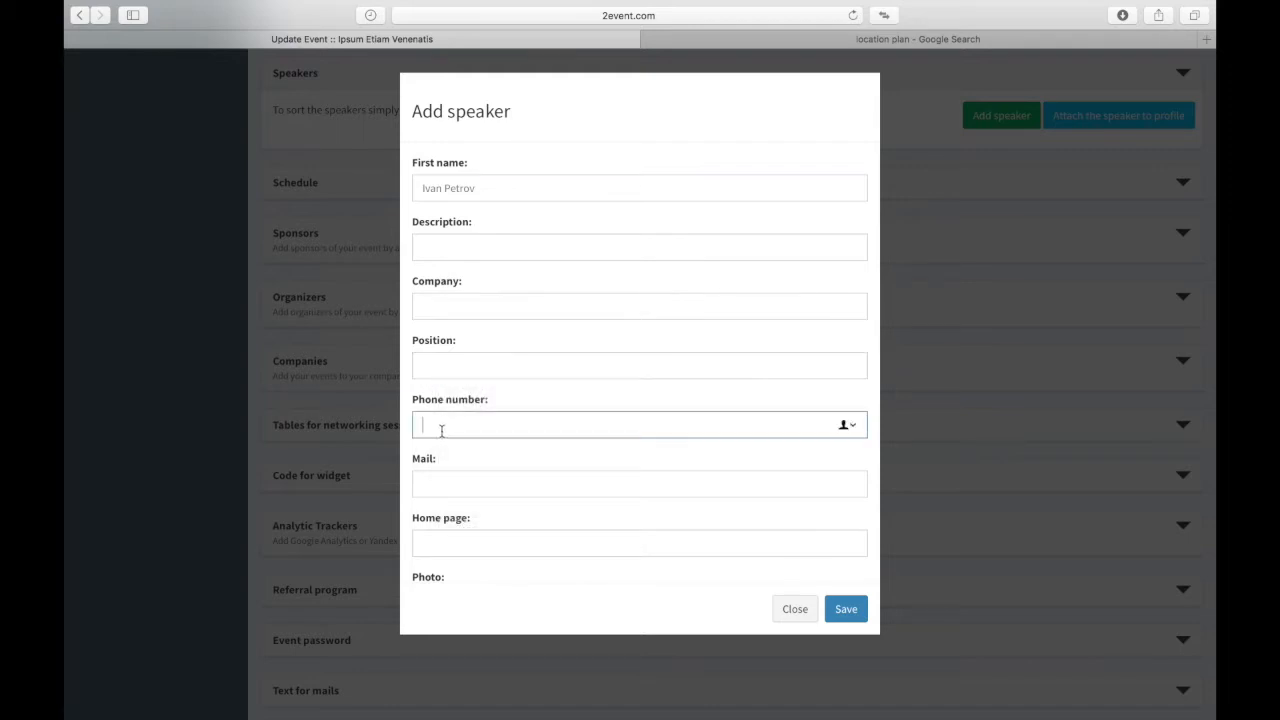
click(512, 488)
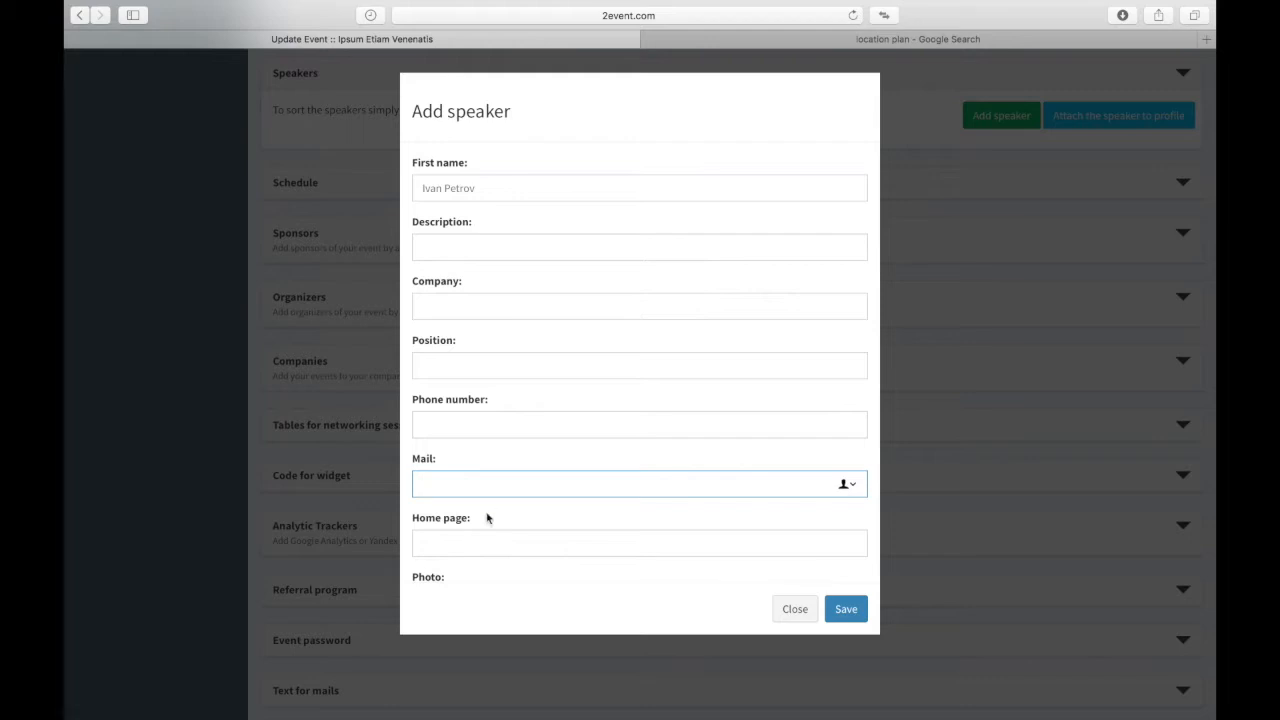
scroll(611, 477, down, 3)
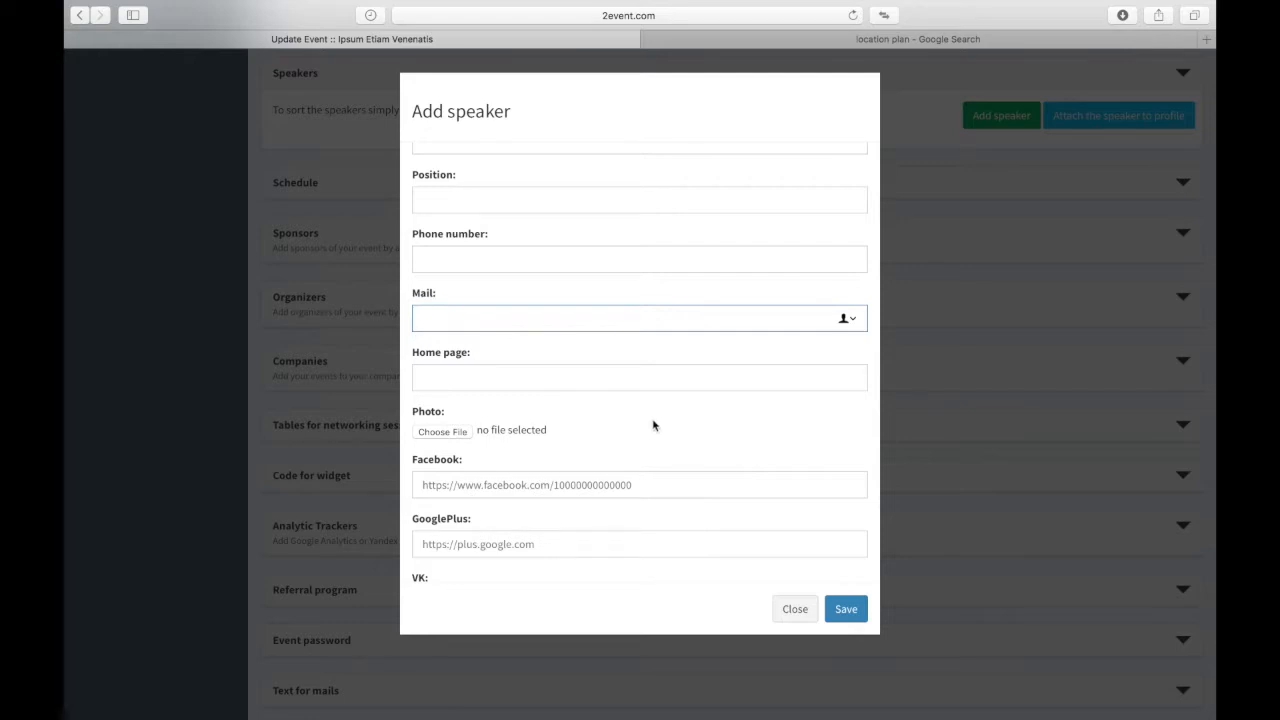
click(522, 394)
click(526, 382)
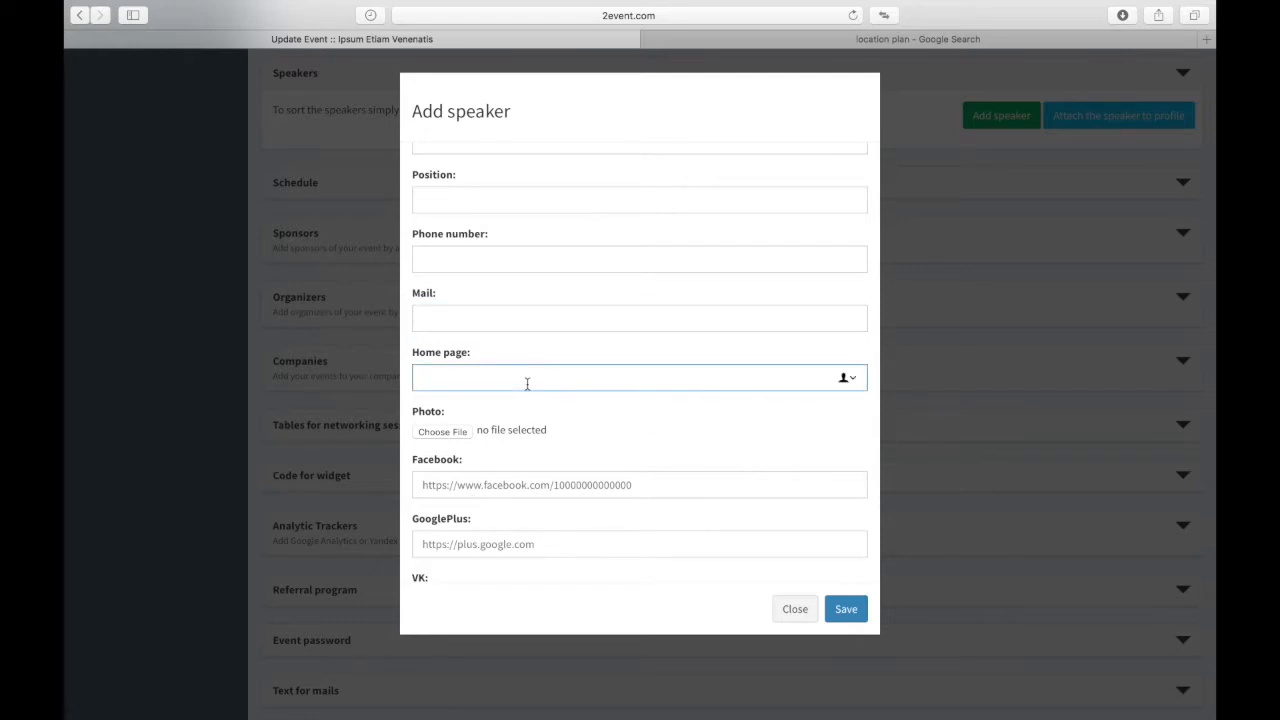
Step: Try the Facebook, GooglePlus, VK and Twitter fields, then close the speaker form unsaved
scroll(529, 384, down, 2)
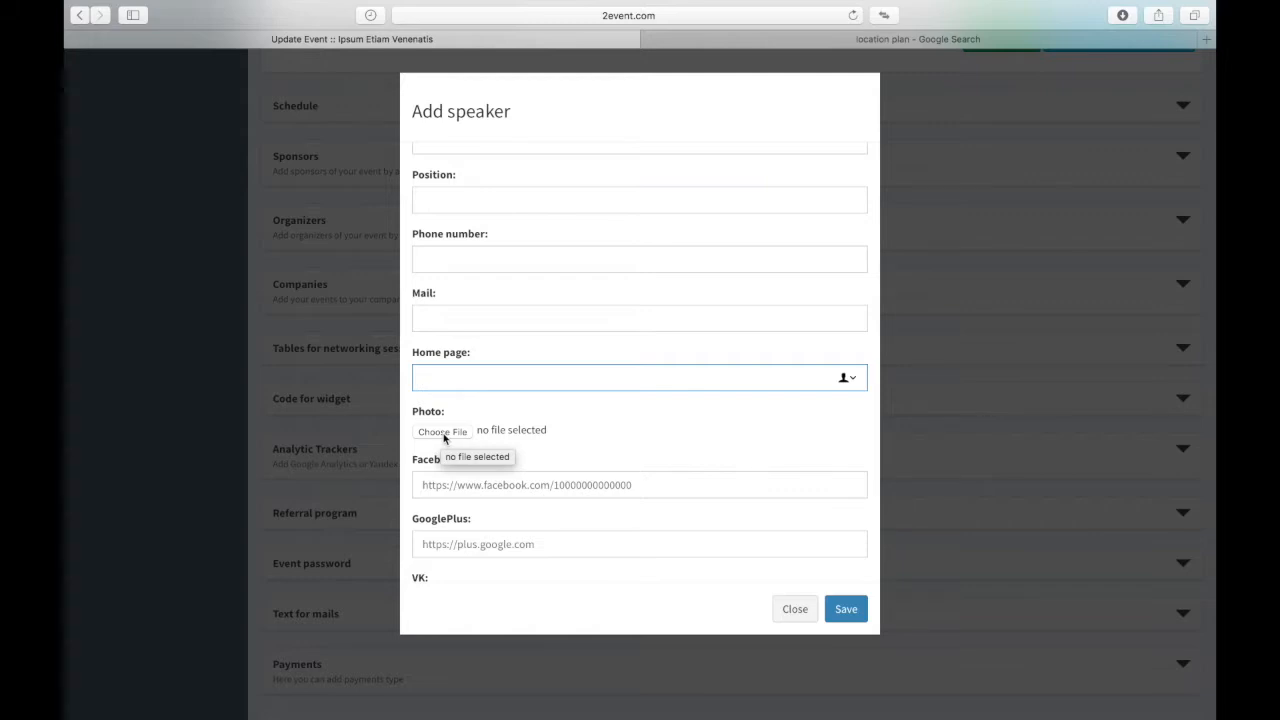
click(466, 486)
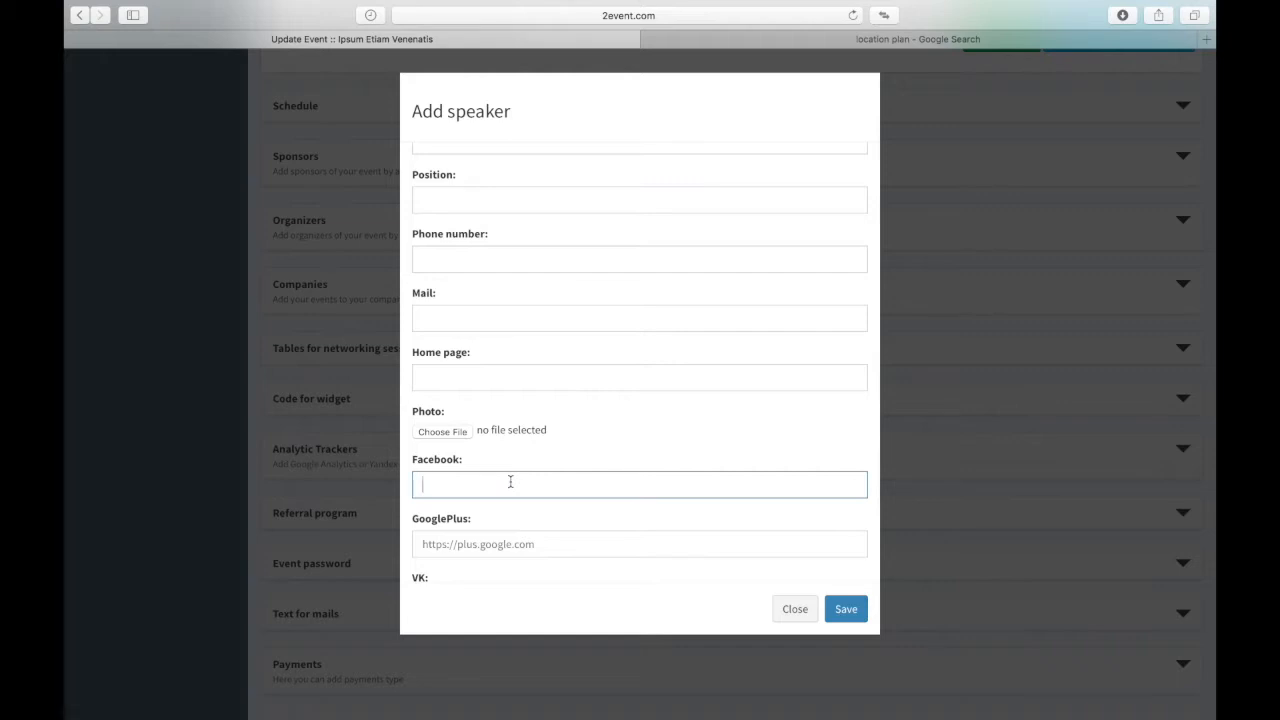
click(508, 551)
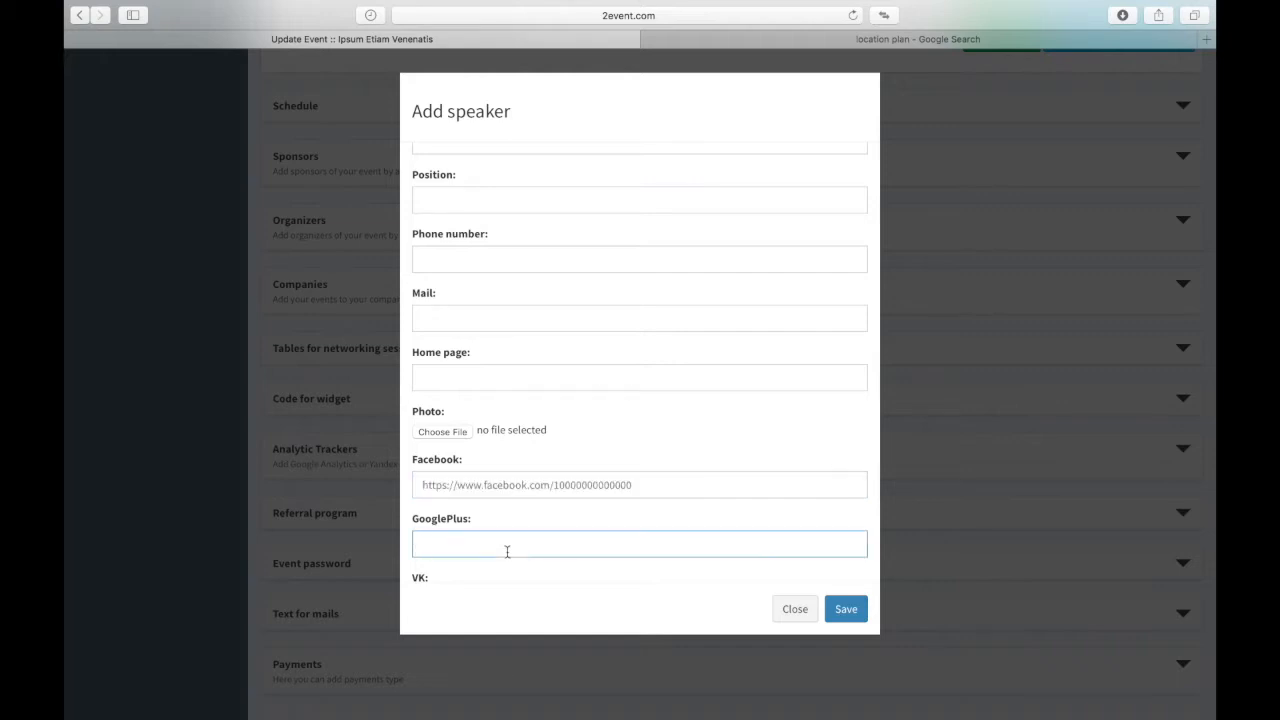
scroll(507, 551, down, 3)
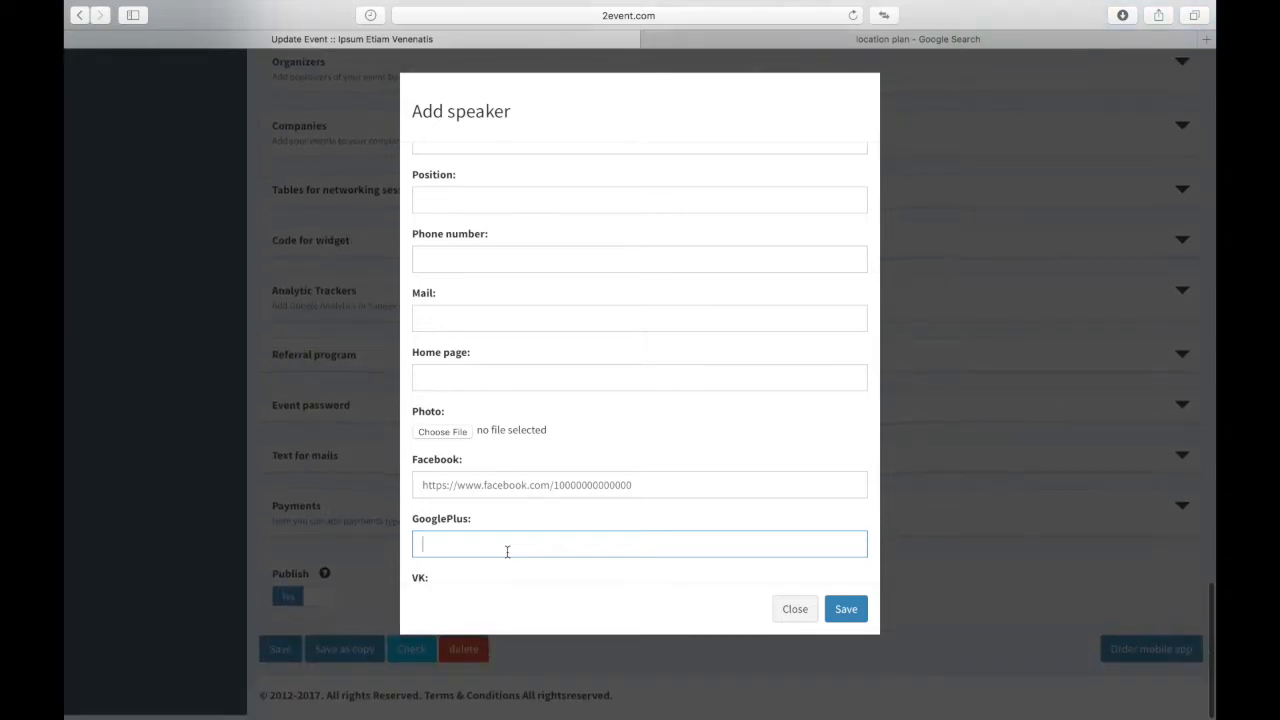
click(683, 379)
scroll(680, 388, down, 3)
scroll(680, 388, down, 1)
click(507, 376)
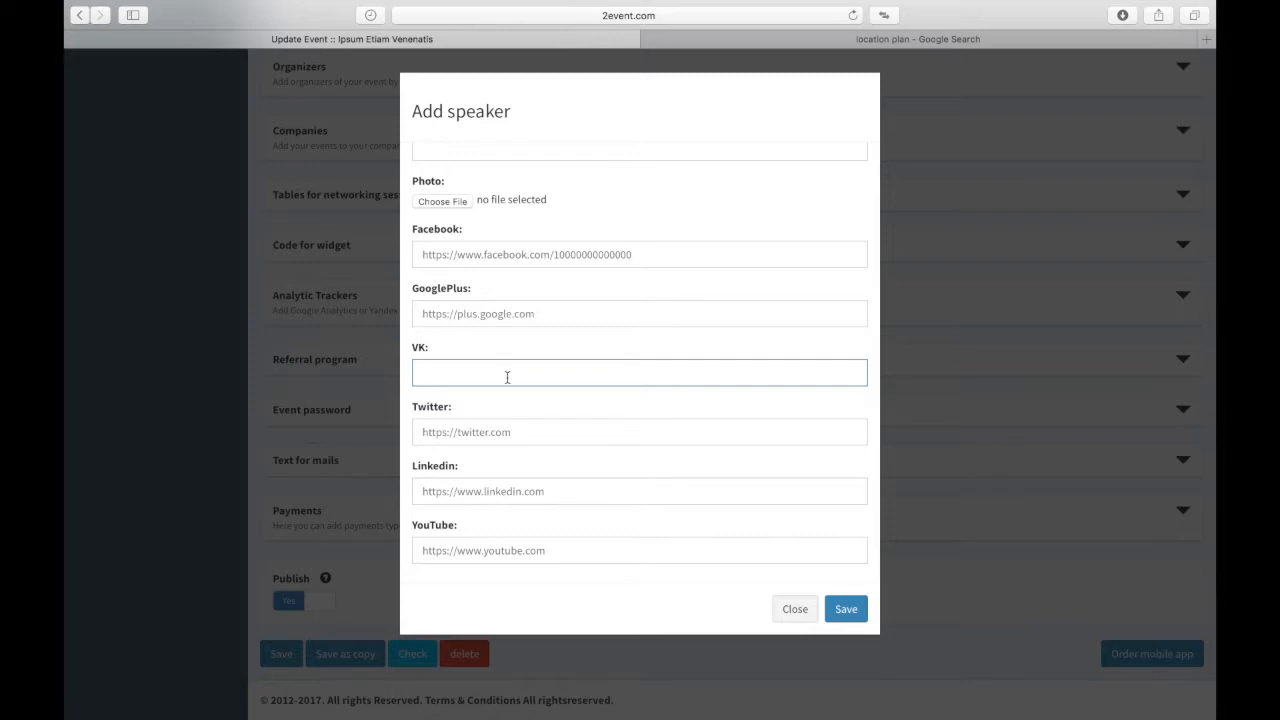
click(458, 437)
scroll(588, 520, down, 1)
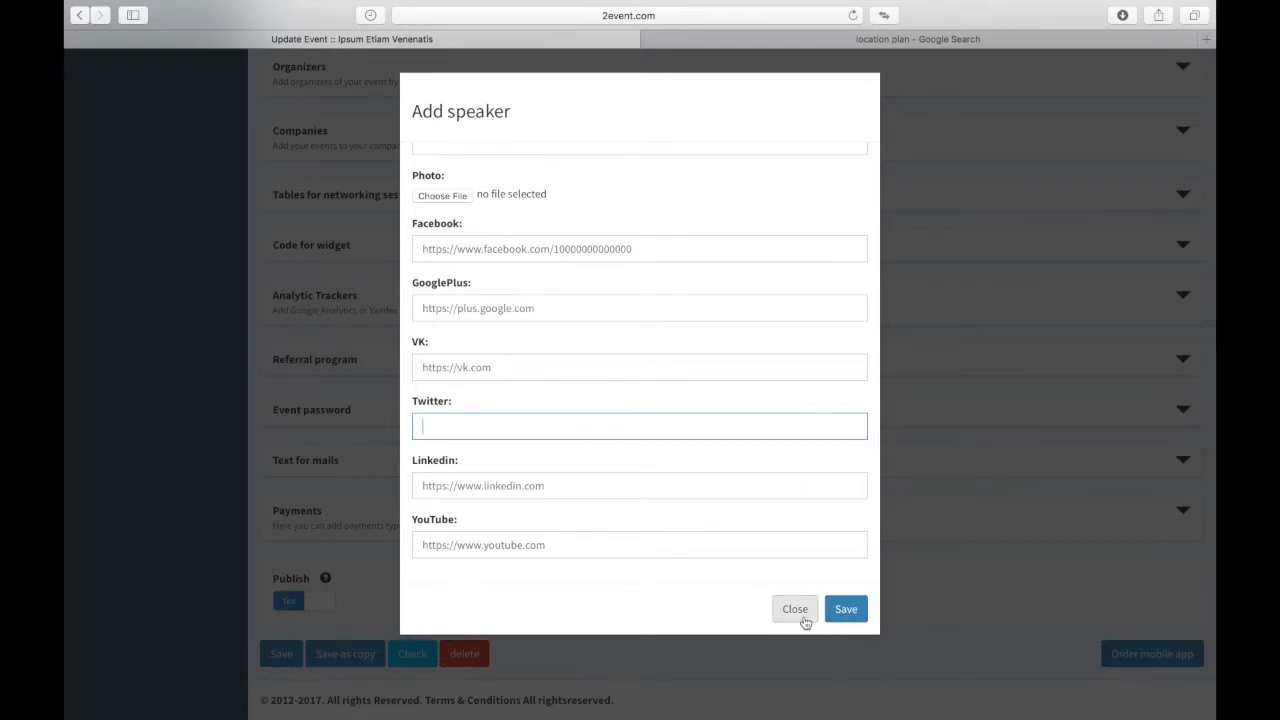
click(805, 620)
scroll(417, 151, up, 3)
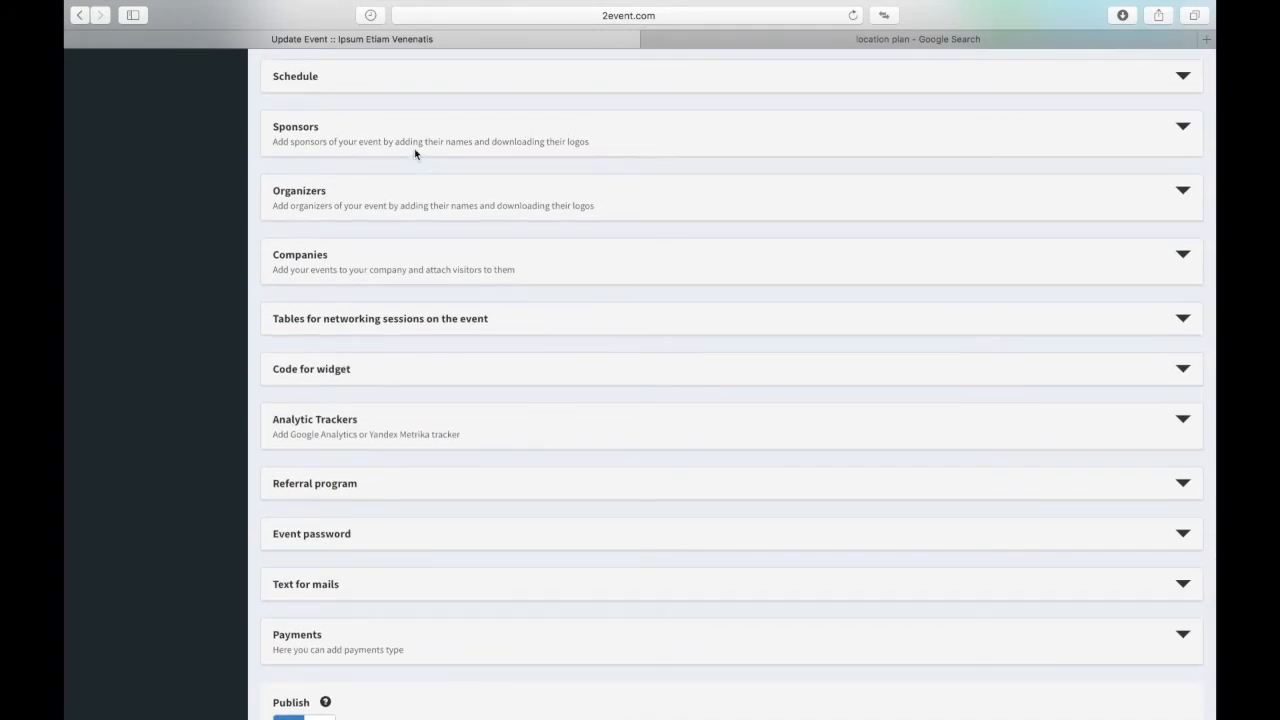
Step: Add a schedule day named 'Cras Pharetra' dated 19 October 2017 and save it
click(321, 80)
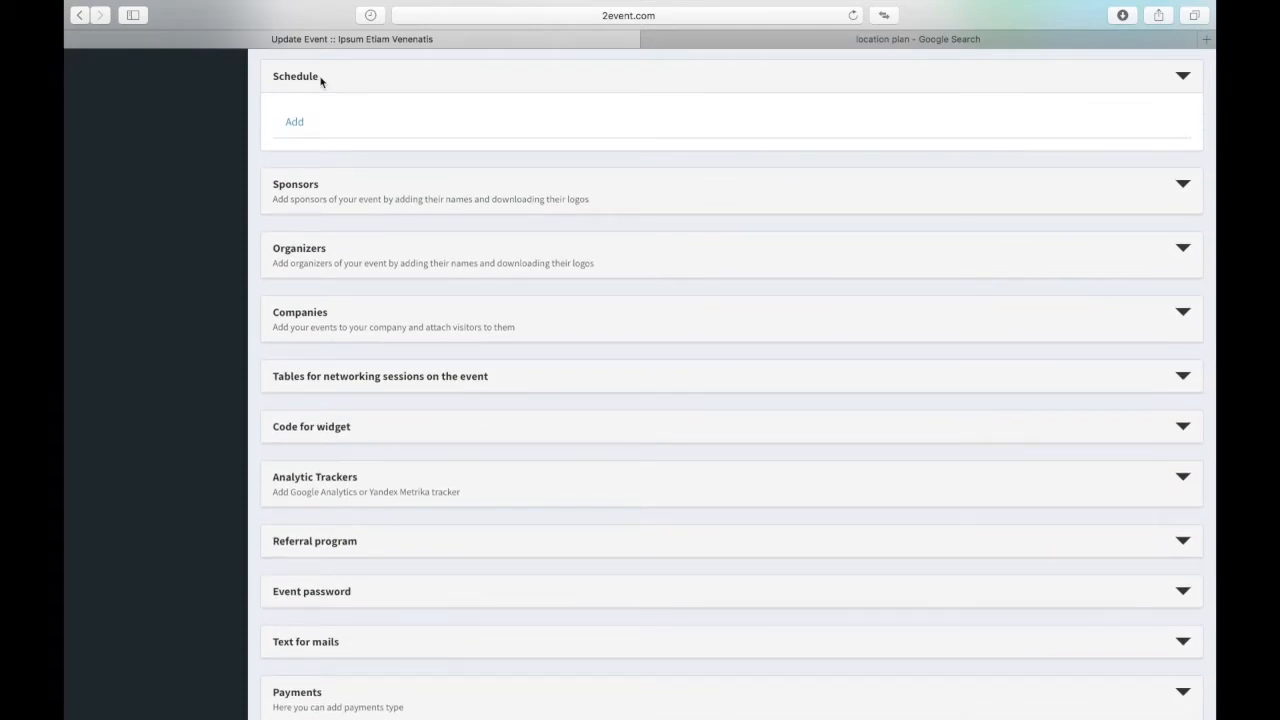
click(295, 120)
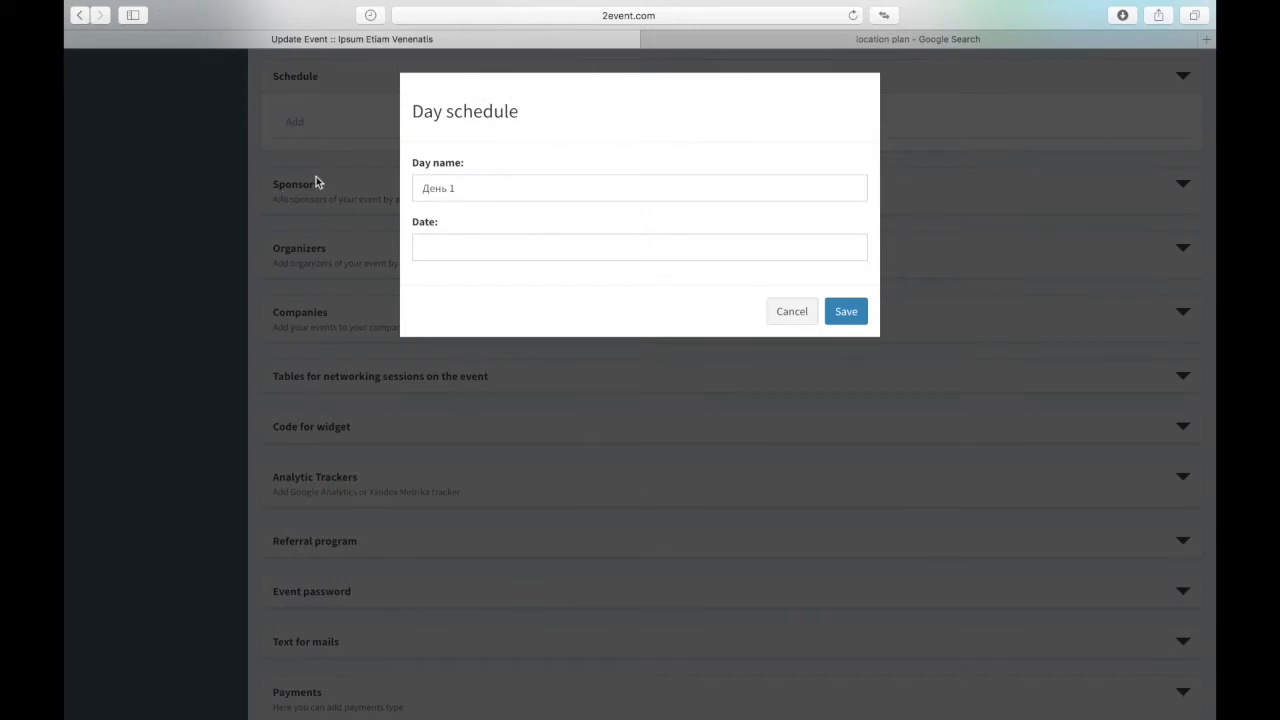
click(476, 183)
drag(476, 183, 331, 189)
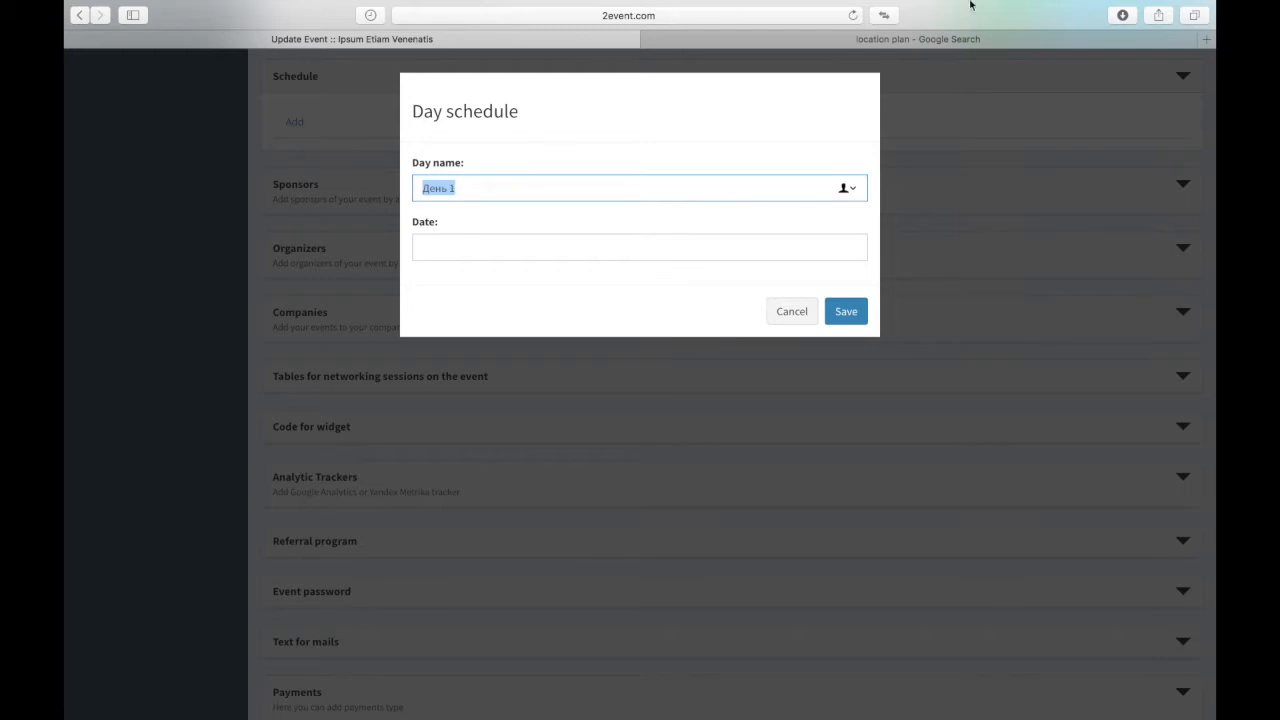
mouse_move(958, 3)
click(771, 8)
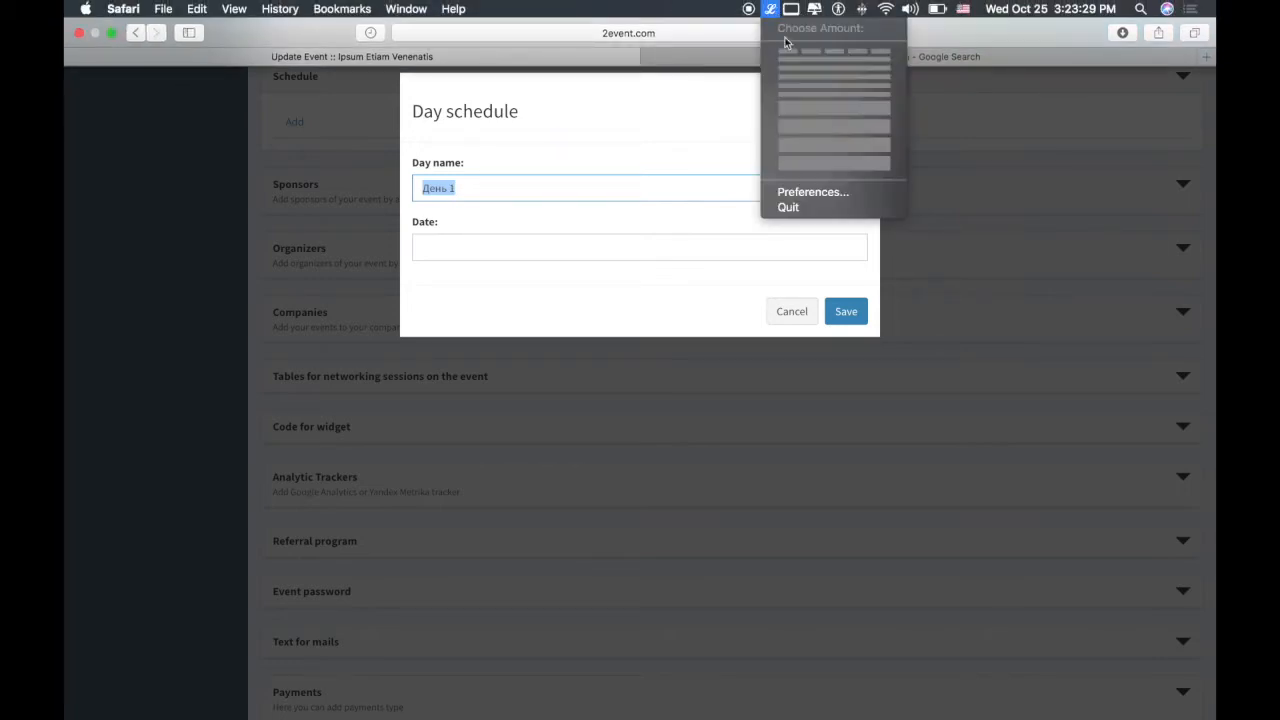
click(809, 54)
text(Cras Pharetra)
click(491, 250)
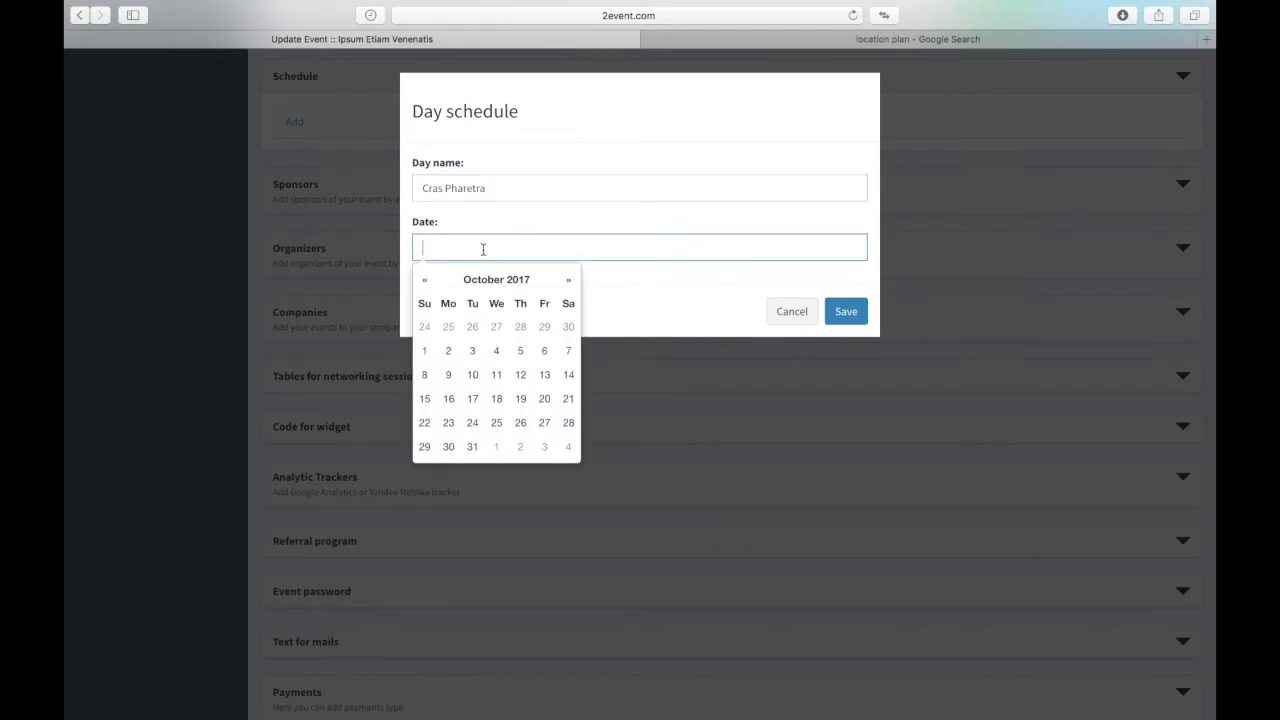
click(520, 400)
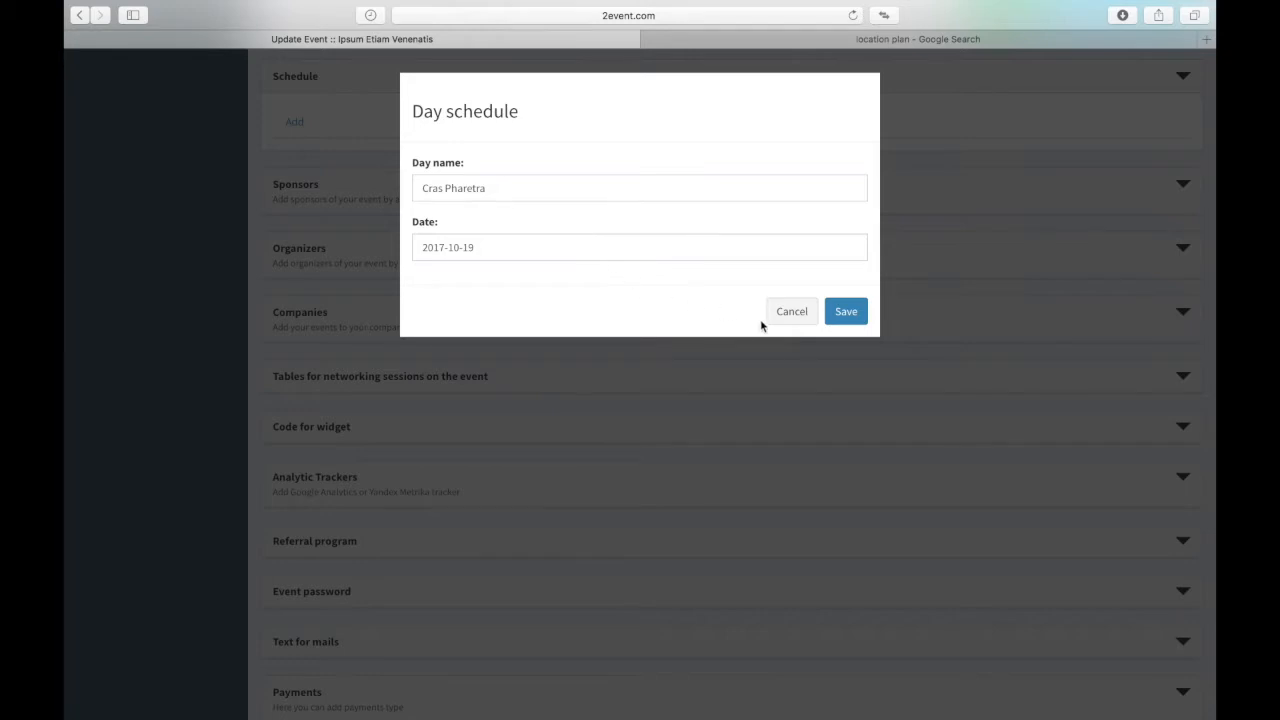
click(848, 312)
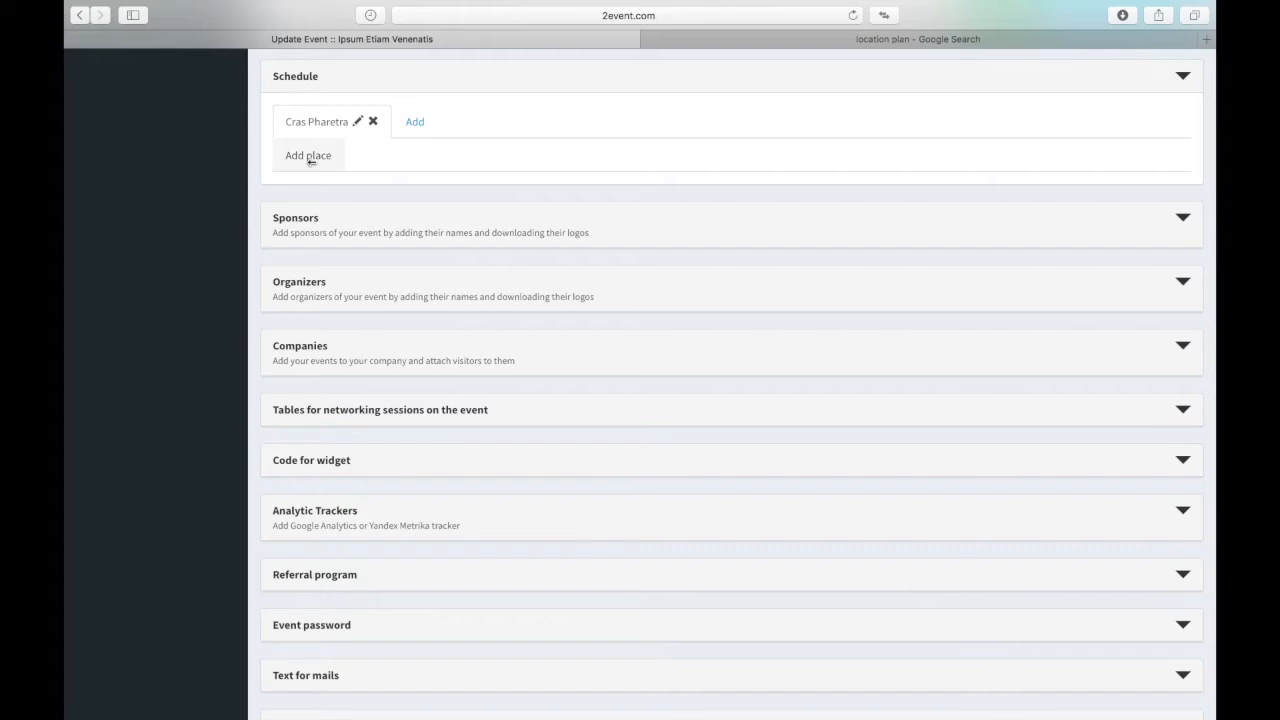
Step: Start a new place for the day and name the venue 'Purus Elit'
click(300, 158)
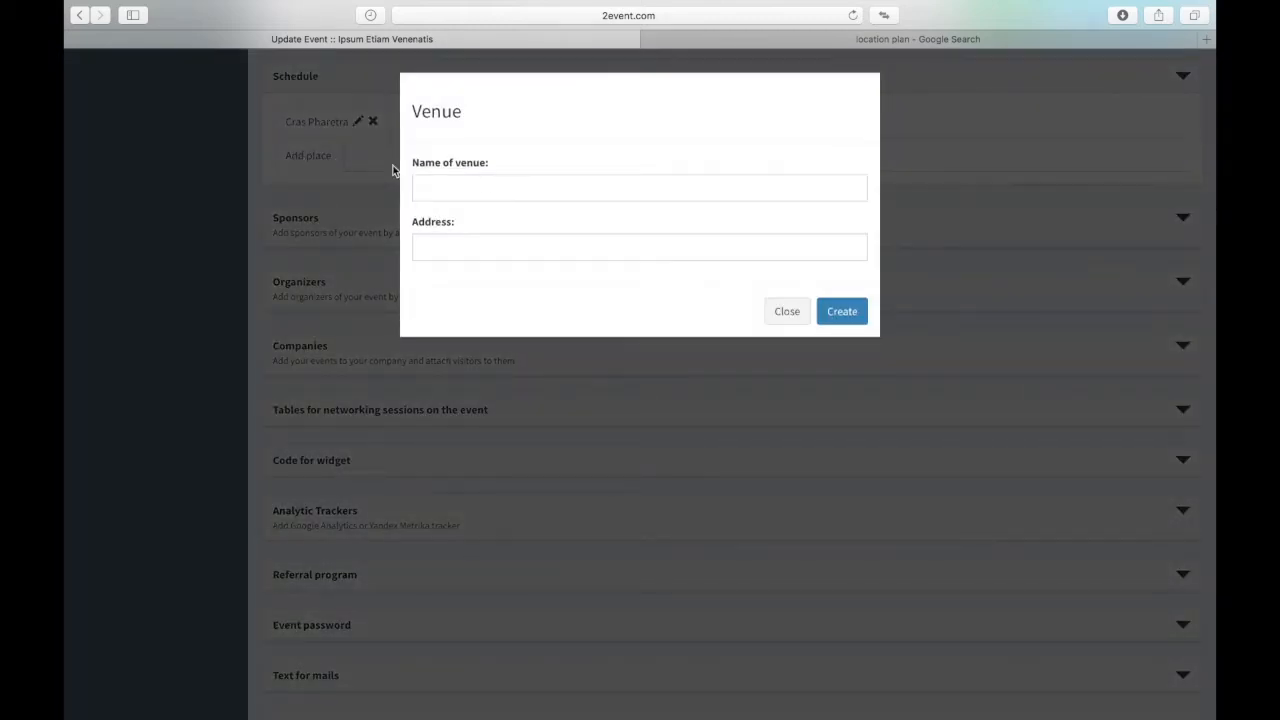
click(488, 186)
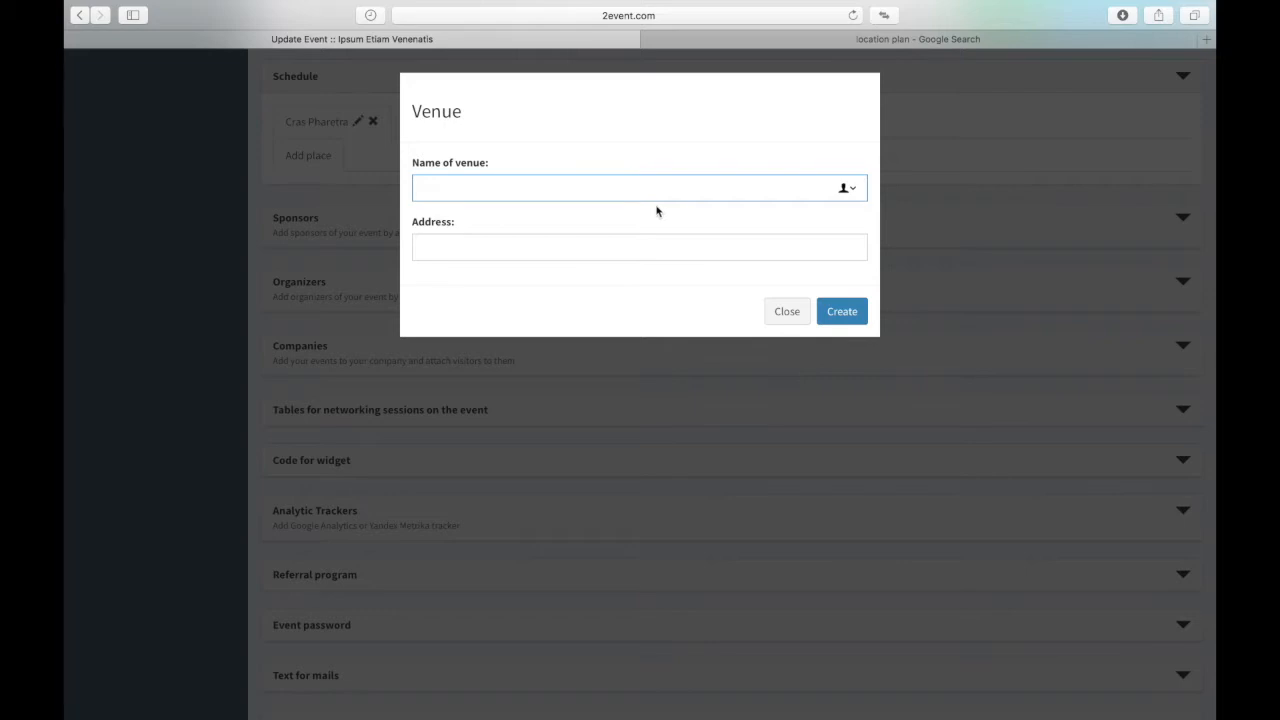
click(770, 9)
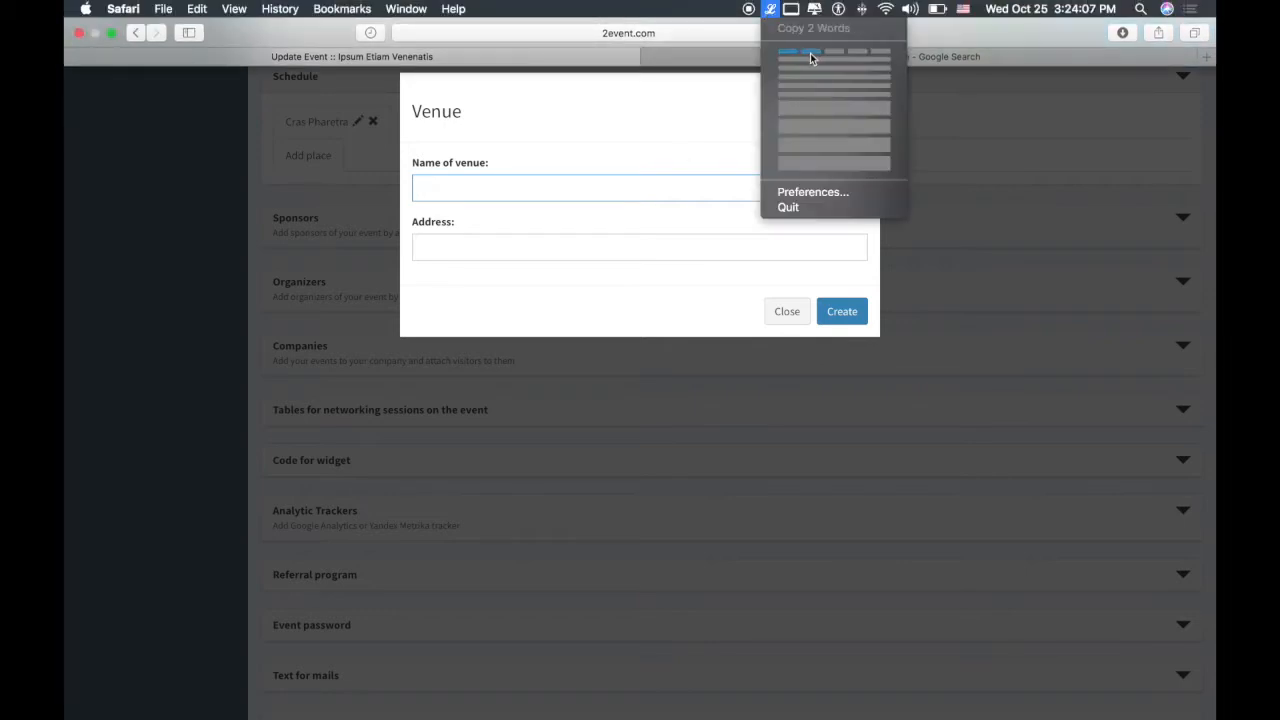
click(811, 52)
text(Purus Elit)
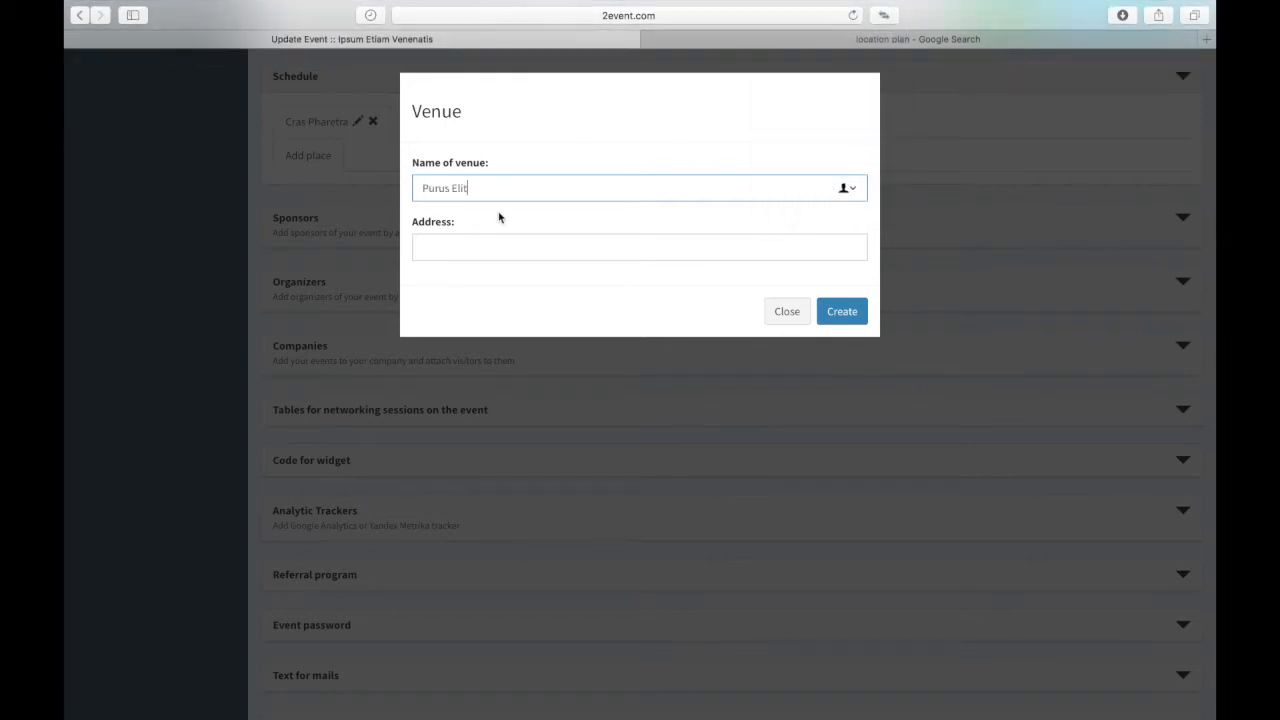
Step: Fill the venue address with two lorem-ipsum sentences and create the venue
click(464, 249)
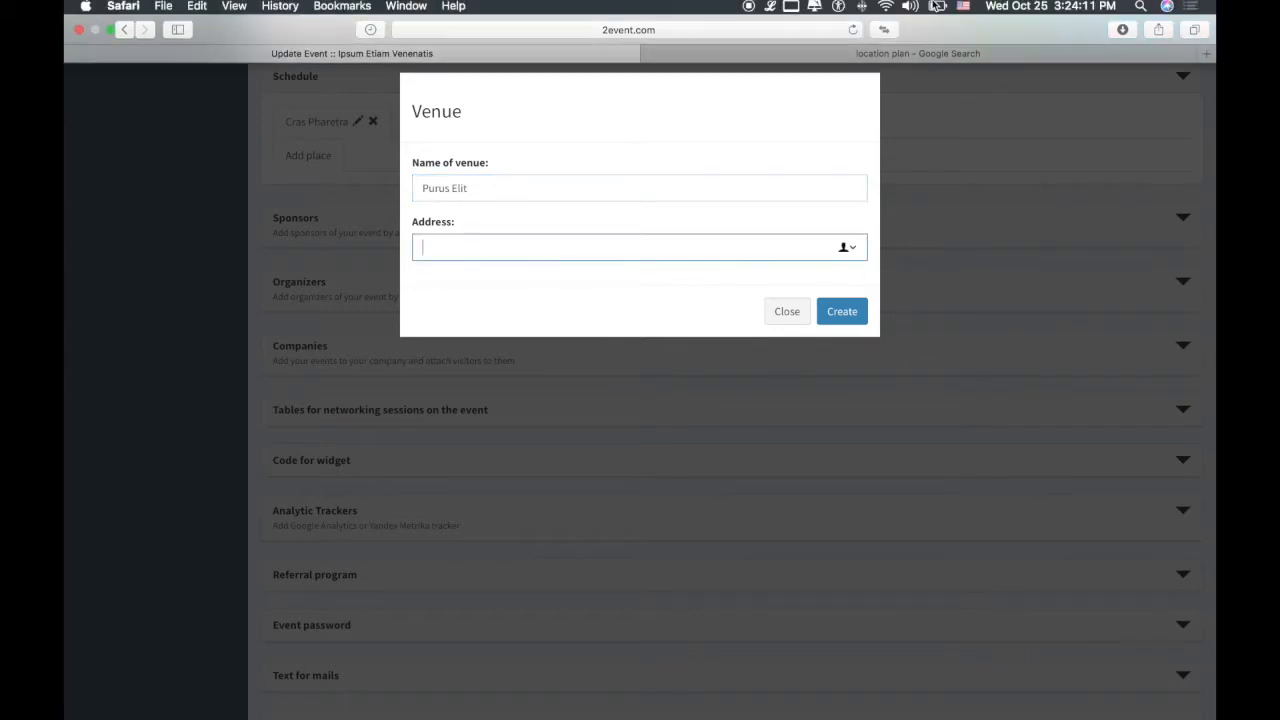
click(770, 9)
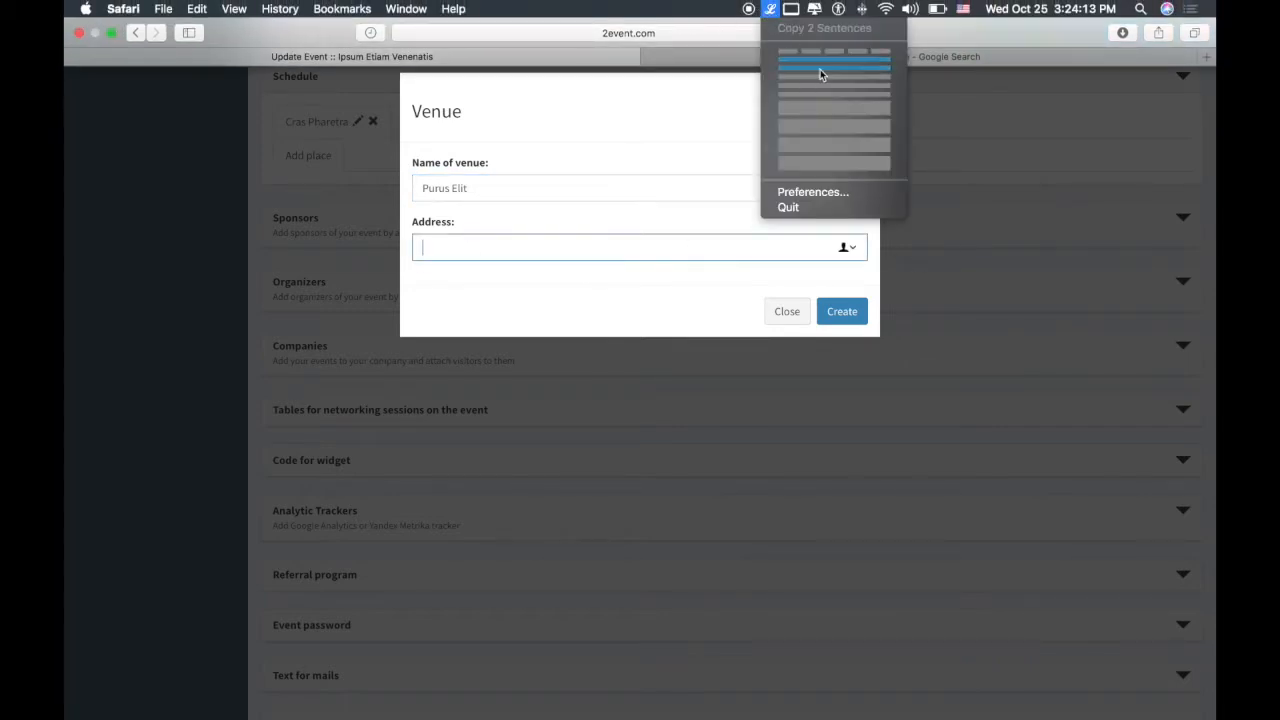
click(822, 68)
text(Aenean lacinia bibendum nulla sed consectetur. Morbi leo risus, porta ac consectetur ac, vestibulum at eros.)
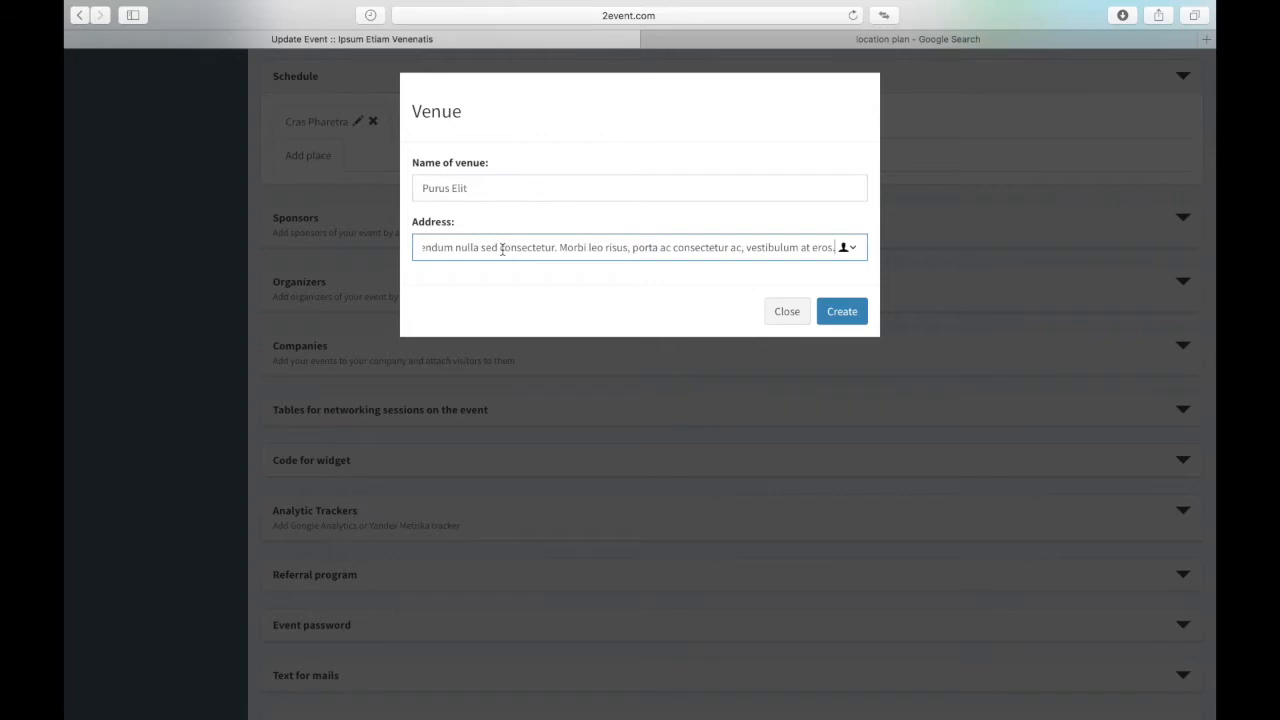
drag(584, 248, 271, 234)
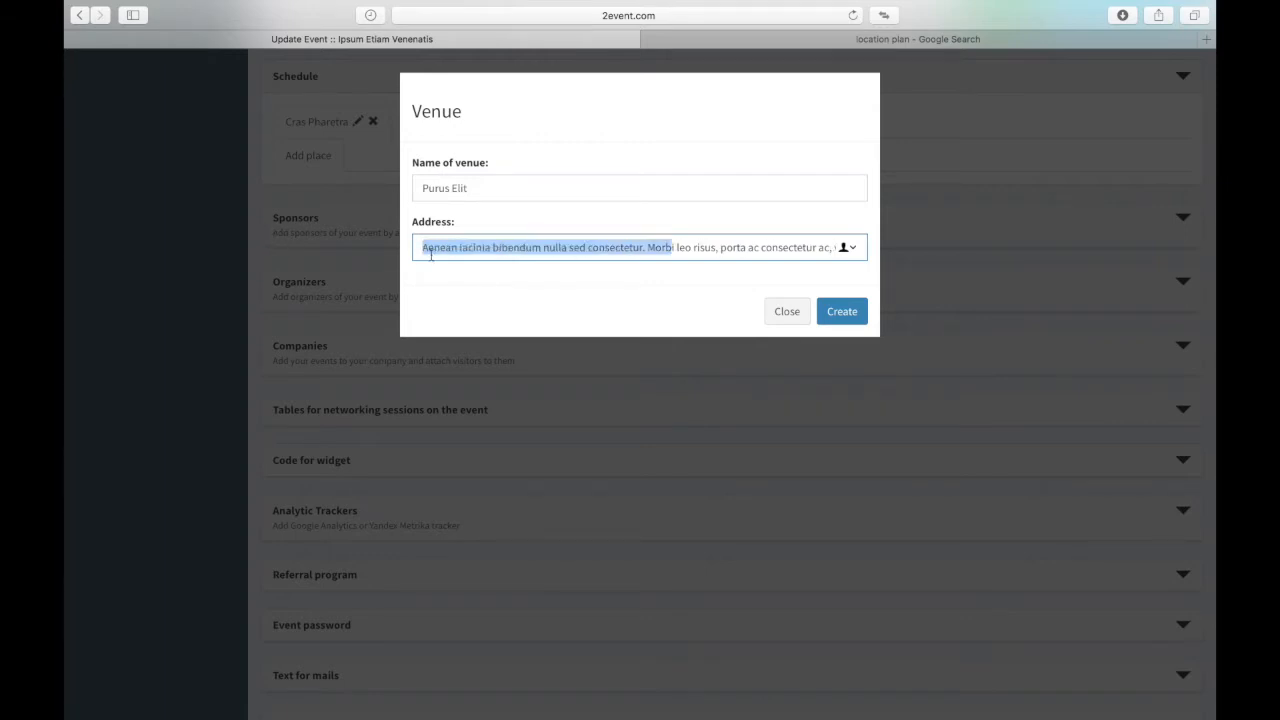
click(510, 246)
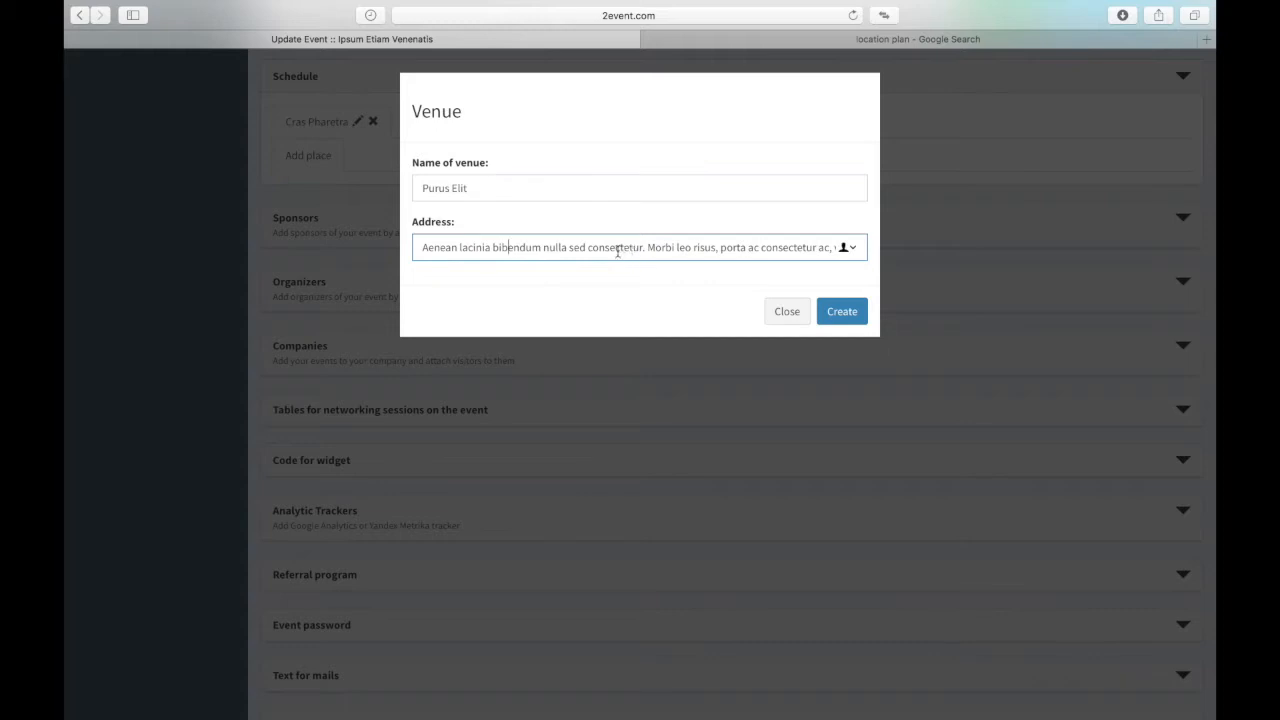
click(545, 251)
click(842, 311)
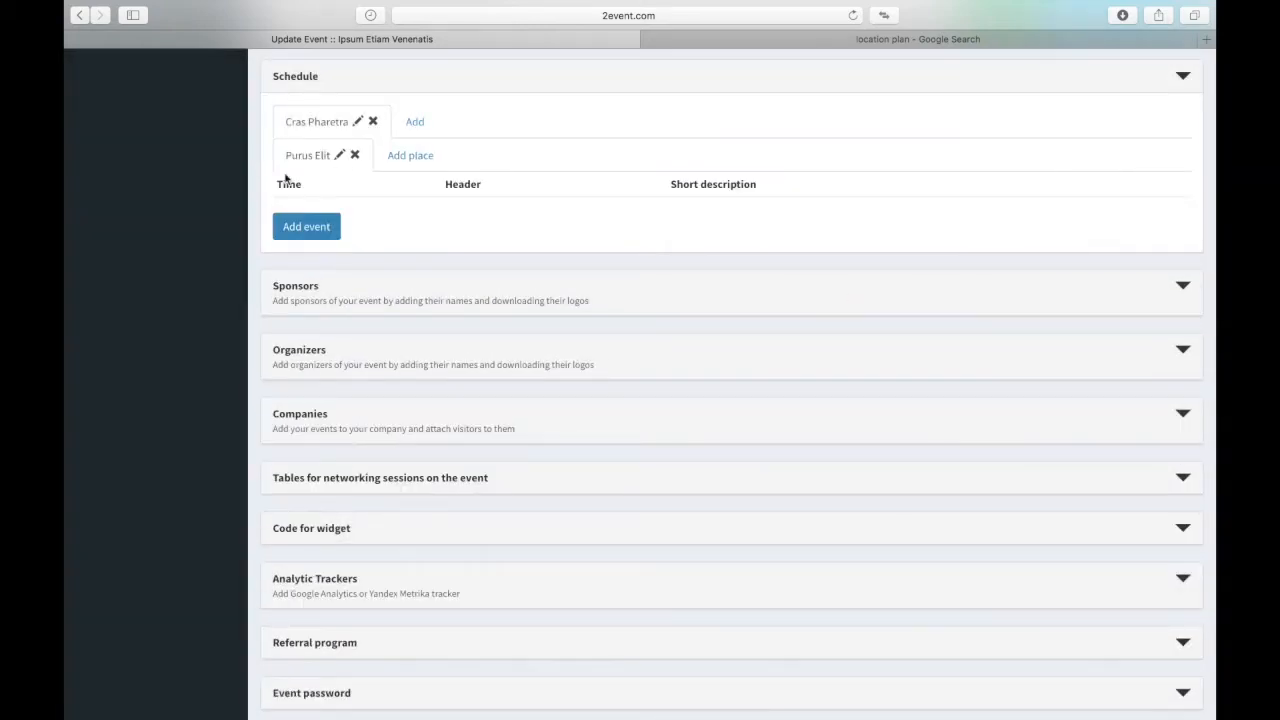
Step: Open a report form for Purus Elit, go through its fields, and close it unsaved
click(306, 229)
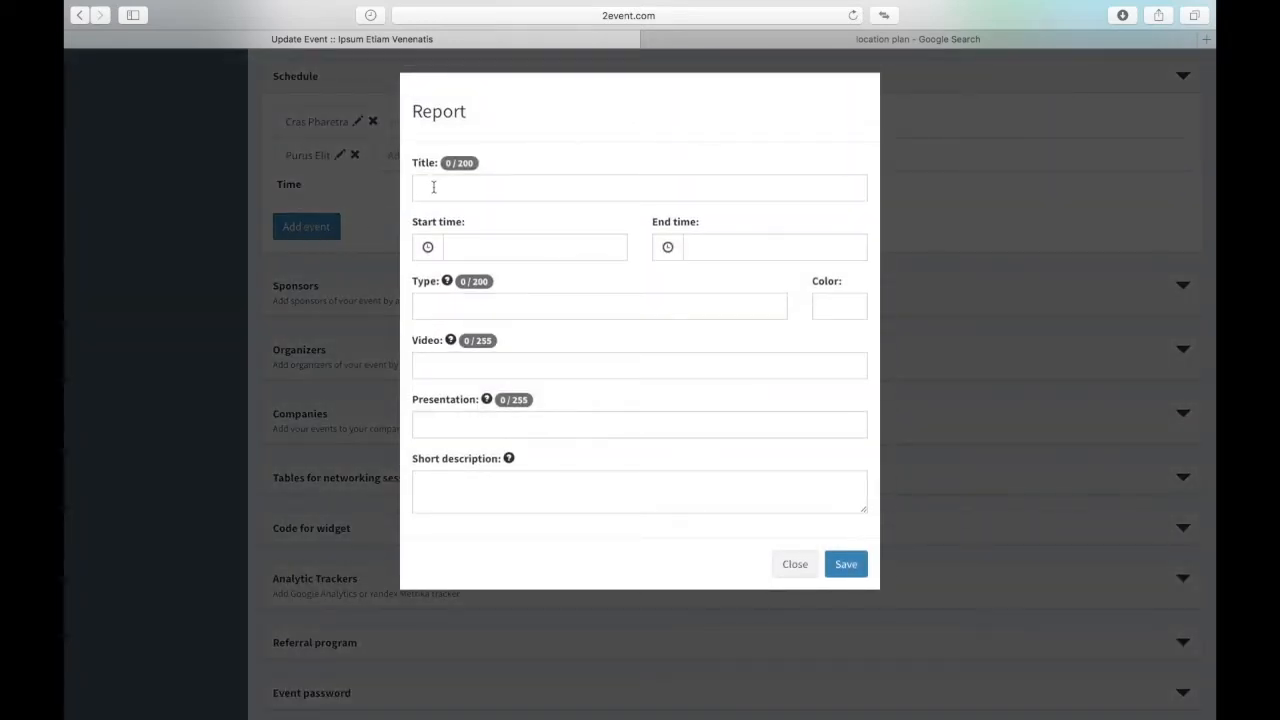
click(466, 191)
click(483, 254)
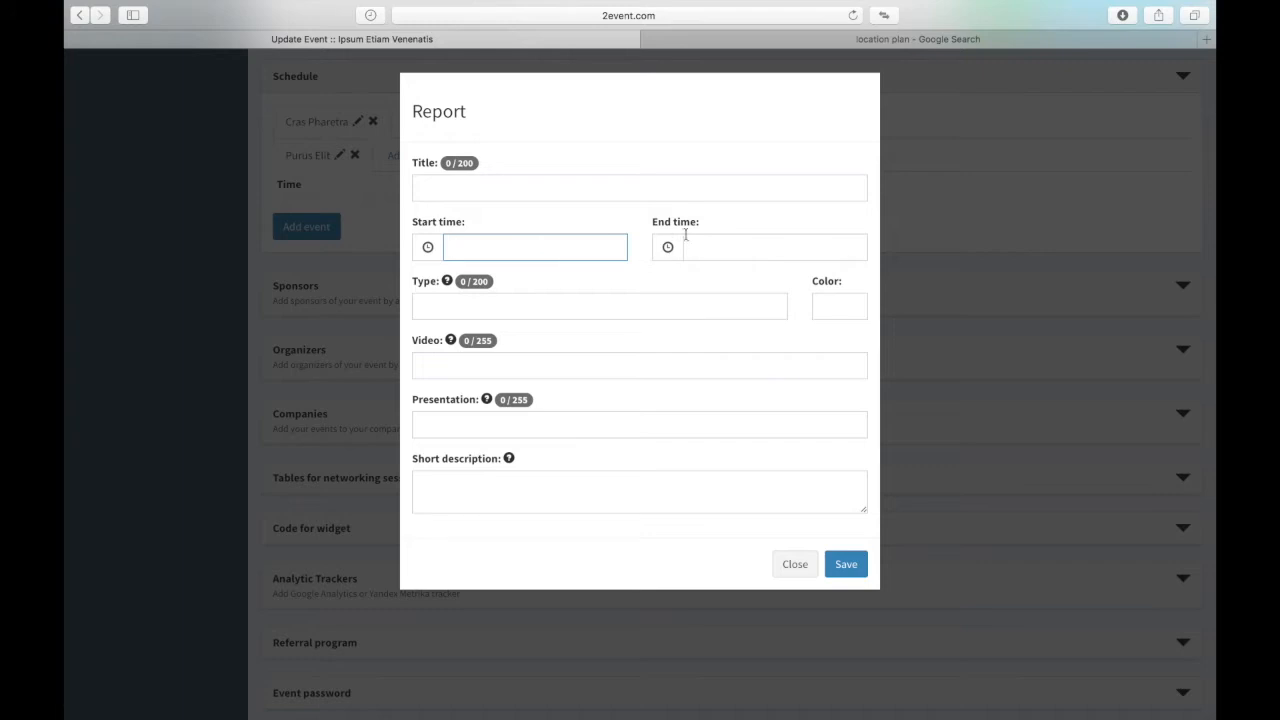
click(443, 309)
mouse_move(448, 288)
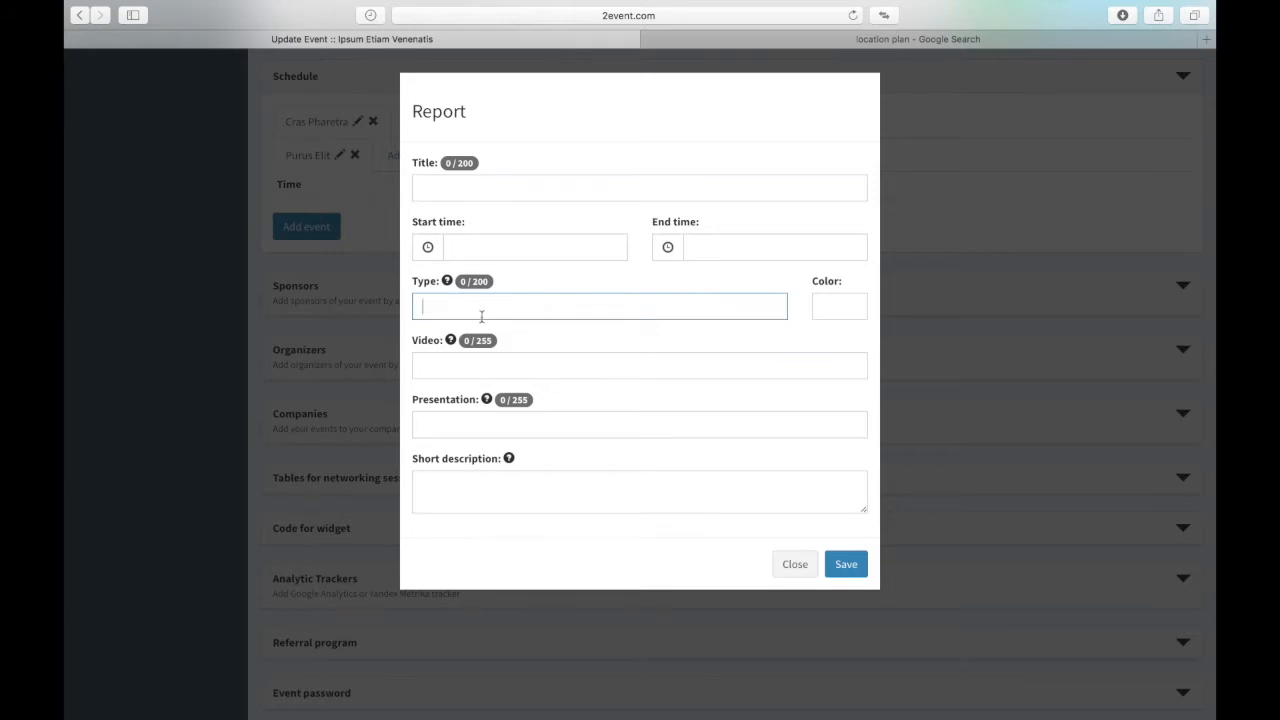
double_click(425, 284)
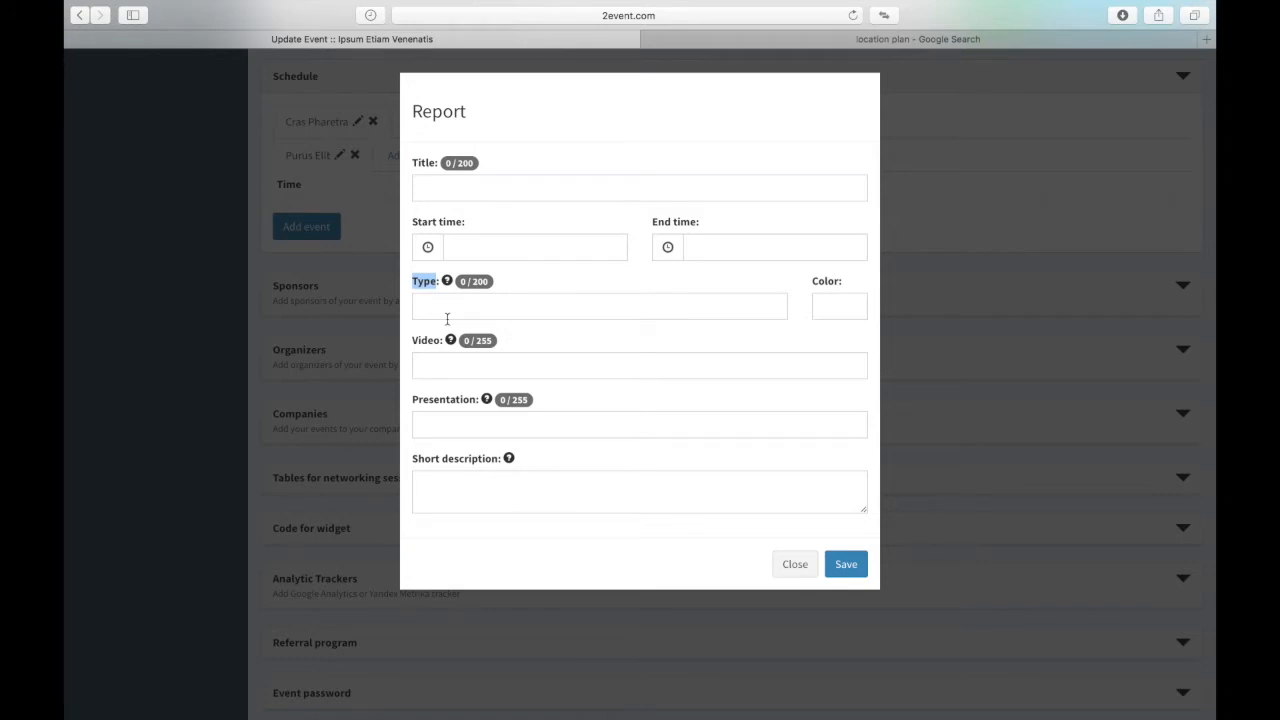
click(447, 370)
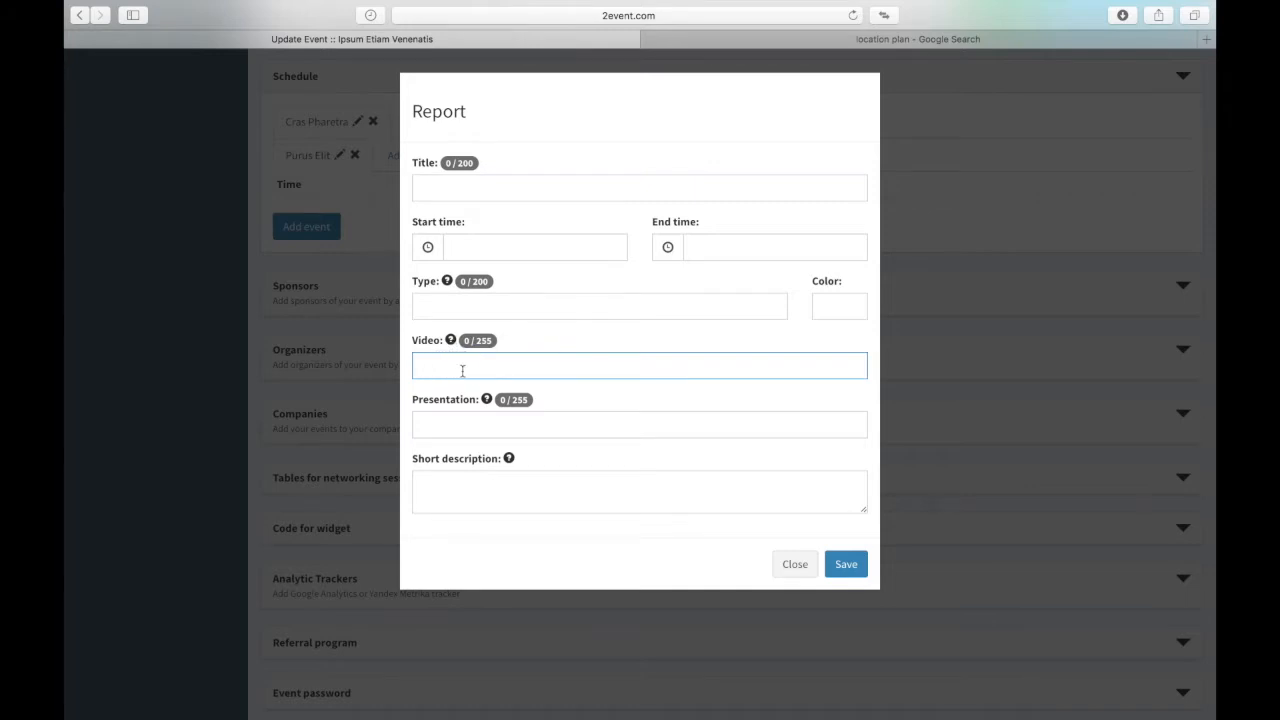
click(438, 431)
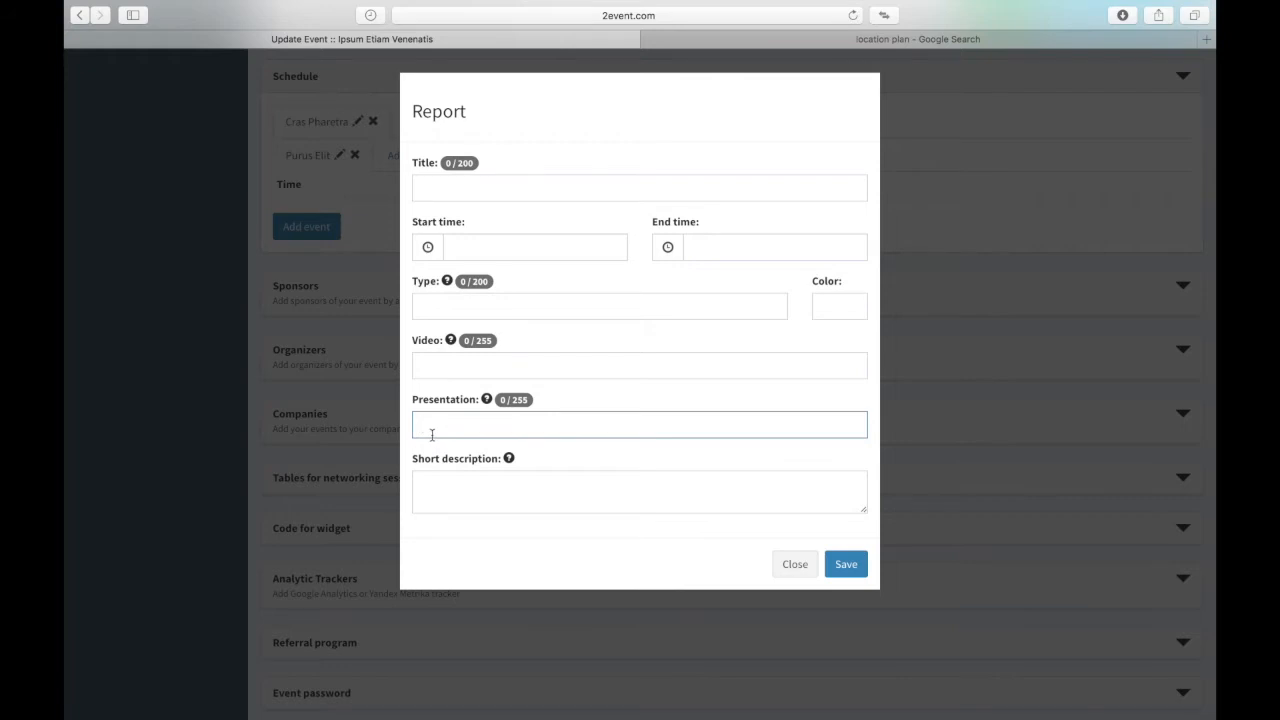
click(430, 483)
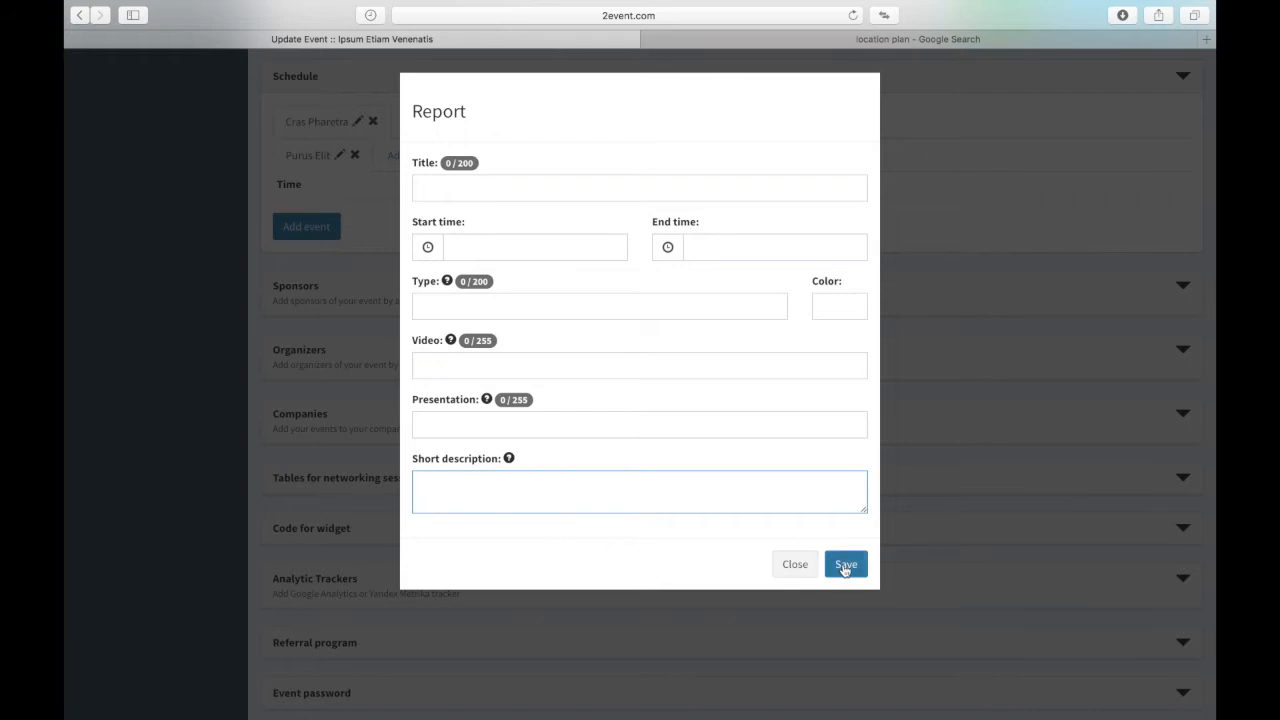
click(794, 564)
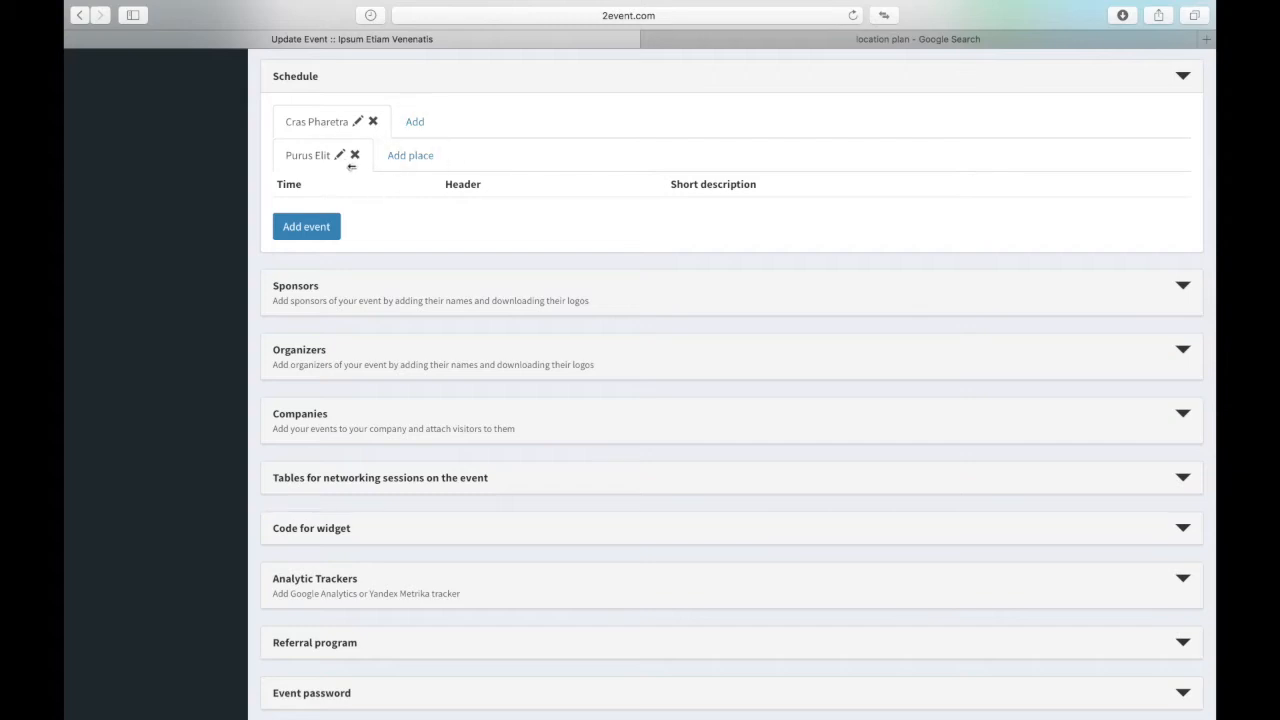
Step: Expand the Sponsors section and open the Add new sponsor form
scroll(347, 204, down, 4)
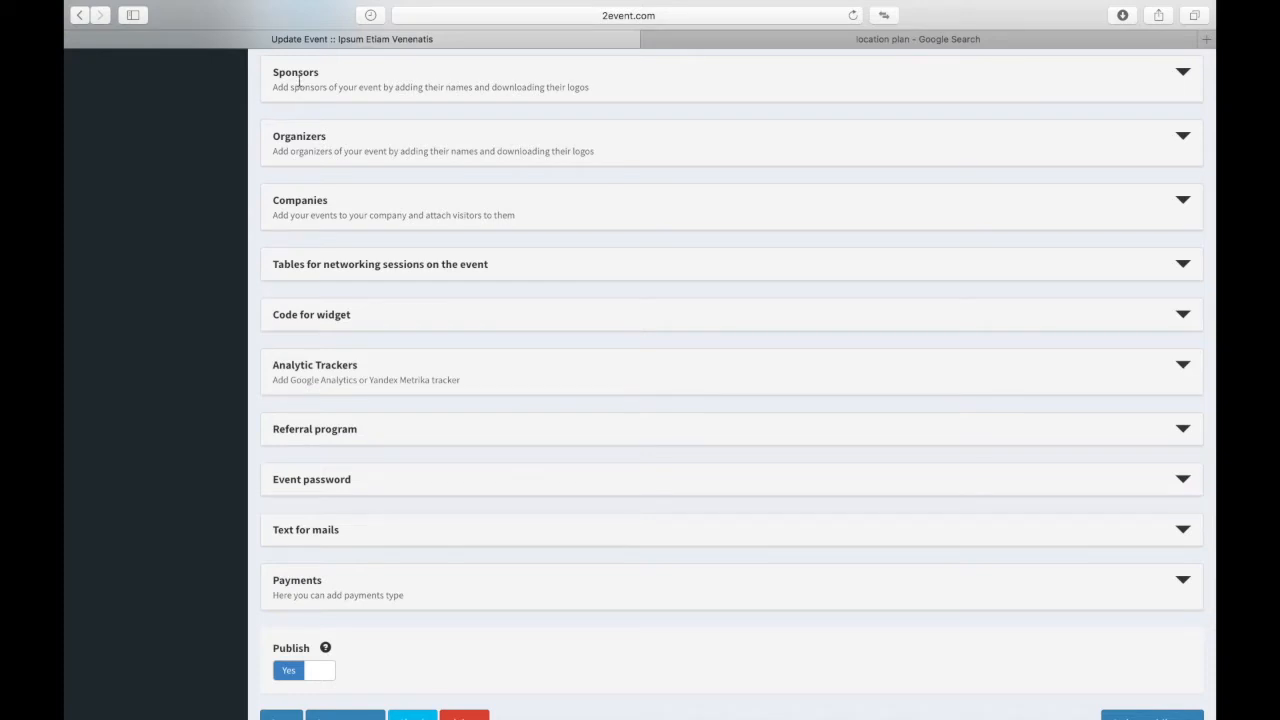
click(298, 82)
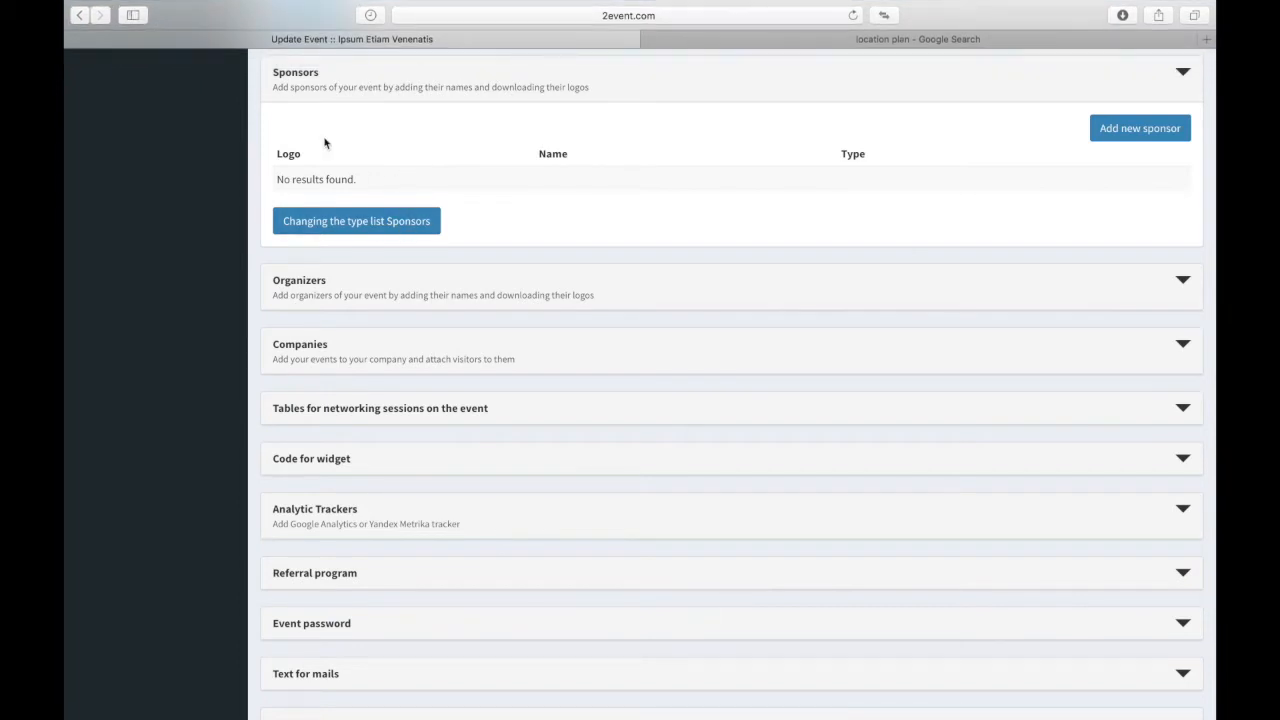
click(1105, 130)
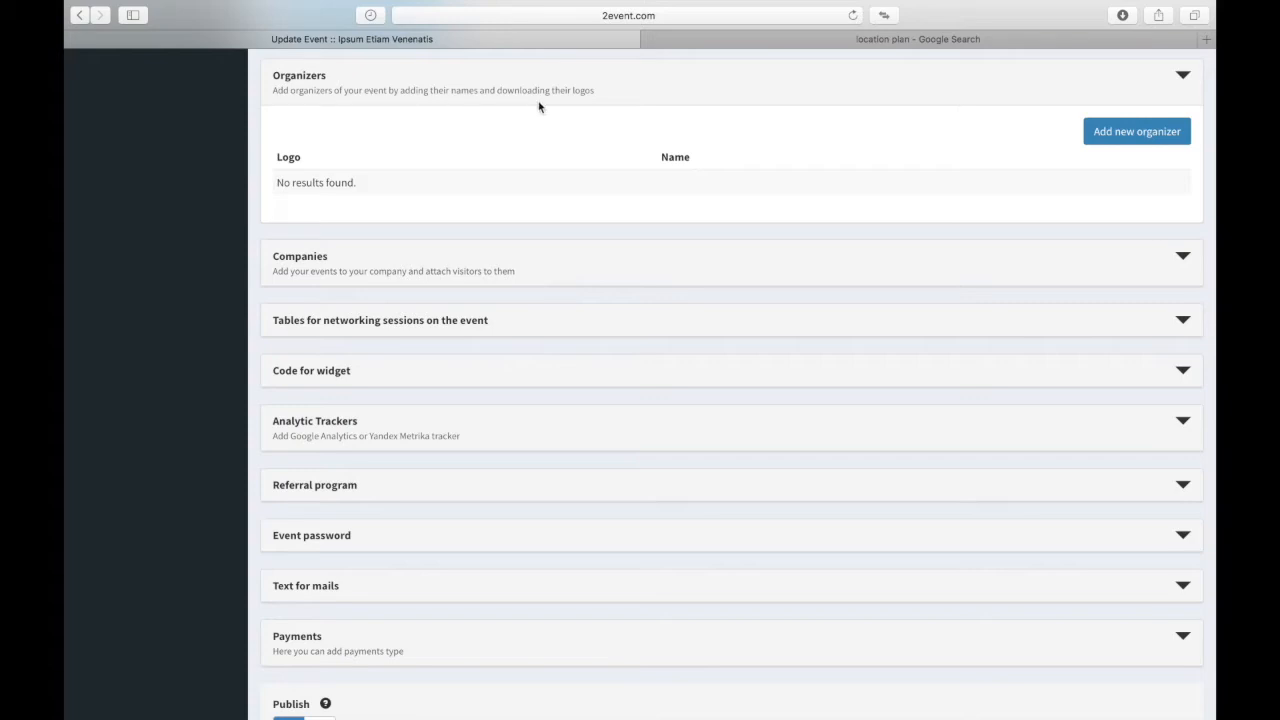
click(1099, 135)
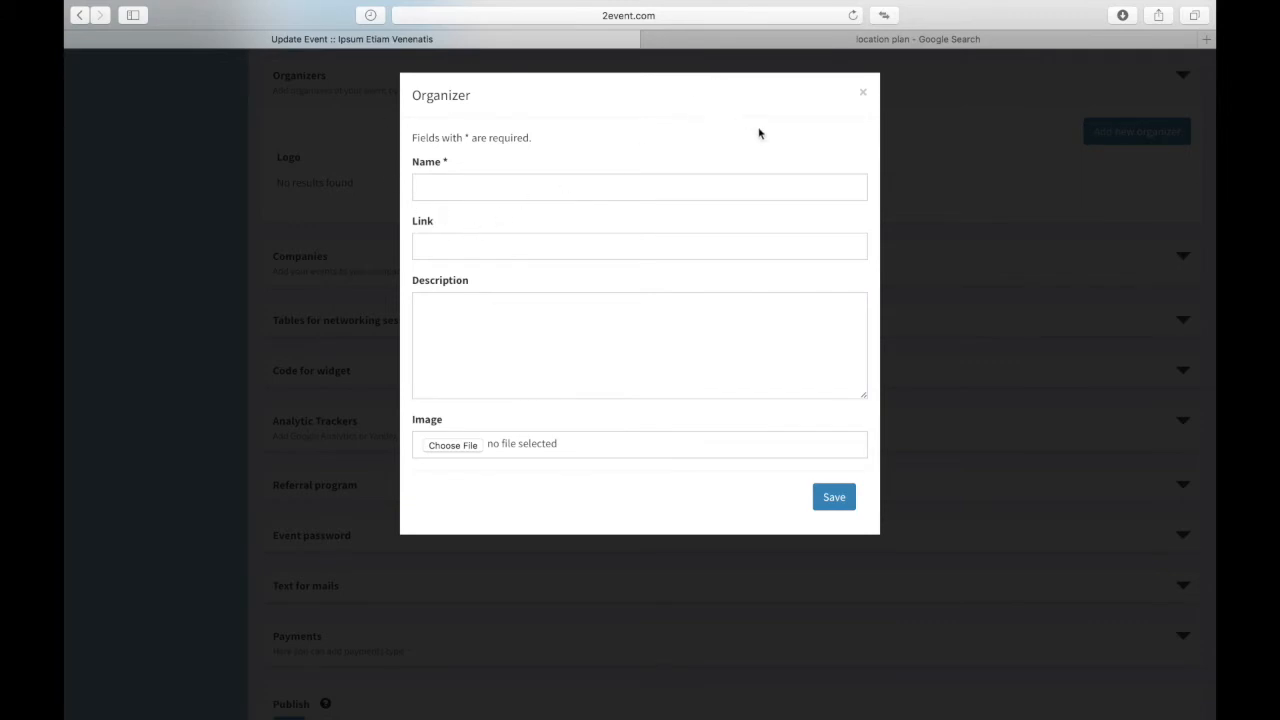
click(865, 94)
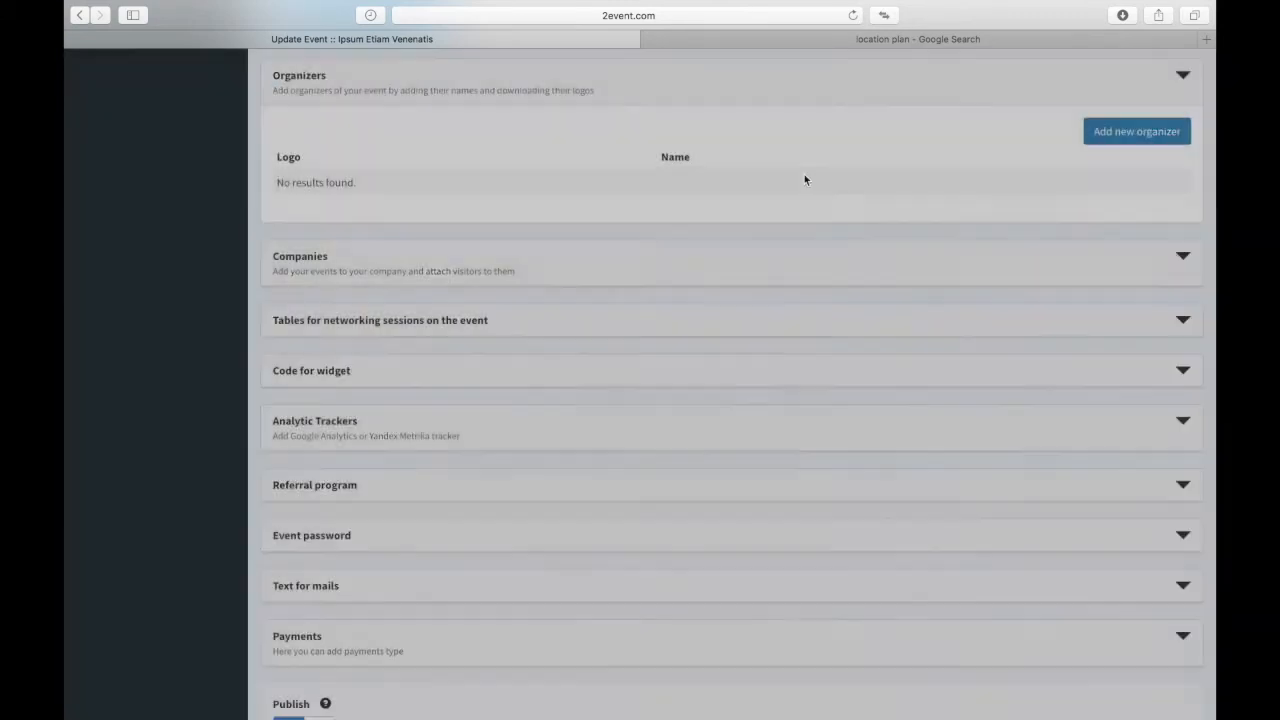
scroll(623, 394, down, 3)
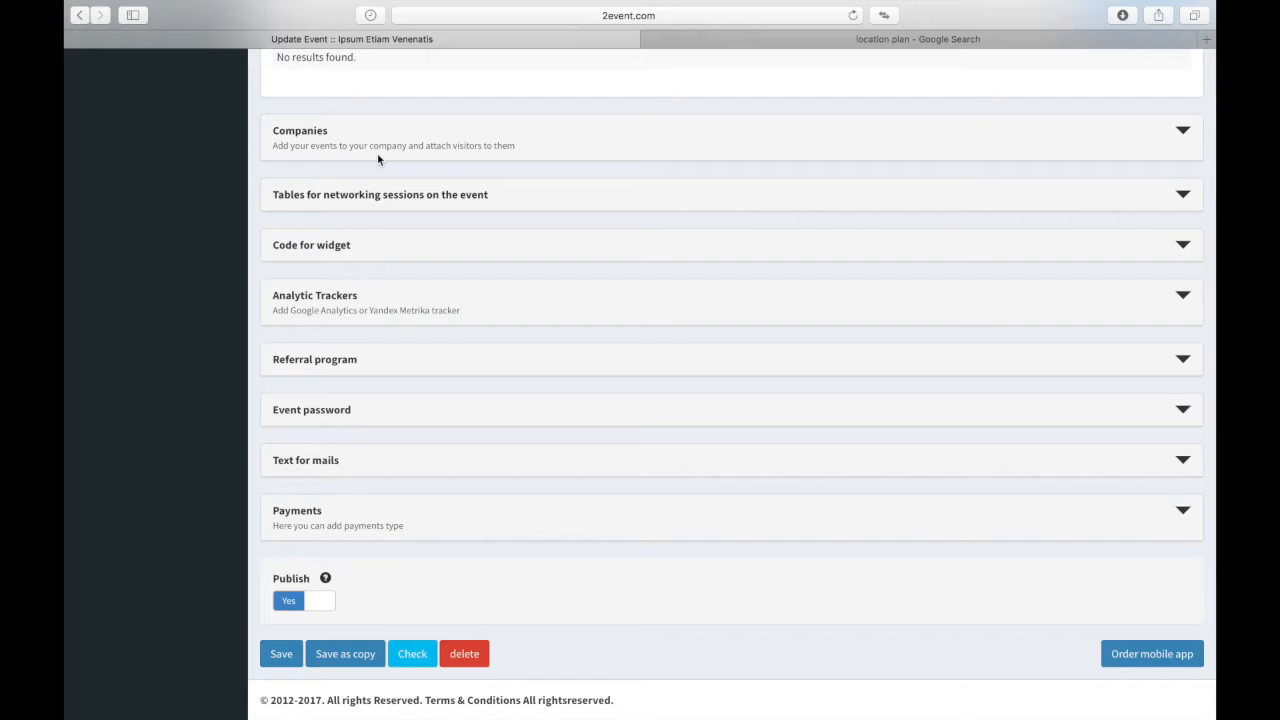
Step: Expand Companies, start company 'ewrgwegwerg', and go through its name, description and email fields
click(345, 137)
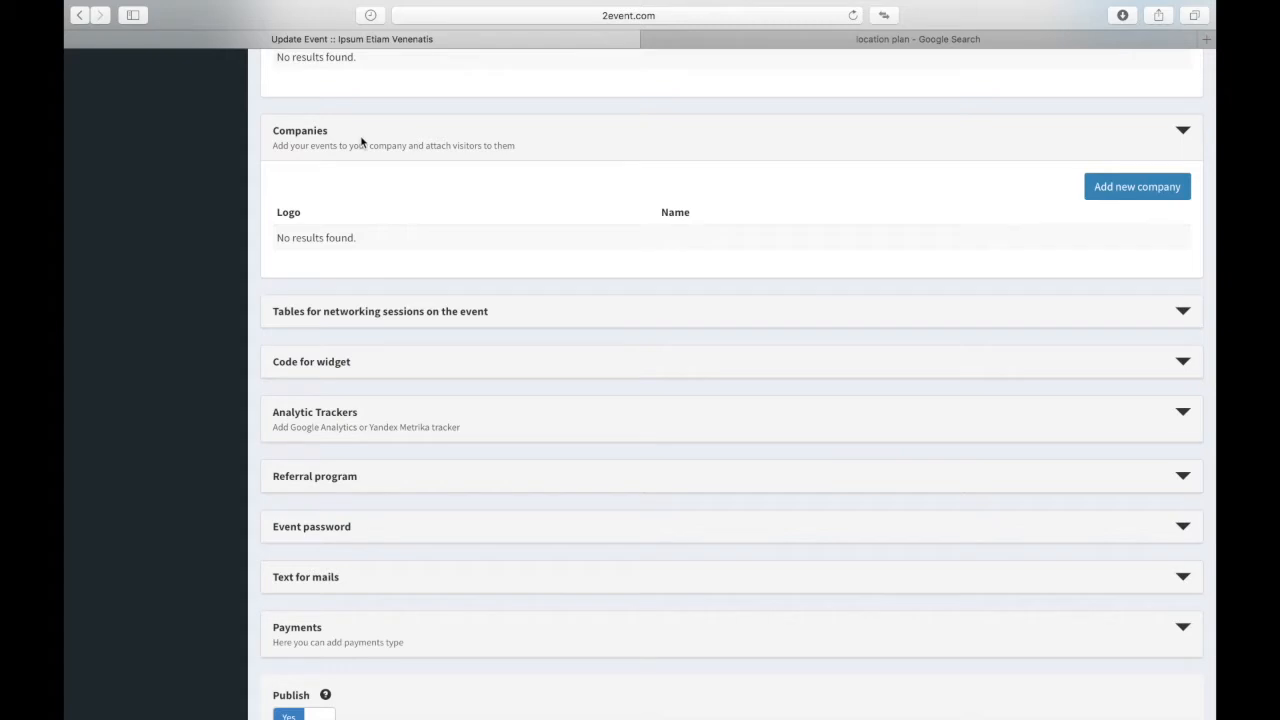
click(1110, 205)
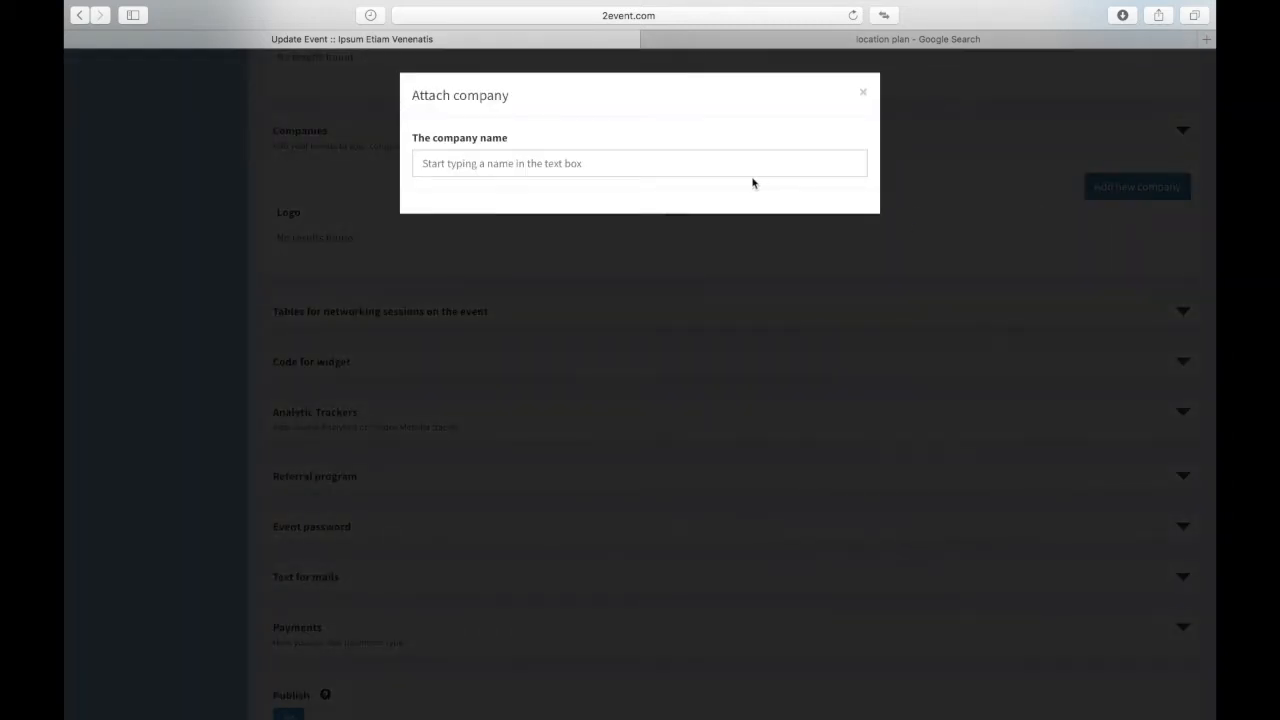
click(494, 166)
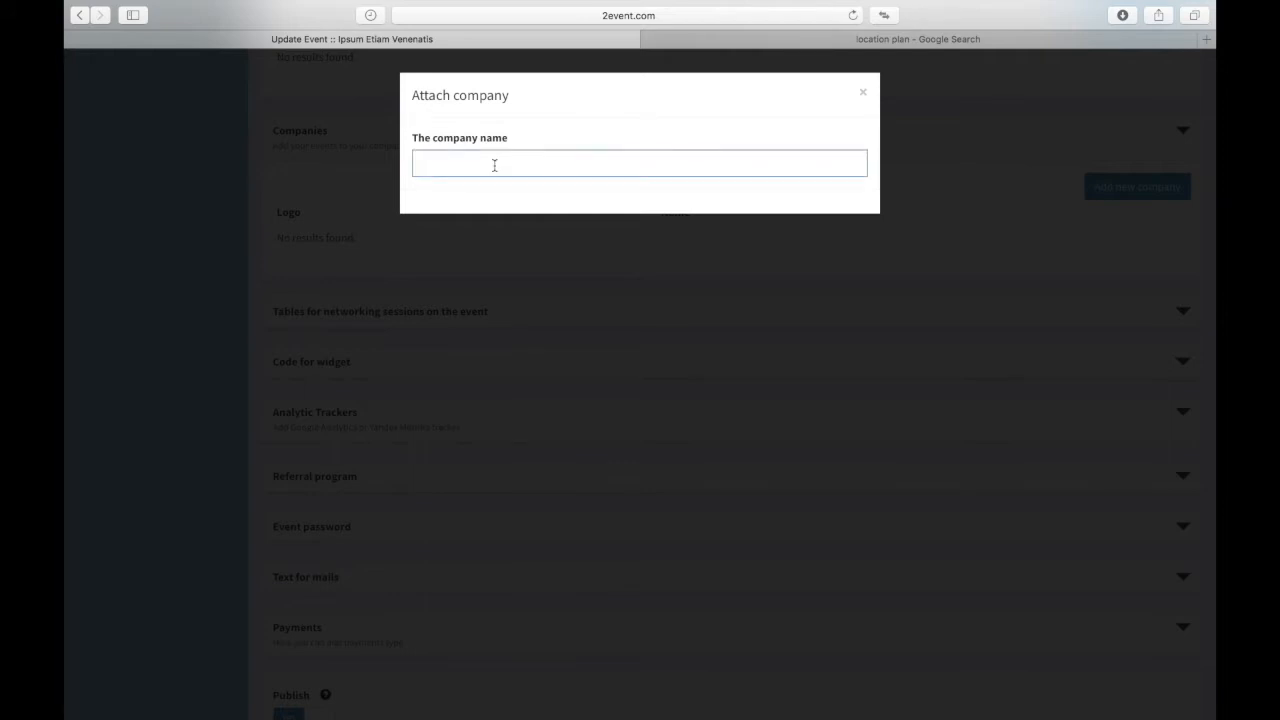
text(ewrgwegwerg)
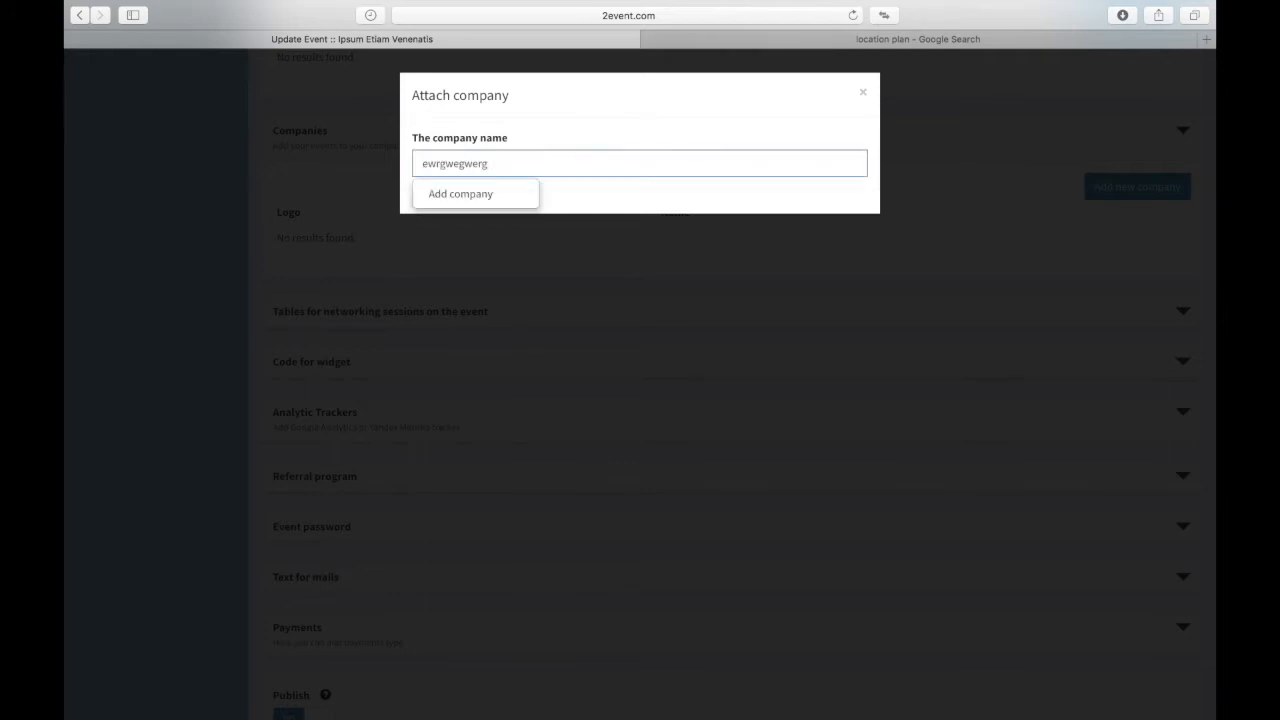
click(512, 197)
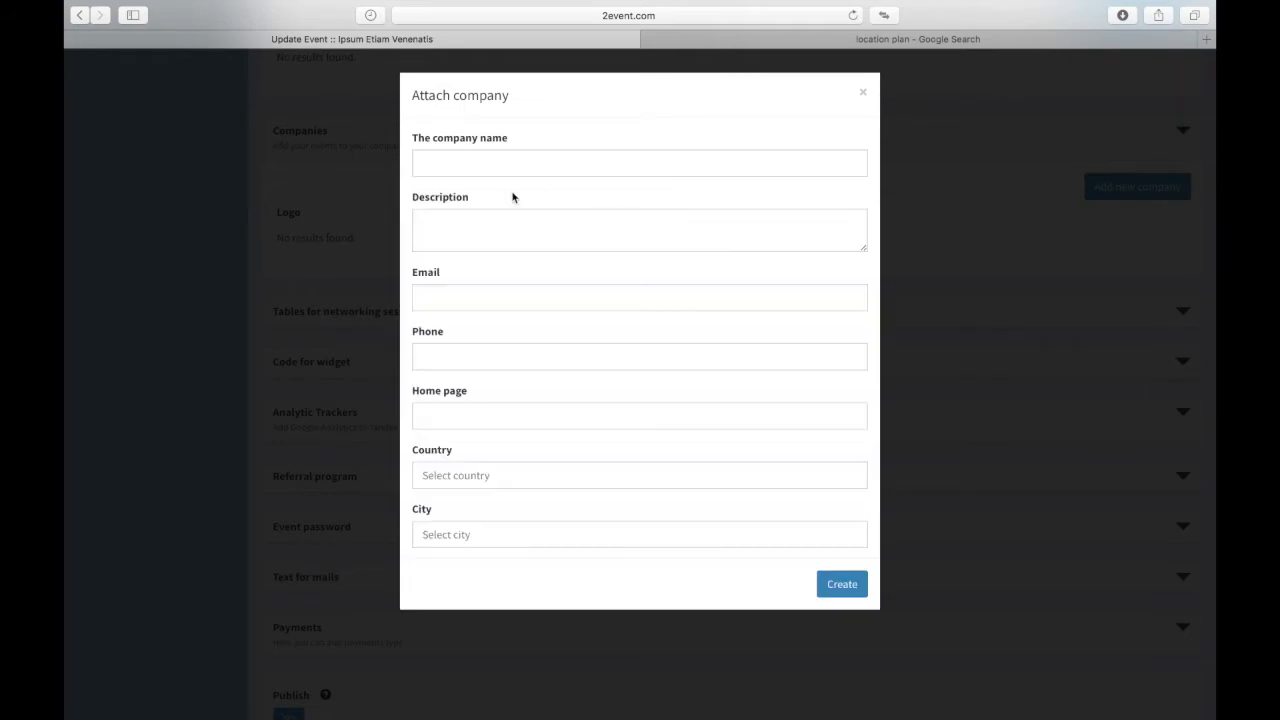
click(435, 165)
click(452, 231)
click(442, 294)
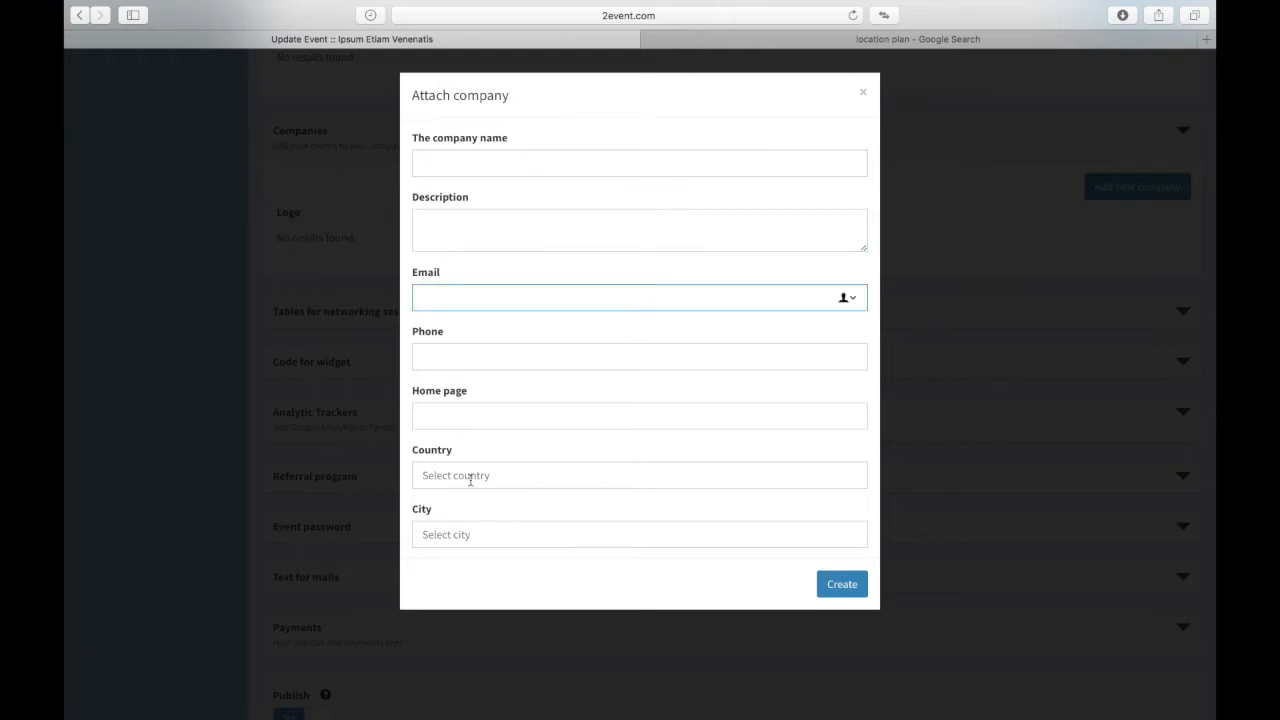
drag(536, 523, 657, 400)
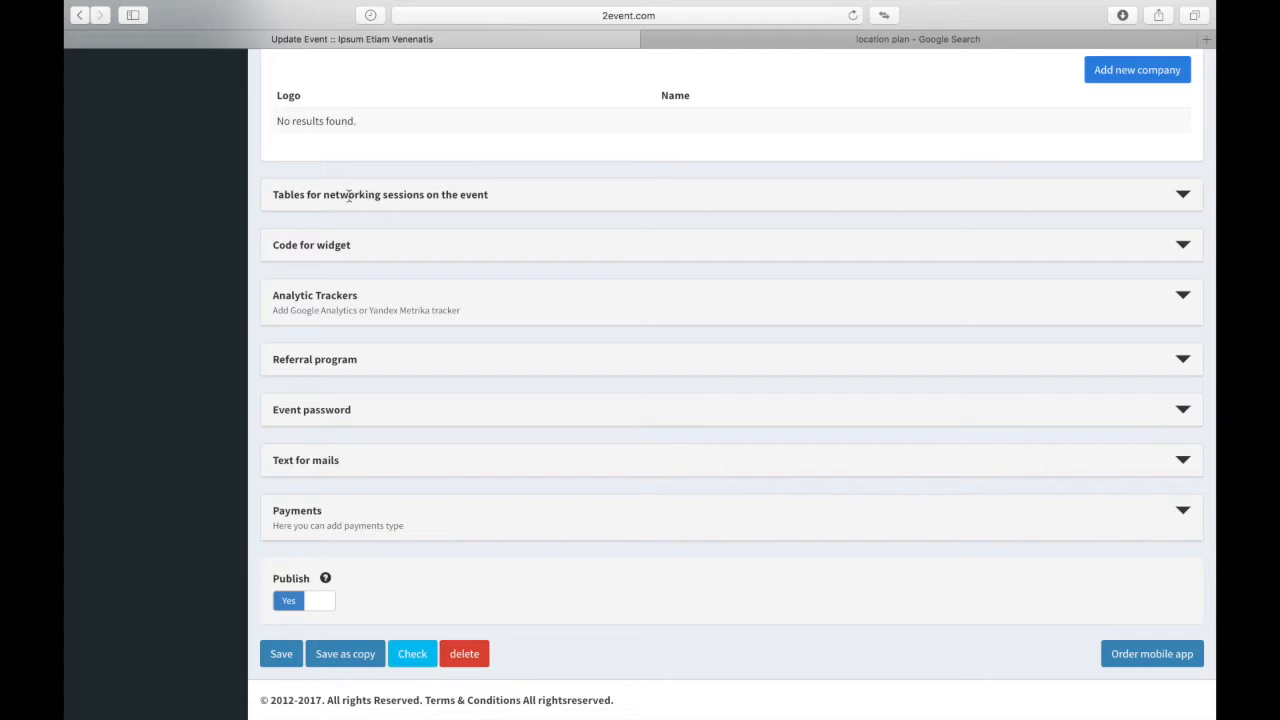
Step: Expand the 'Tables for networking sessions on the event' section to reveal its setup form
click(349, 195)
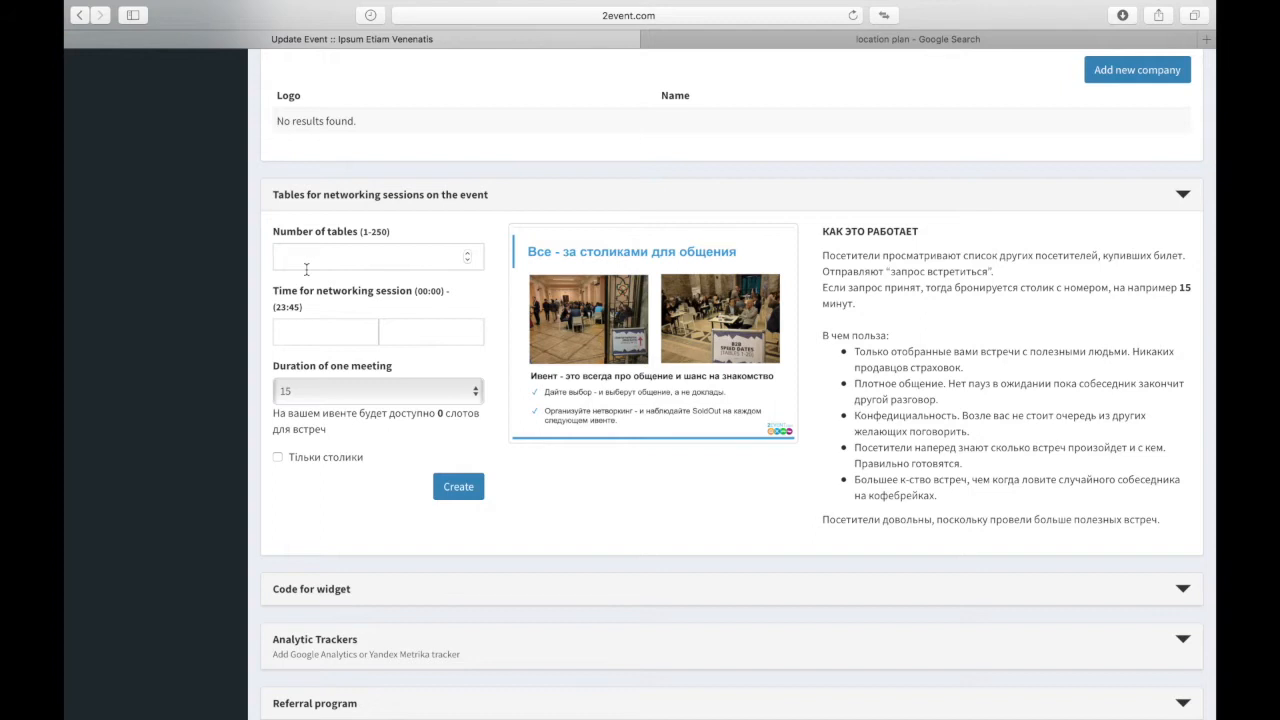
Step: Review the meeting duration choices and keep meetings at 15 minutes
click(306, 390)
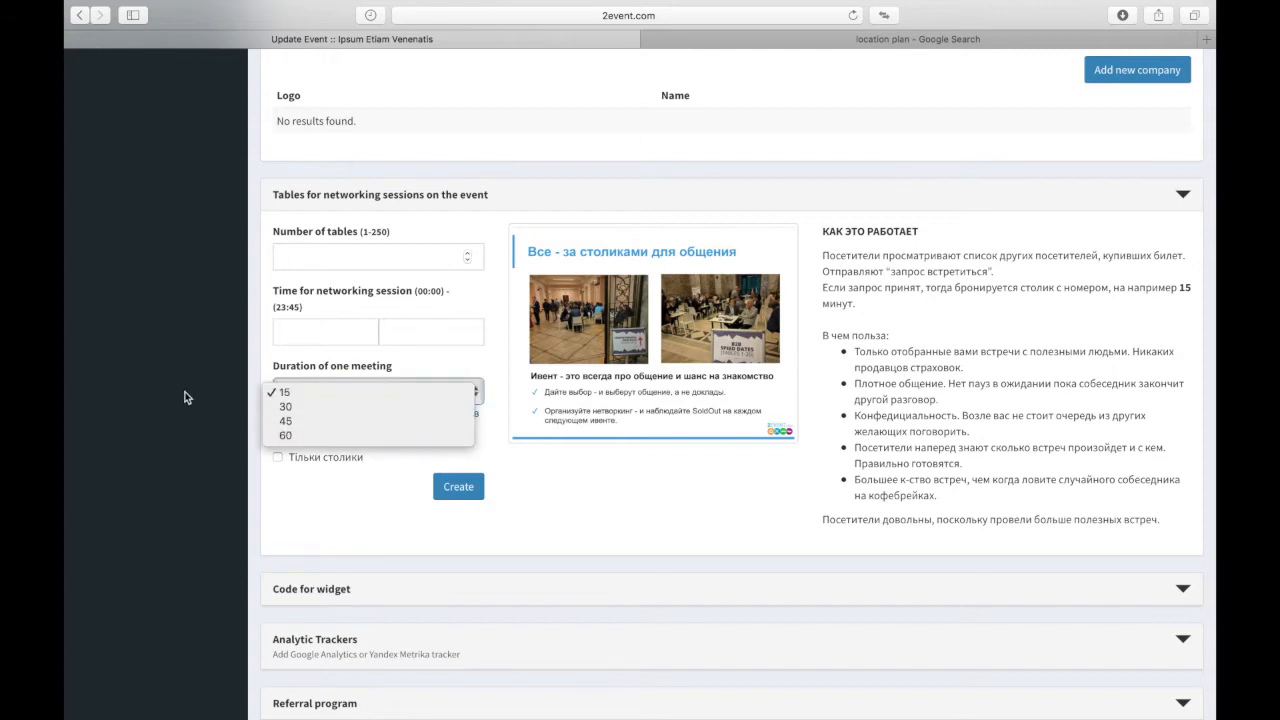
click(185, 395)
click(338, 400)
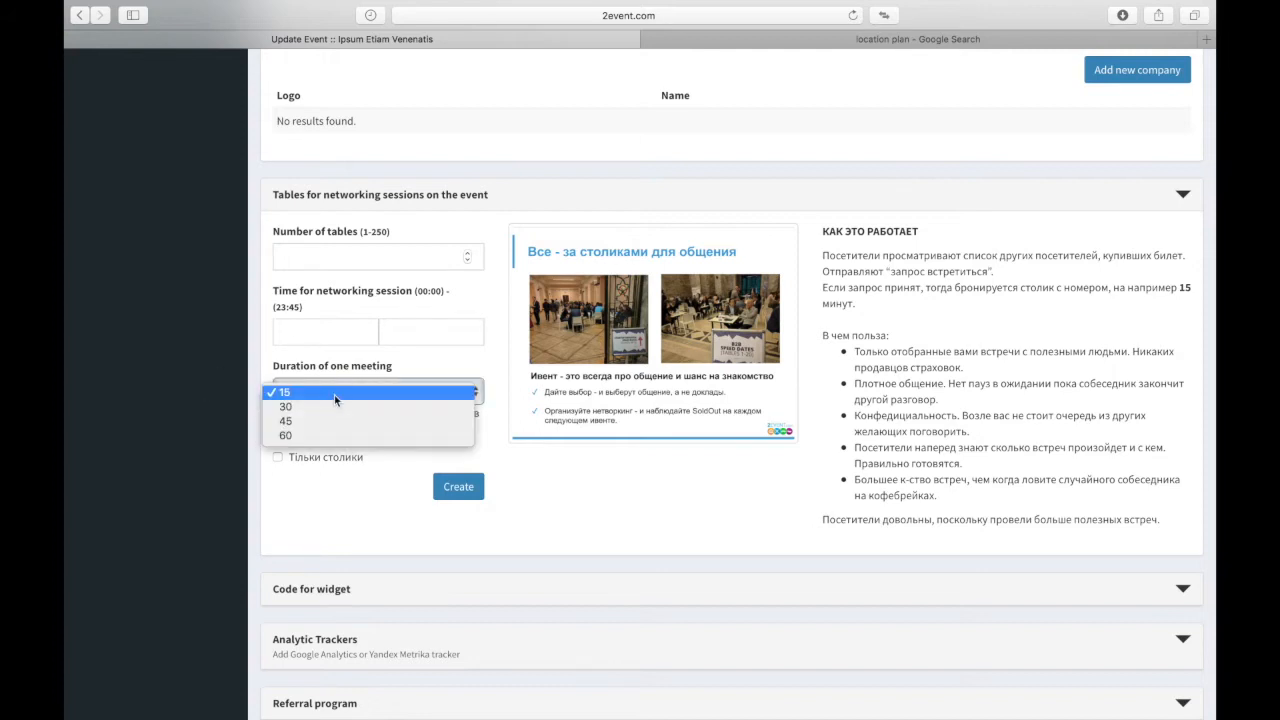
click(363, 522)
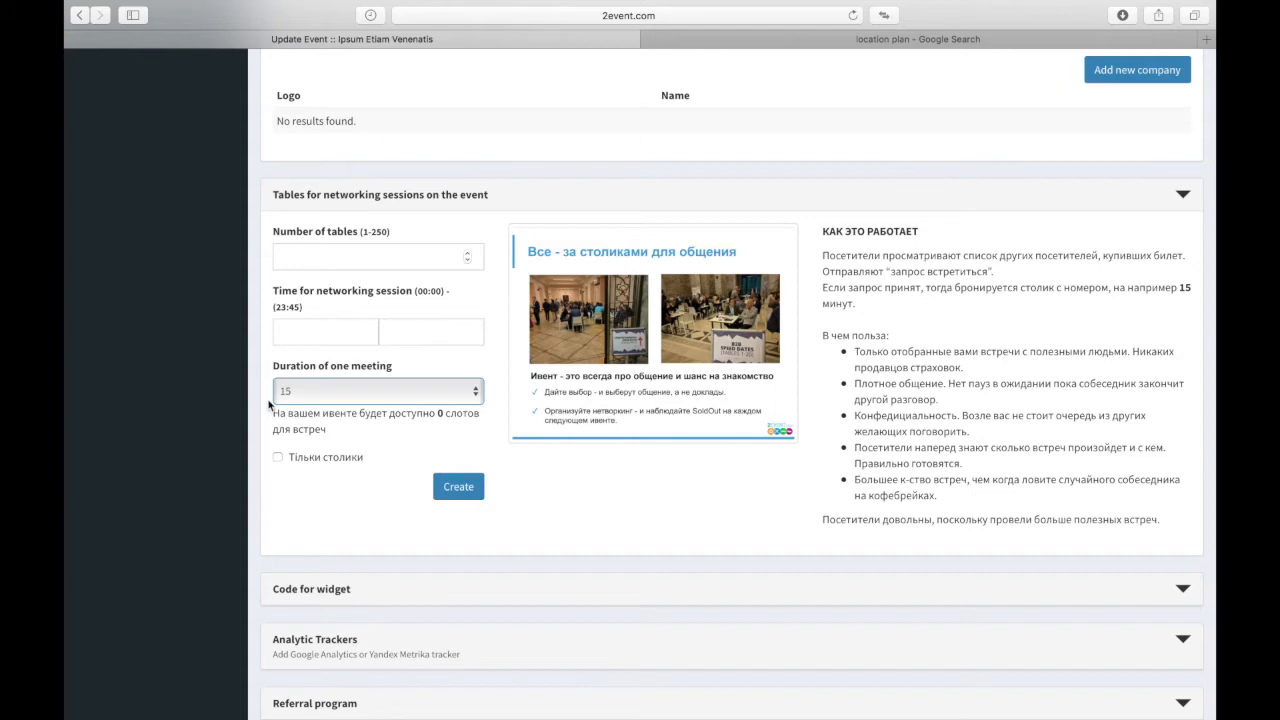
Step: Raise the number of networking tables to 11
click(314, 255)
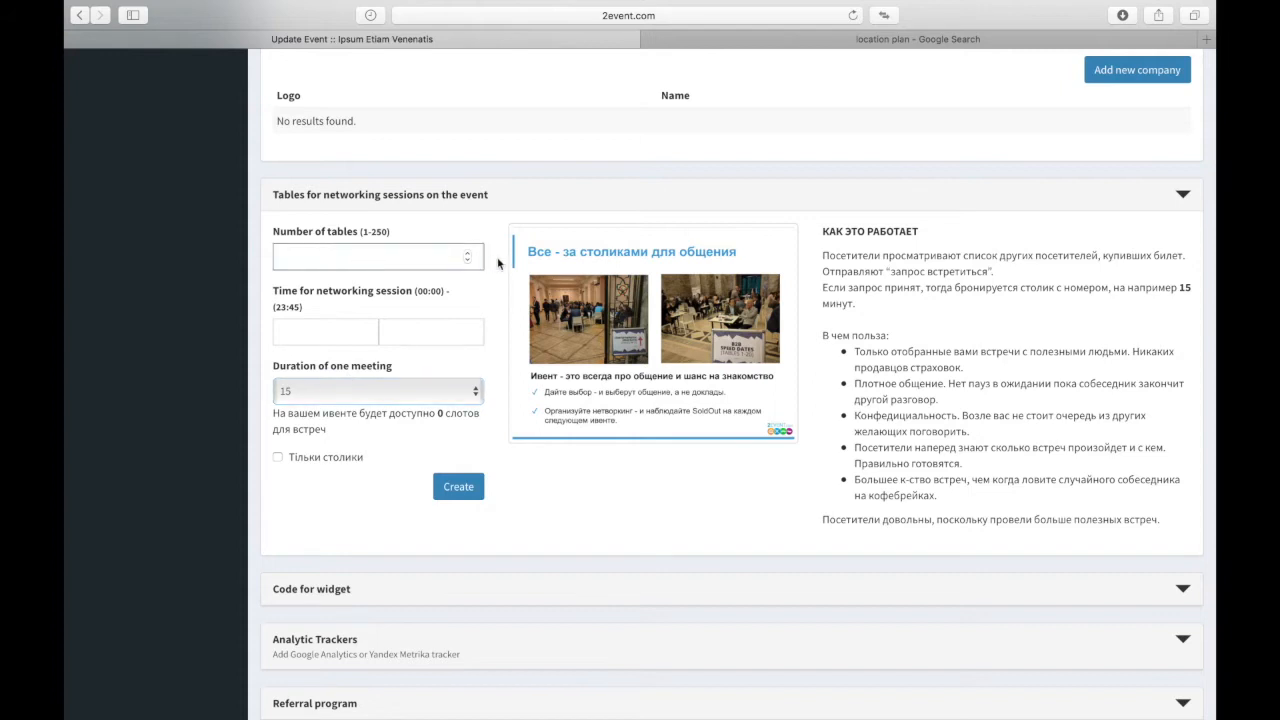
click(467, 254)
click(469, 254)
click(469, 254)
click(469, 254)
click(469, 254)
click(469, 254)
click(469, 254)
click(469, 254)
click(469, 254)
click(469, 254)
click(469, 254)
Step: Set the networking session to run from 18:00 to 20:00
click(347, 335)
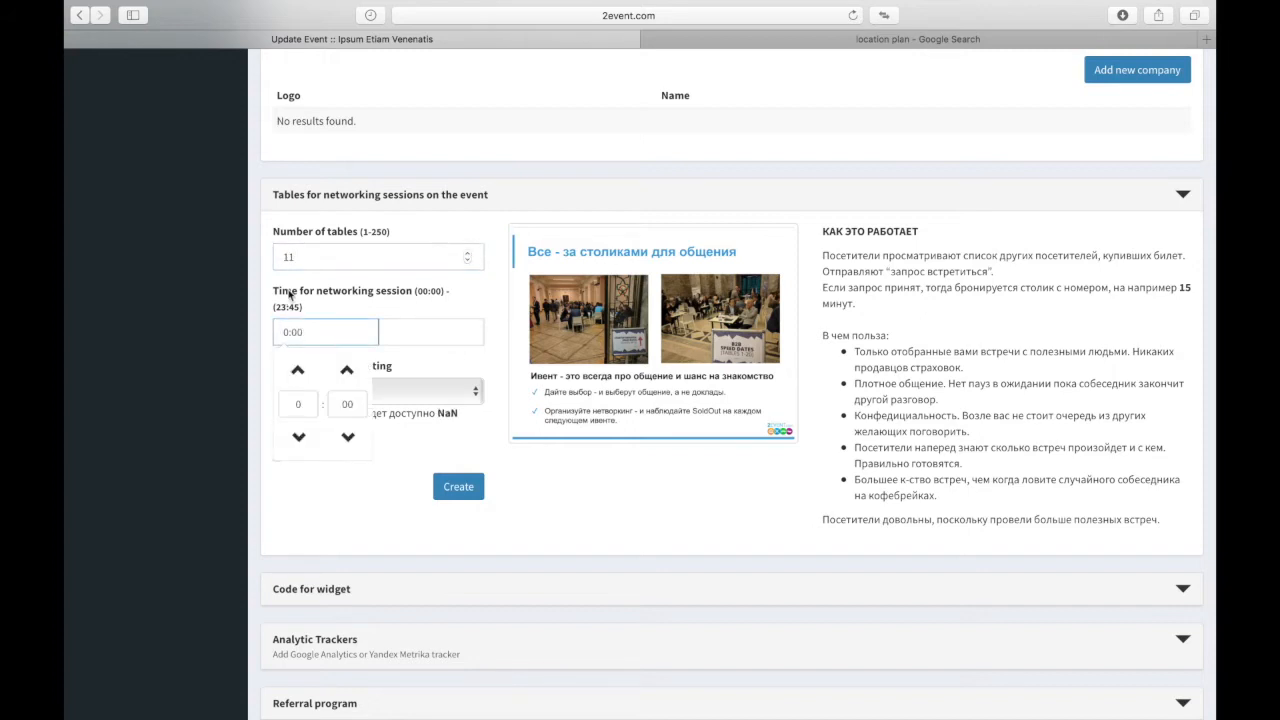
click(298, 404)
text(18)
click(440, 332)
drag(419, 340, 388, 333)
click(389, 397)
text(20)
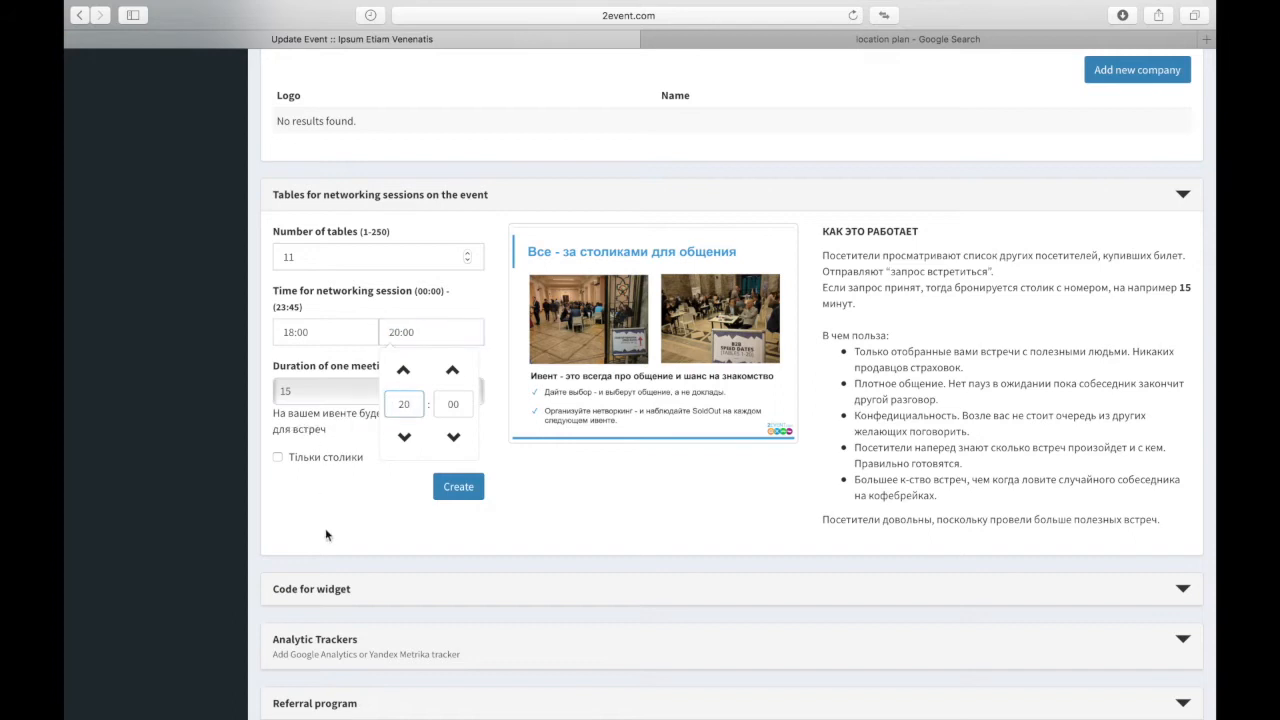
click(323, 558)
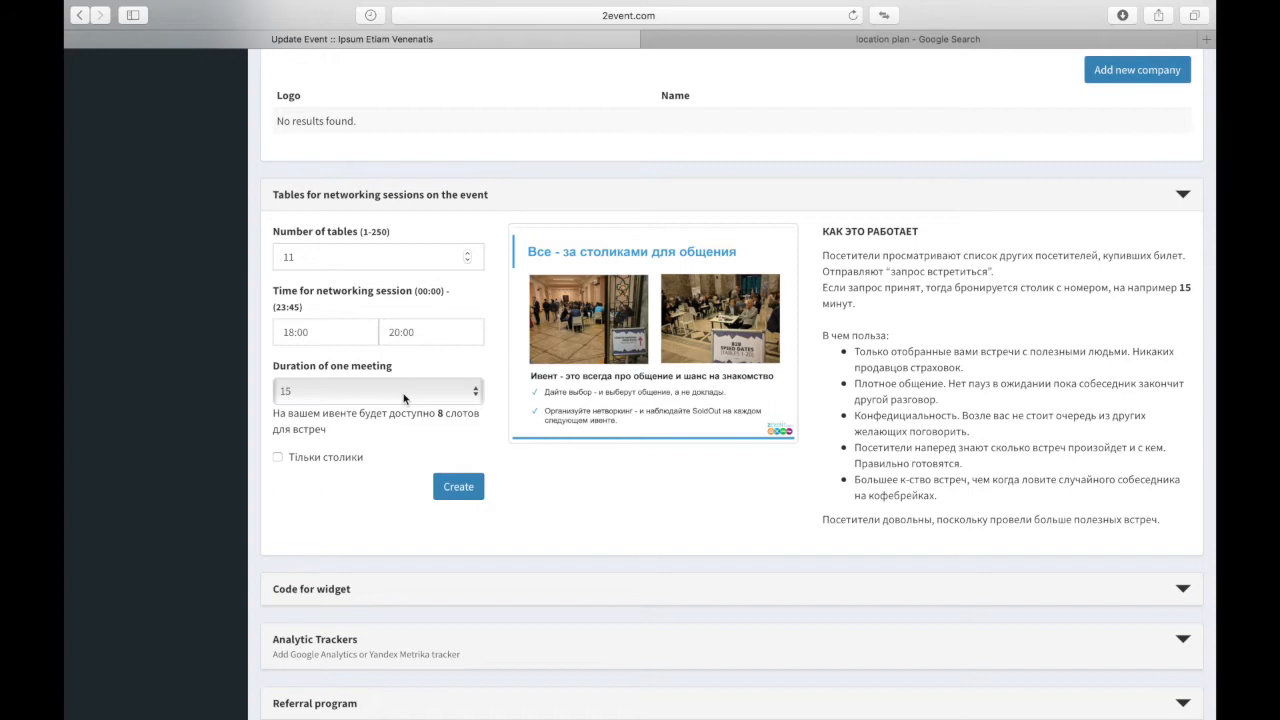
Step: Generate the ticket-widget embed code with the widget title shown, and select all of it
scroll(404, 398, down, 5)
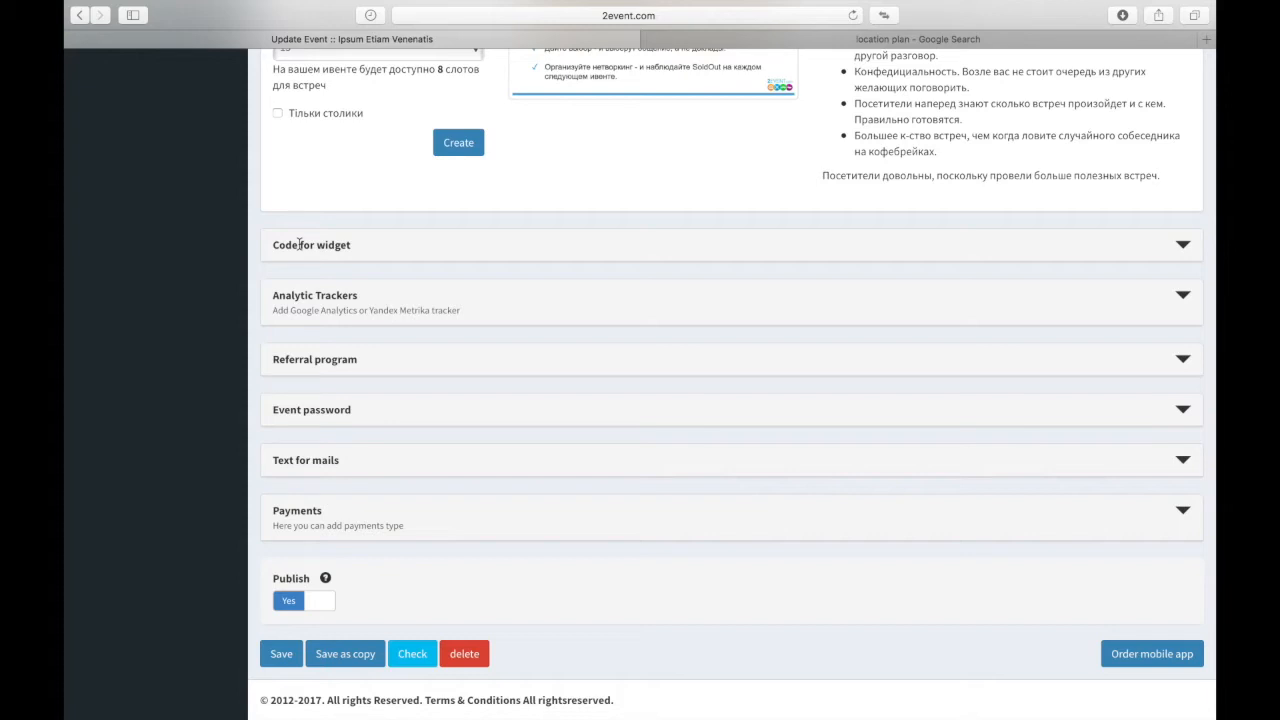
click(298, 244)
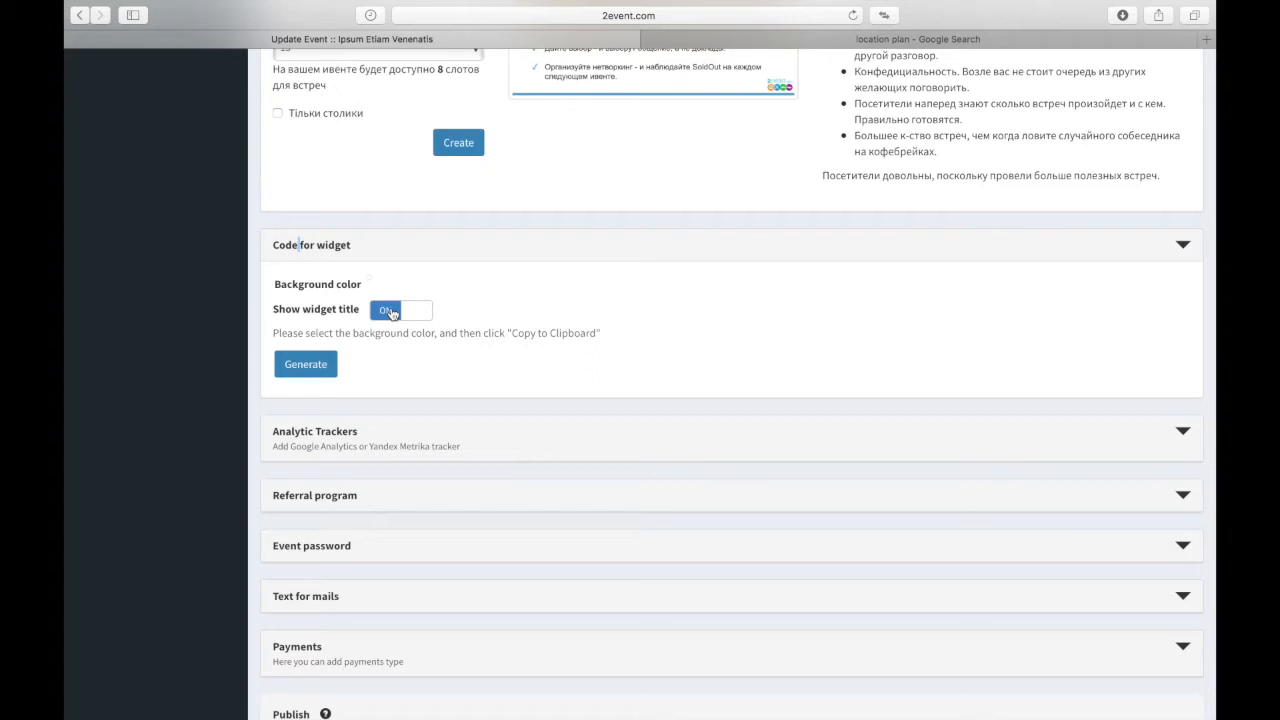
click(391, 312)
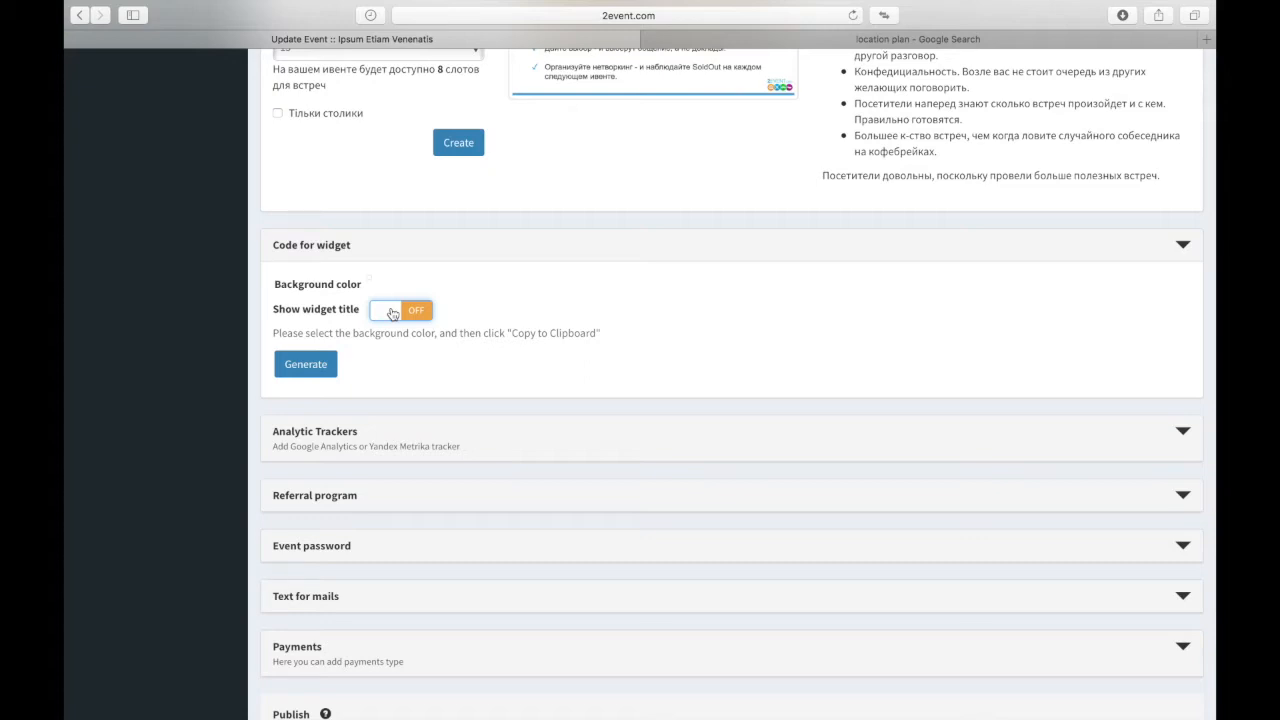
click(391, 312)
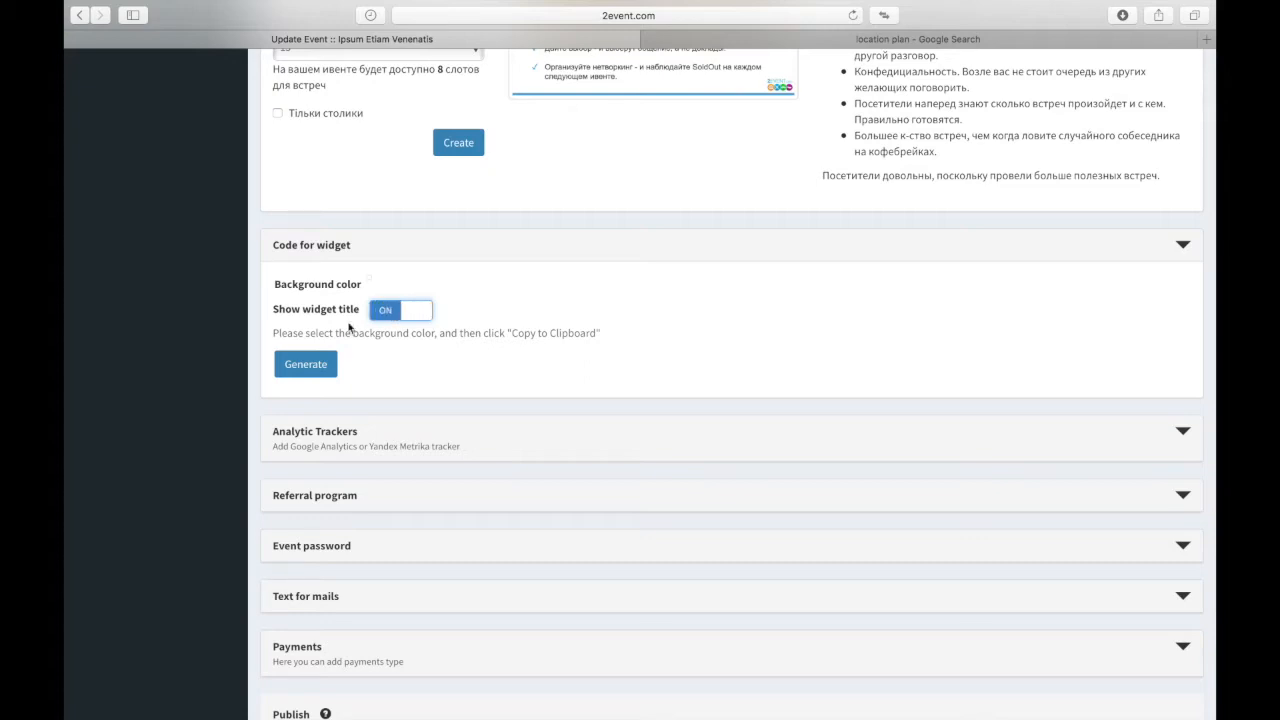
click(306, 365)
click(366, 405)
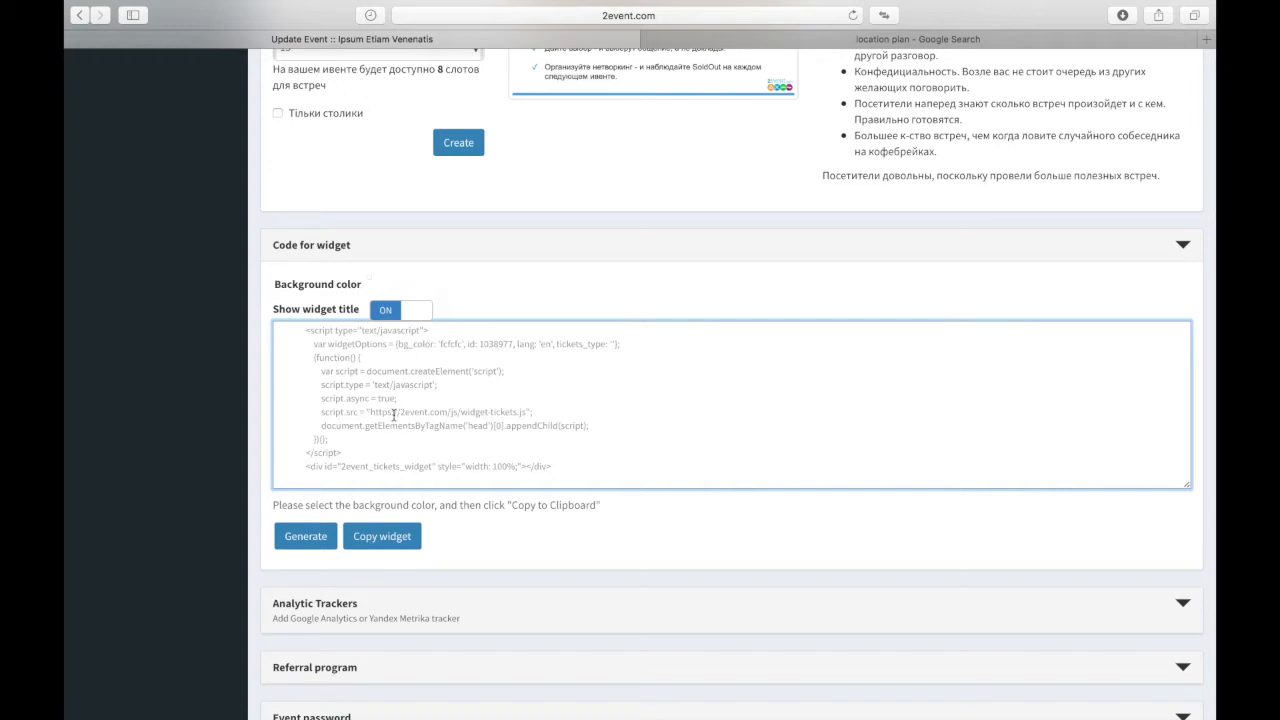
key(super+a)
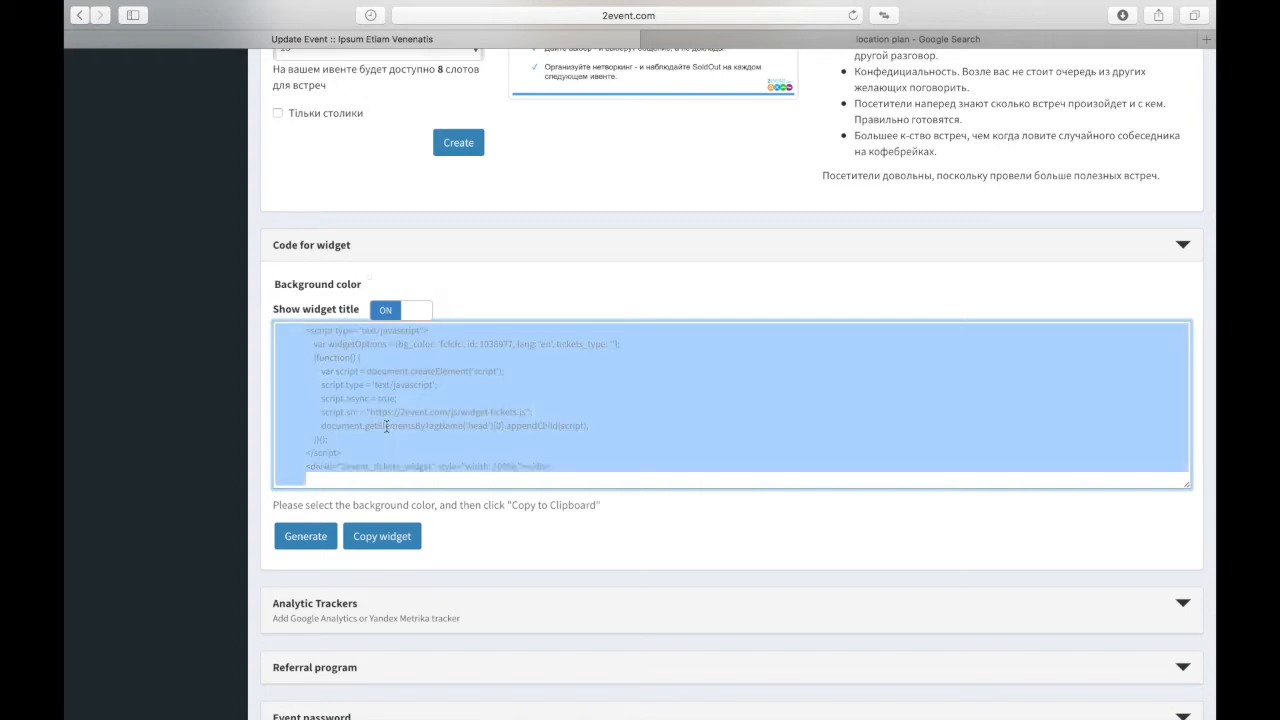
mouse_move(1160, 6)
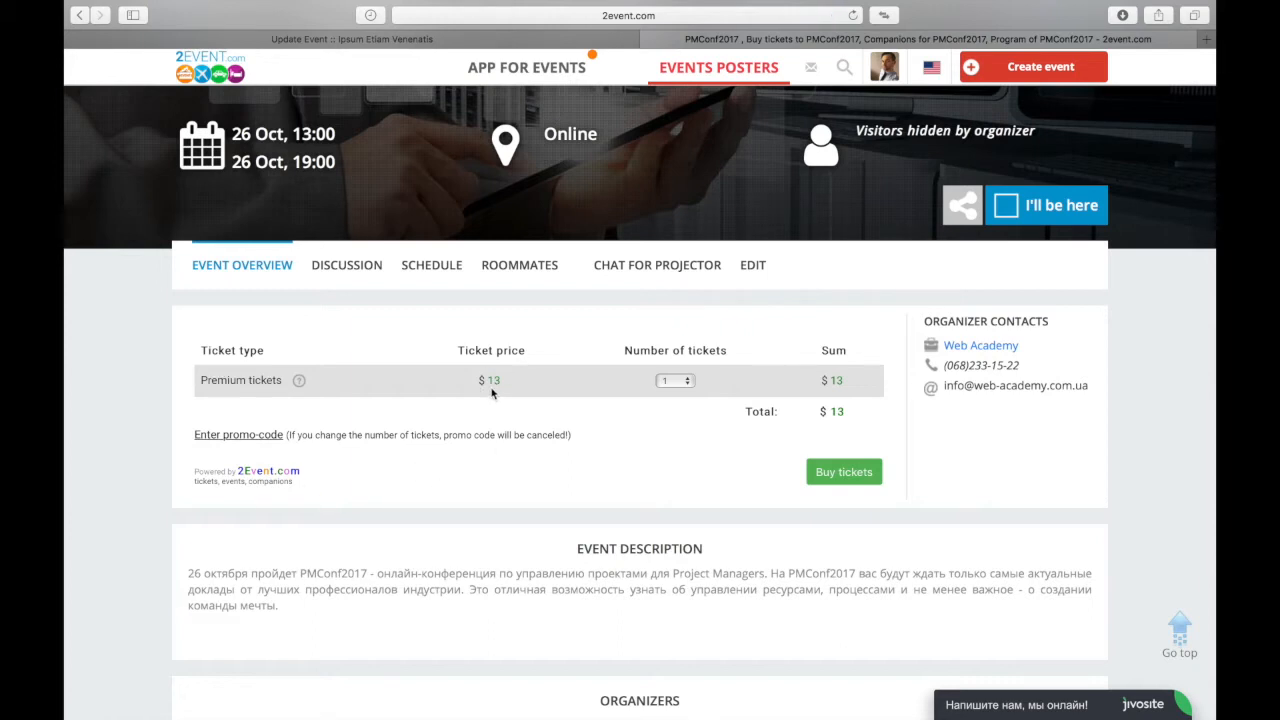
Step: Choose 5 Premium tickets in the PMConf2017 widget, making the total $65
click(676, 380)
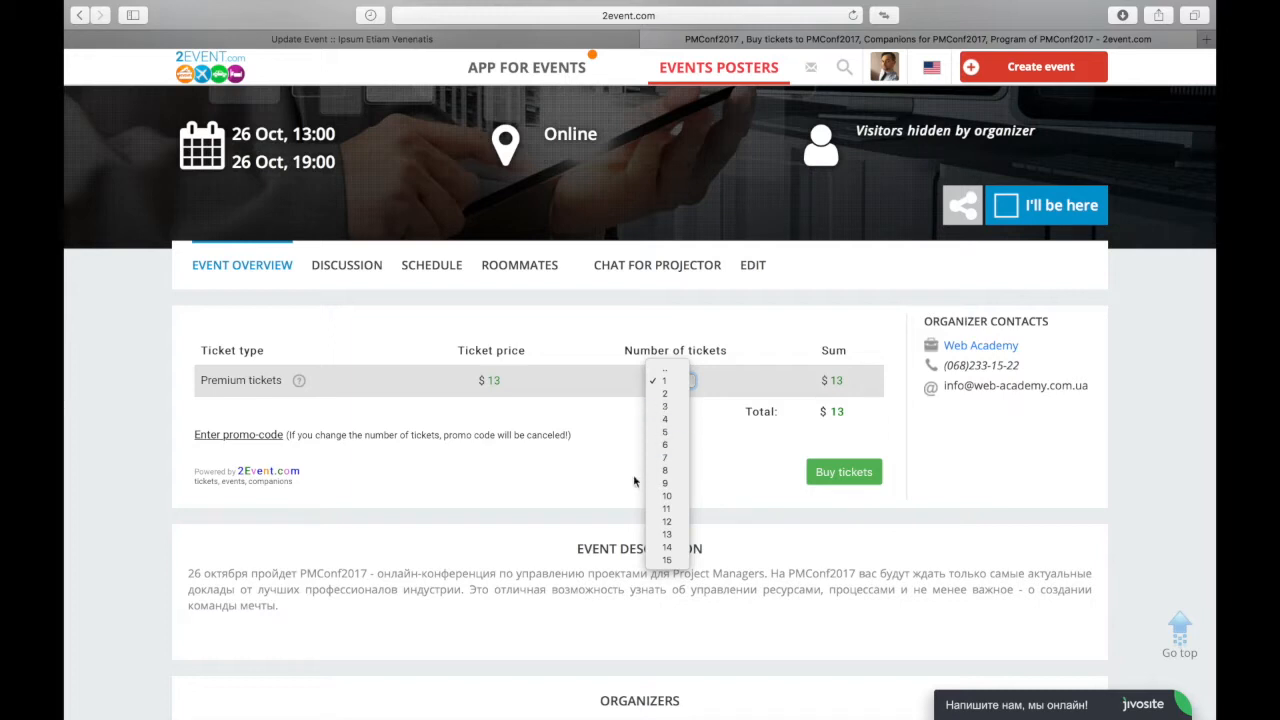
click(668, 432)
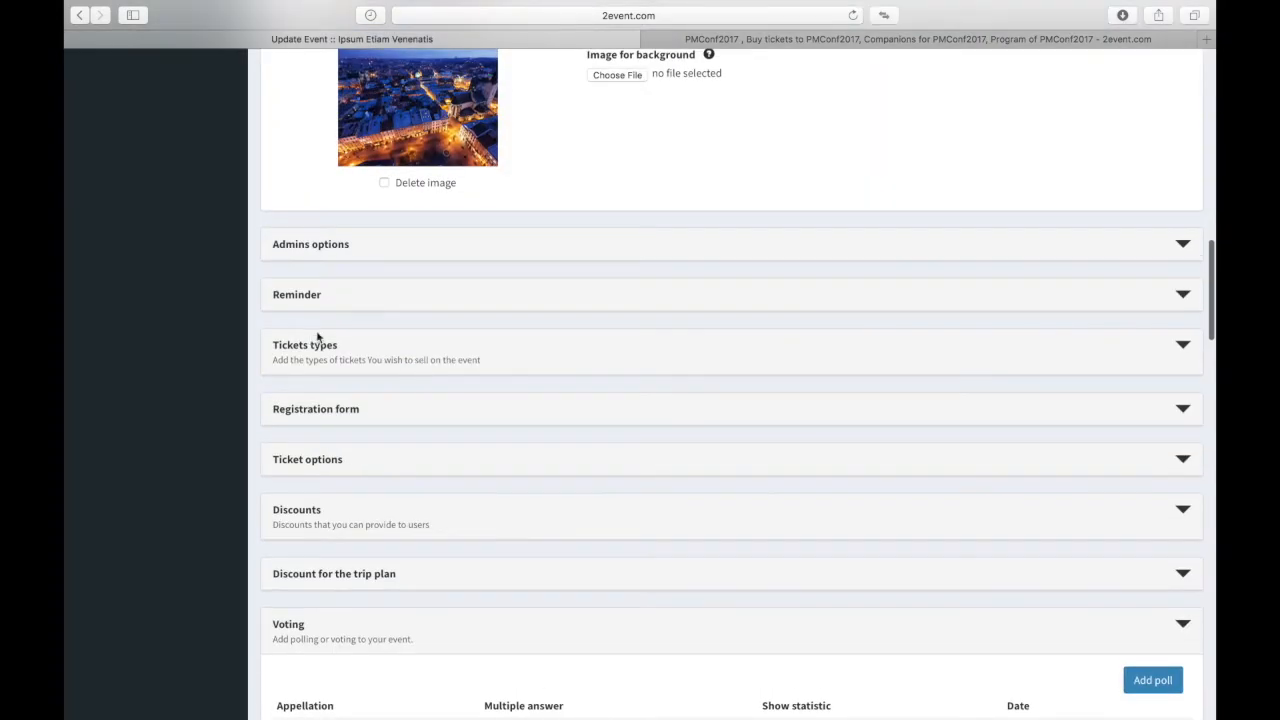
Step: Scroll the Ipsum Etiam Venenatis edit form back up to the Tickets types section
scroll(305, 485, down, 1)
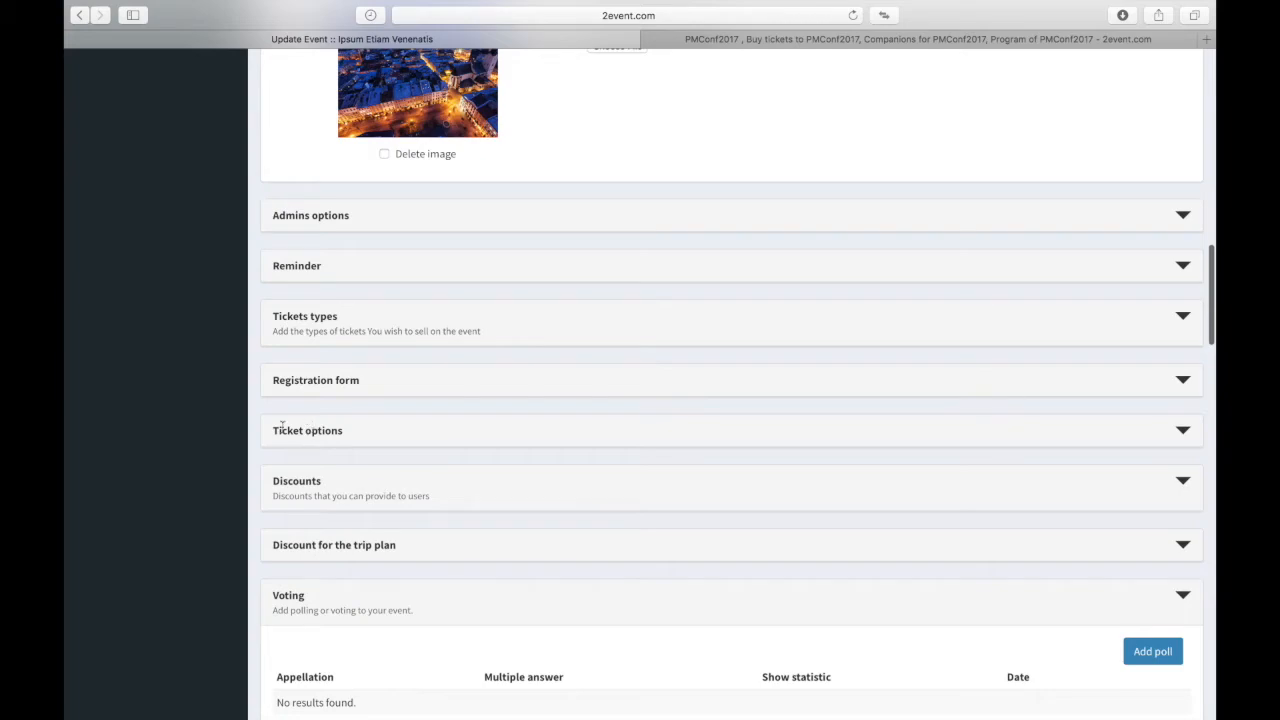
scroll(326, 466, down, 10)
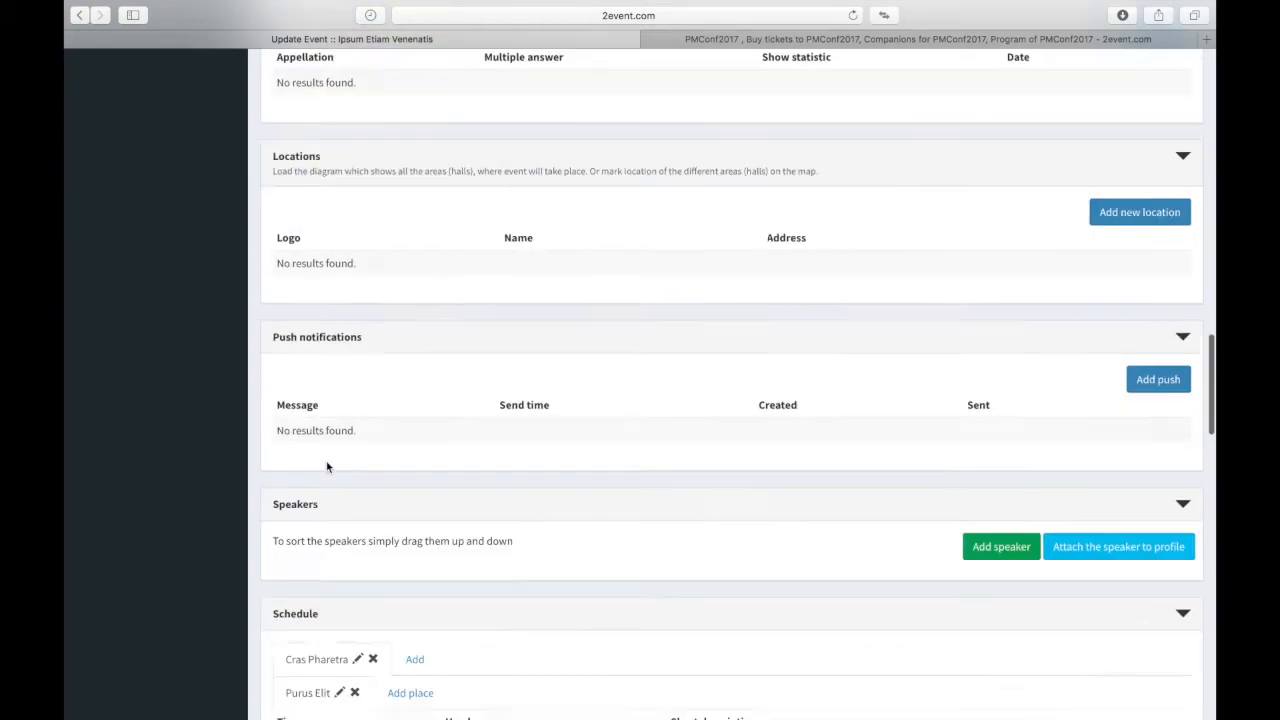
scroll(326, 466, down, 20)
click(320, 466)
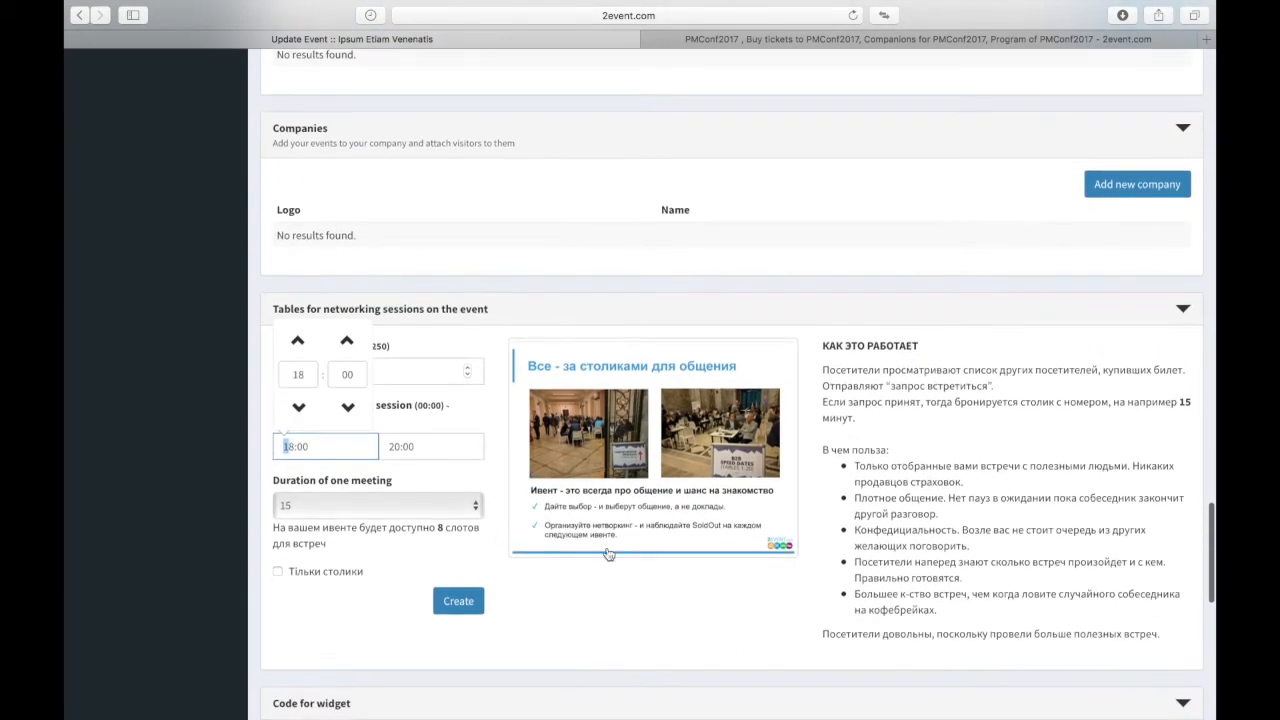
click(310, 595)
scroll(318, 600, down, 6)
scroll(318, 598, down, 4)
scroll(351, 528, up, 1)
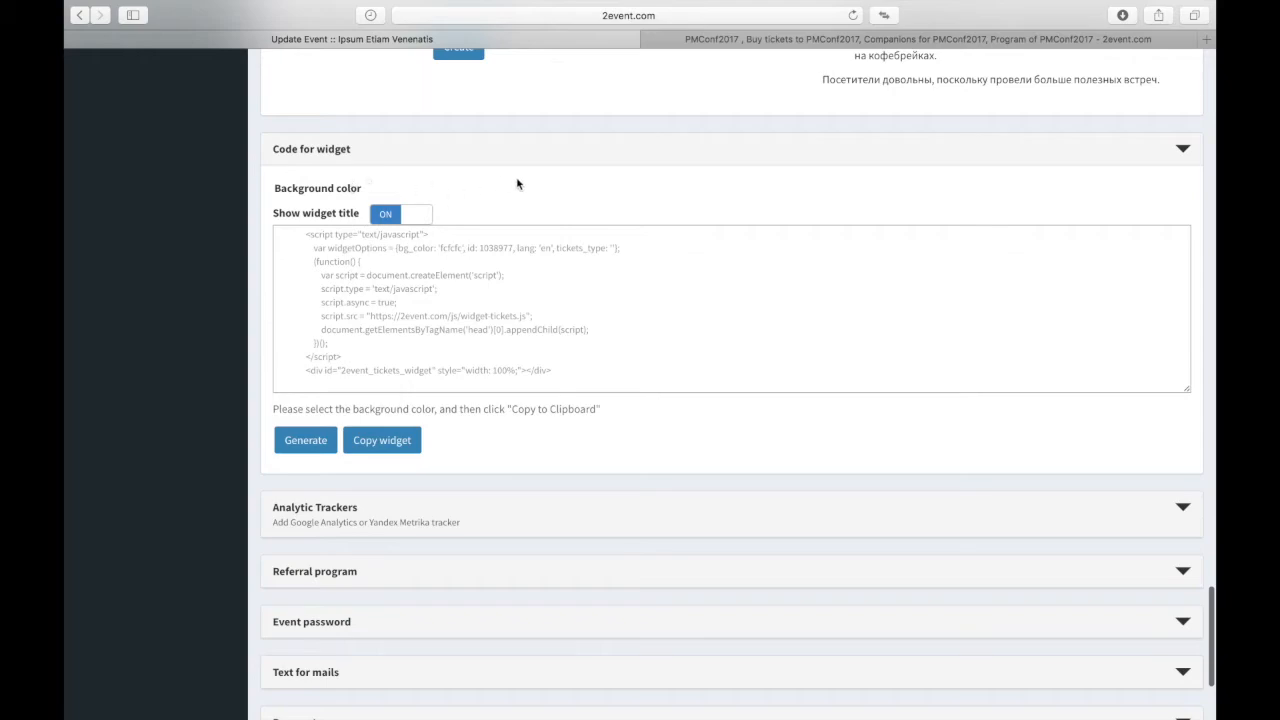
scroll(688, 232, up, 10)
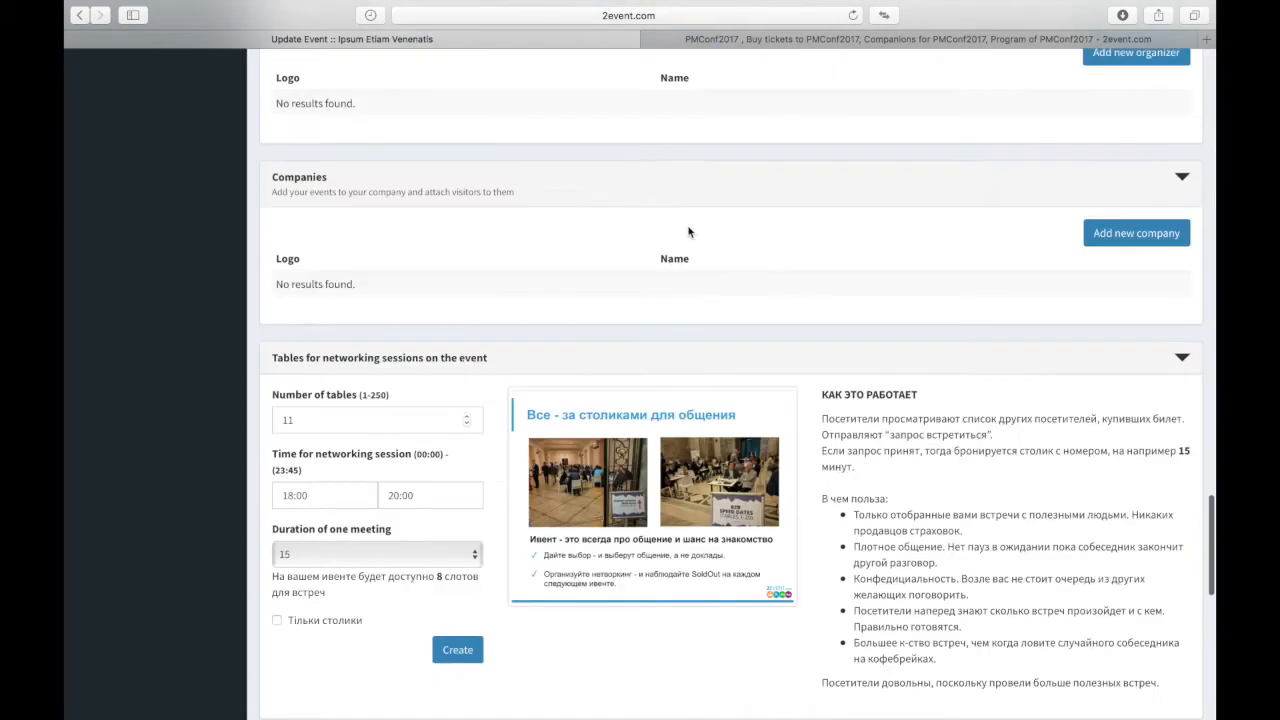
scroll(688, 232, up, 20)
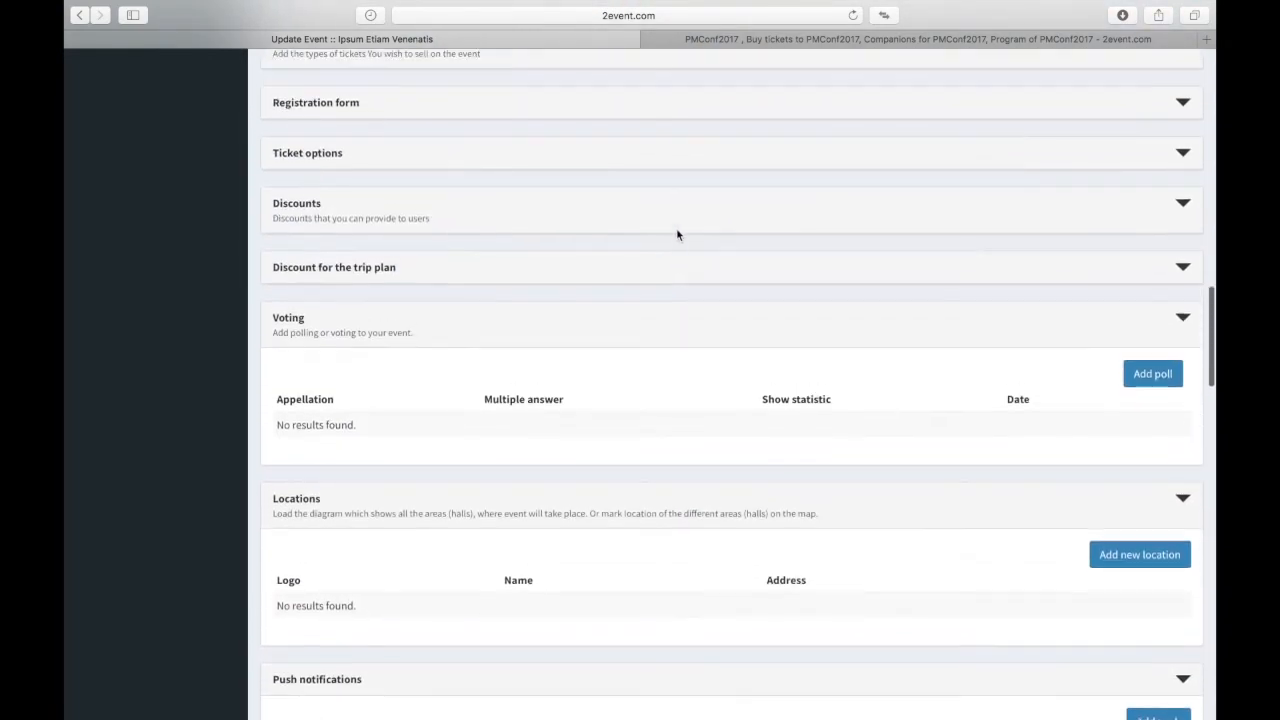
scroll(677, 234, up, 5)
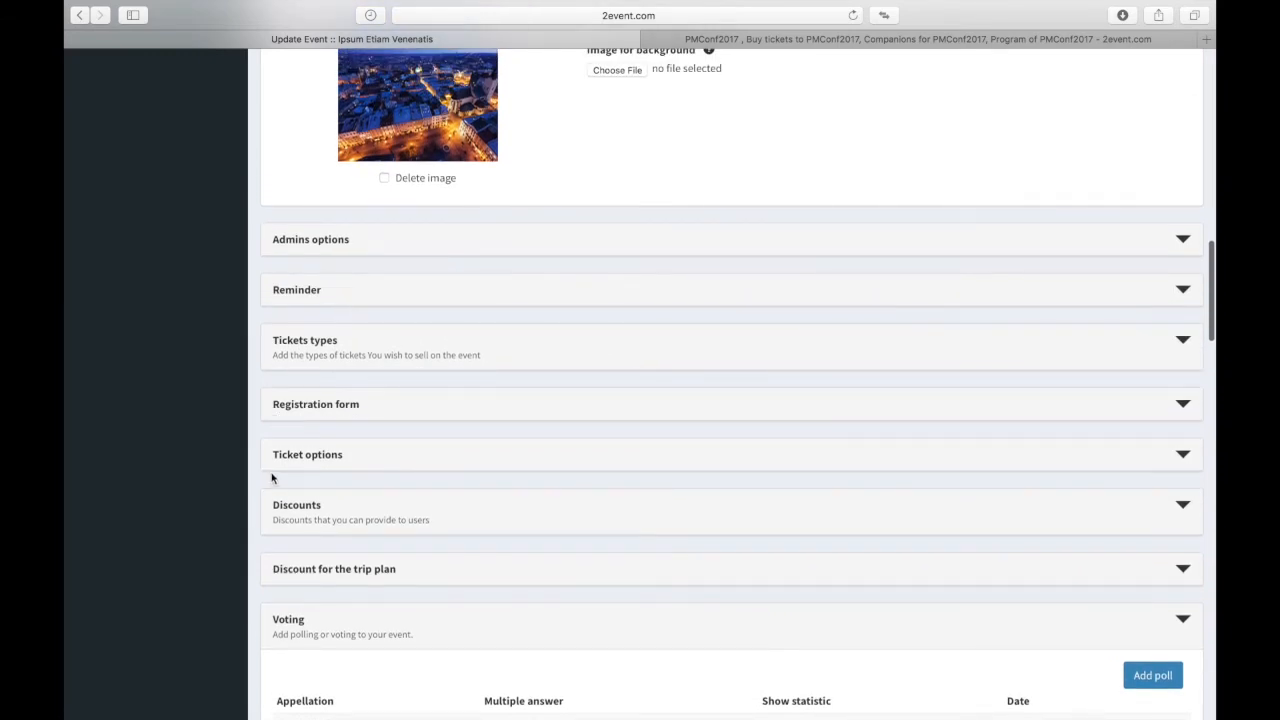
Step: Give the first ticket type price 35, 100 tickets, and a generated lorem-ipsum name
click(330, 350)
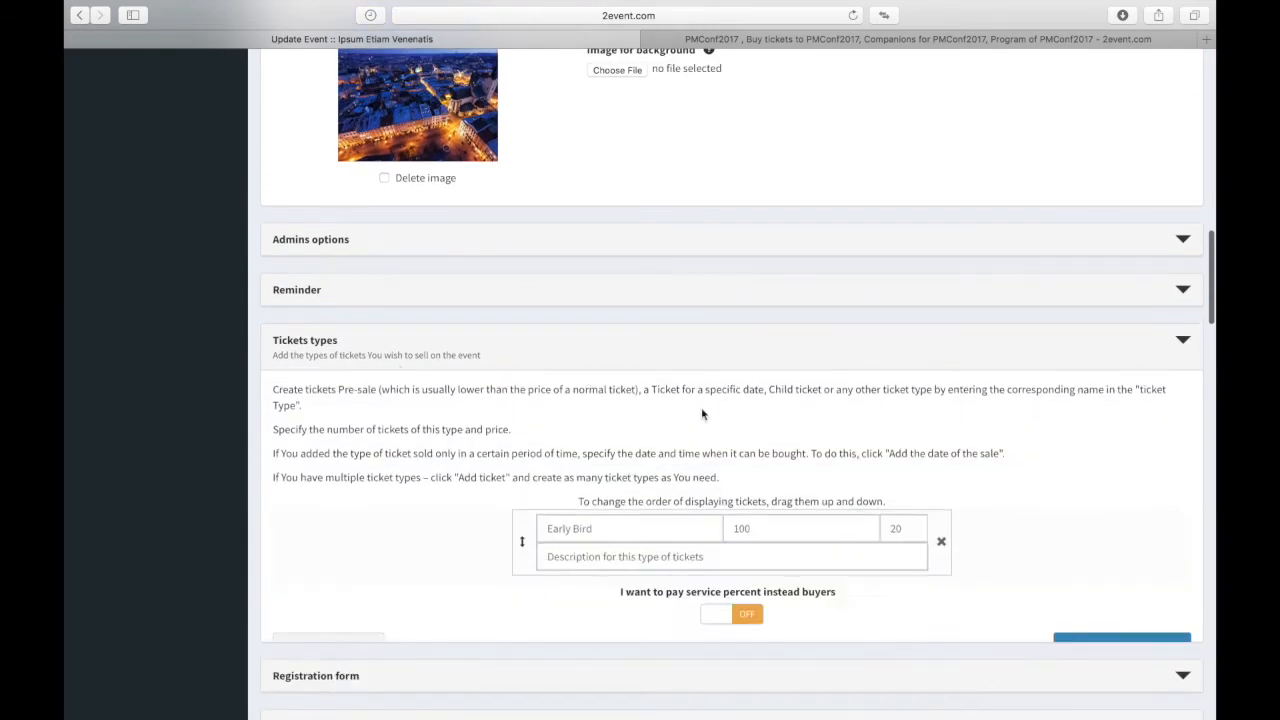
scroll(668, 397, down, 3)
click(826, 312)
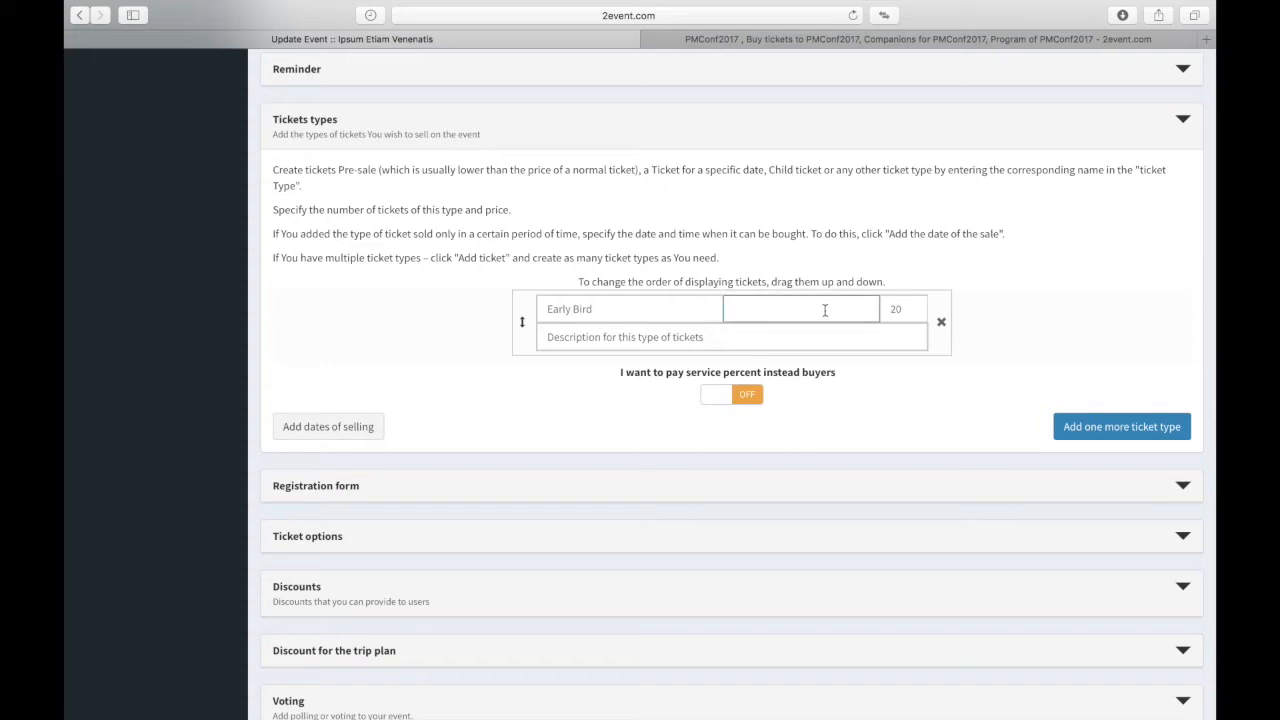
text(35)
click(898, 307)
text(100)
click(565, 302)
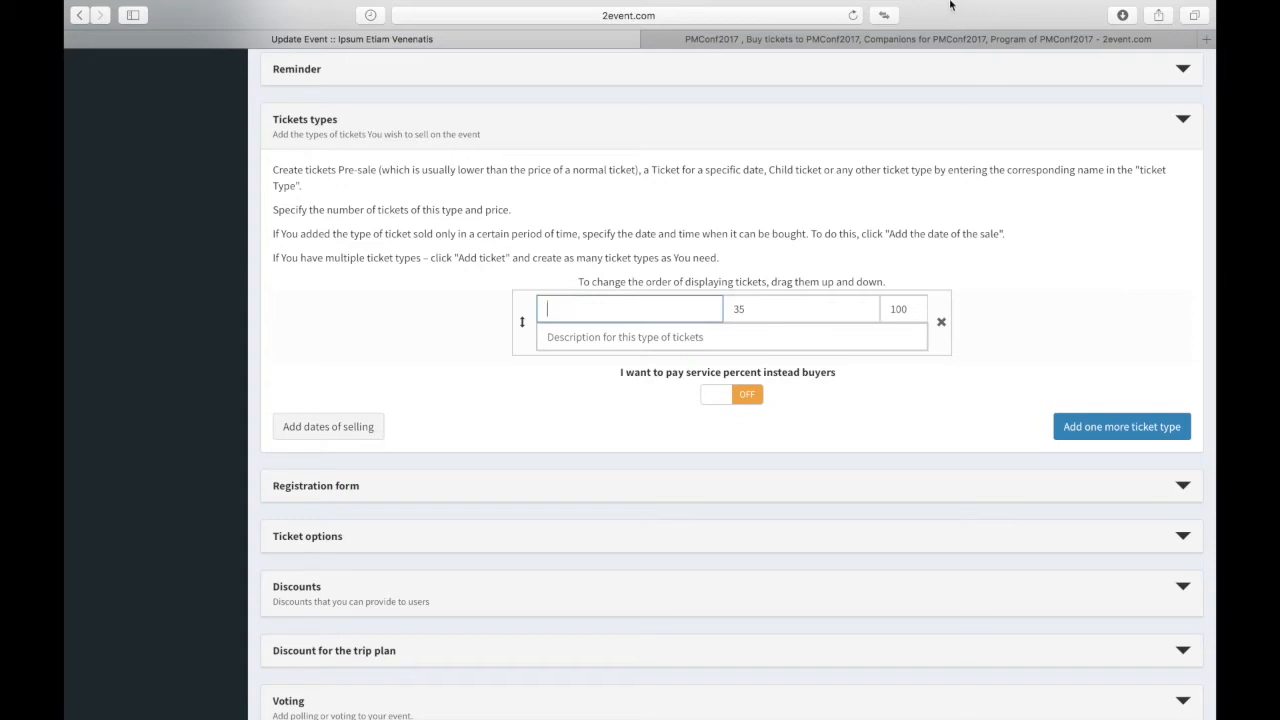
click(769, 10)
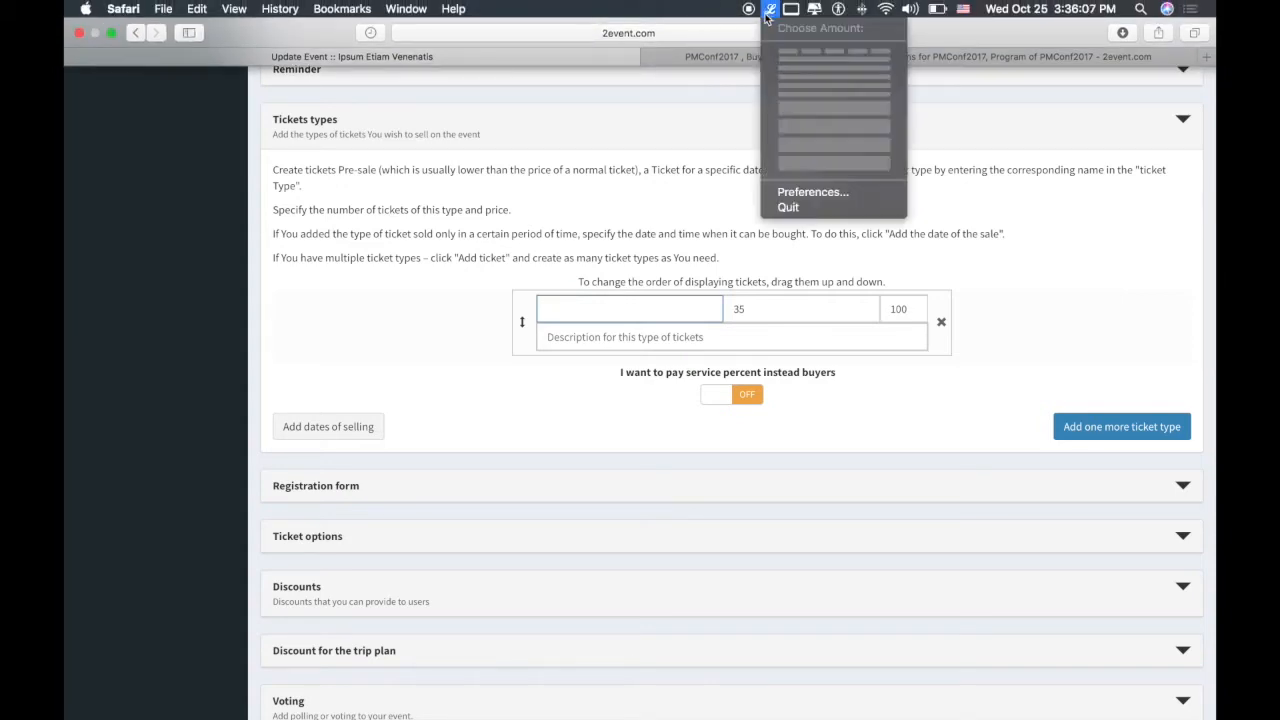
click(805, 49)
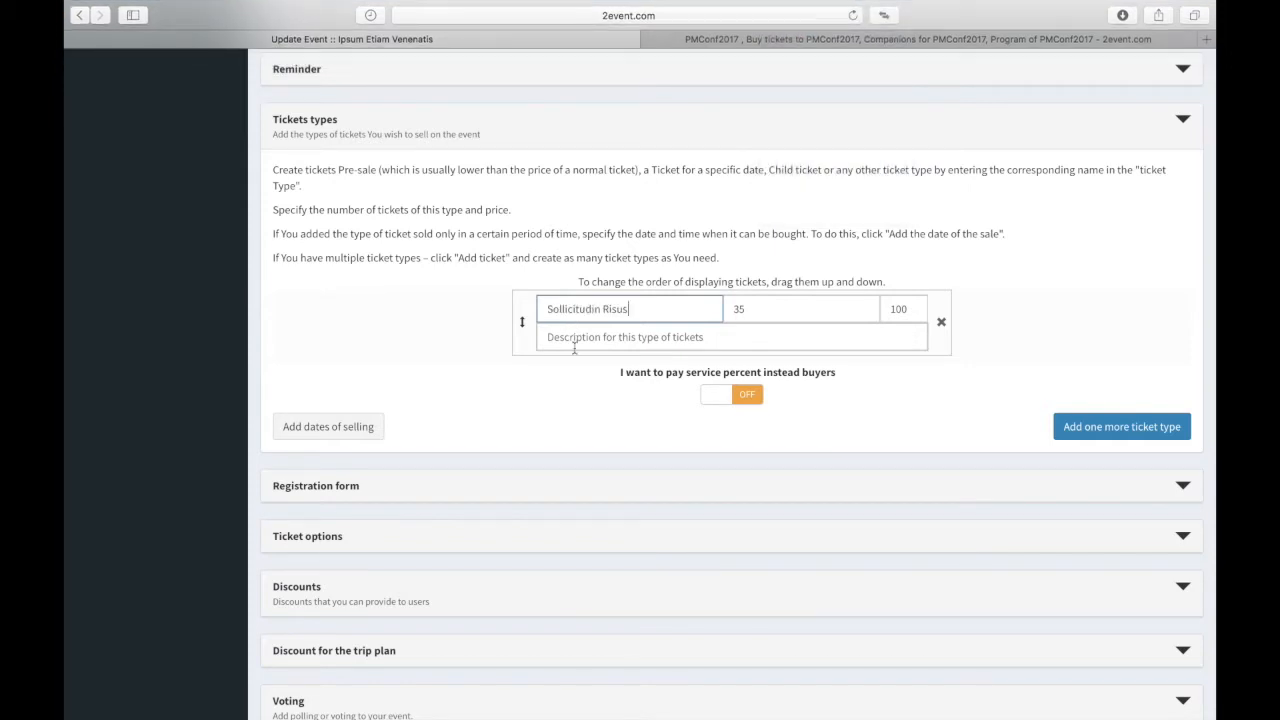
Step: Paste a one-sentence lorem-ipsum ticket description and add selling-date fields to the row
click(575, 345)
mouse_move(825, 5)
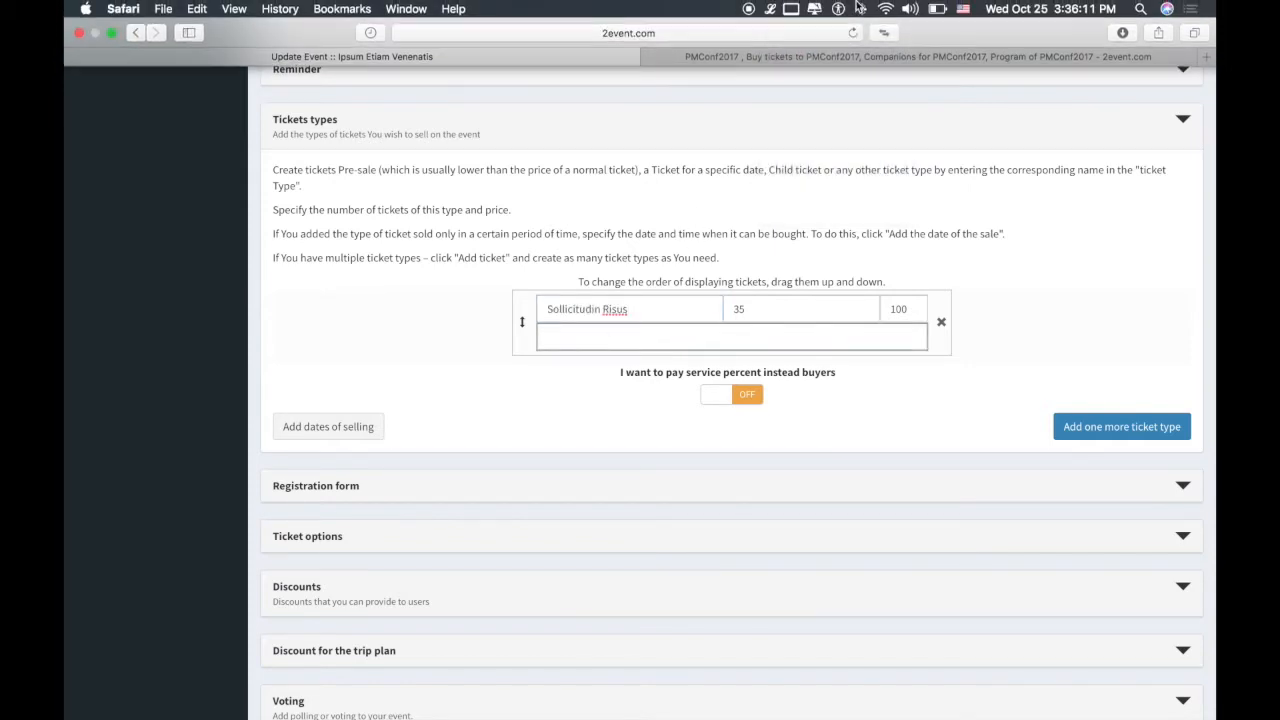
click(770, 8)
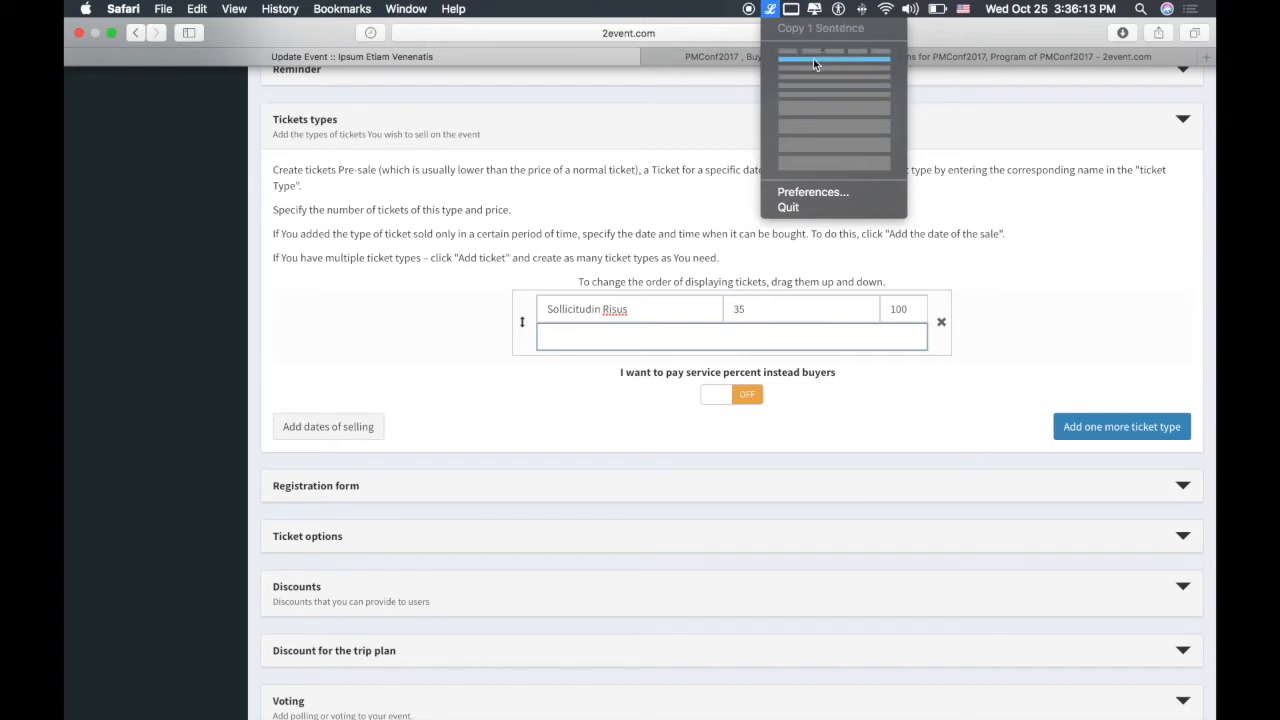
click(813, 58)
key(super+v)
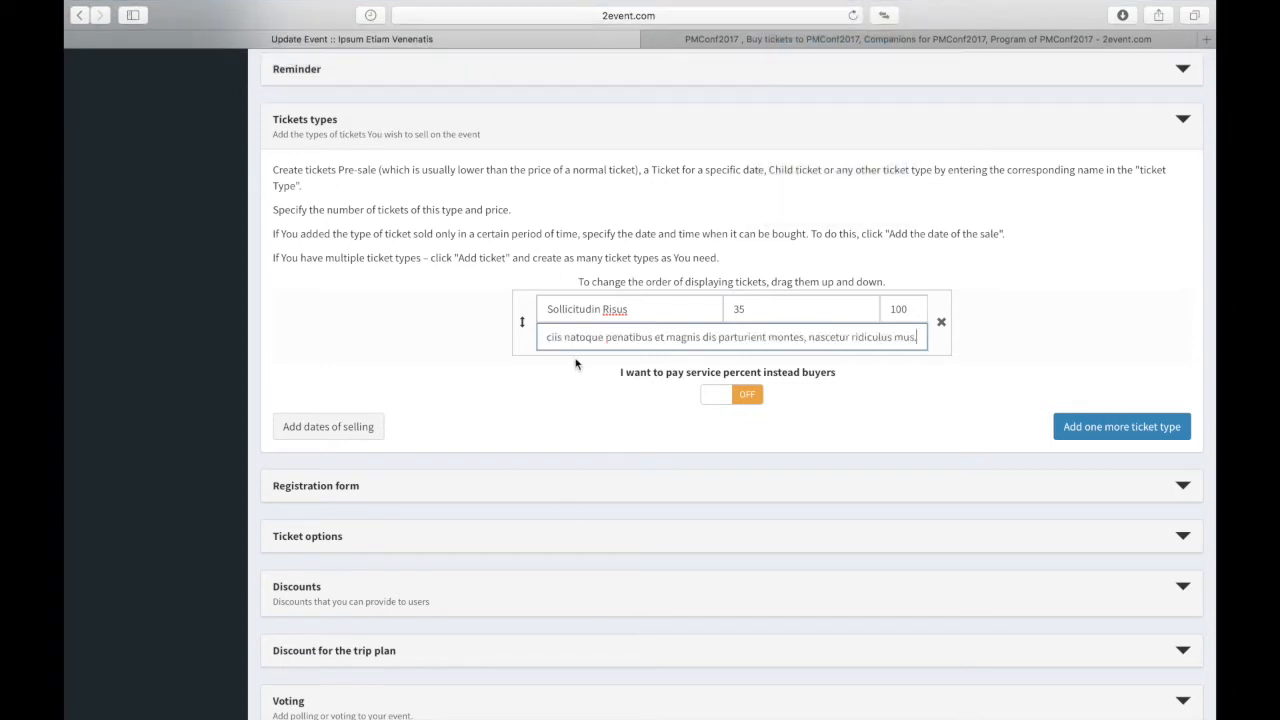
click(333, 430)
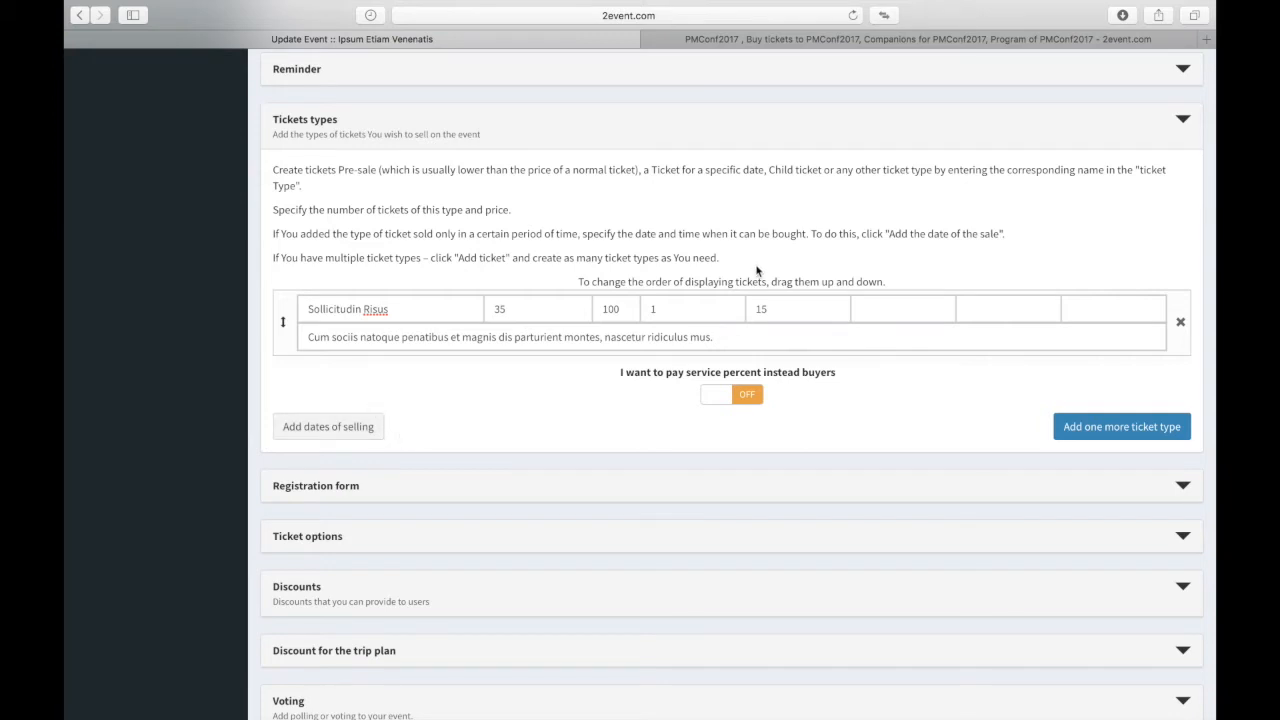
Step: Pick Oct 26 at hour 13 as sale start and Nov 3 at hour 14 as sale end
click(902, 312)
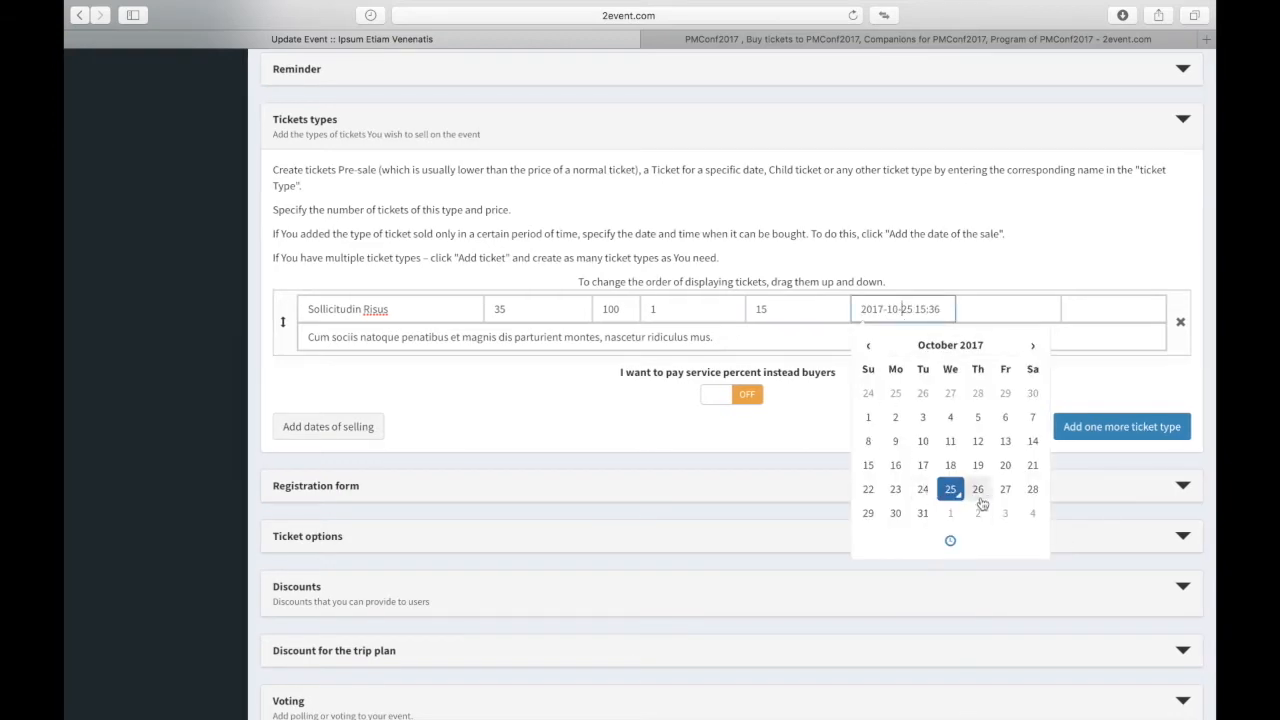
click(987, 494)
click(951, 543)
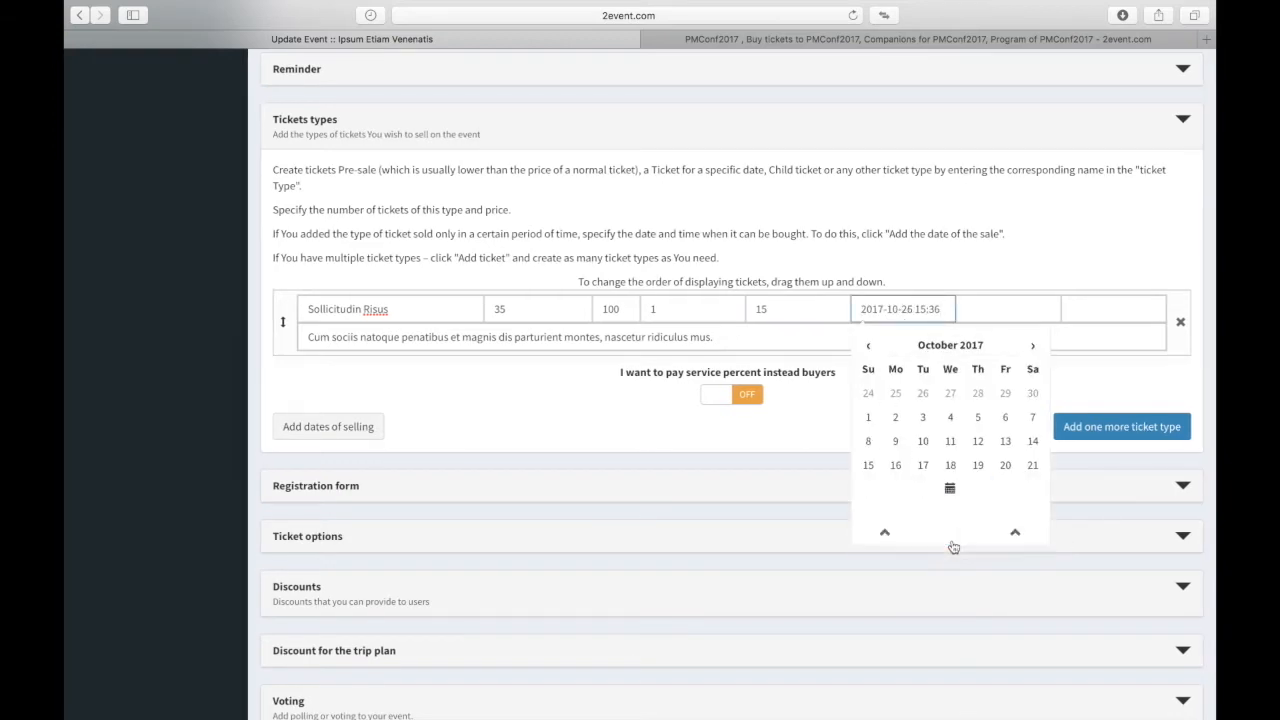
click(896, 434)
click(906, 539)
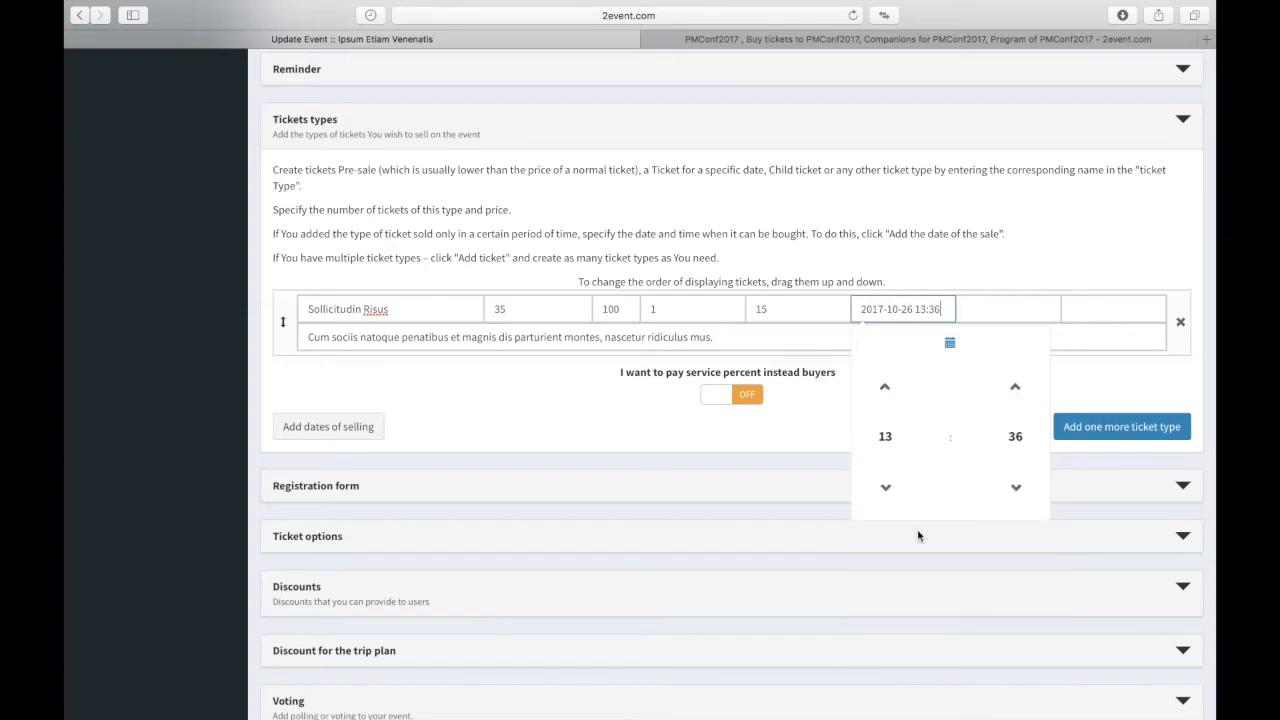
click(1012, 309)
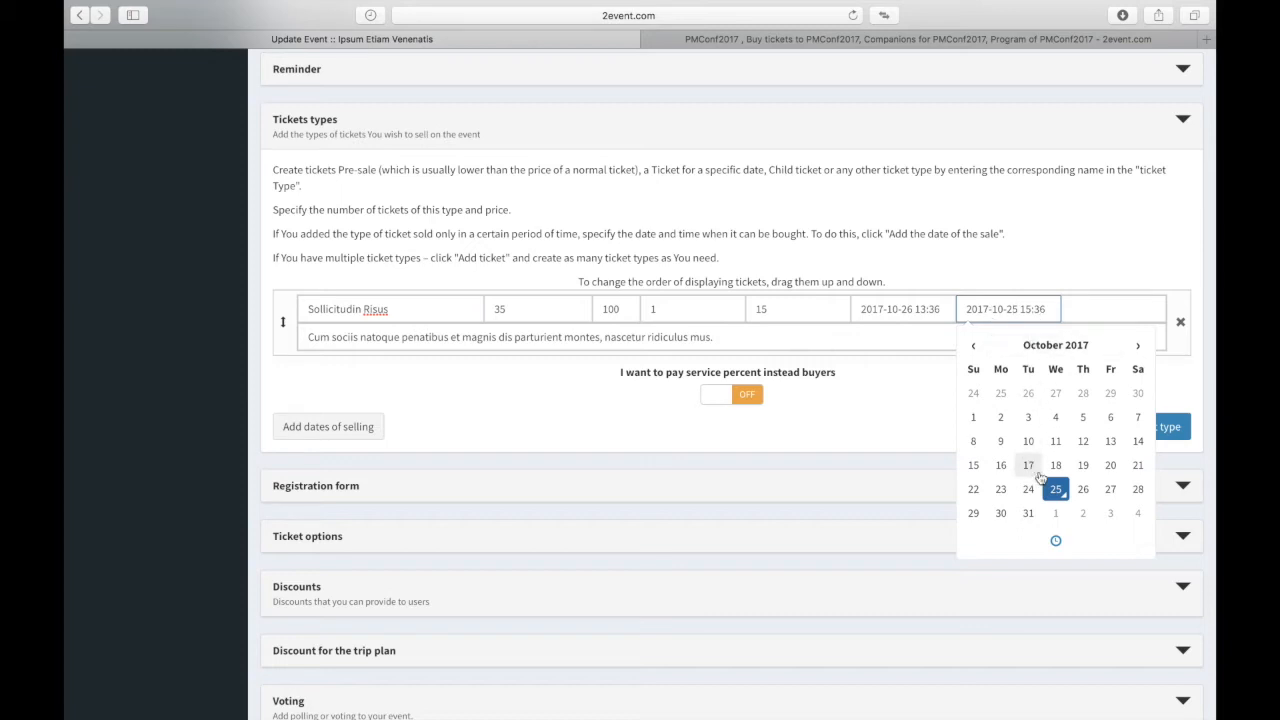
click(1110, 514)
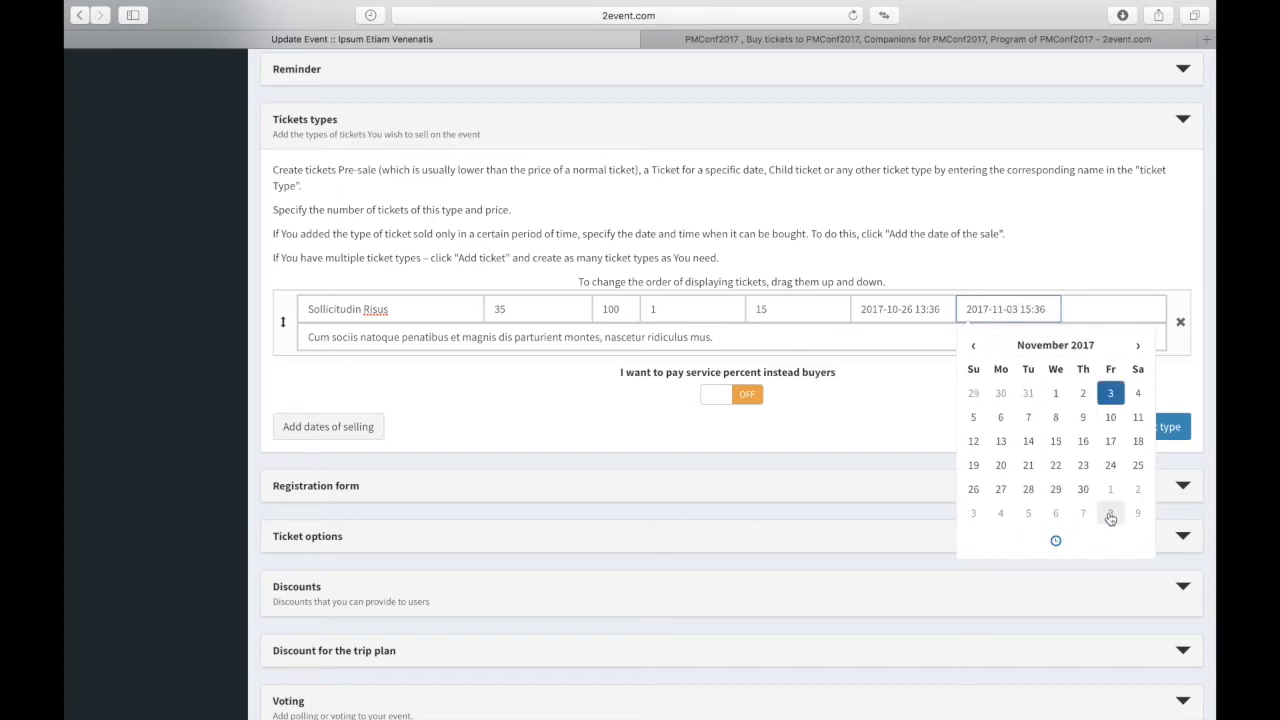
click(1056, 541)
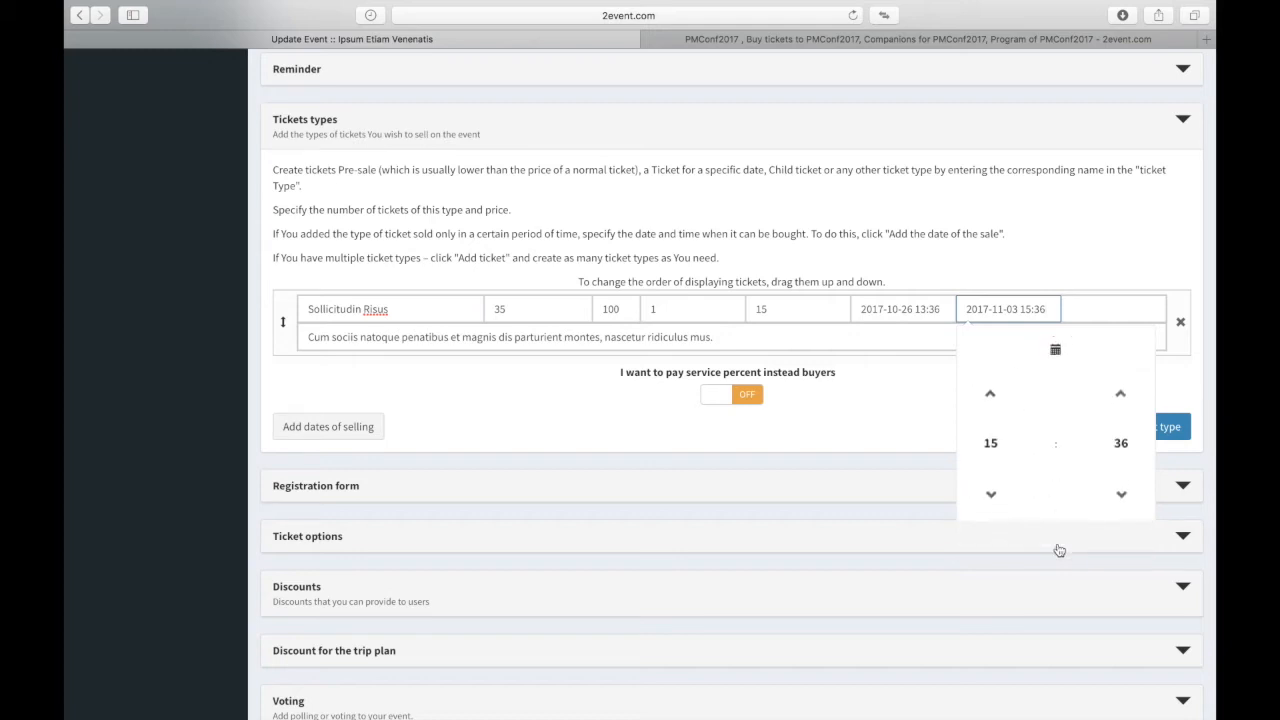
click(988, 440)
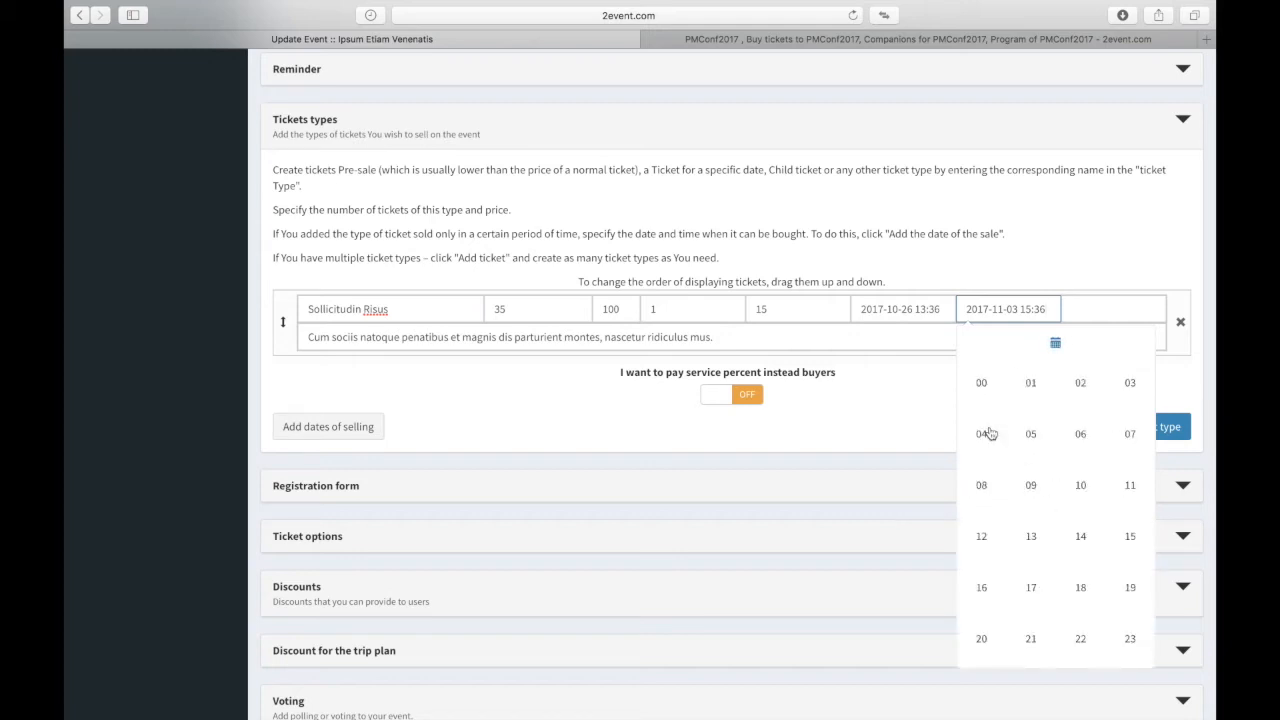
click(1080, 537)
click(1084, 279)
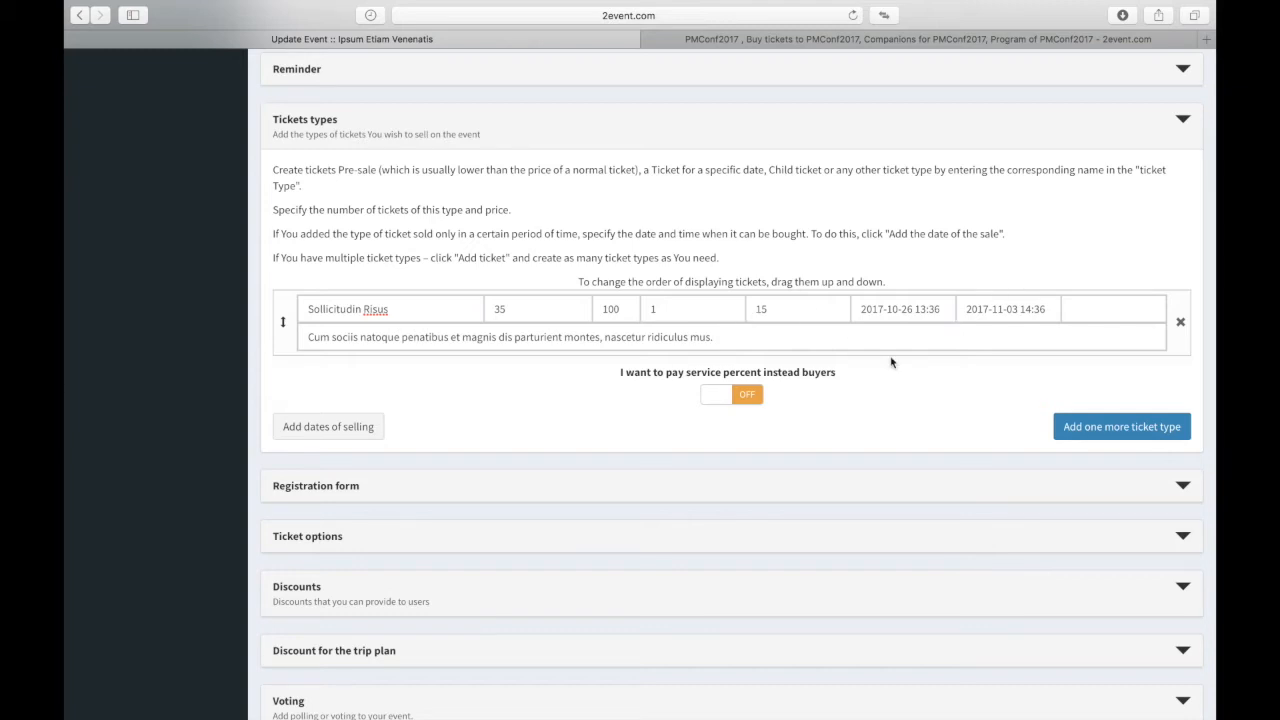
Step: Add a second ticket type priced at 200 with 20 tickets available
click(1076, 432)
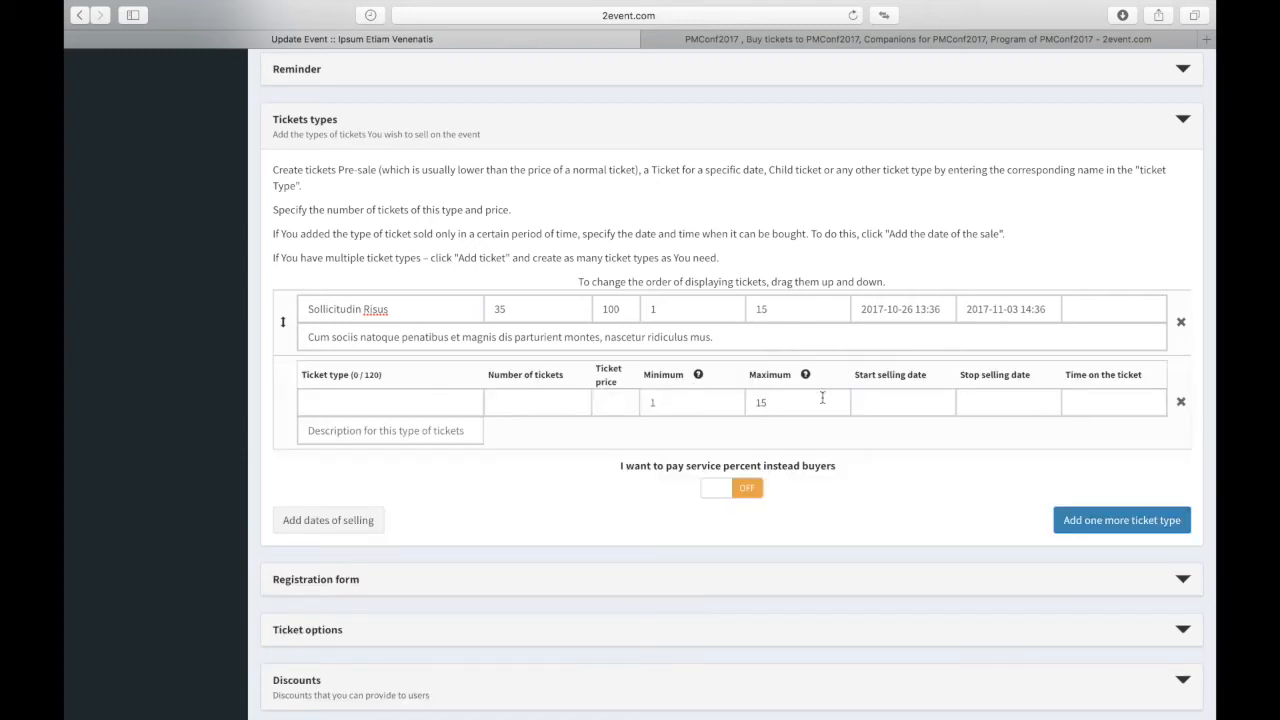
click(887, 404)
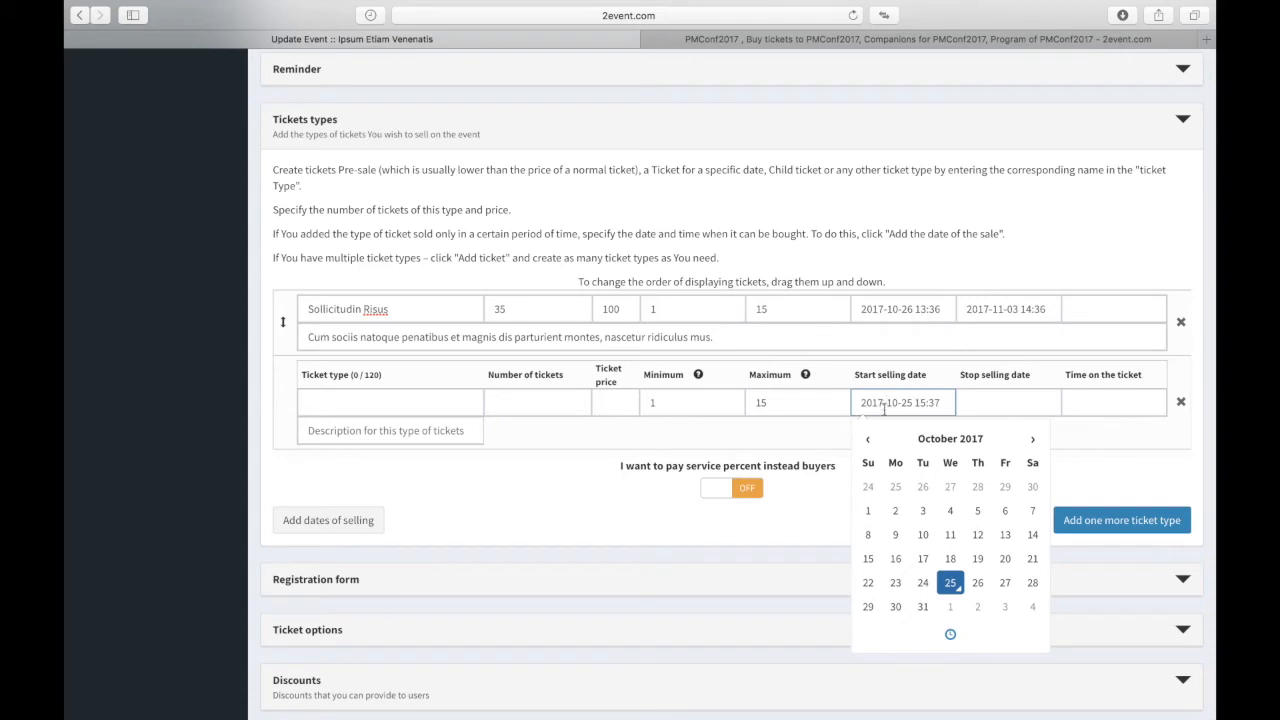
click(730, 400)
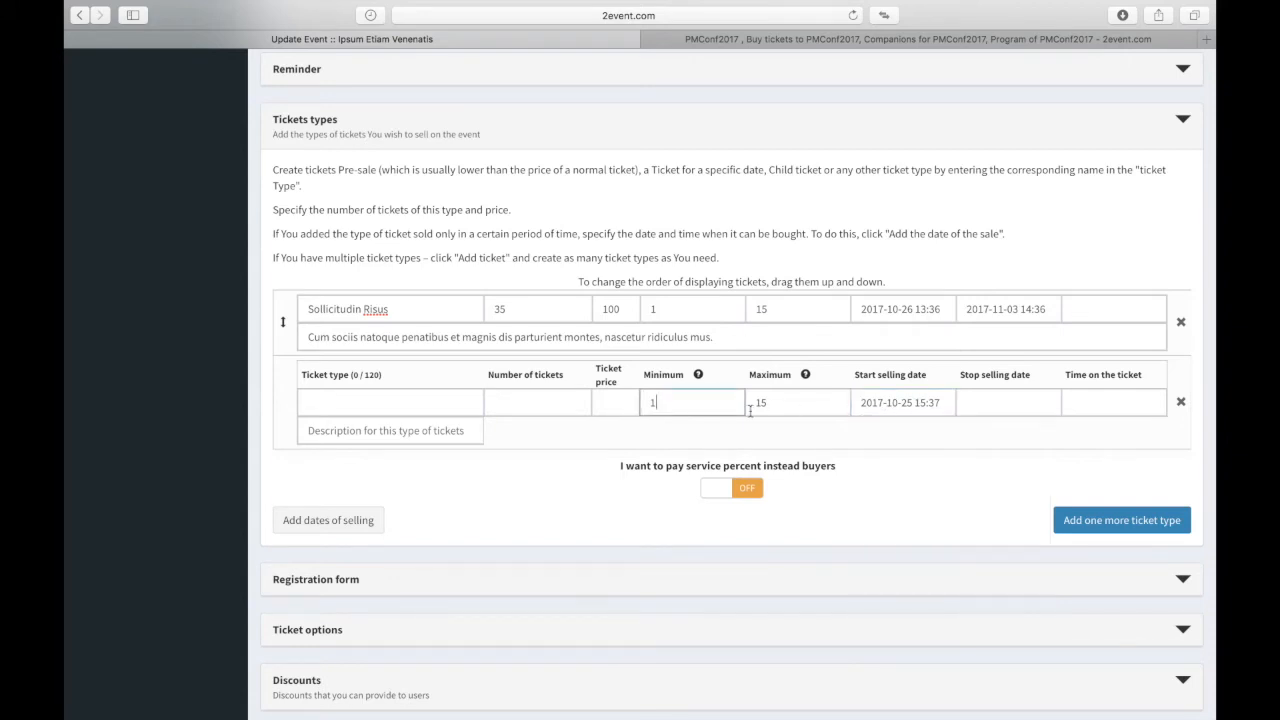
click(614, 405)
text(200)
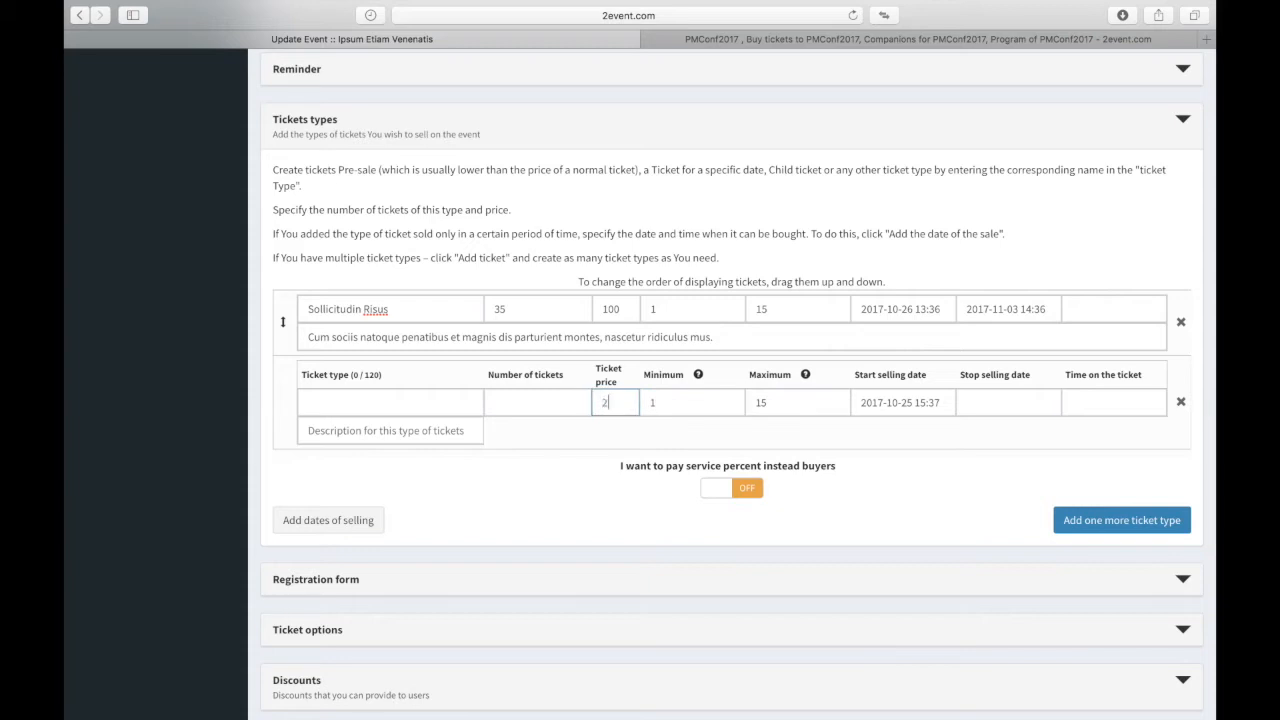
click(507, 398)
text(20)
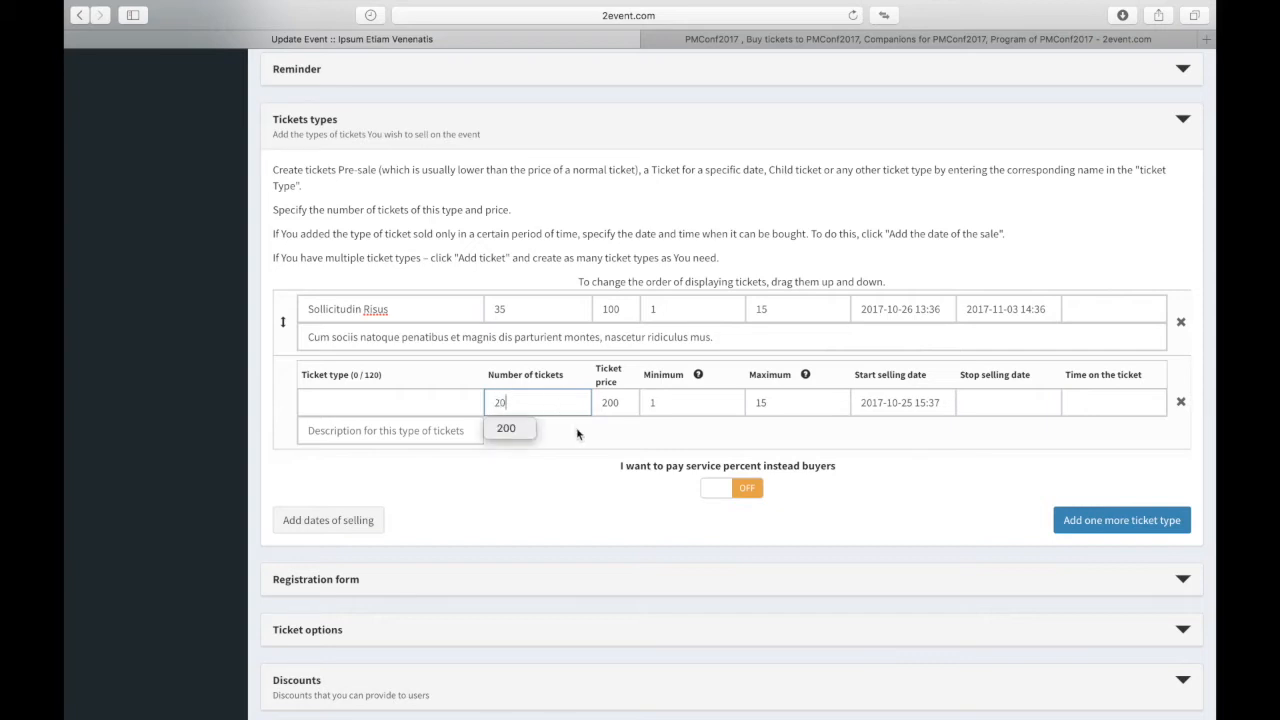
click(627, 406)
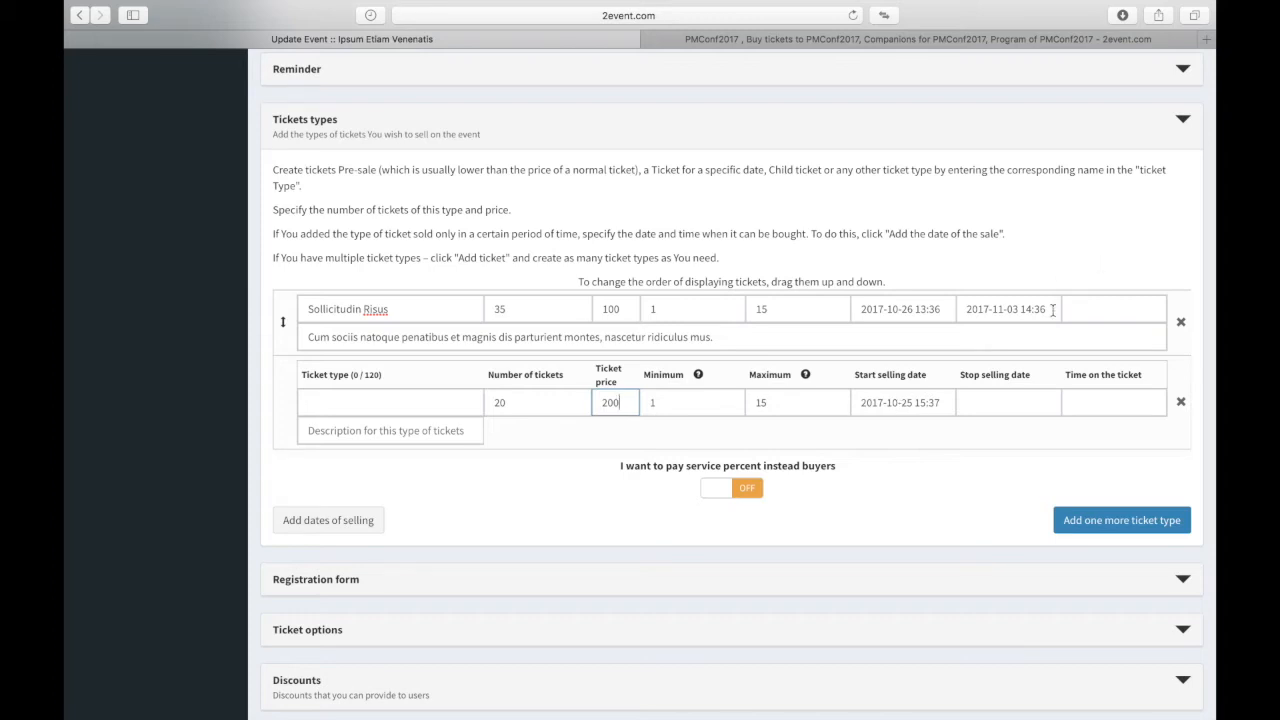
click(966, 303)
key(ctrl+c)
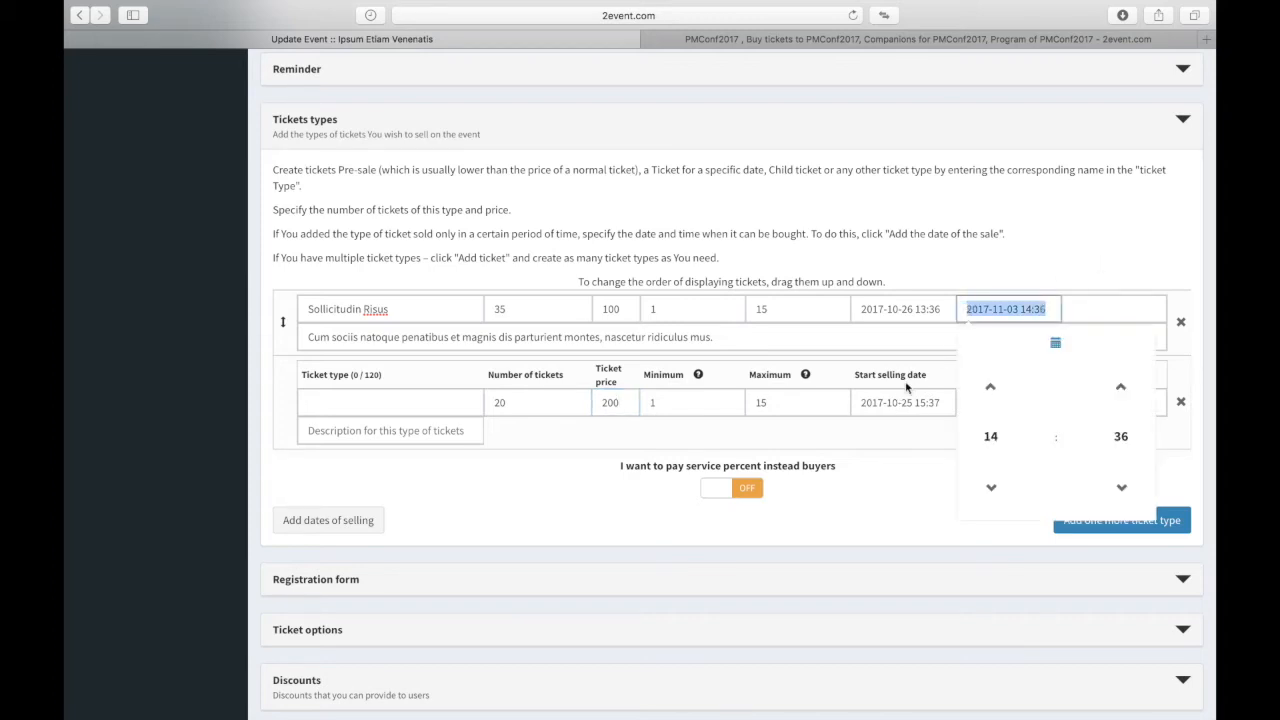
click(895, 404)
key(ctrl+a)
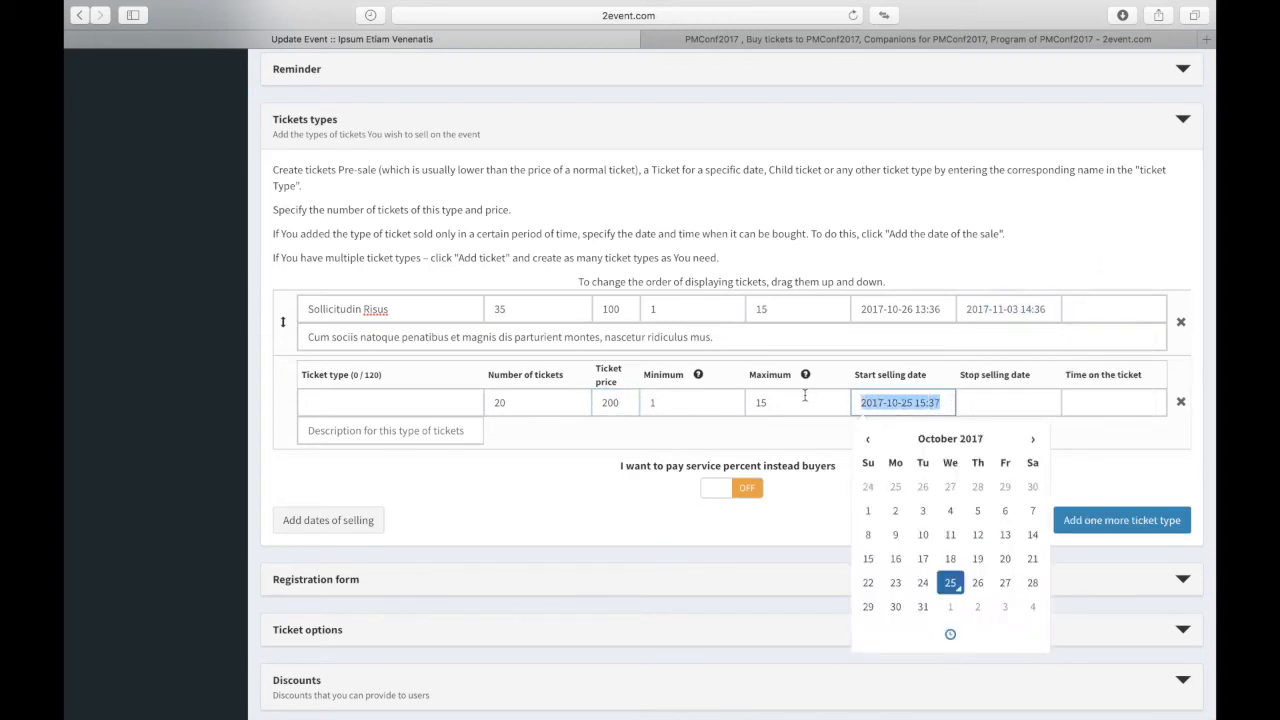
key(ctrl+v)
click(1002, 402)
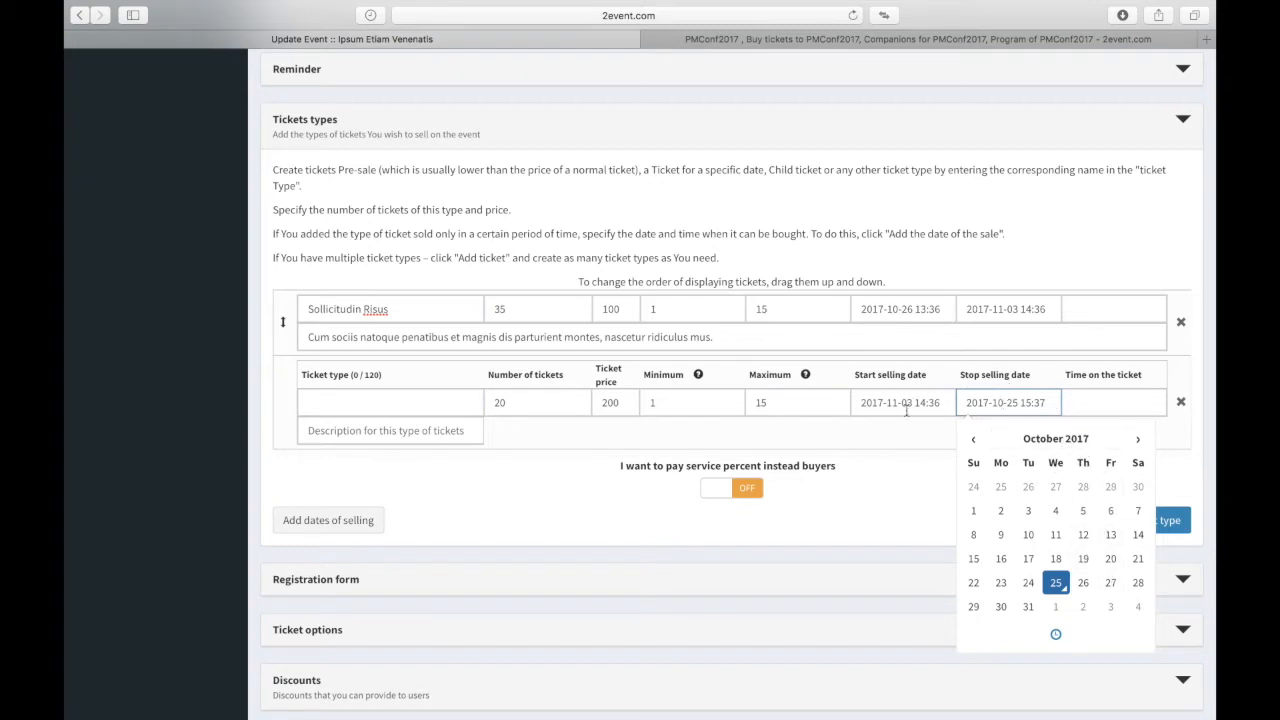
click(1137, 440)
click(1055, 511)
click(911, 510)
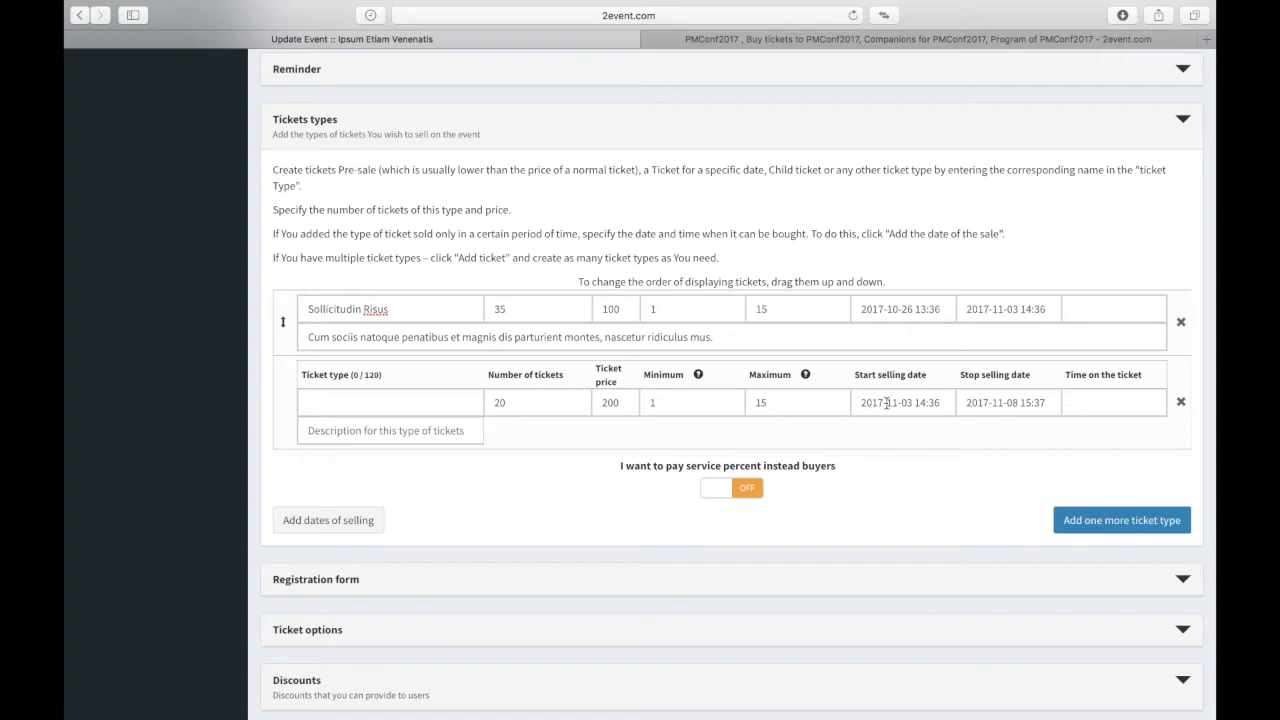
scroll(871, 449, down, 20)
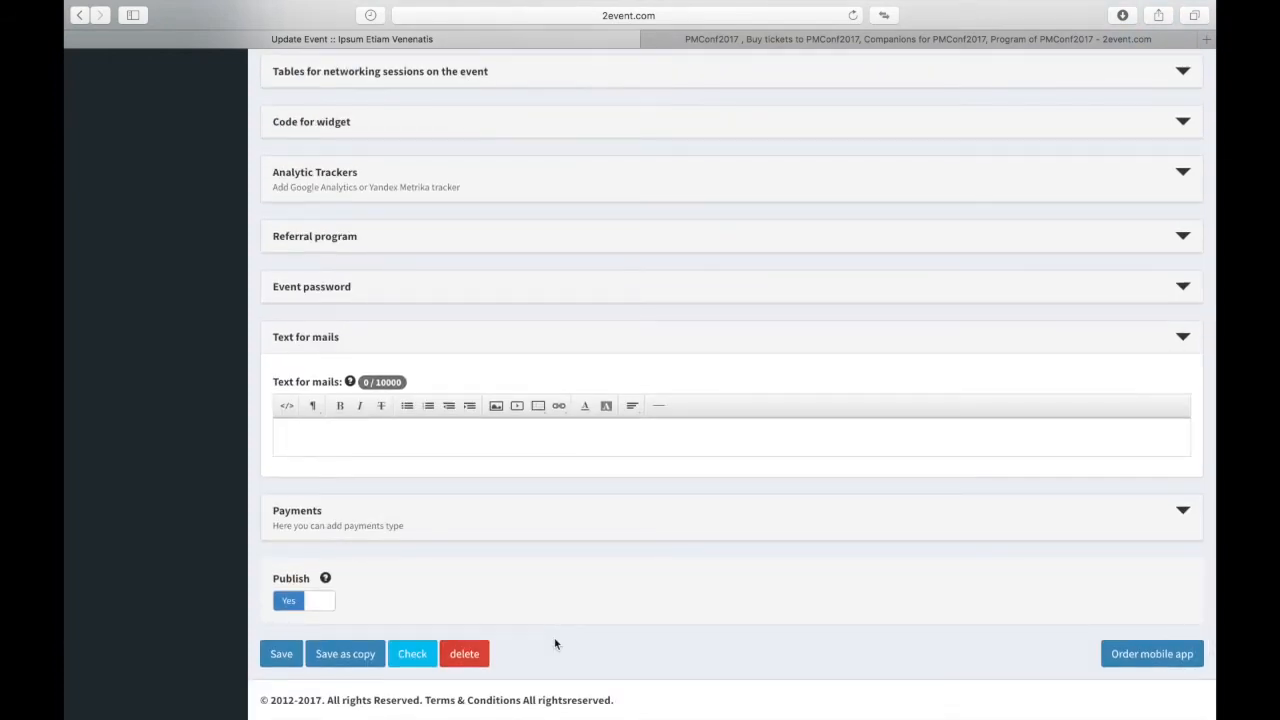
click(352, 446)
Step: Expand Payments to show the default Platon, Way4Pay and Paymaster providers and the services table
click(325, 512)
scroll(328, 514, down, 5)
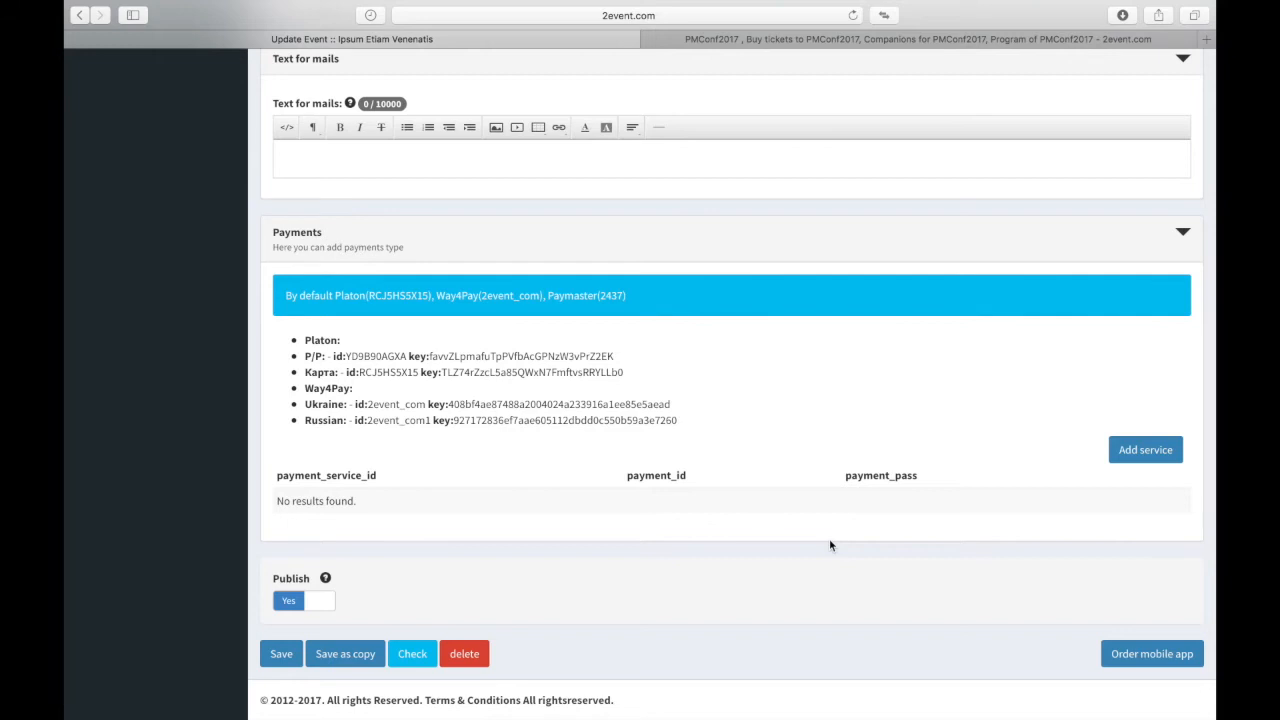
click(1142, 451)
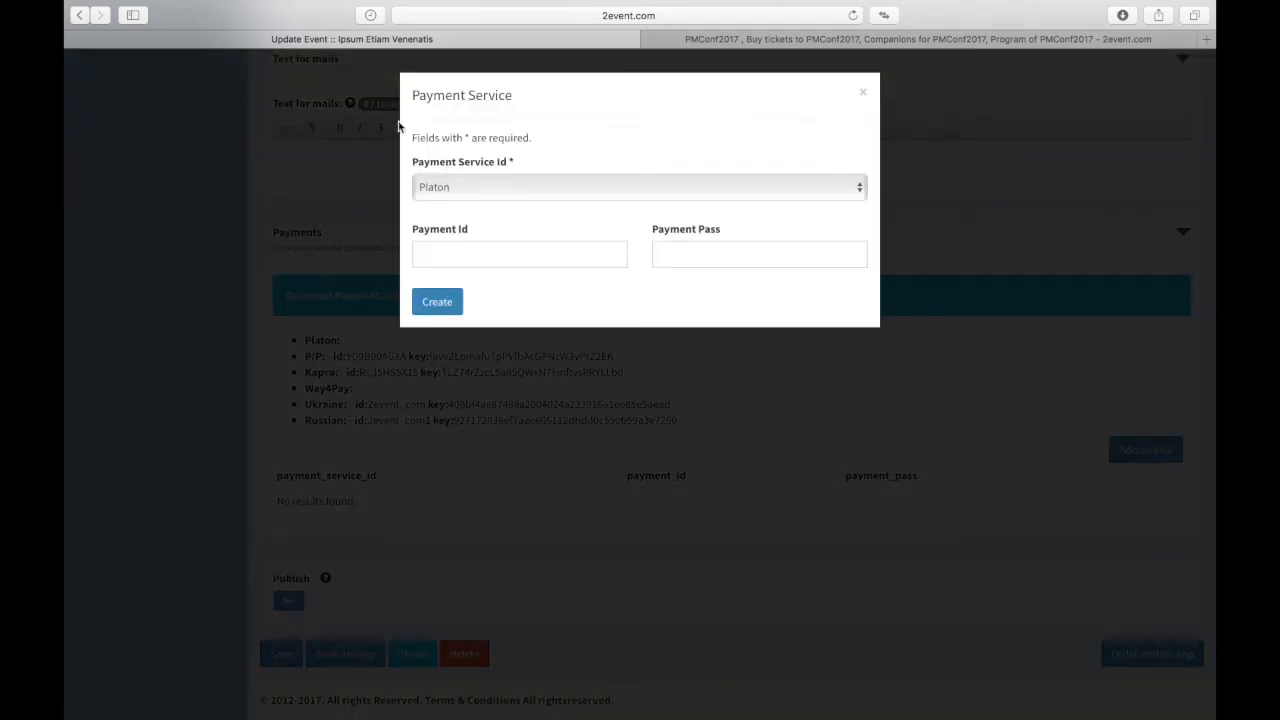
click(470, 189)
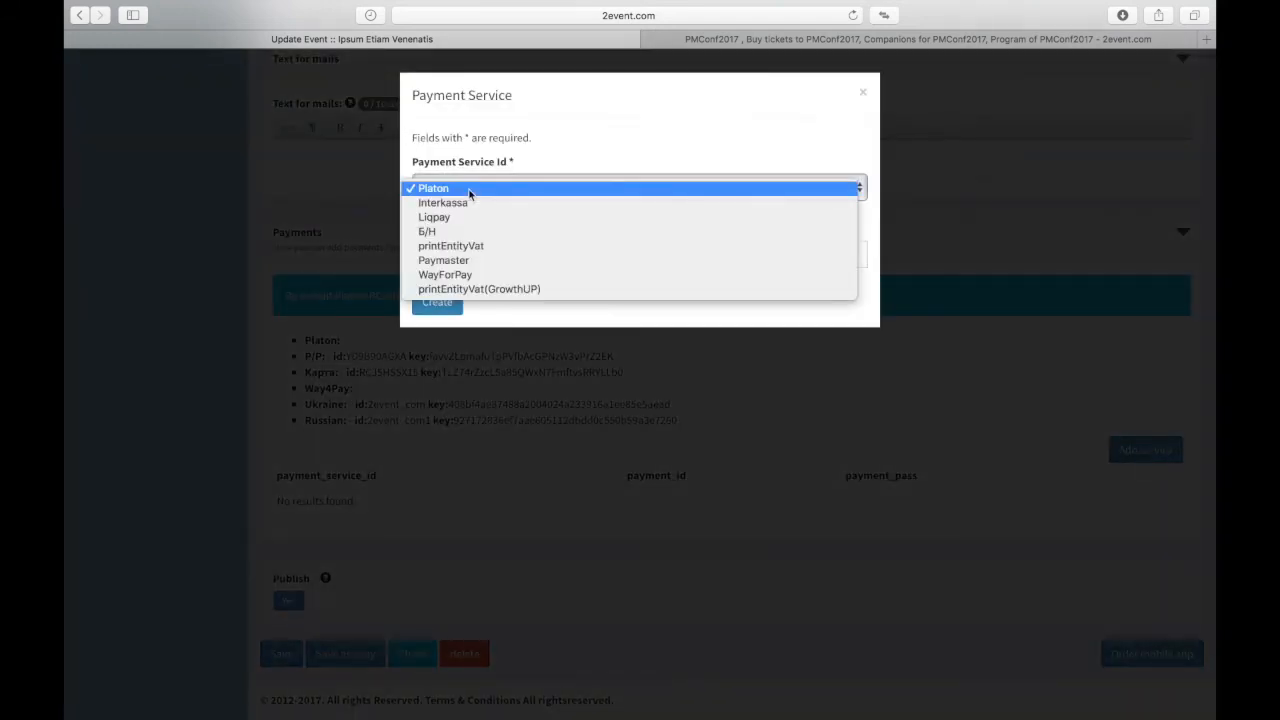
click(565, 129)
click(464, 260)
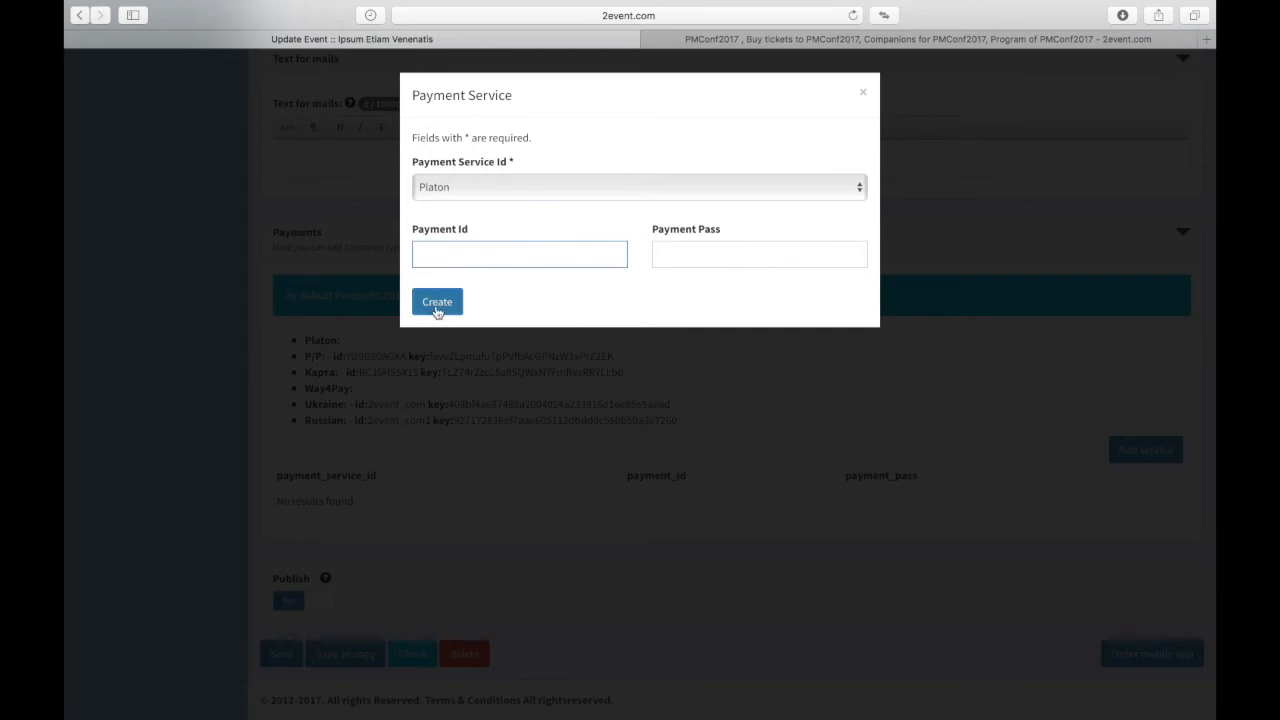
click(862, 92)
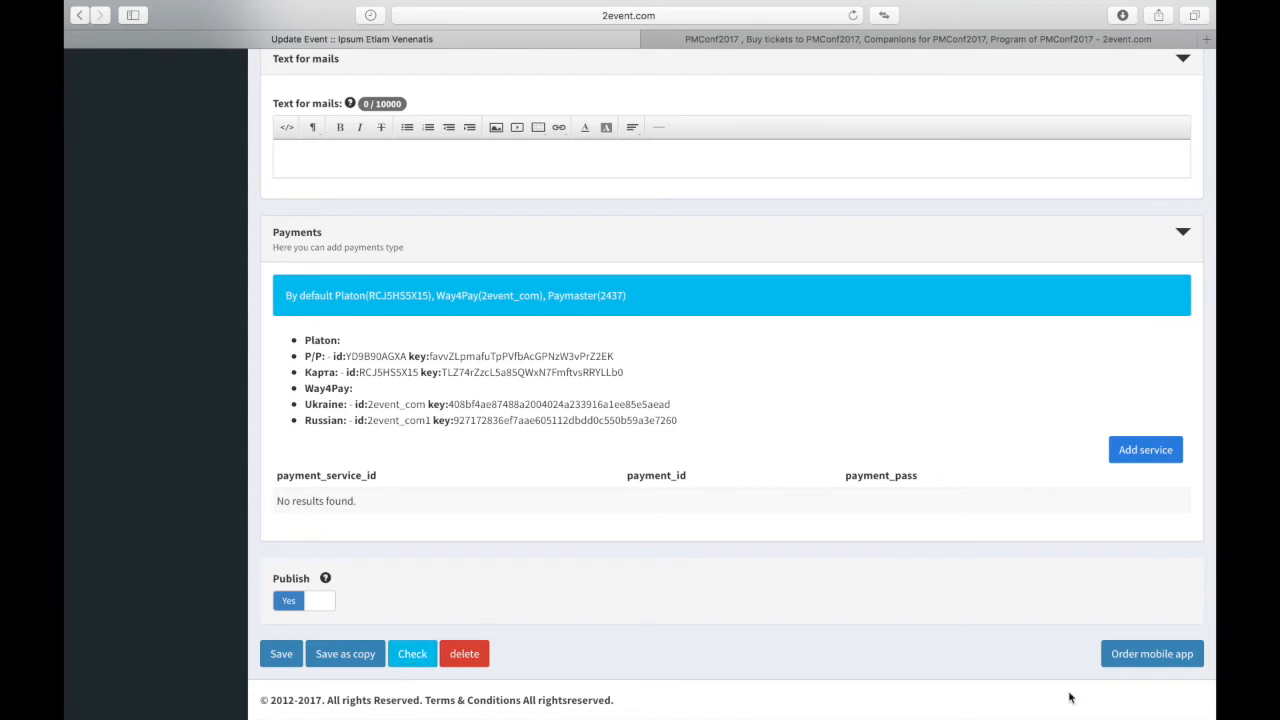
Step: Save the event edits and scroll through the Ipsum Etiam Venenatis public page
click(283, 655)
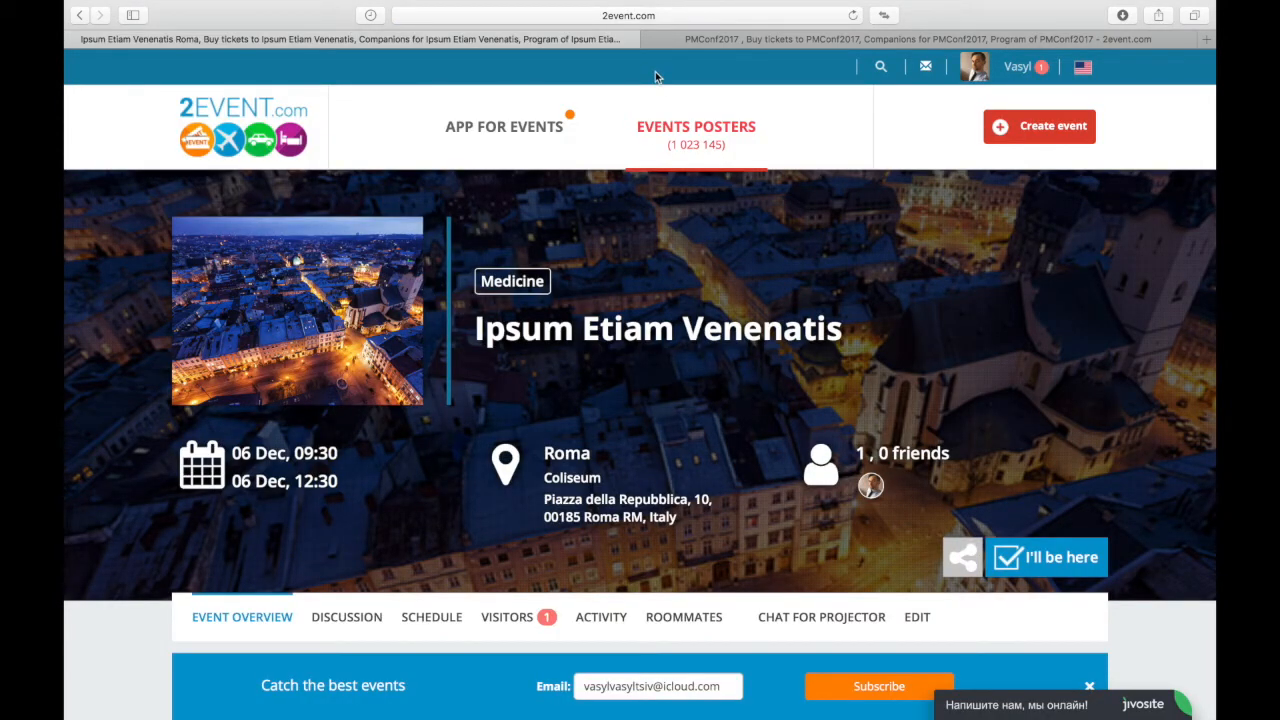
scroll(422, 526, down, 3)
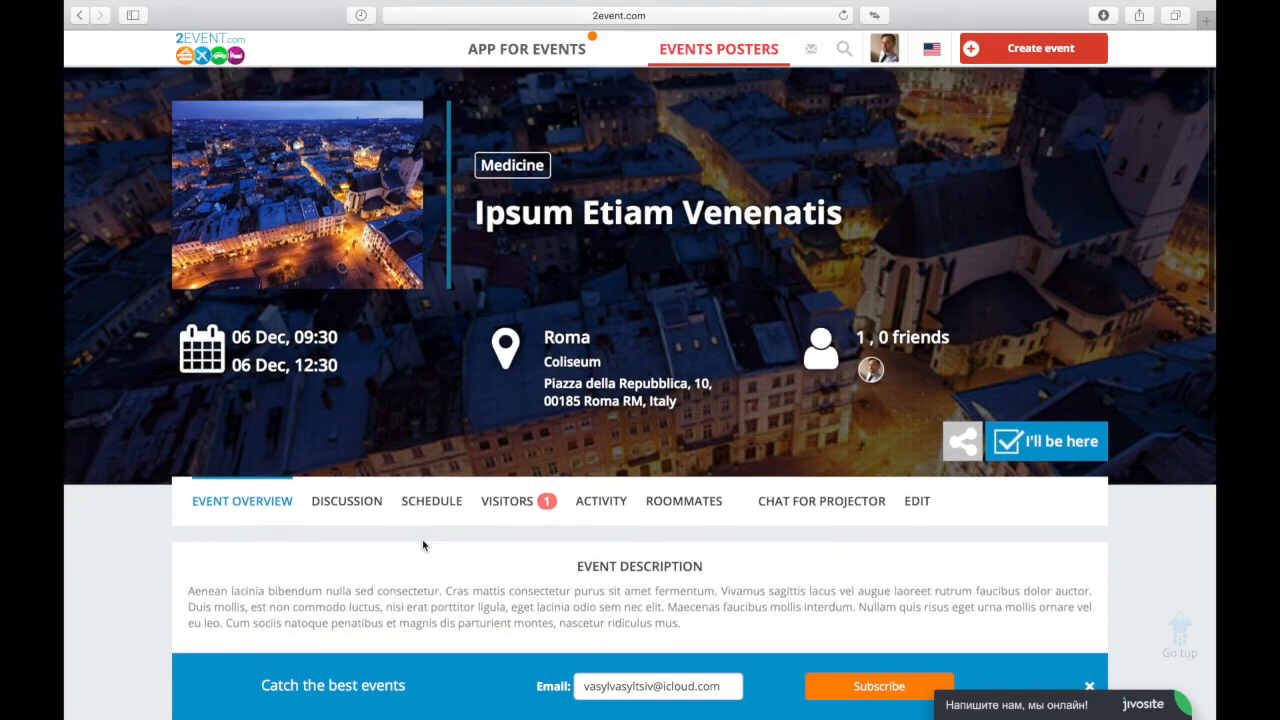
scroll(422, 542, up, 3)
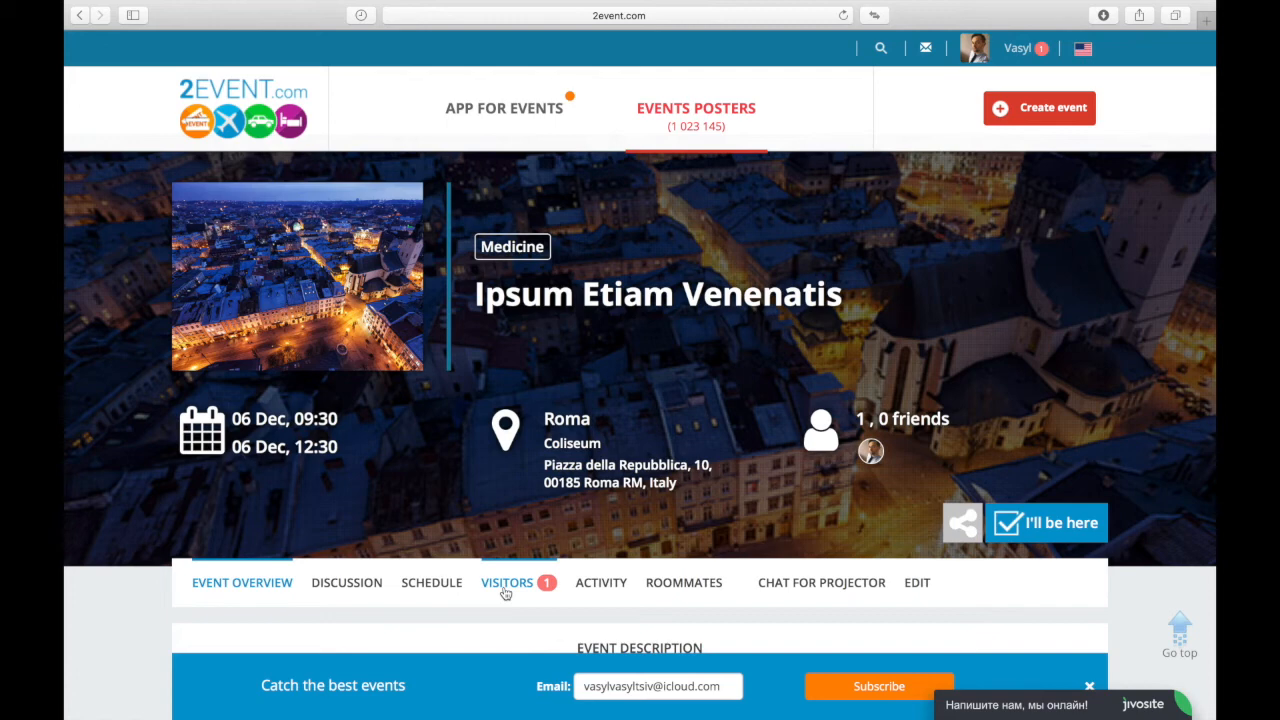
Step: Show the ROOMMATES section of the Ipsum Etiam Venenatis event page
scroll(590, 590, up, 1)
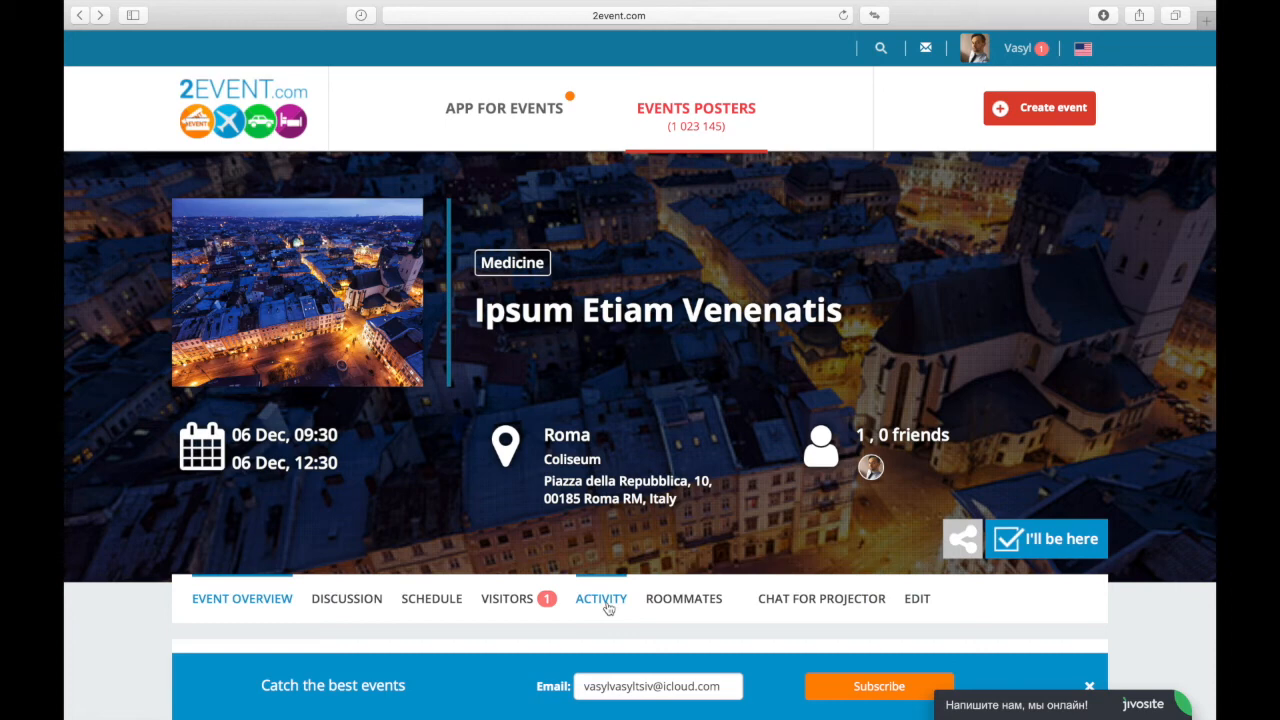
click(675, 611)
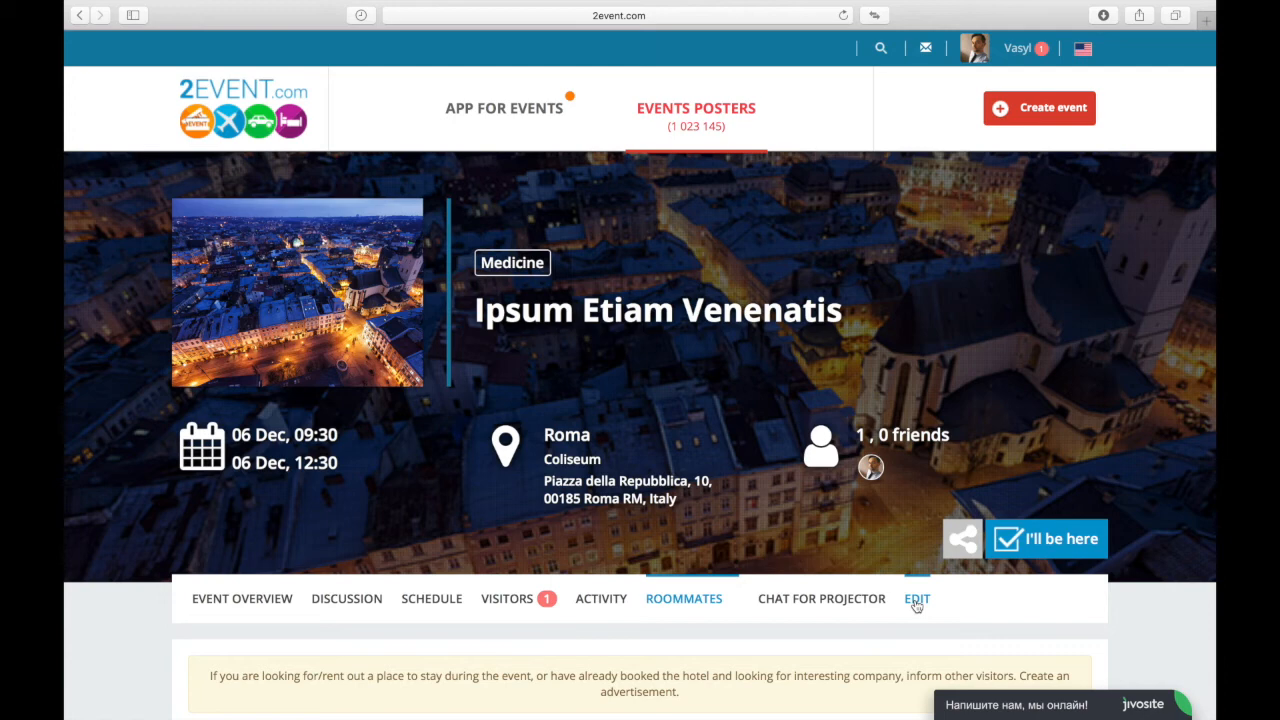
Step: Reveal the event's share icons and reach 2event.com's Facebook event-import page
click(965, 540)
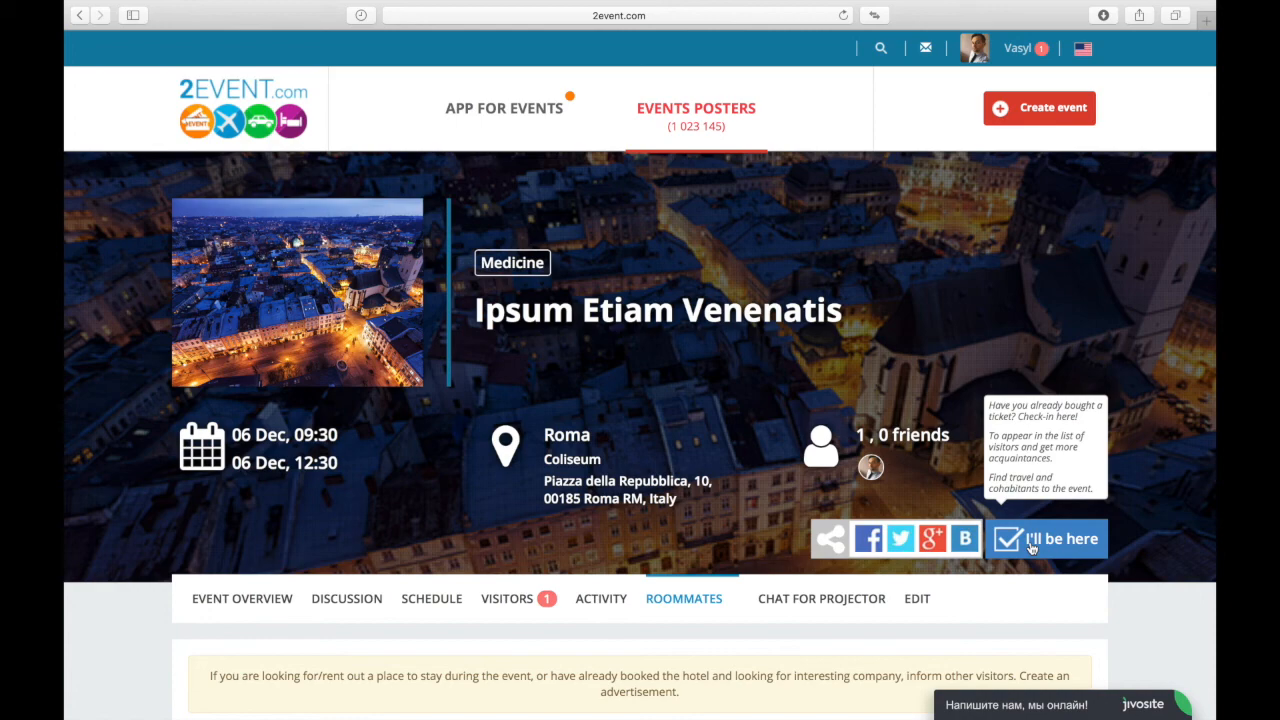
mouse_move(780, 7)
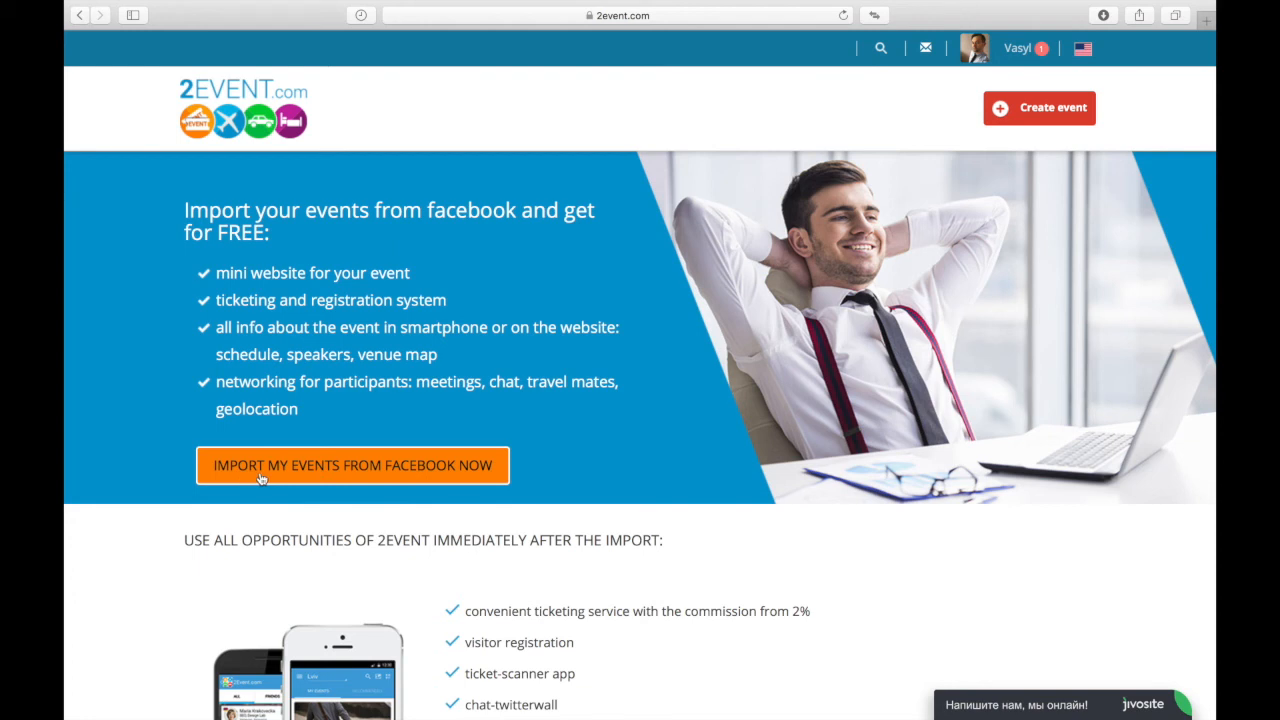
Step: Dismiss the Safari favourites list and choose 'Import my events from Facebook now'
click(682, 16)
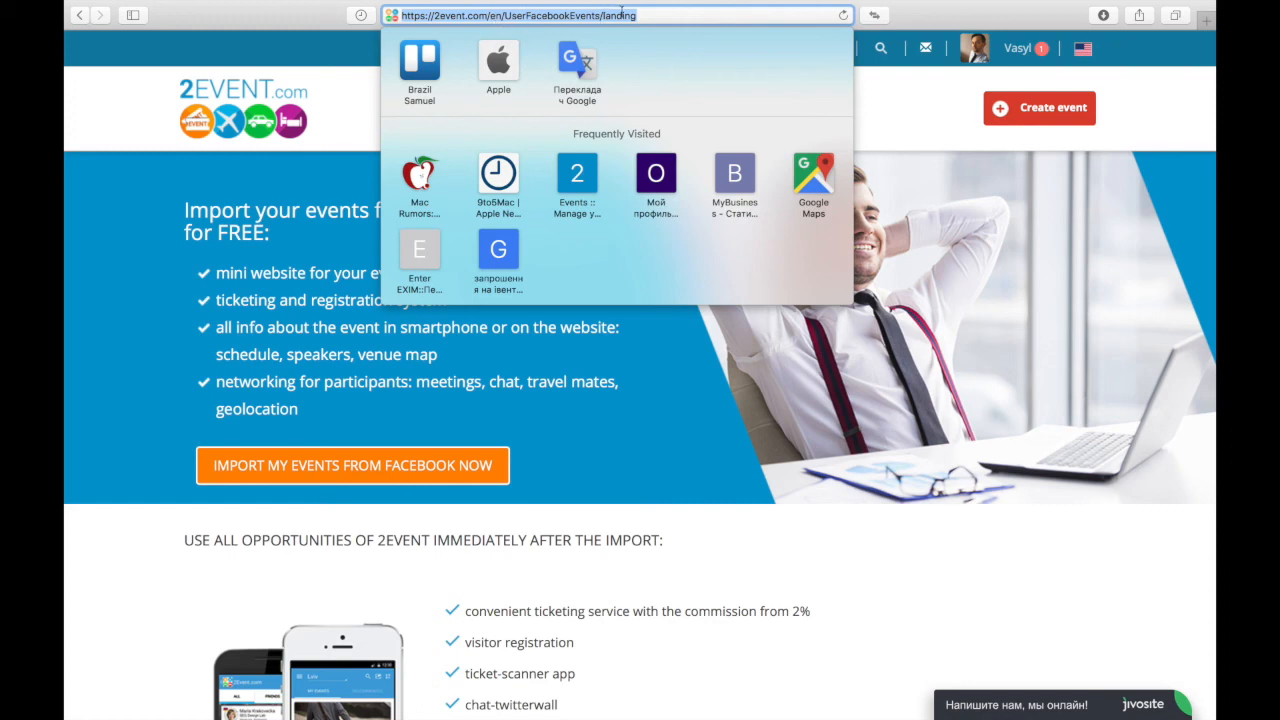
click(150, 322)
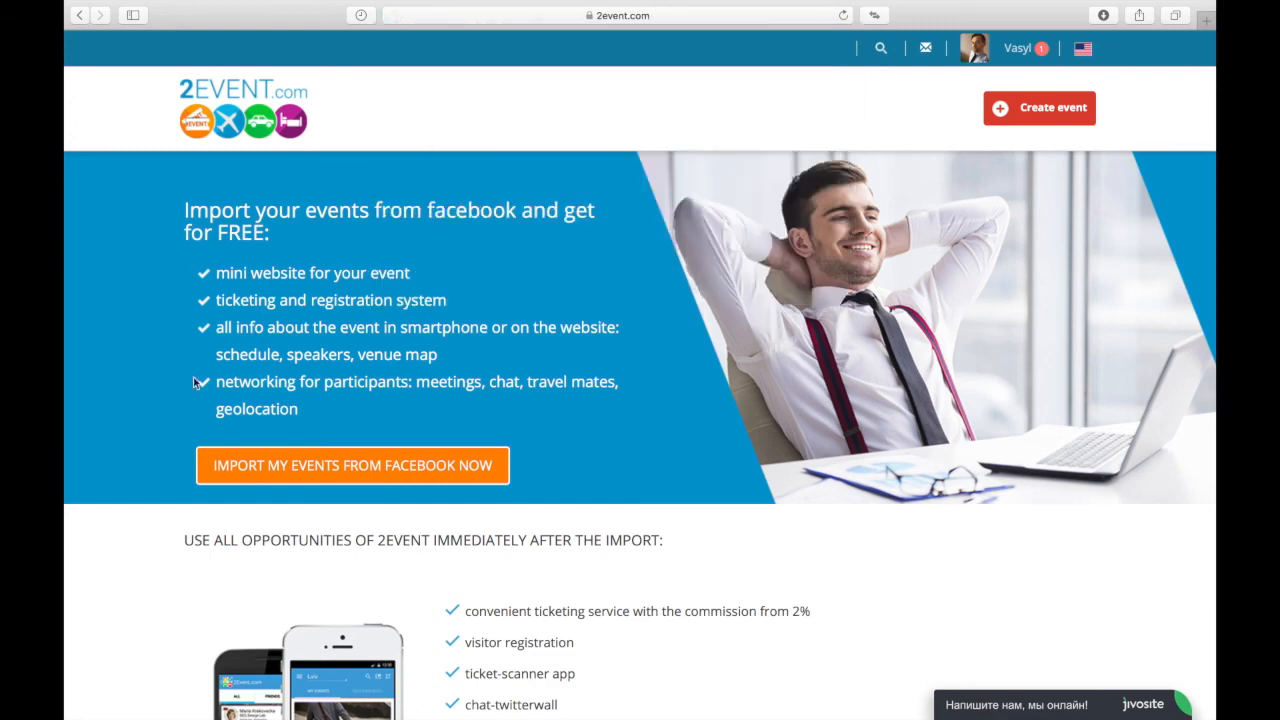
click(247, 473)
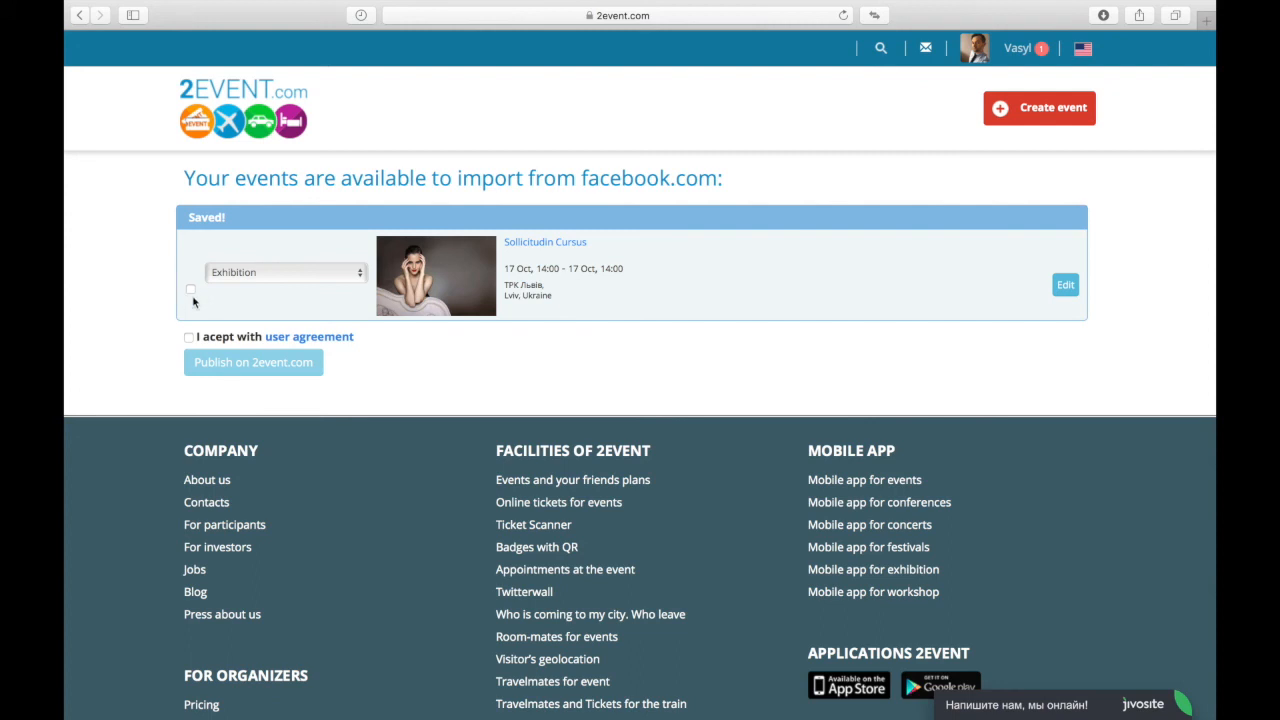
Step: Tick Sollicitudin Cursus for import and pick Concerts from its category list
click(190, 289)
click(258, 279)
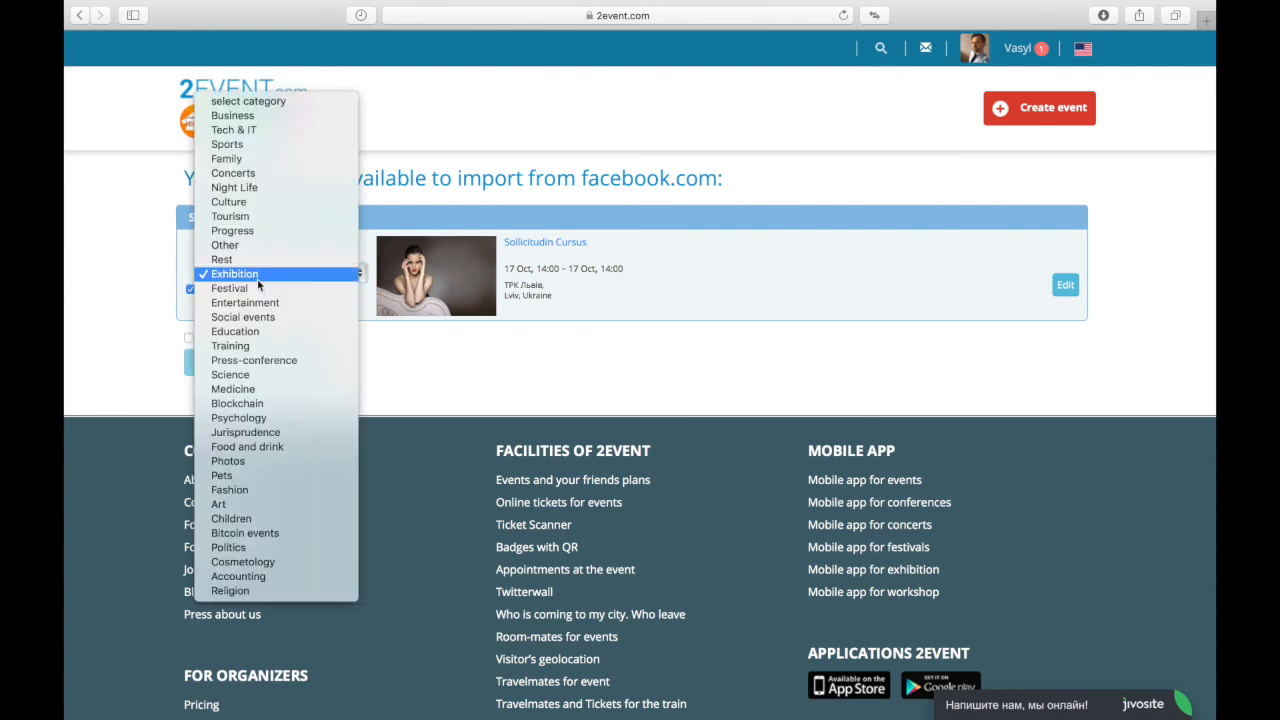
click(245, 175)
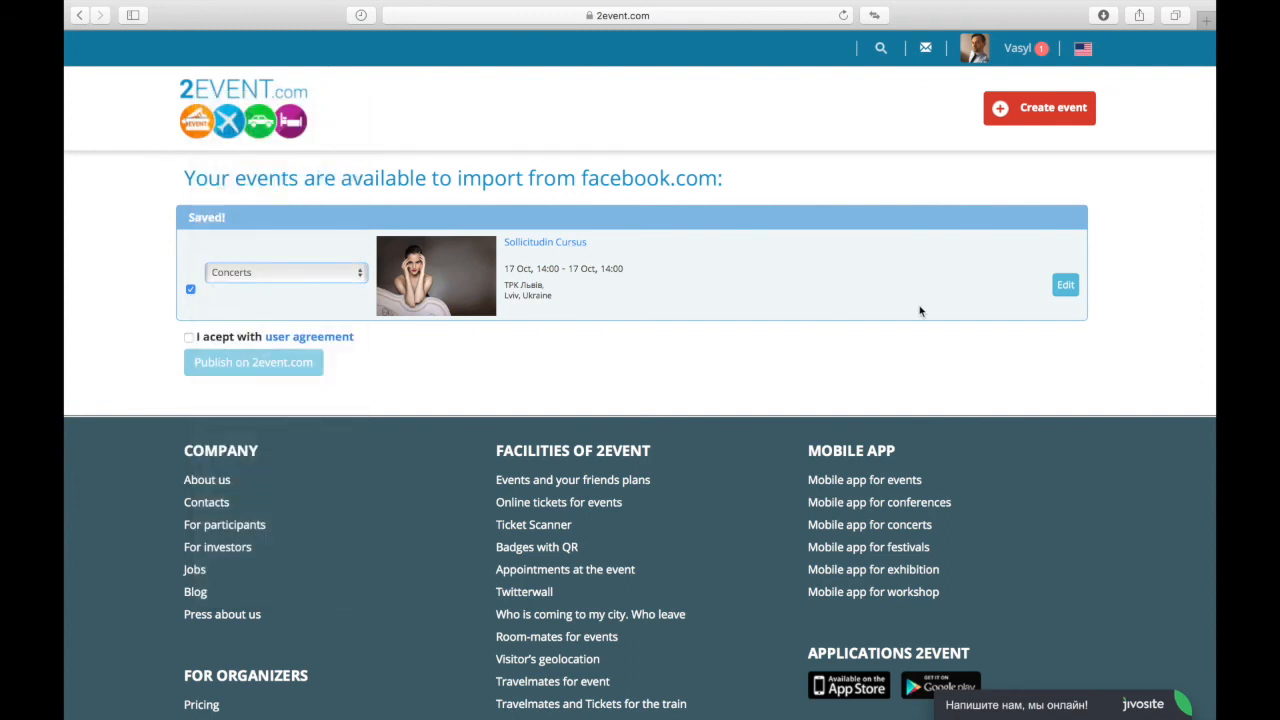
Step: Review the event's edit form, close it unchanged, and tick 'I acept with user agreement'
click(1066, 286)
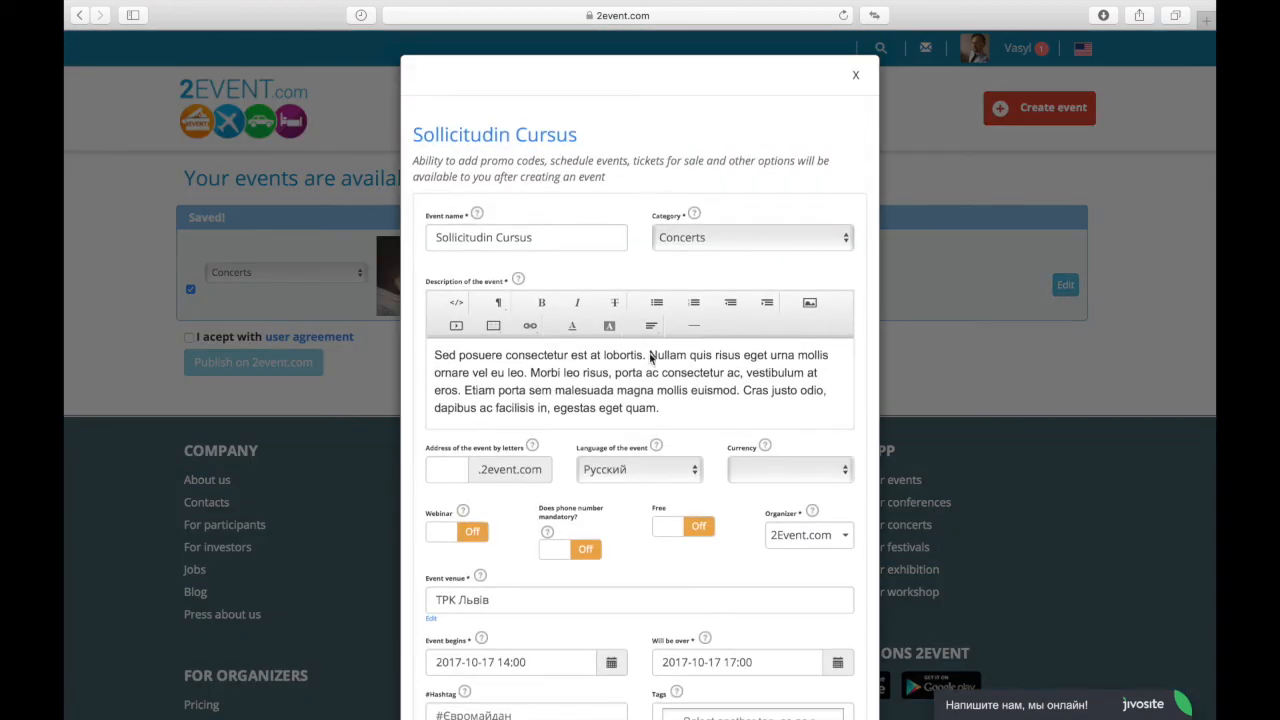
scroll(651, 358, down, 5)
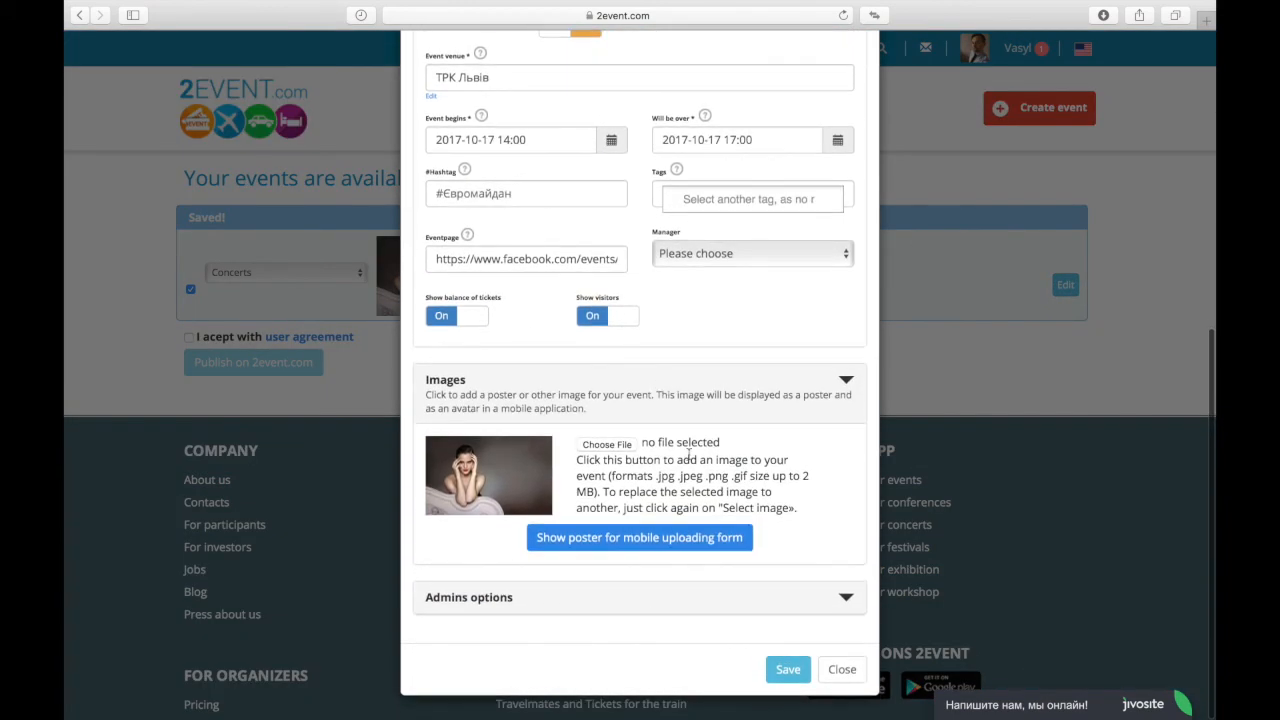
scroll(616, 377, up, 6)
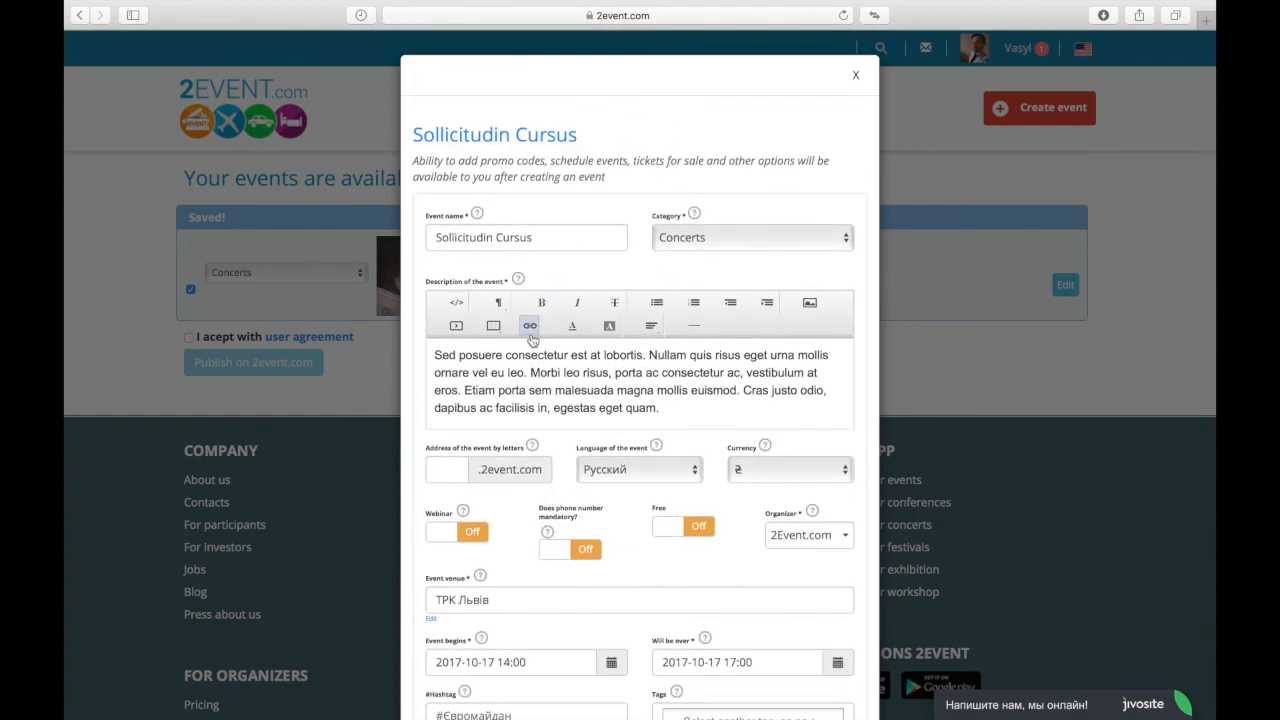
scroll(531, 340, down, 10)
scroll(531, 340, up, 7)
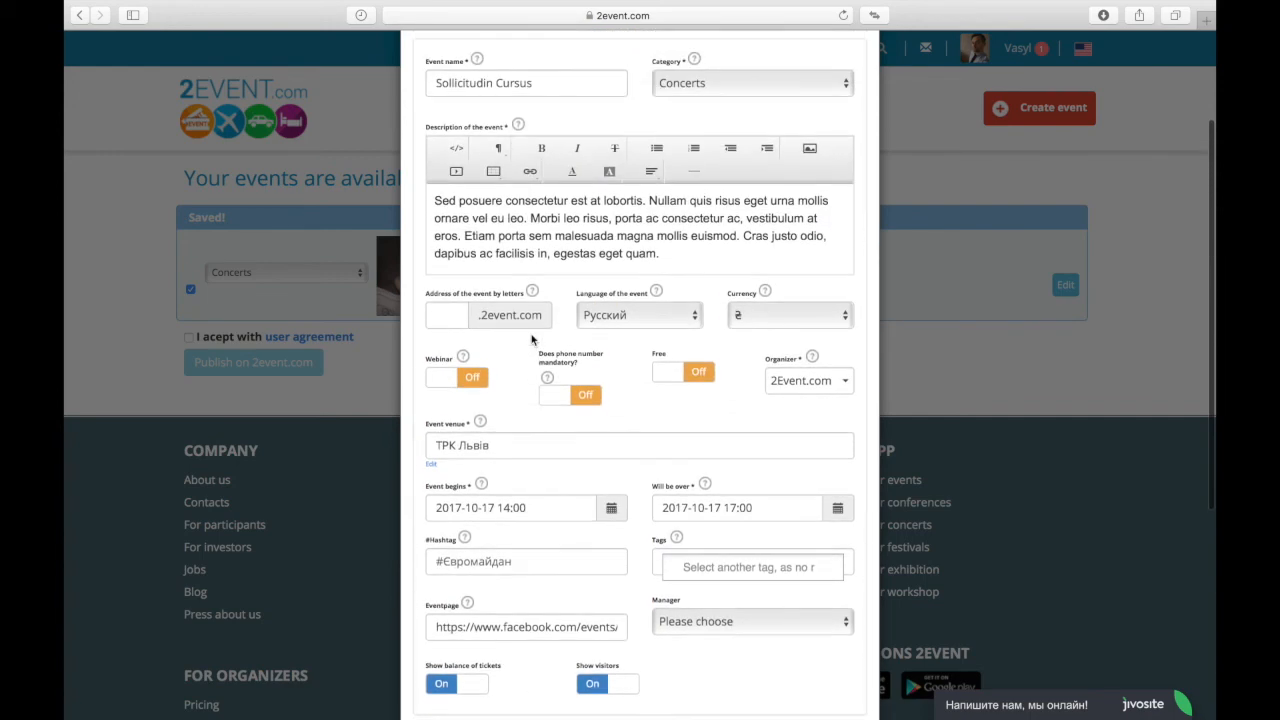
scroll(829, 180, up, 3)
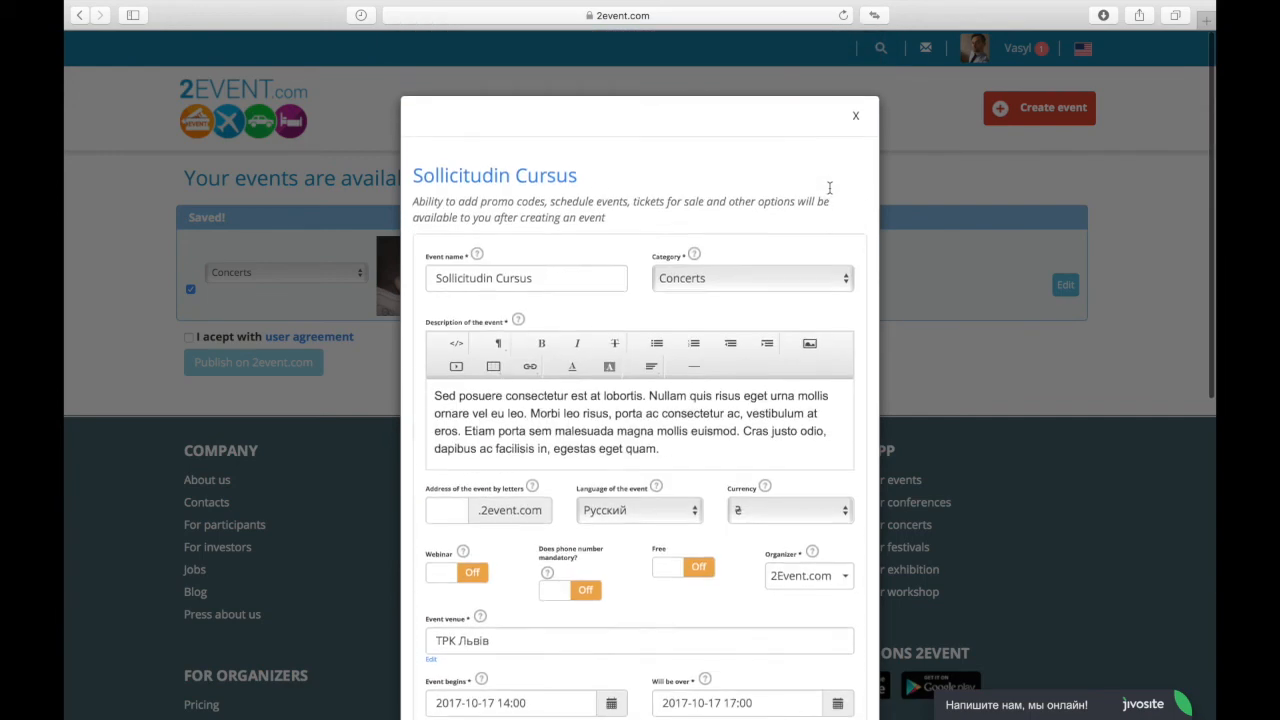
click(857, 78)
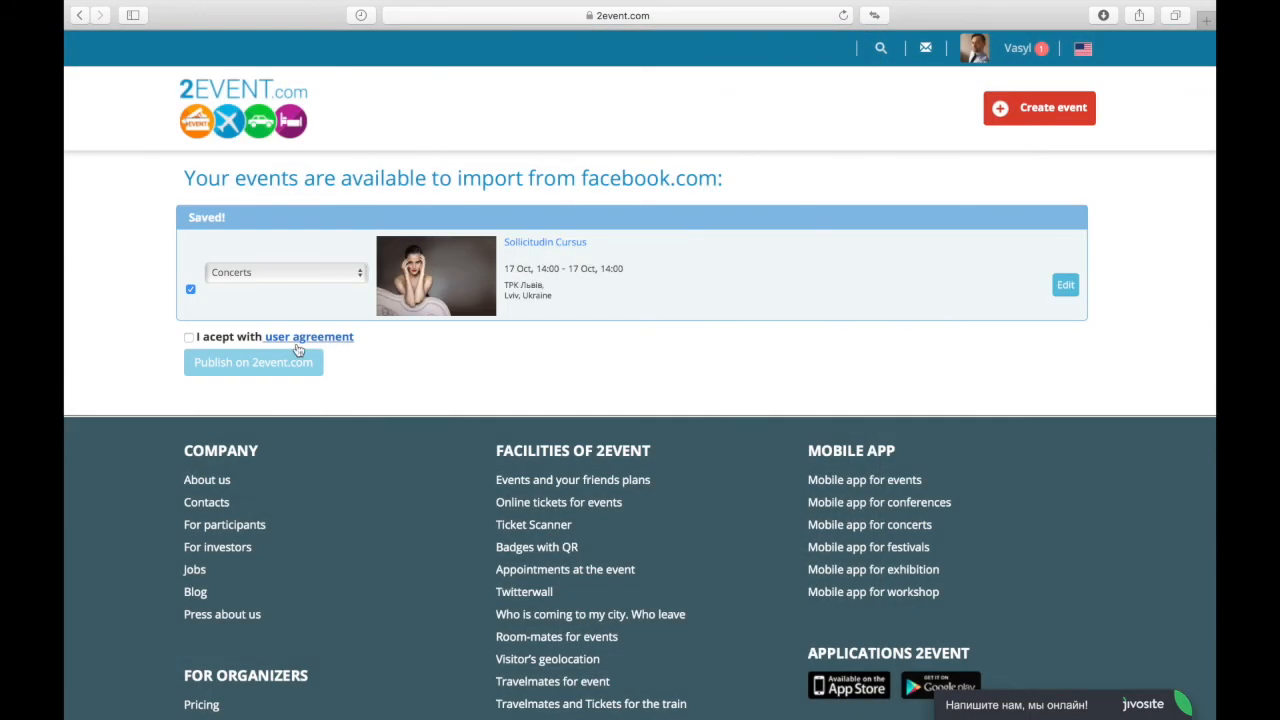
click(188, 338)
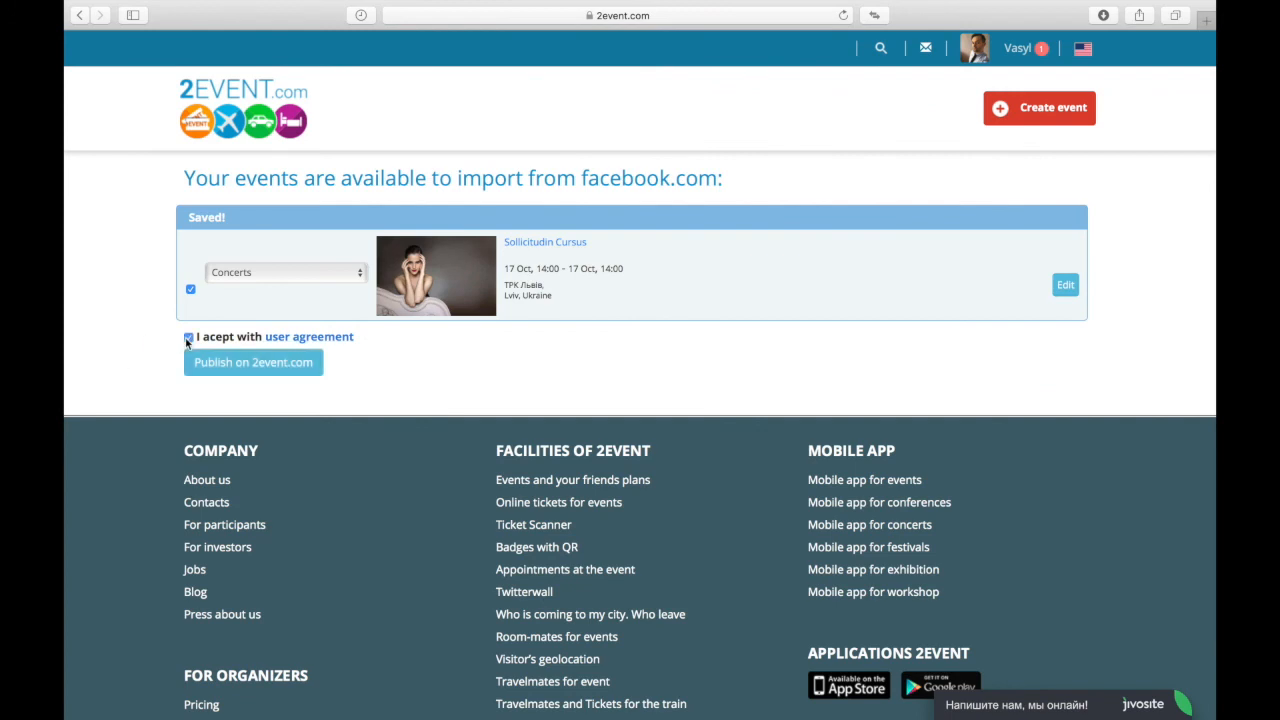